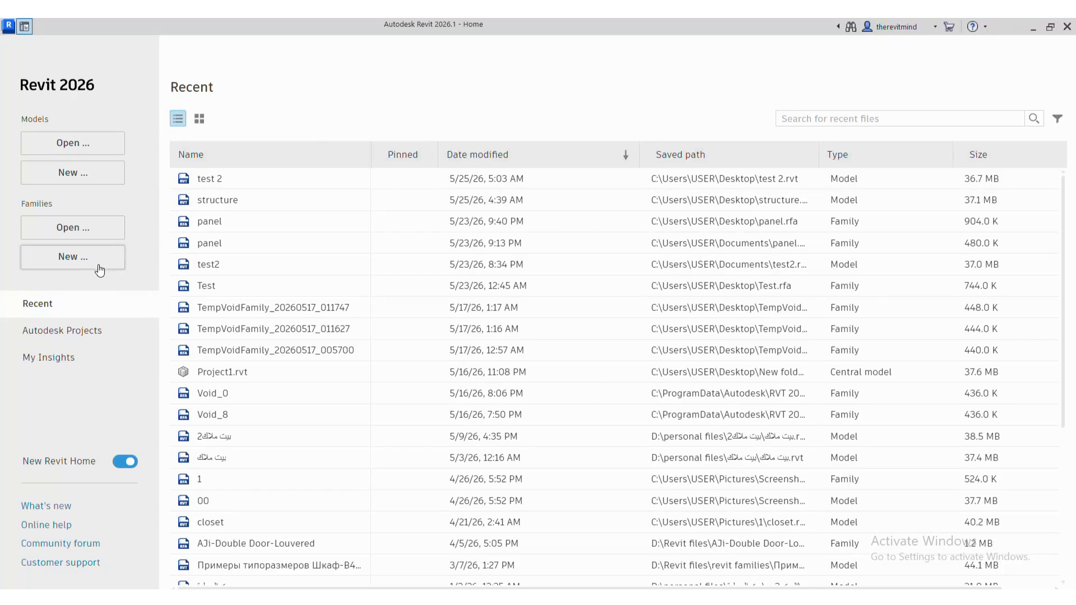
Create a new family from the Metric Generic Model.rft template
click(99, 267)
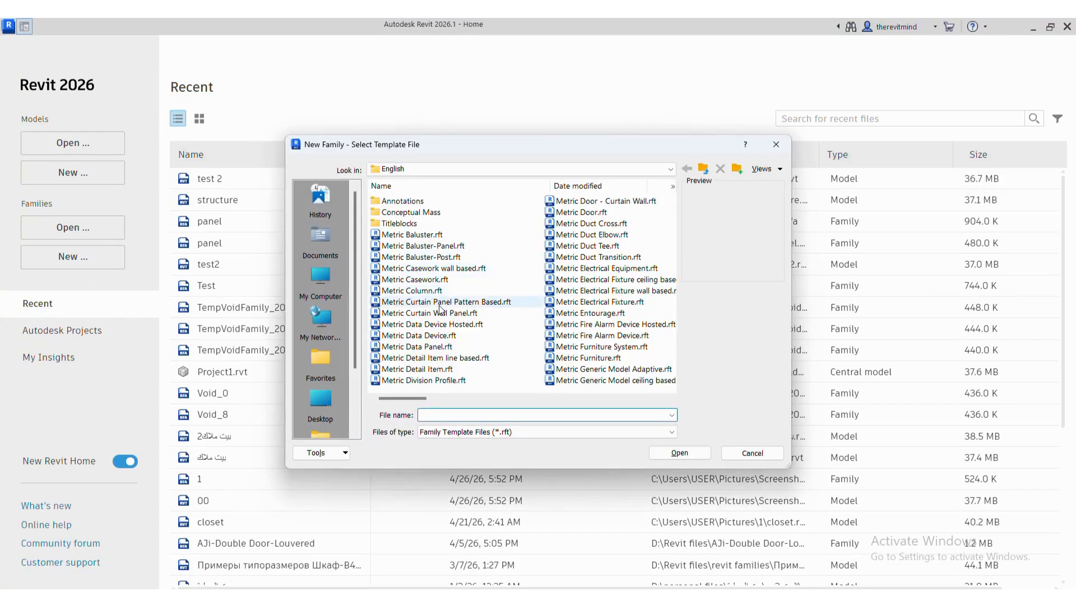
scroll(439, 302, down, 1)
scroll(447, 284, down, 1)
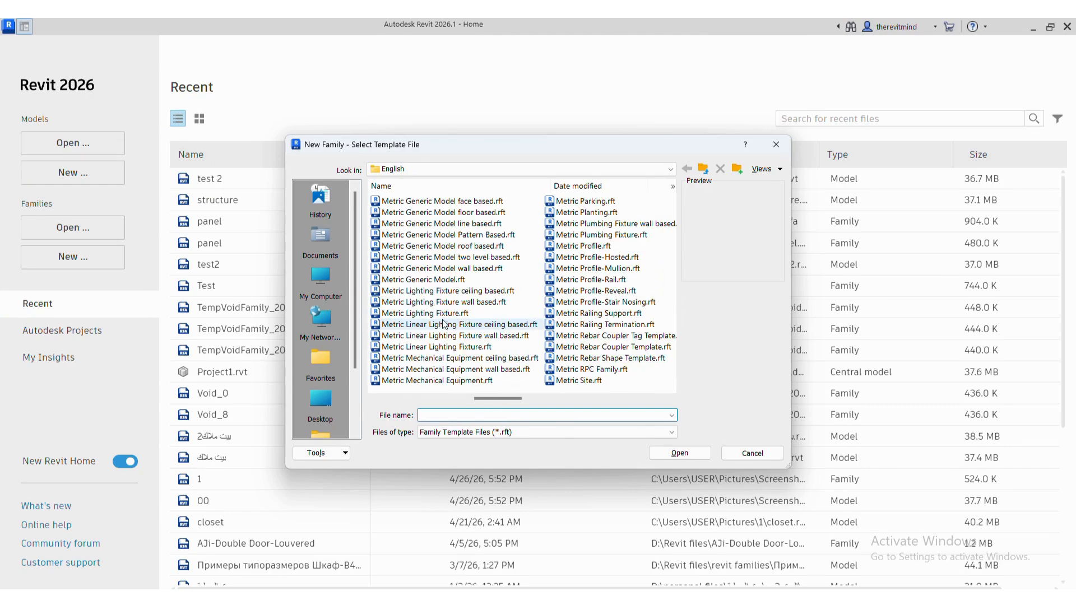
click(447, 280)
click(667, 454)
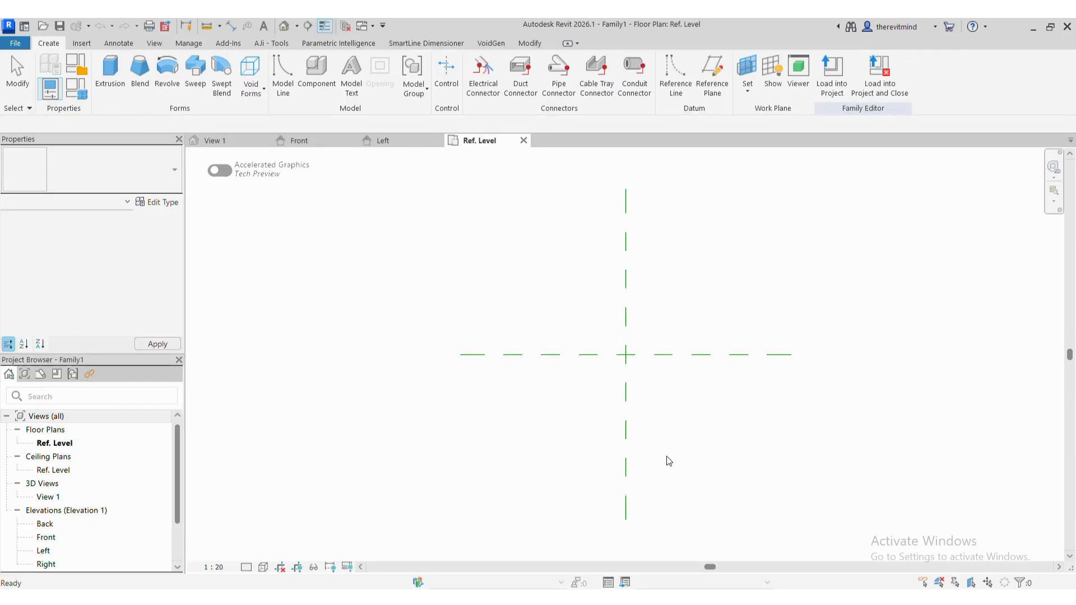
Set the project's length units to meters with 3 decimal places and the m unit symbol
key(u)
key(n)
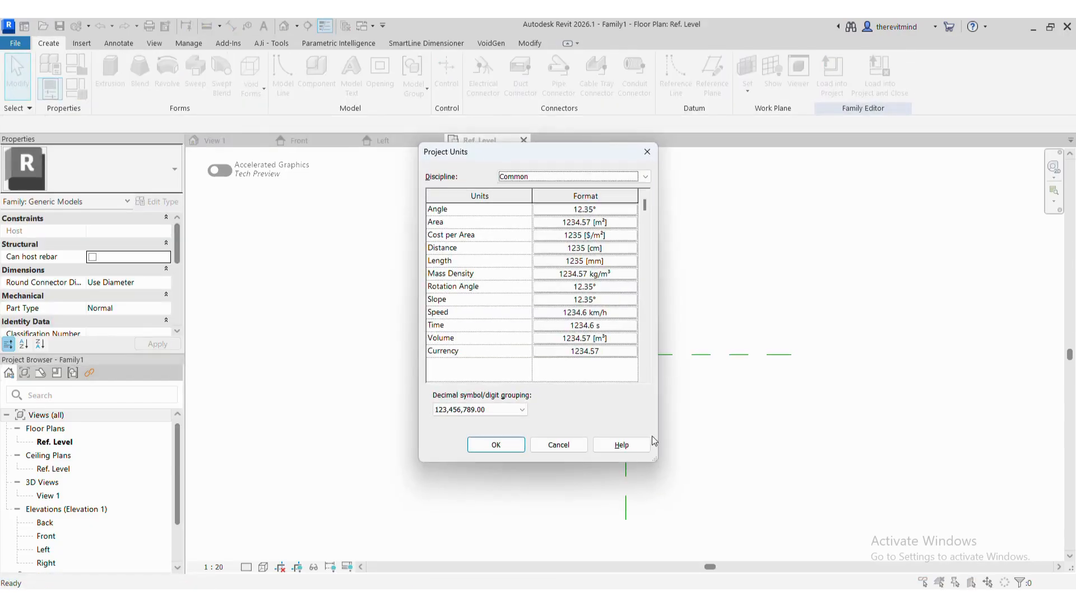
click(554, 262)
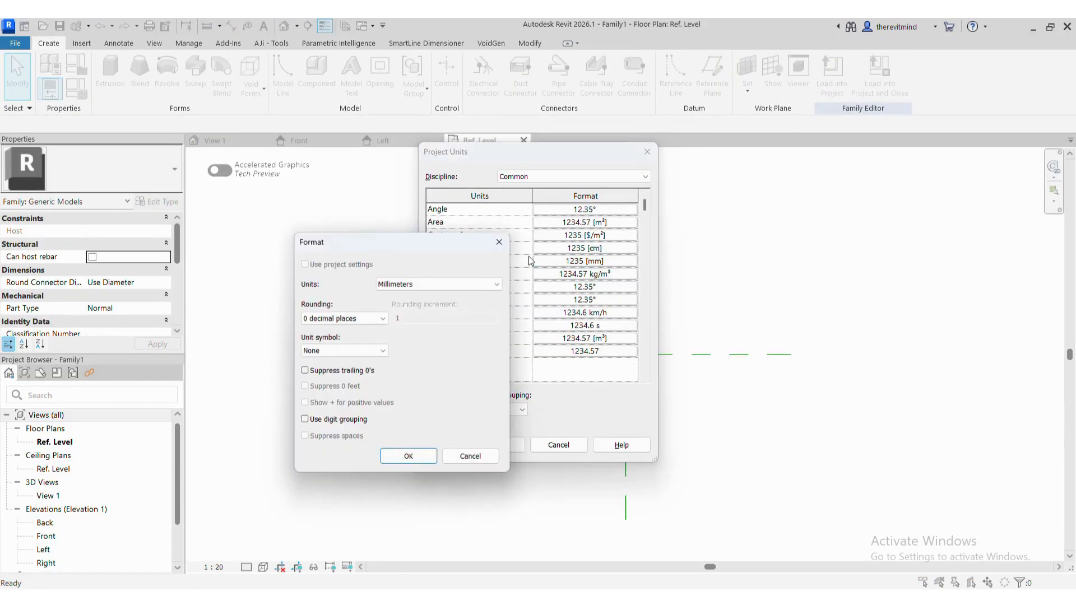
click(440, 283)
click(401, 331)
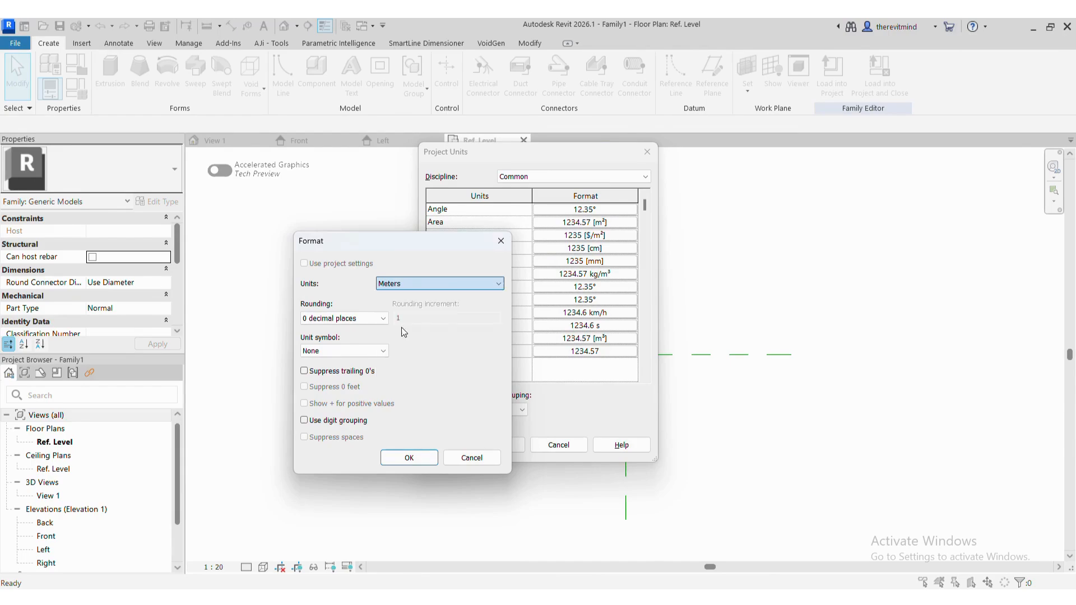
click(344, 318)
click(358, 388)
click(359, 350)
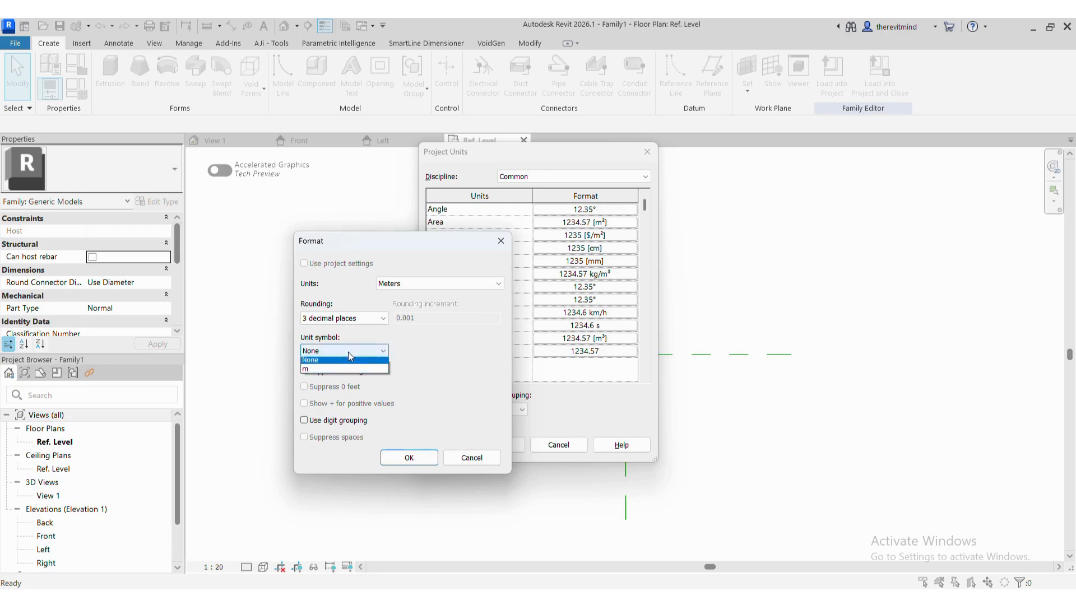
click(357, 370)
click(402, 462)
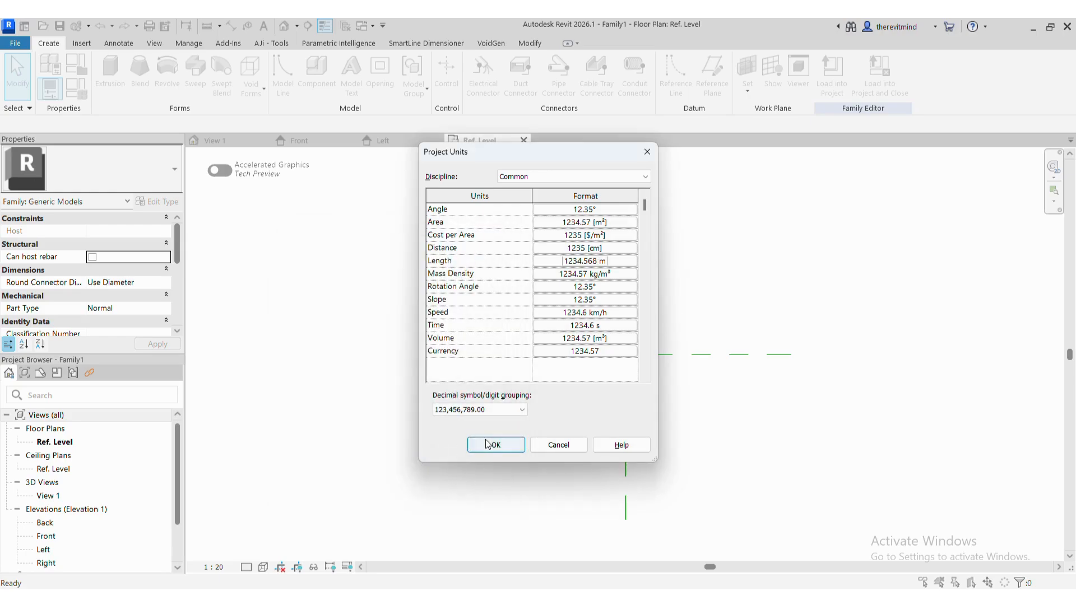
click(494, 446)
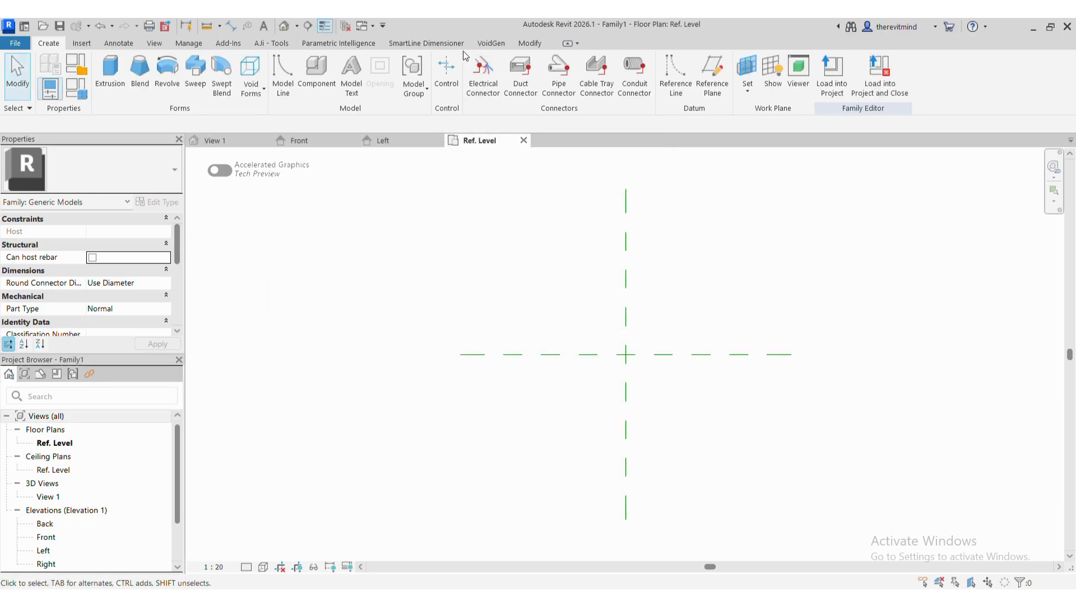
Draw a horizontal reference plane about 2.6 m above the Center (Front/Back) plane in the Ref. Level plan
click(595, 361)
scroll(595, 215, down, 1)
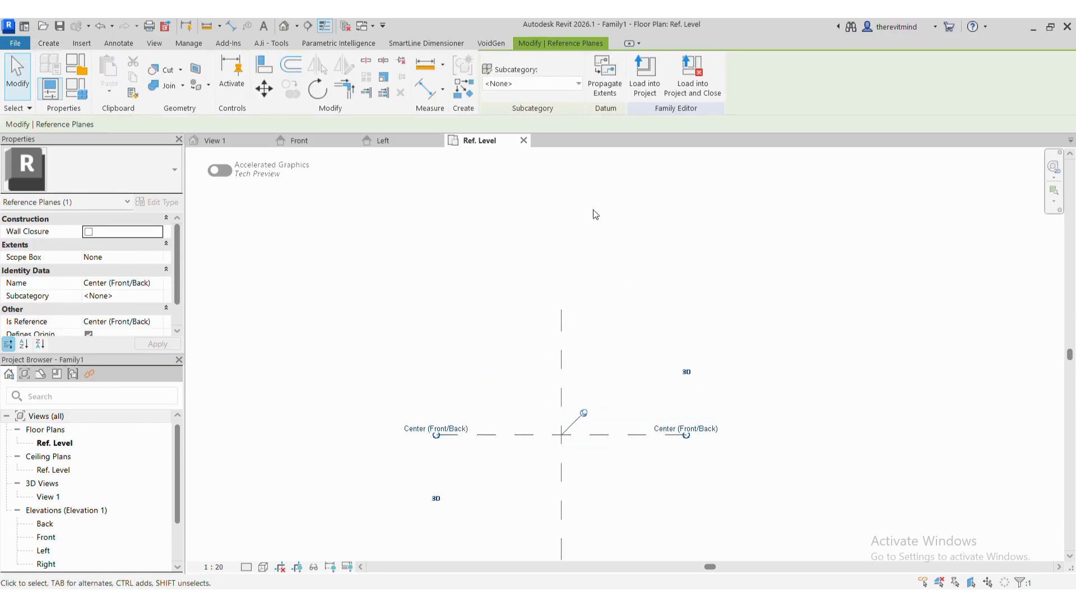
key(r)
key(p)
click(436, 273)
click(685, 272)
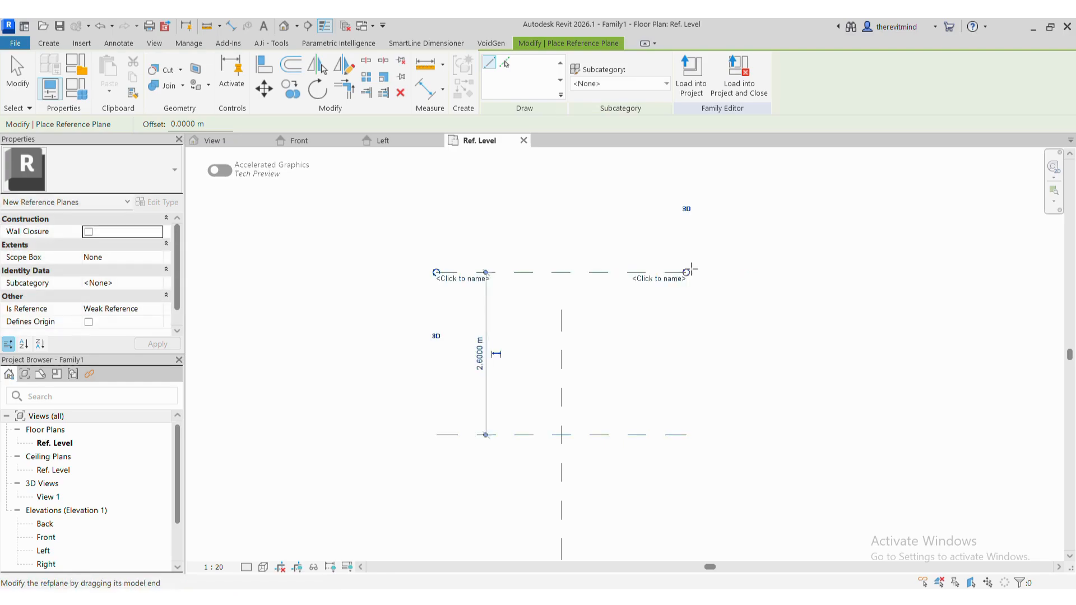
key(Escape)
key(Escape)
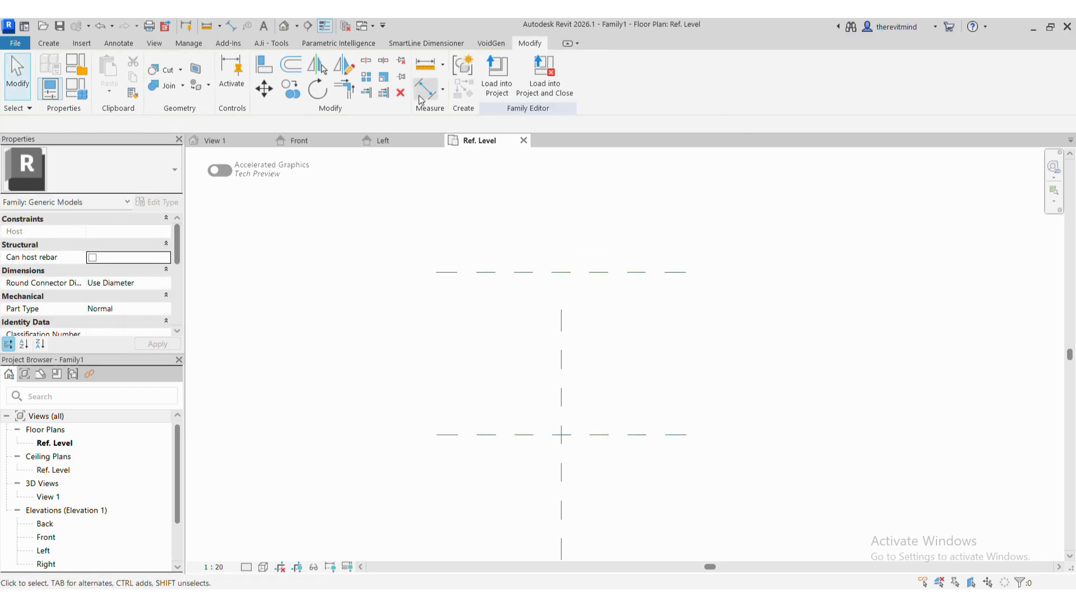
Add an aligned dimension between the two horizontal reference planes
click(421, 94)
click(681, 275)
click(682, 435)
click(698, 368)
scroll(715, 355, up, 3)
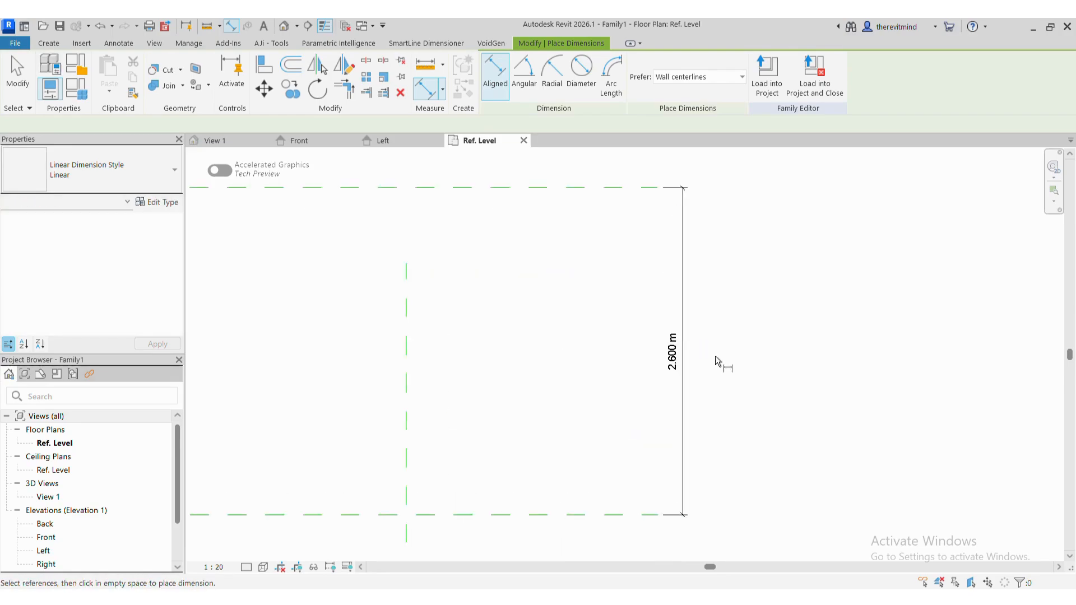
key(Escape)
key(Escape)
Set the upper horizontal reference plane's distance from the Center (Front/Back) plane to 1 m
click(583, 188)
click(672, 352)
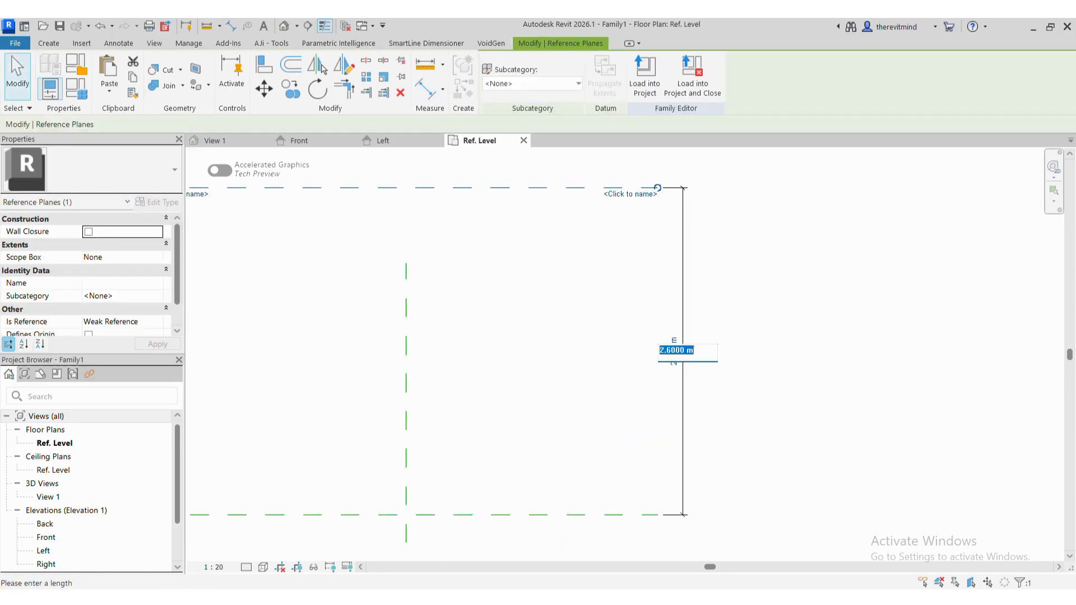
text(1)
key(Return)
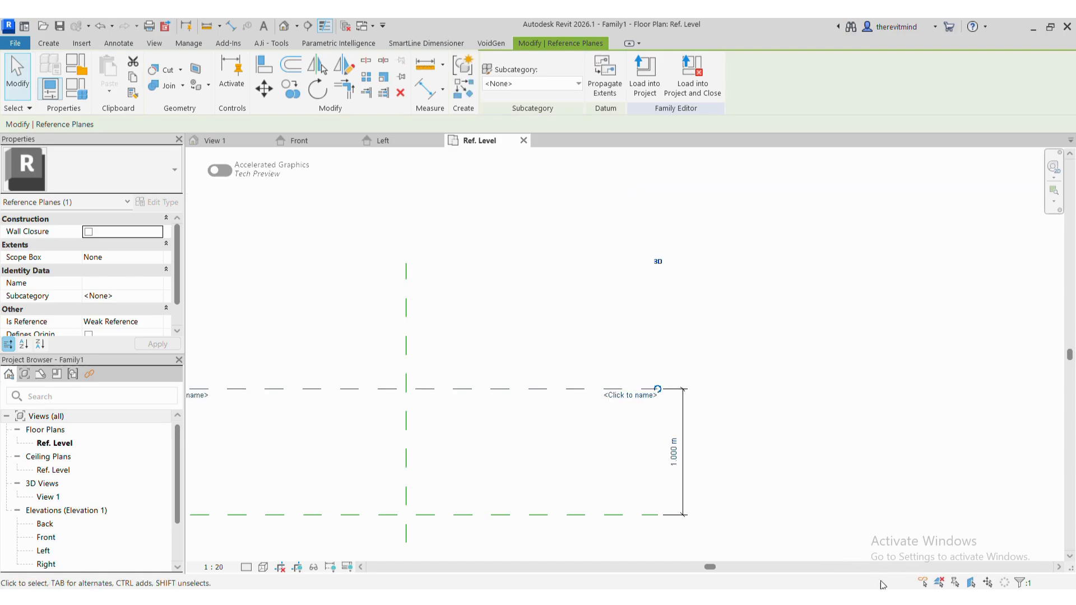
key(Escape)
scroll(673, 325, down, 2)
scroll(622, 440, up, 2)
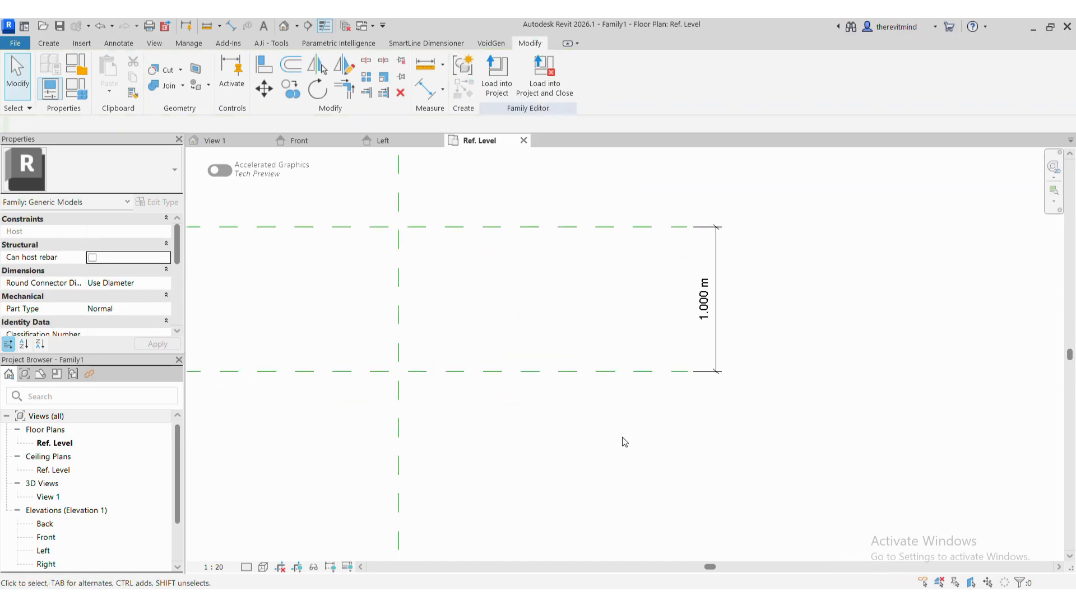
Draw a vertical reference plane about 0.46 m to the right of the Center (Left/Right) plane, crossing both horizontal planes
click(399, 355)
key(r)
key(p)
click(465, 198)
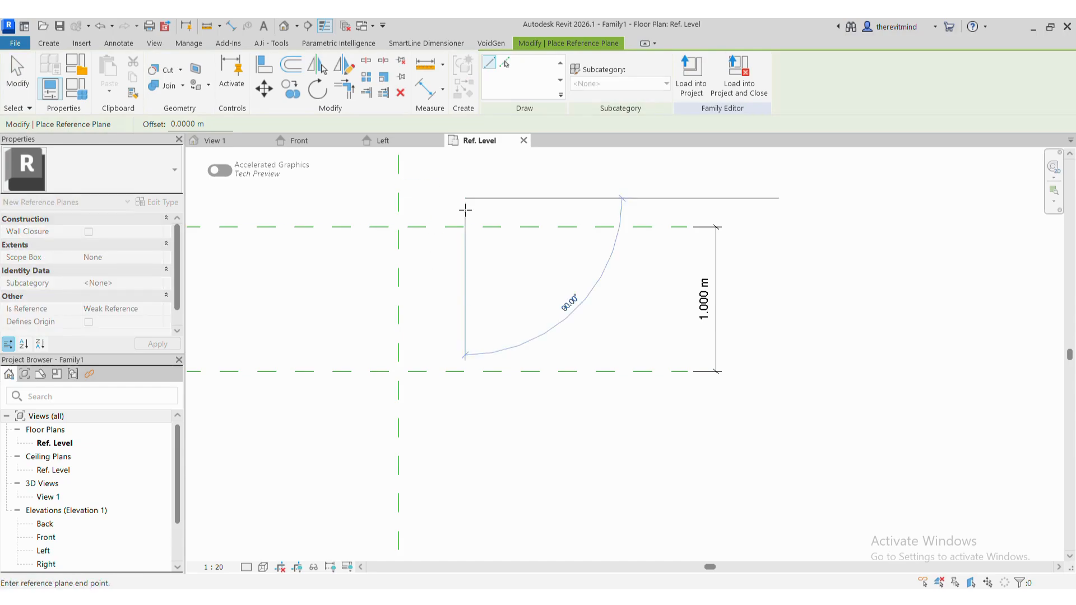
click(465, 435)
key(Escape)
key(Escape)
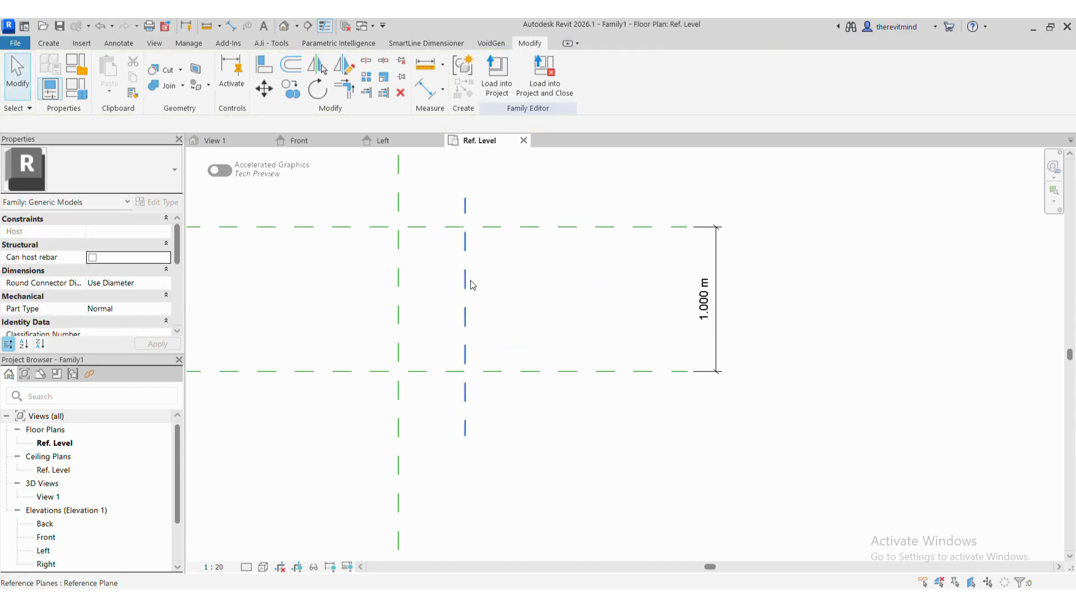
Add an aligned dimension between the two vertical reference planes, placed above the upper horizontal plane
scroll(418, 190, up, 2)
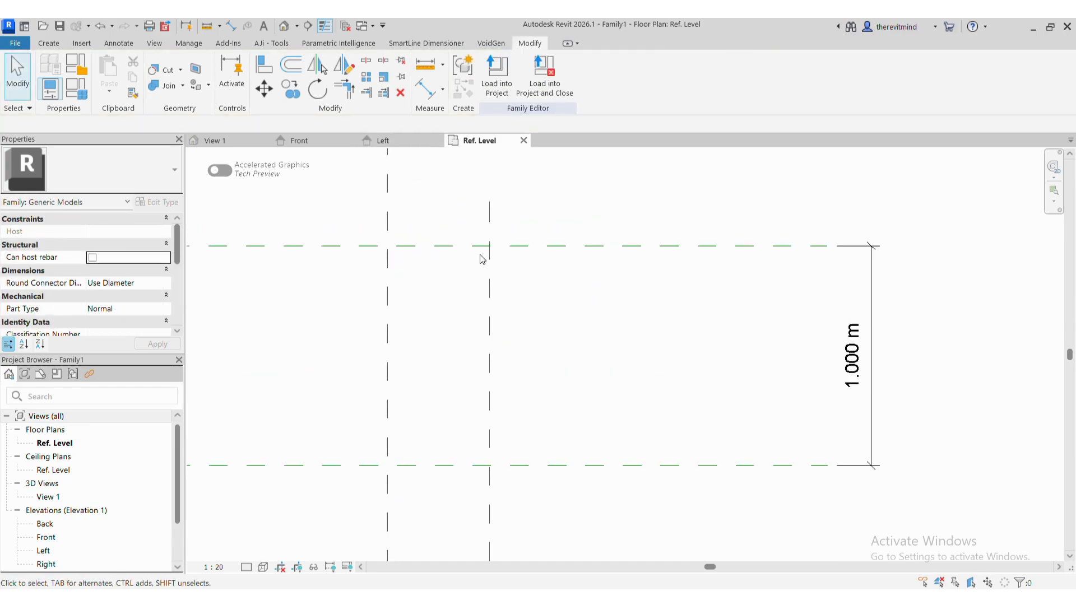
key(d)
key(i)
scroll(658, 488, down, 2)
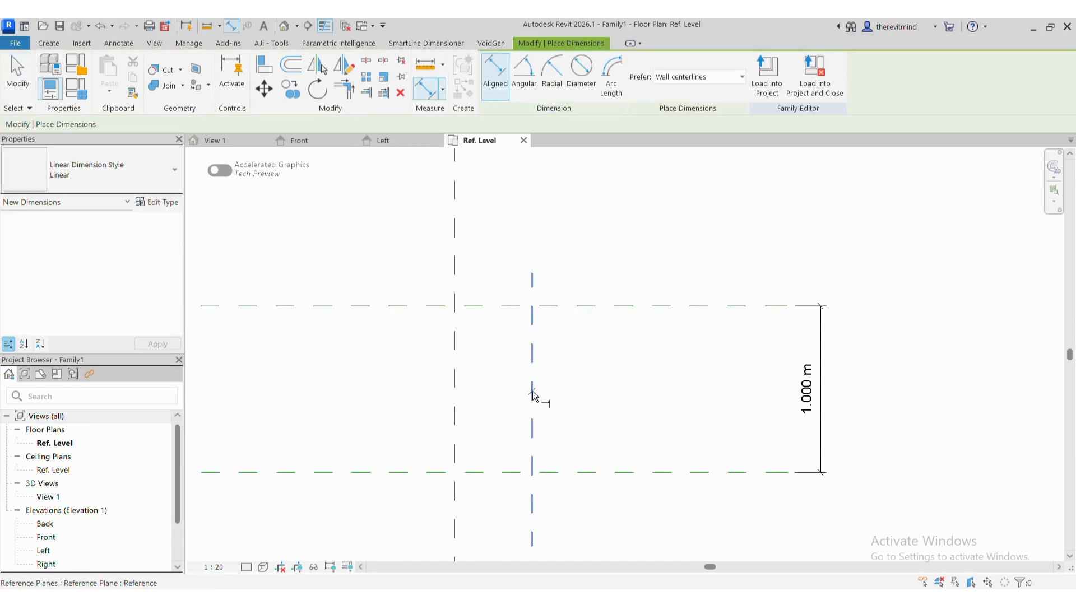
click(532, 395)
click(456, 391)
click(541, 292)
key(Escape)
key(Escape)
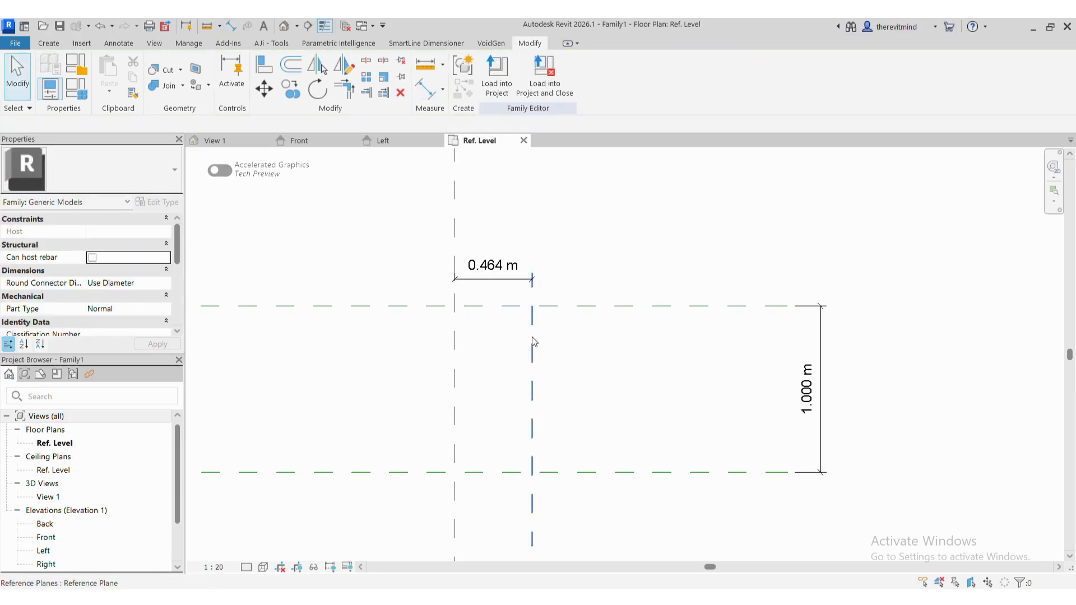
Set the right vertical reference plane's distance from the Center (Left/Right) plane to 0.5 m
click(530, 274)
click(490, 271)
text(0.5)
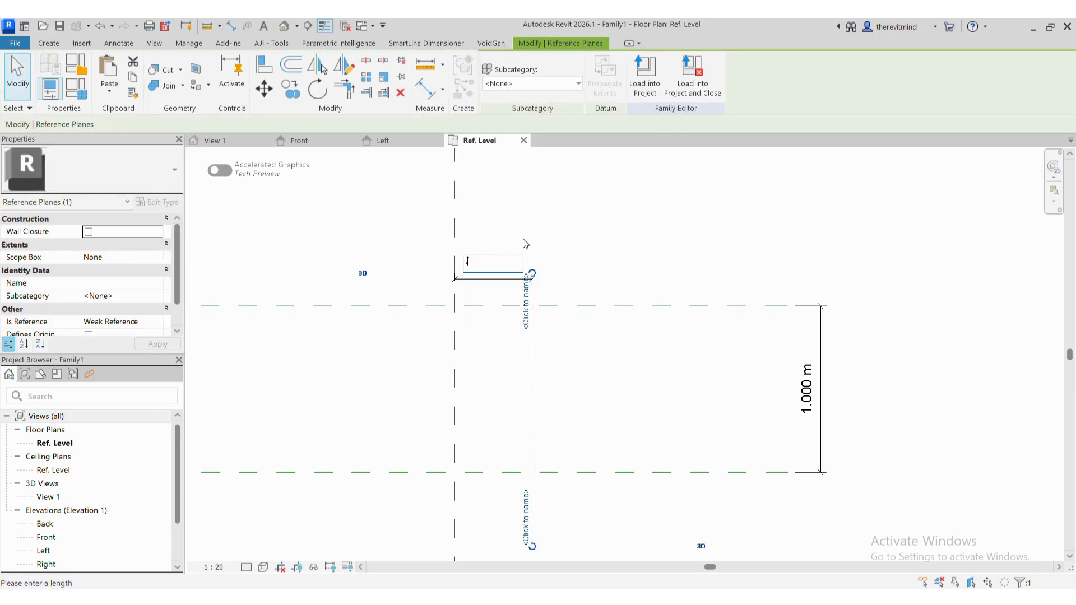
key(Return)
click(656, 251)
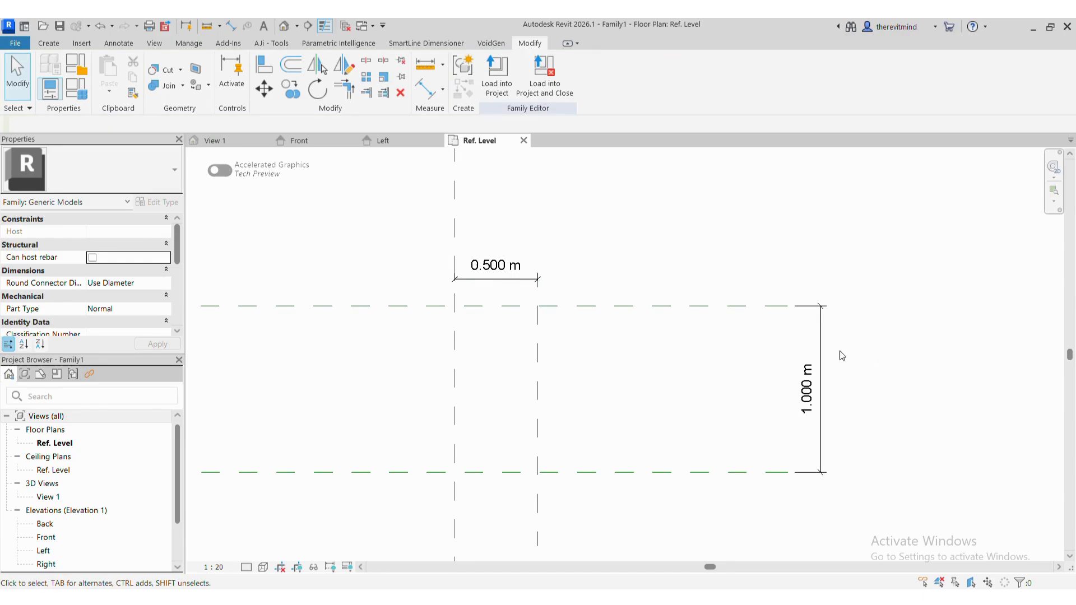
Move the dimension between the horizontal planes inward, just outside the right vertical reference plane
click(824, 389)
drag(835, 389, 605, 389)
click(643, 351)
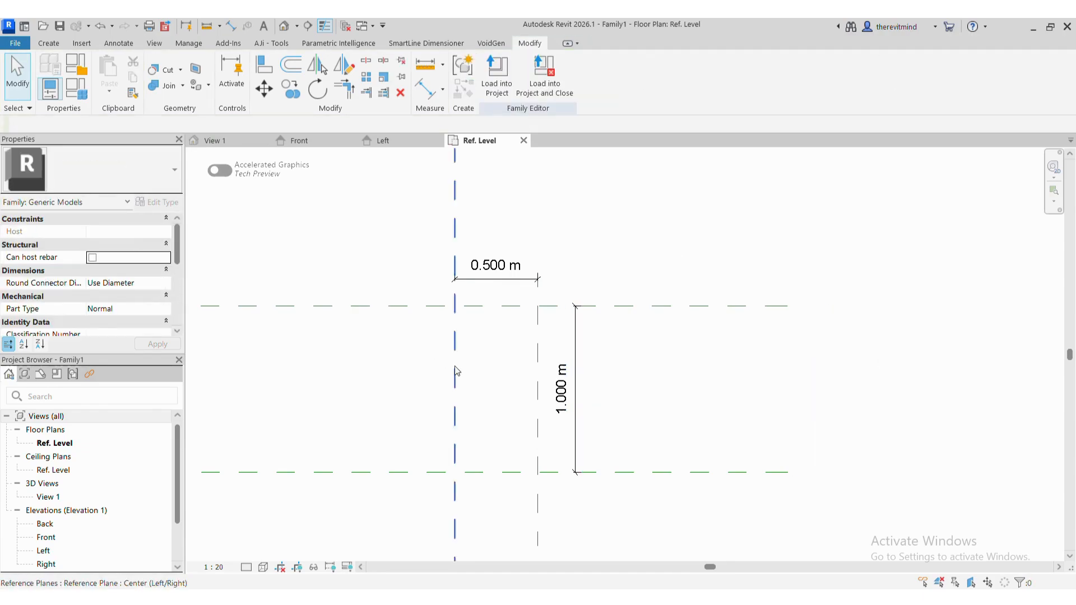
scroll(504, 444, up, 3)
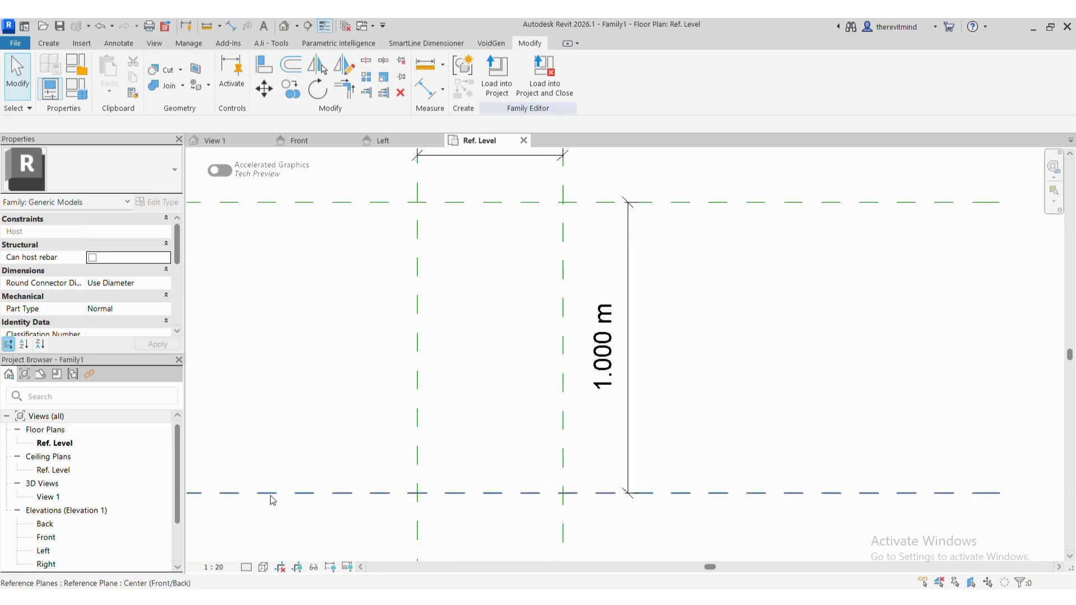
click(555, 413)
key(Escape)
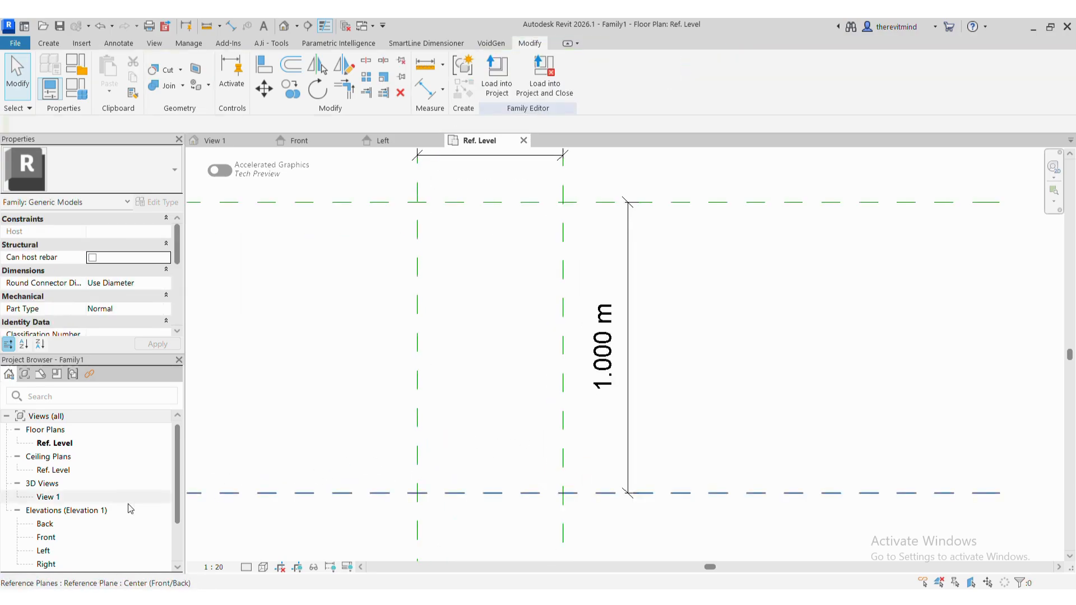
In the Front elevation, draw a reference line about 0.5 m long sloping up-left from where the right vertical plane meets the Ref. Level
double_click(54, 538)
scroll(555, 489, up, 3)
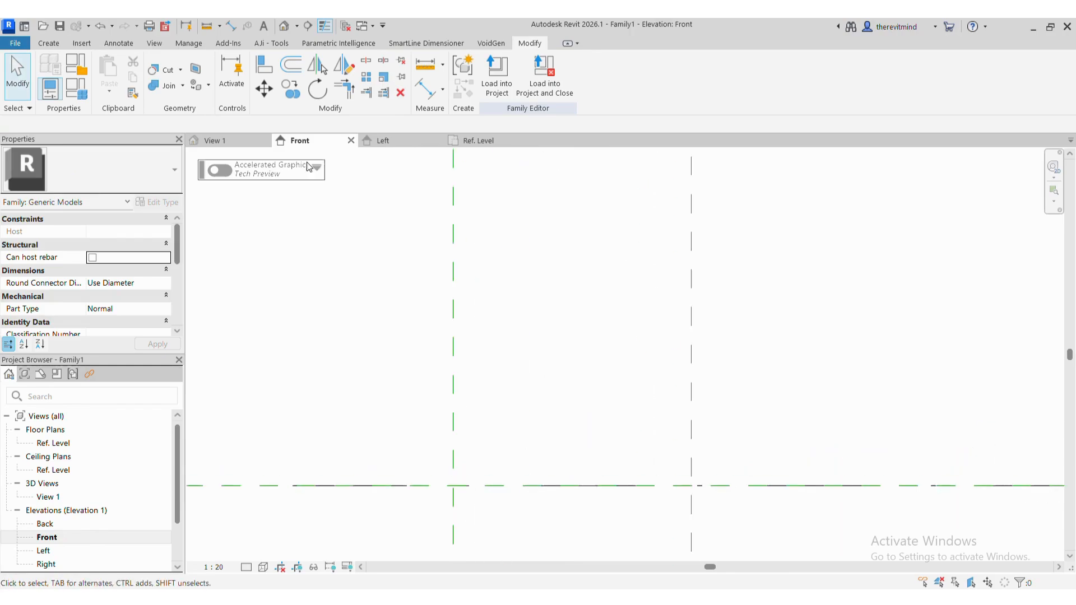
click(50, 44)
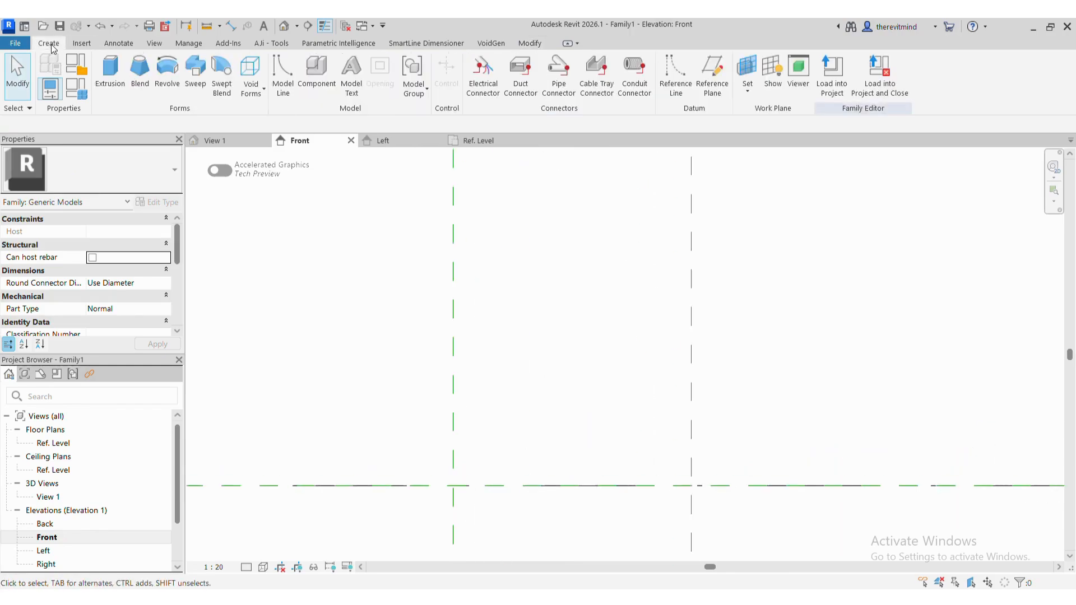
scroll(328, 405, down, 2)
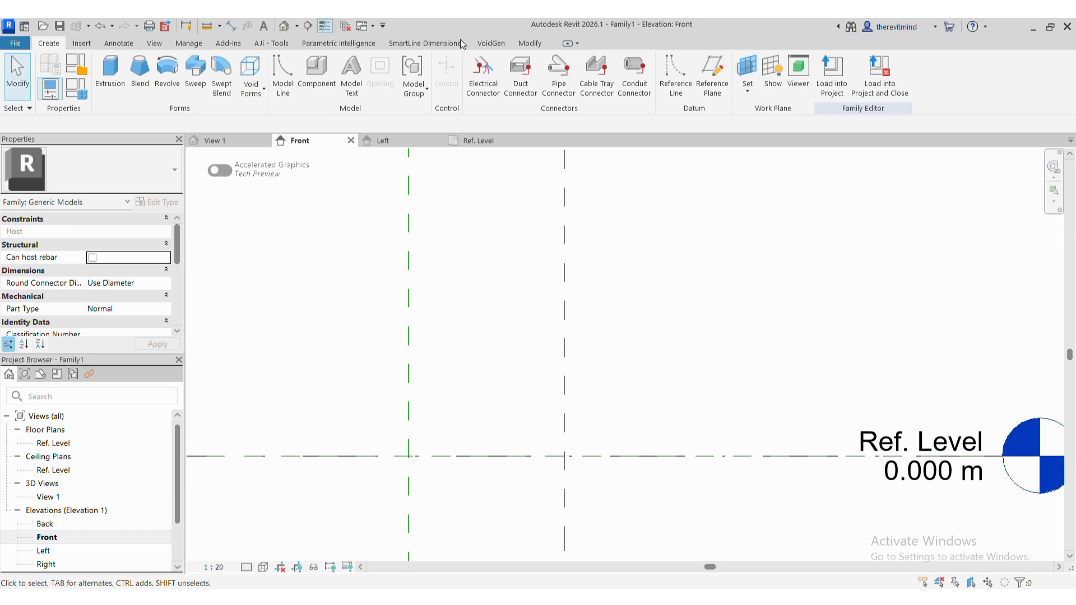
click(671, 83)
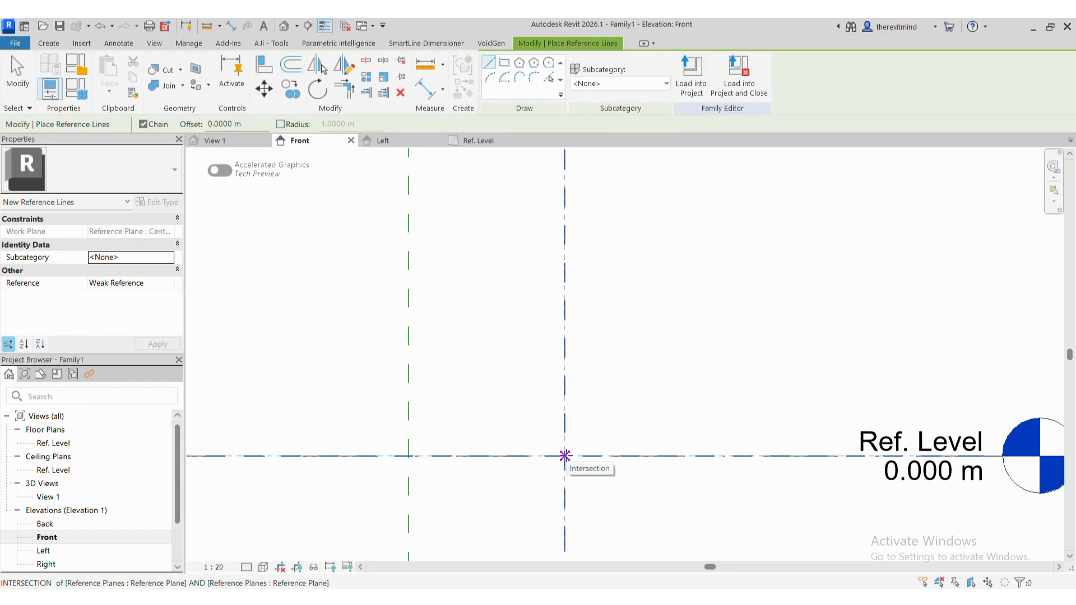
click(565, 456)
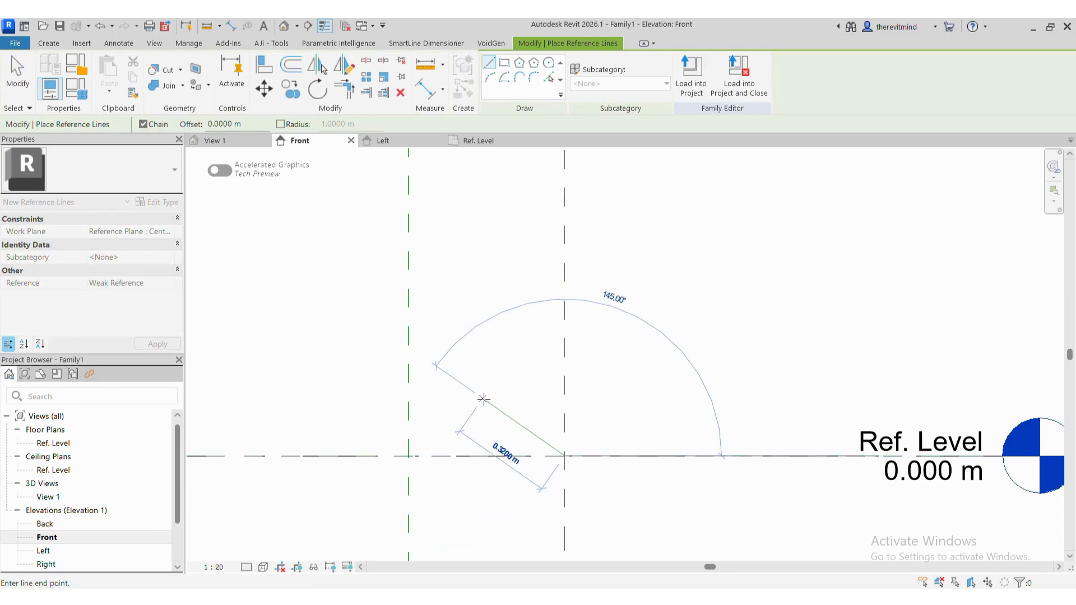
click(435, 371)
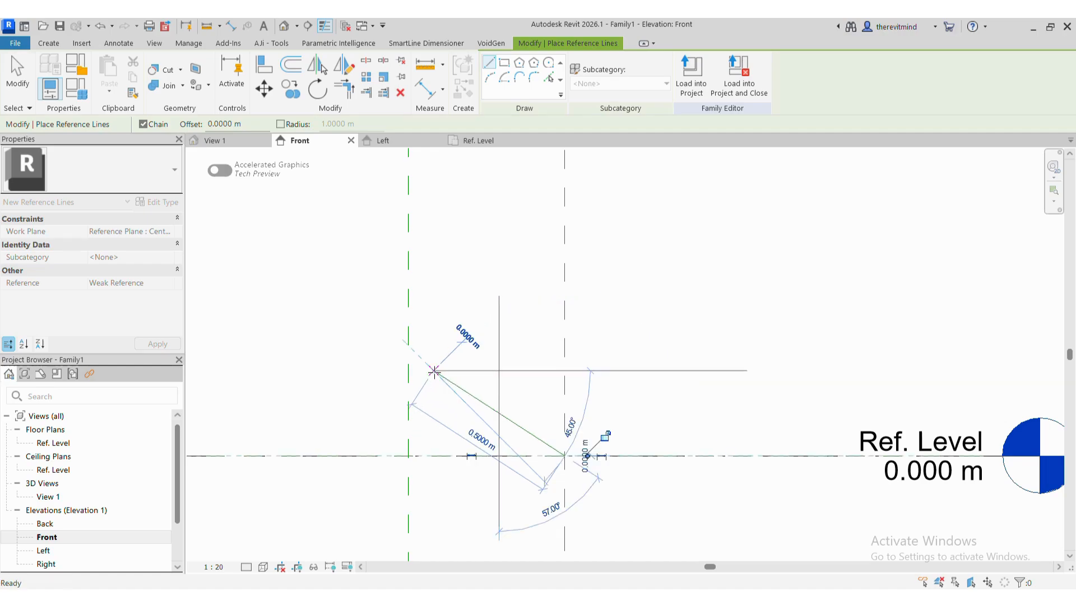
key(Escape)
key(Escape)
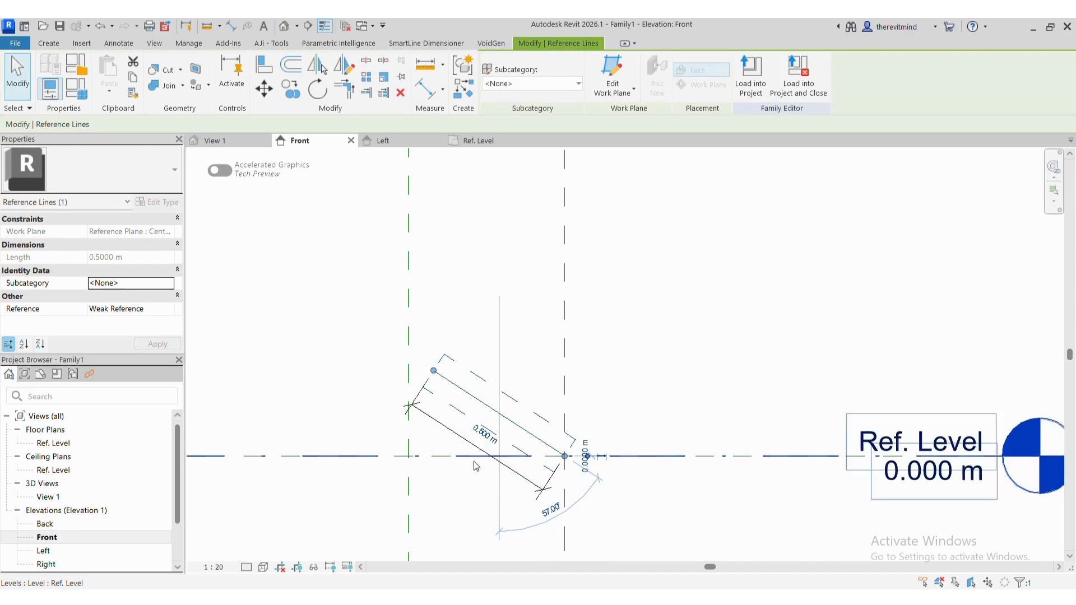
Make the sloped reference line's length dimension permanent and move it above the line
click(472, 458)
click(514, 469)
drag(514, 469, 565, 402)
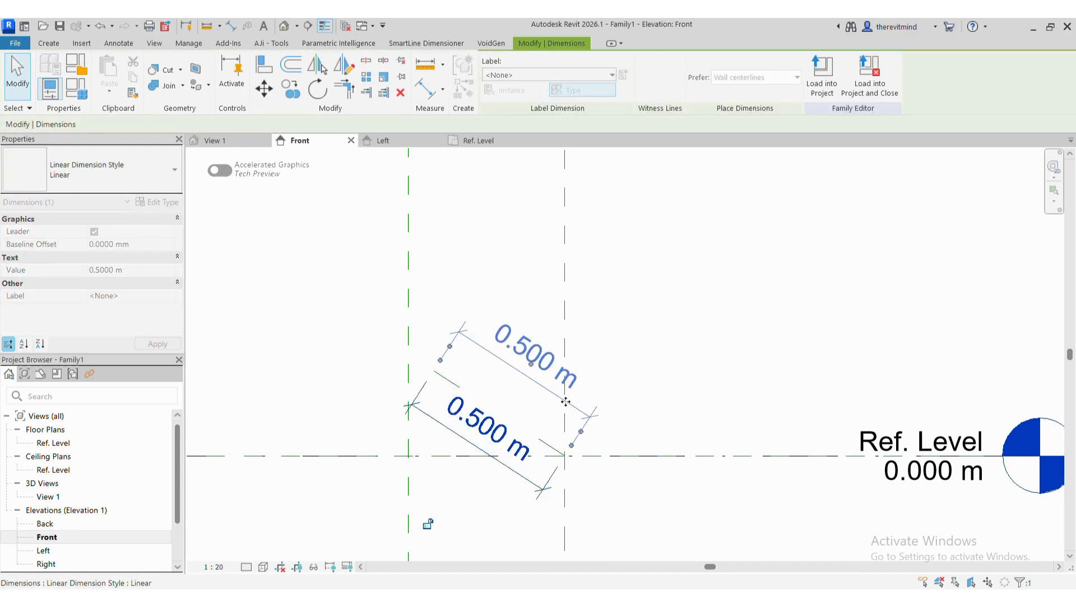
click(497, 526)
scroll(573, 453, up, 2)
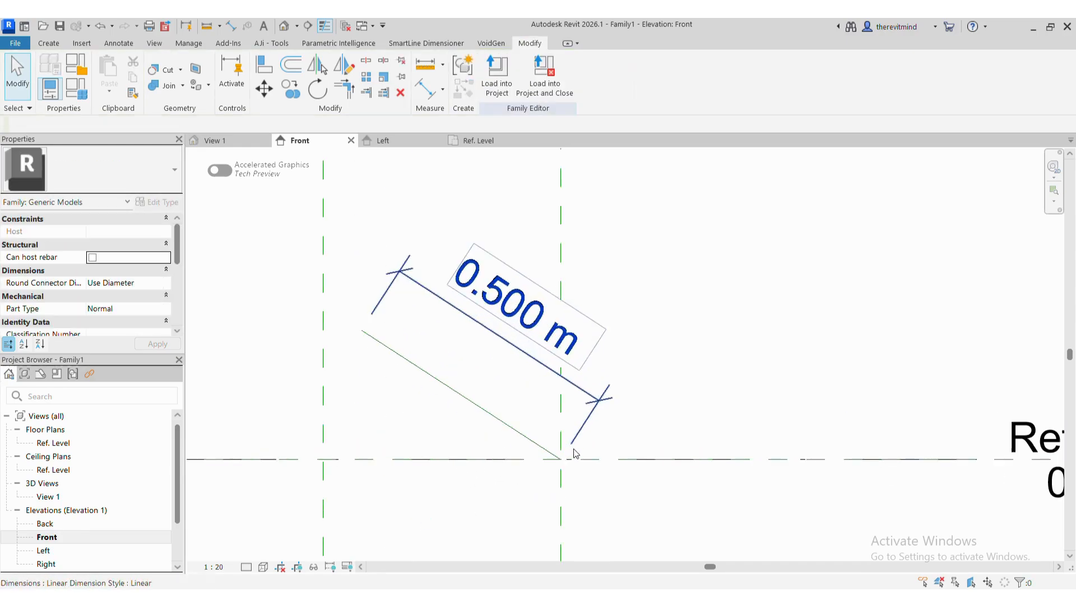
Align and lock the reference line's lower endpoint to the right vertical reference plane and to the Ref. Level
click(263, 64)
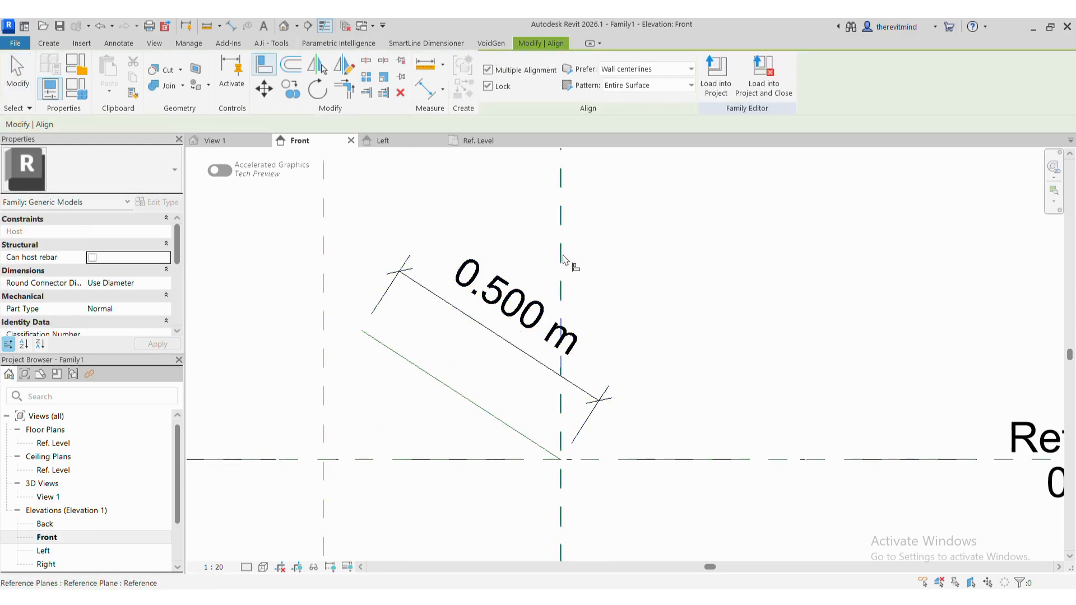
click(562, 465)
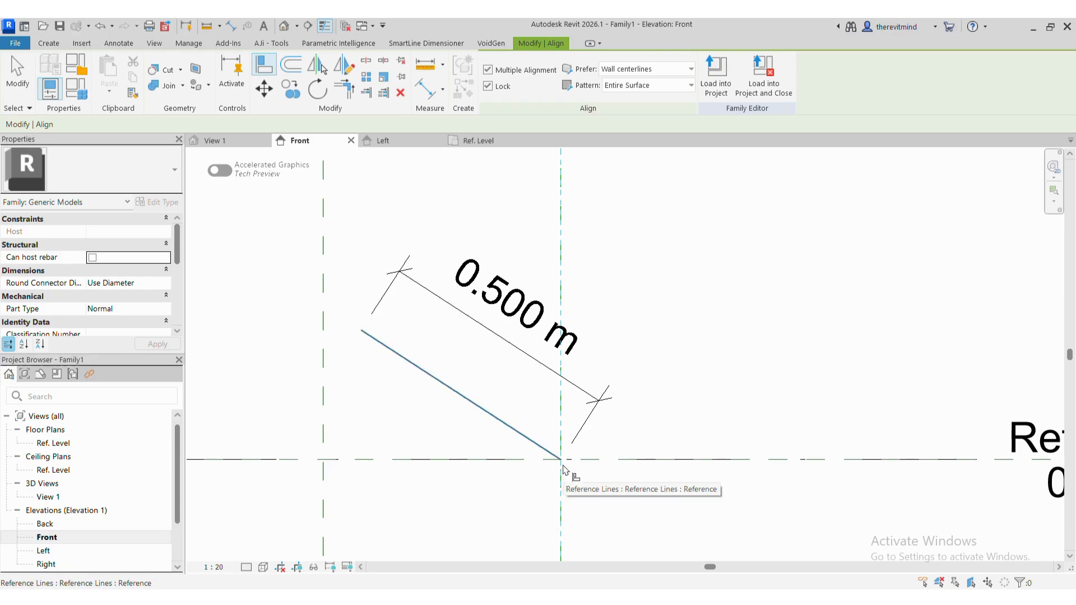
click(563, 469)
key(Escape)
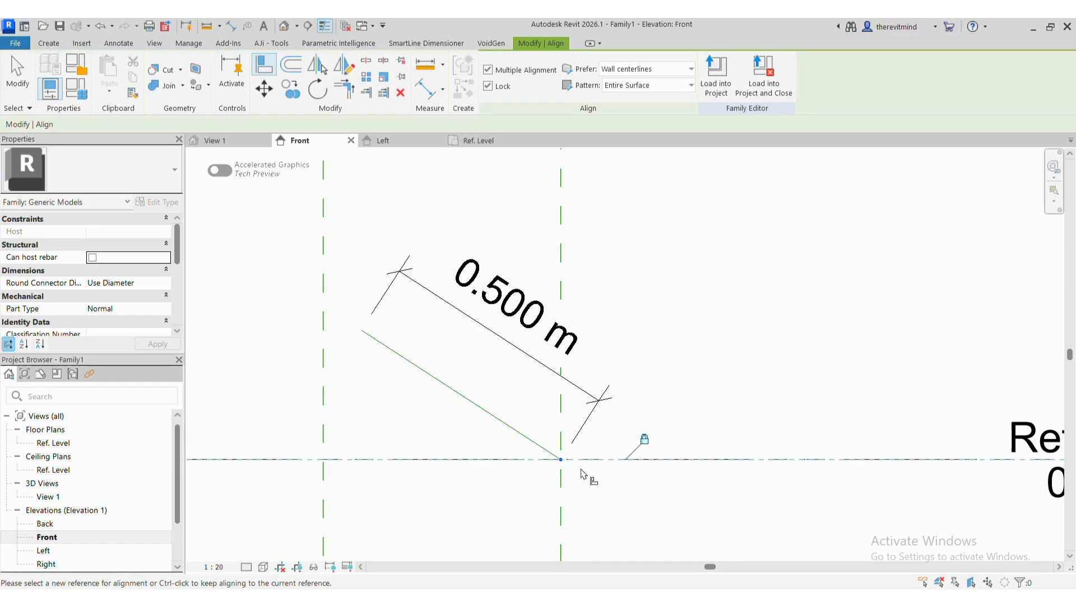
key(Escape)
Add an angular dimension between the Ref. Level and the sloped reference line
click(431, 95)
click(524, 72)
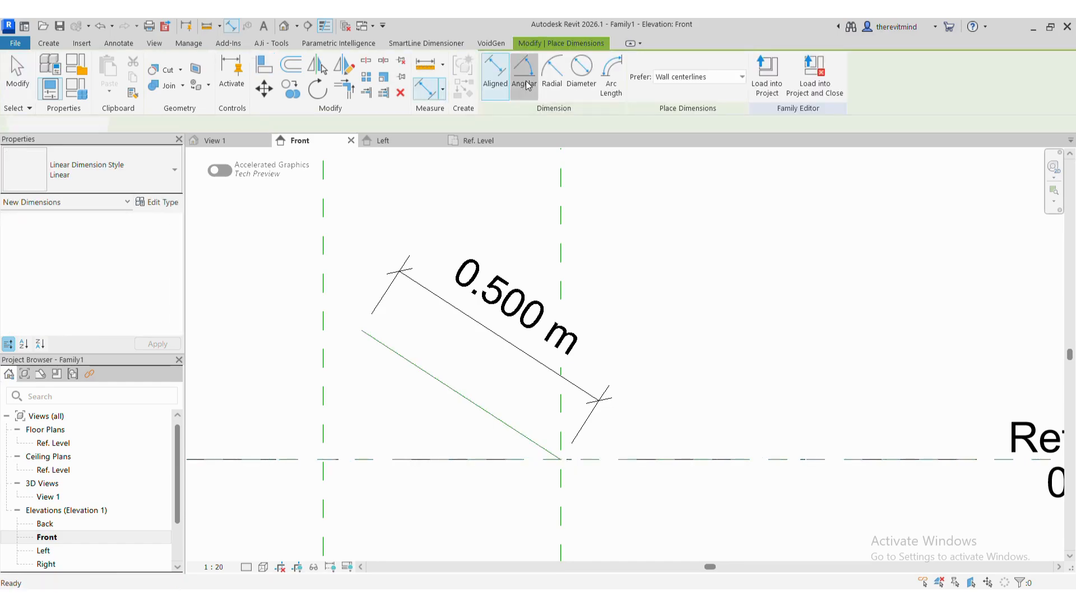
key(Tab)
click(518, 461)
click(480, 439)
key(Escape)
key(Escape)
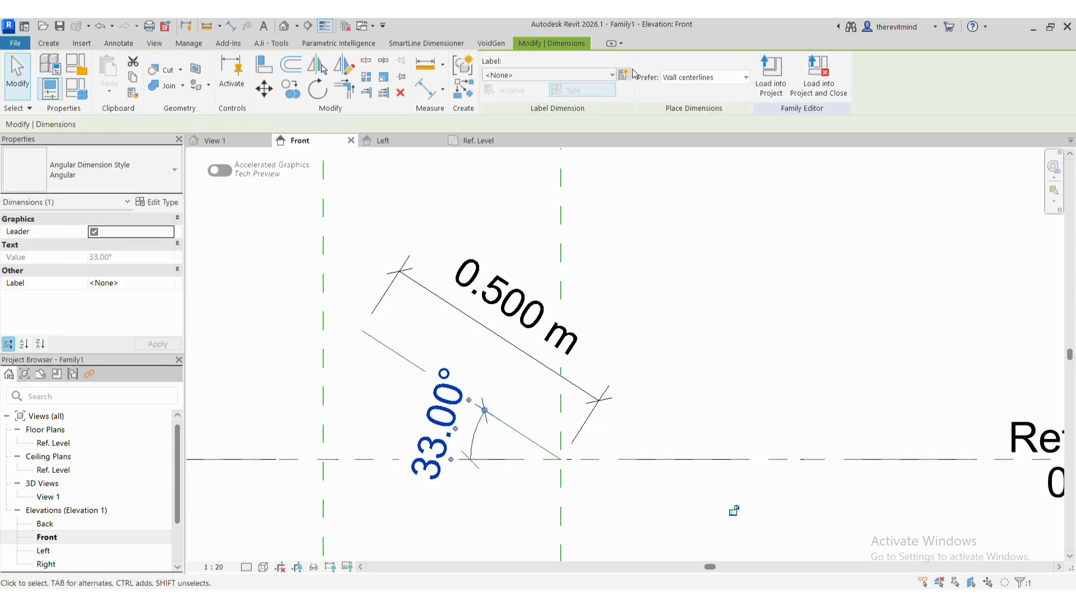
Label the angular dimension with a new instance family parameter named Angle
click(623, 74)
click(206, 345)
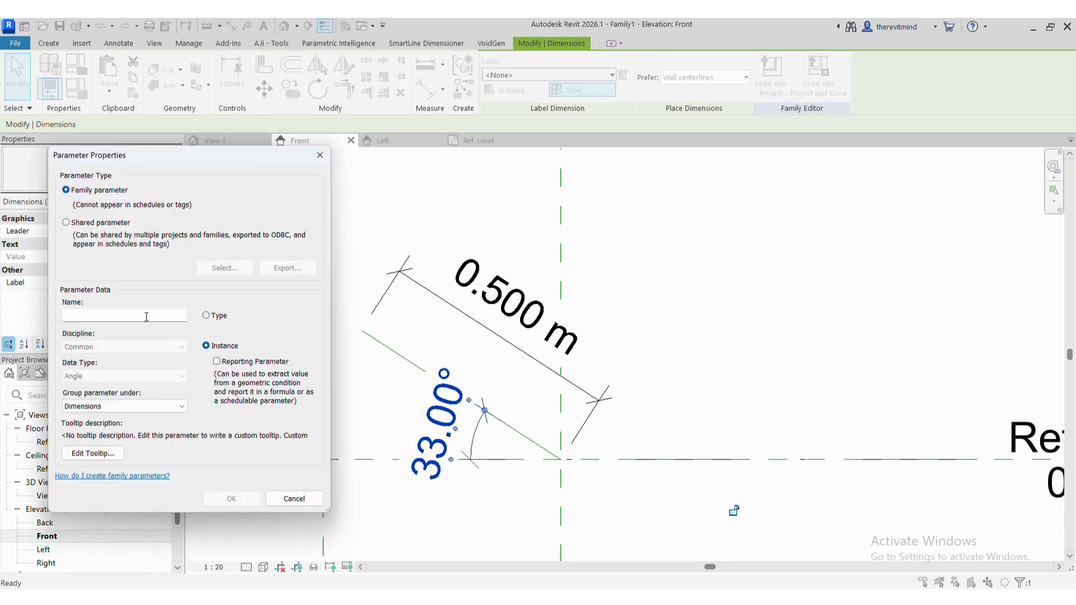
text(Angle)
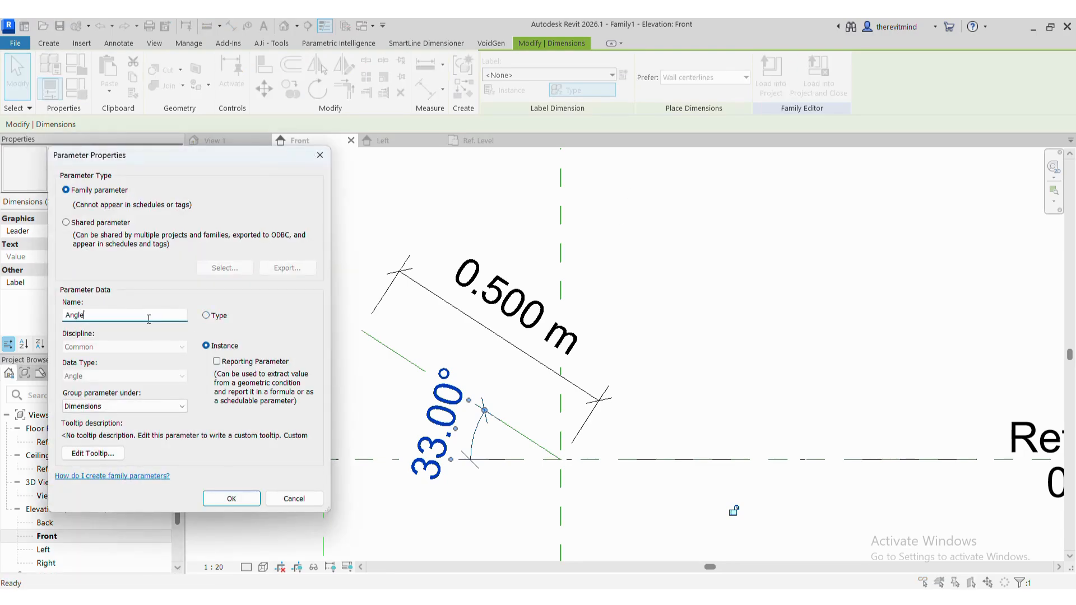
click(210, 498)
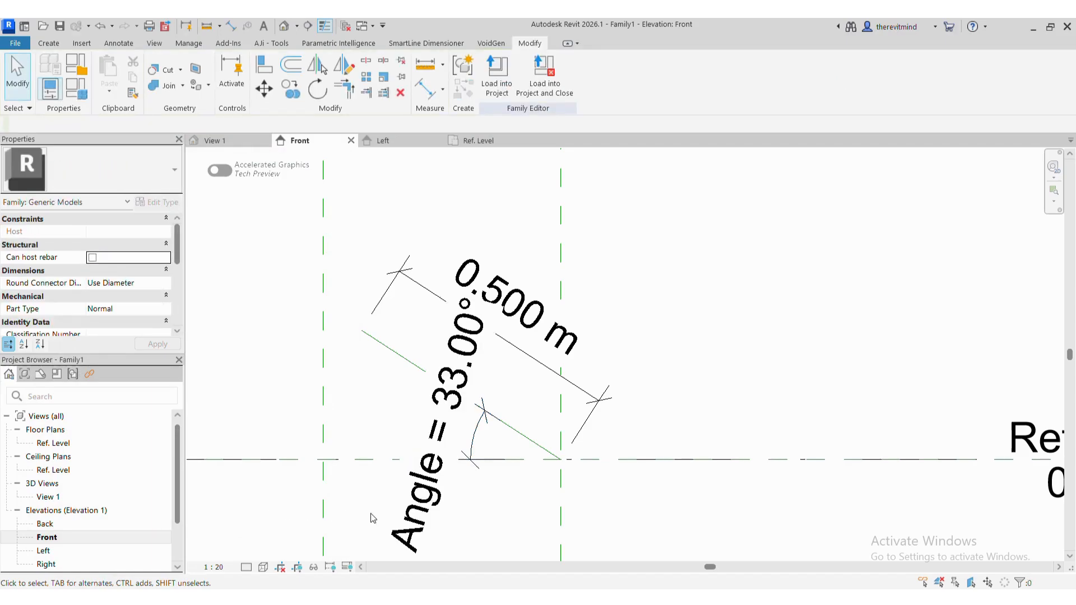
Set the Front elevation's view scale to 1:5
click(213, 570)
click(229, 422)
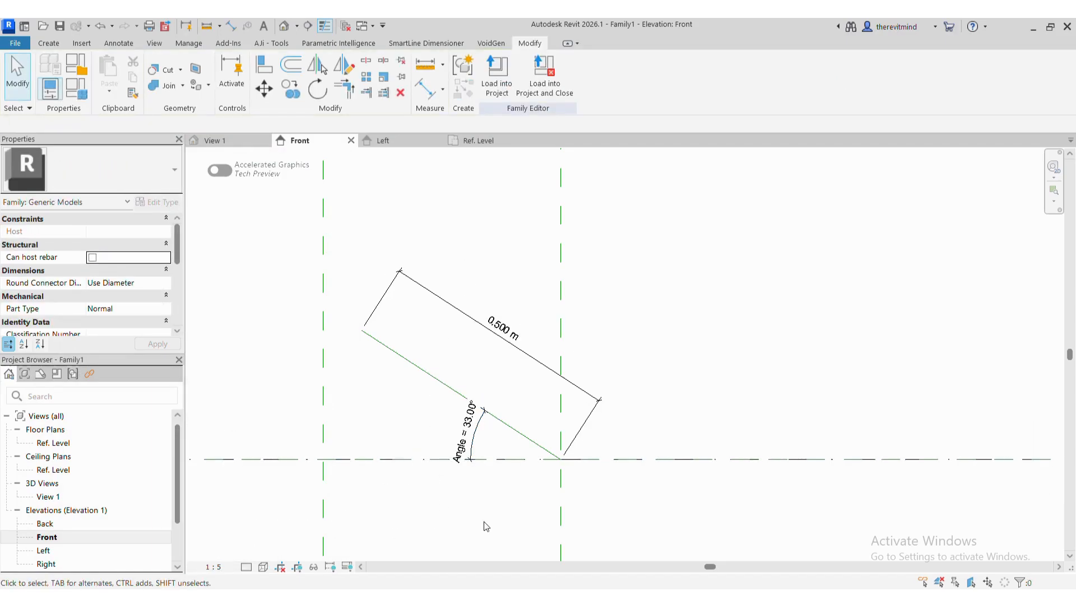
scroll(411, 391, up, 2)
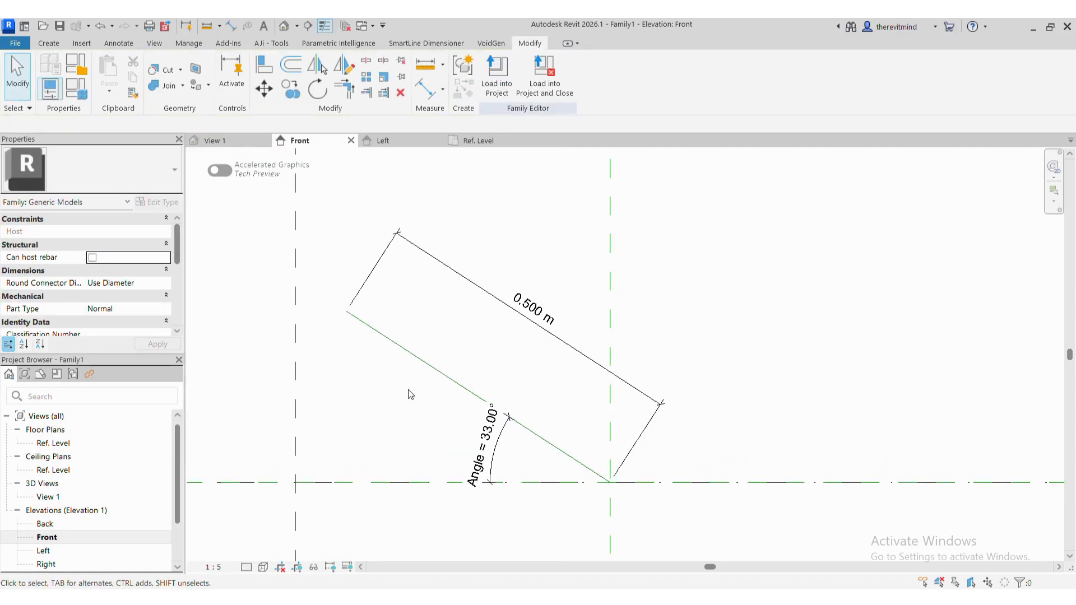
Flex the sloped reference line by setting its Angle dimension to 22° and then to 1°
click(419, 356)
click(382, 470)
click(442, 378)
click(484, 445)
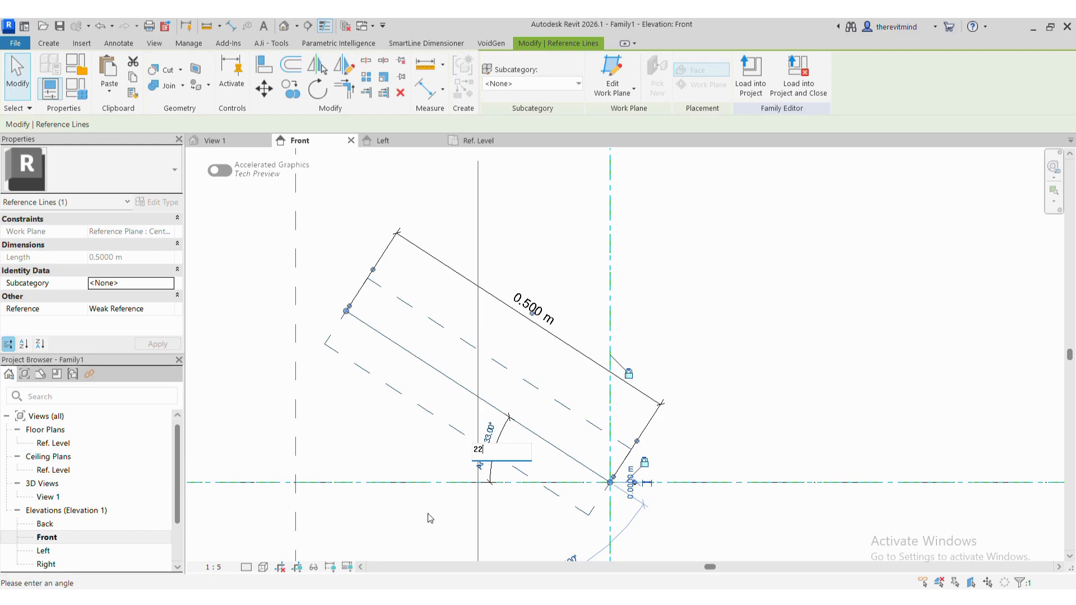
text(22)
key(Return)
click(482, 455)
text(1)
key(Return)
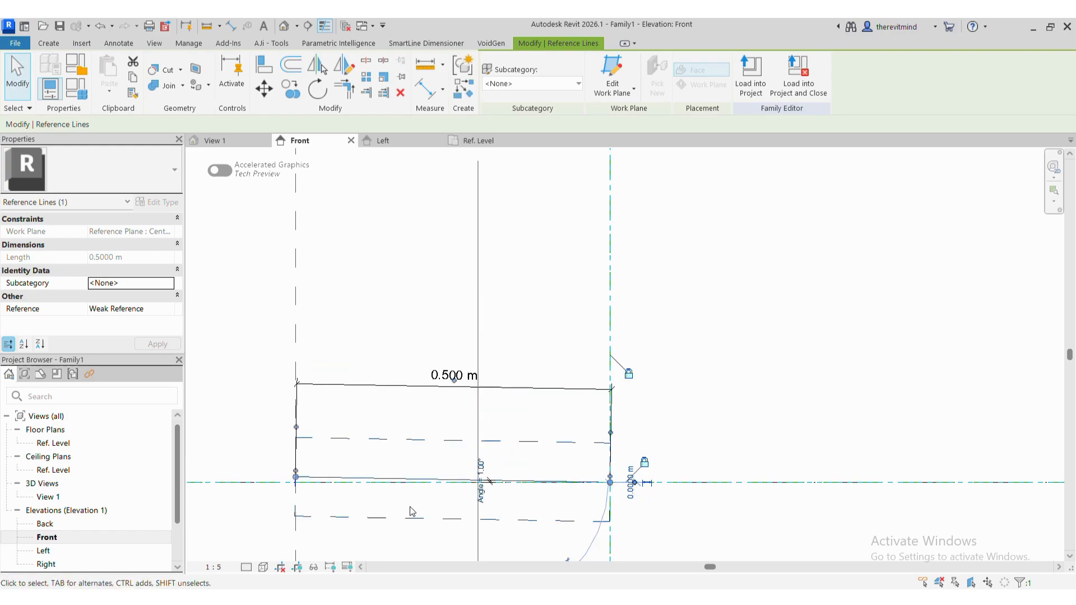
Set the reference line's Angle dimension to 55°
click(483, 475)
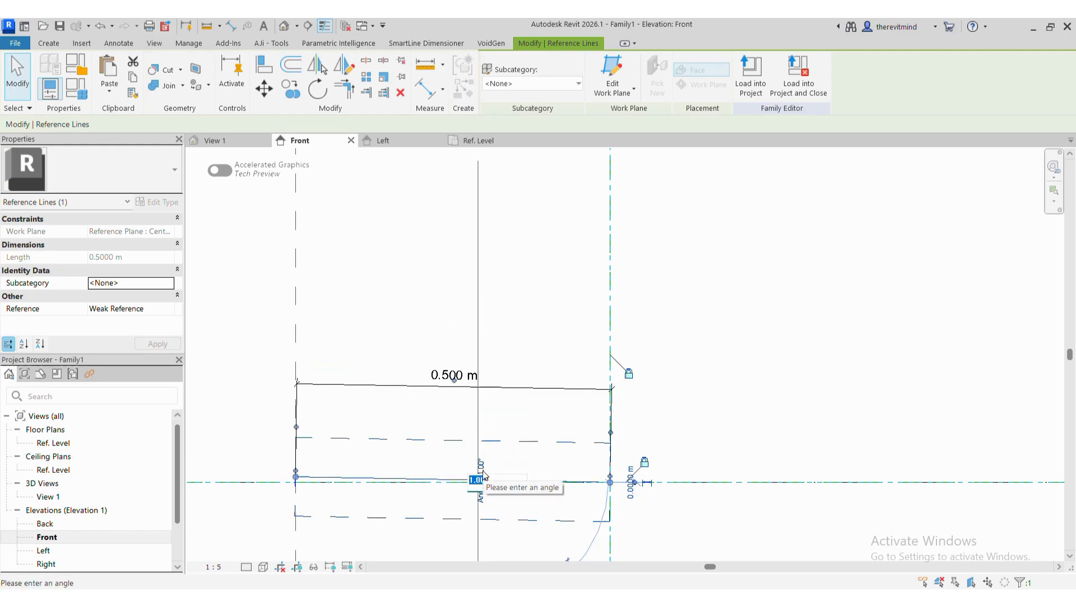
text(55)
key(Return)
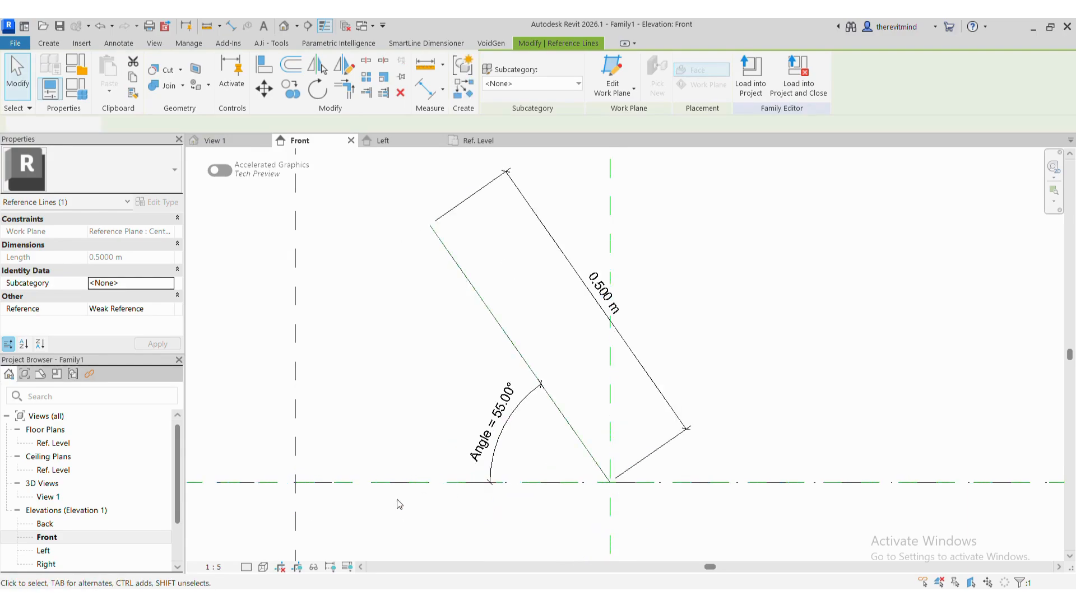
click(399, 504)
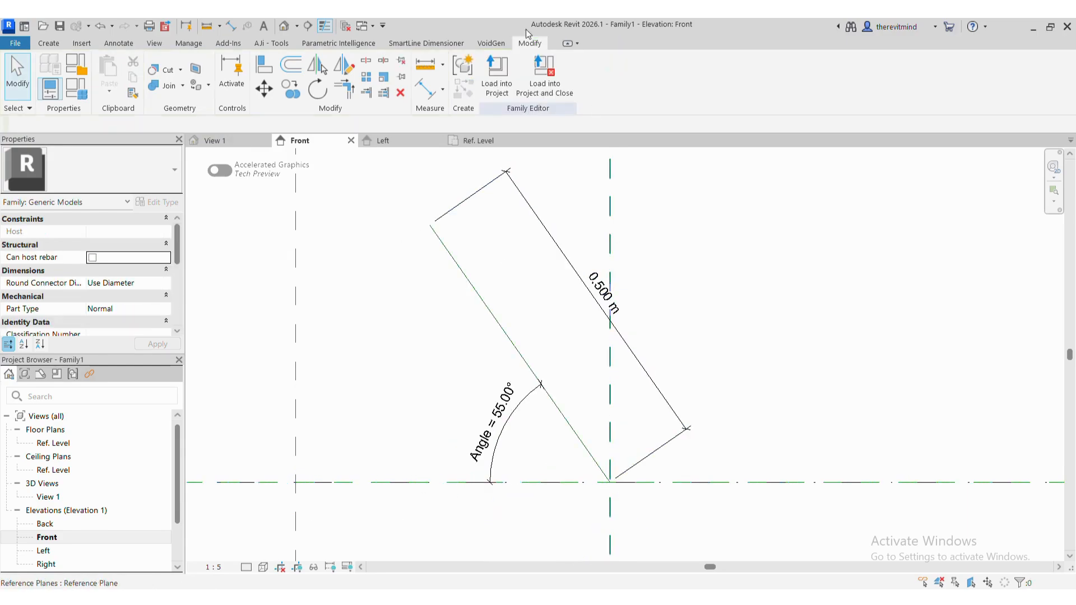
Start an extrusion and pick the sloped reference line's plane as its work plane
click(48, 43)
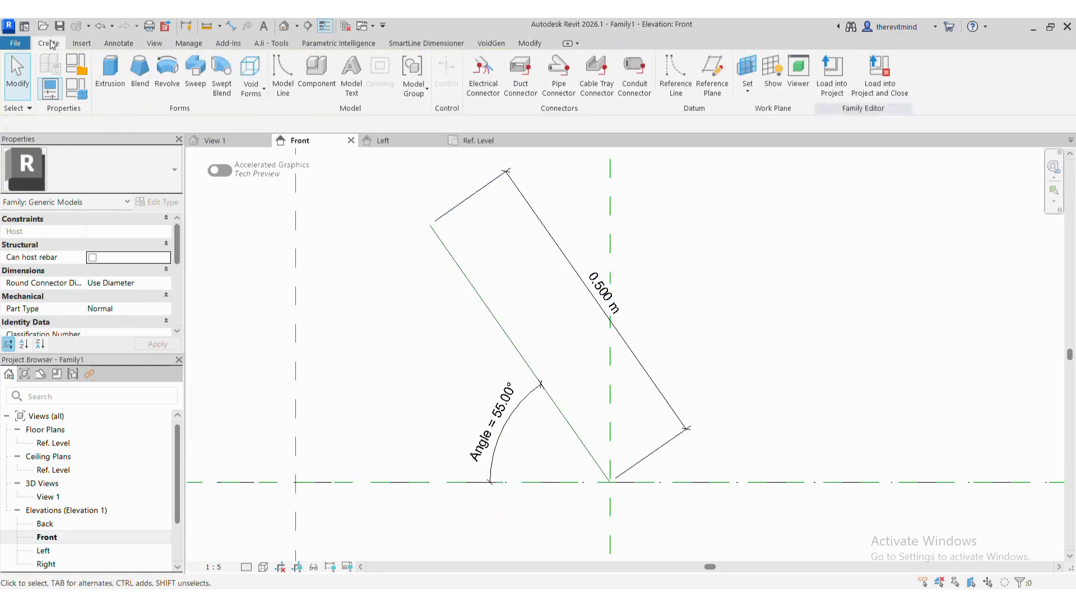
click(116, 83)
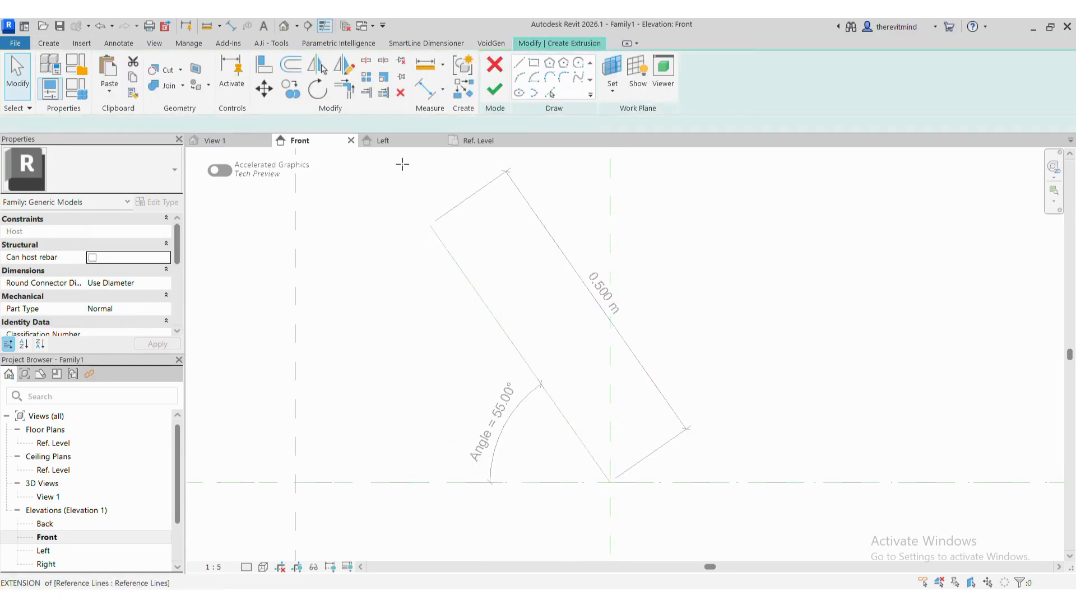
click(614, 96)
click(615, 147)
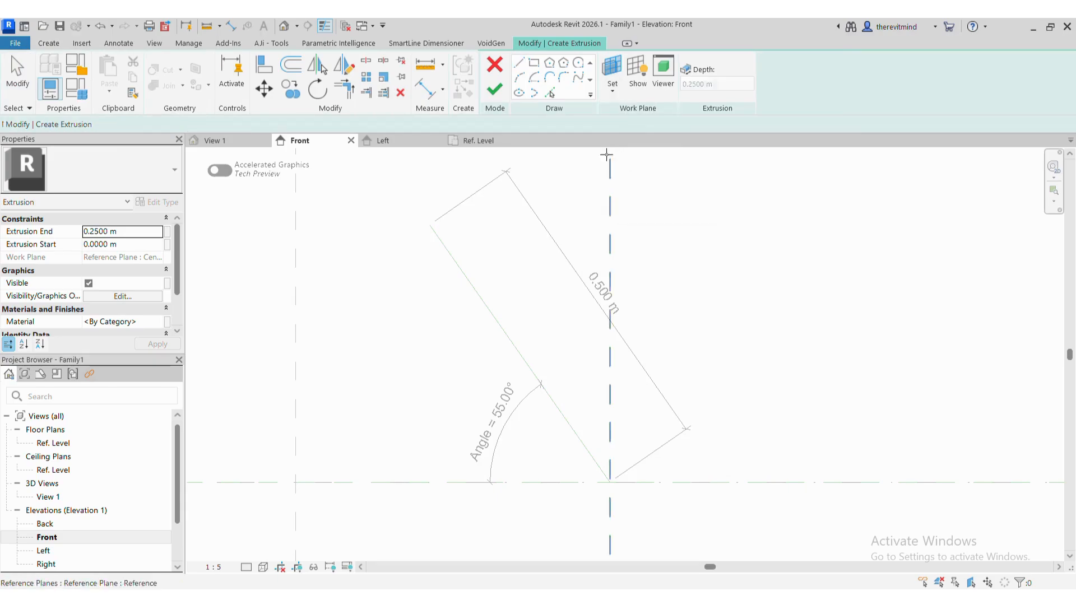
click(470, 281)
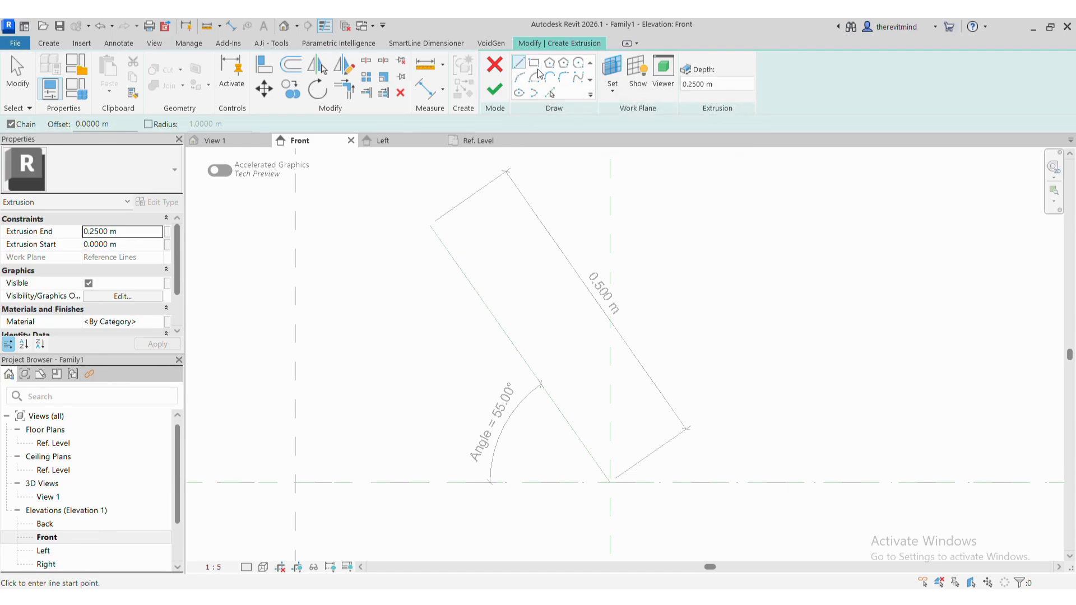
Pick the reference line to sketch two parallel extrusion lines, offset 0.01 m on either side of it
click(87, 124)
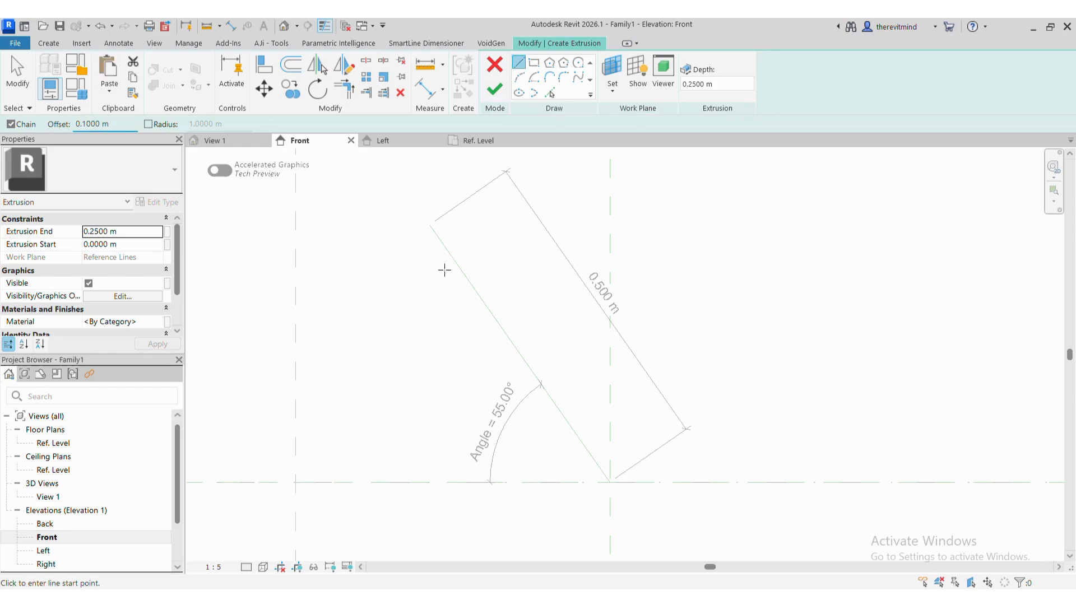
click(549, 94)
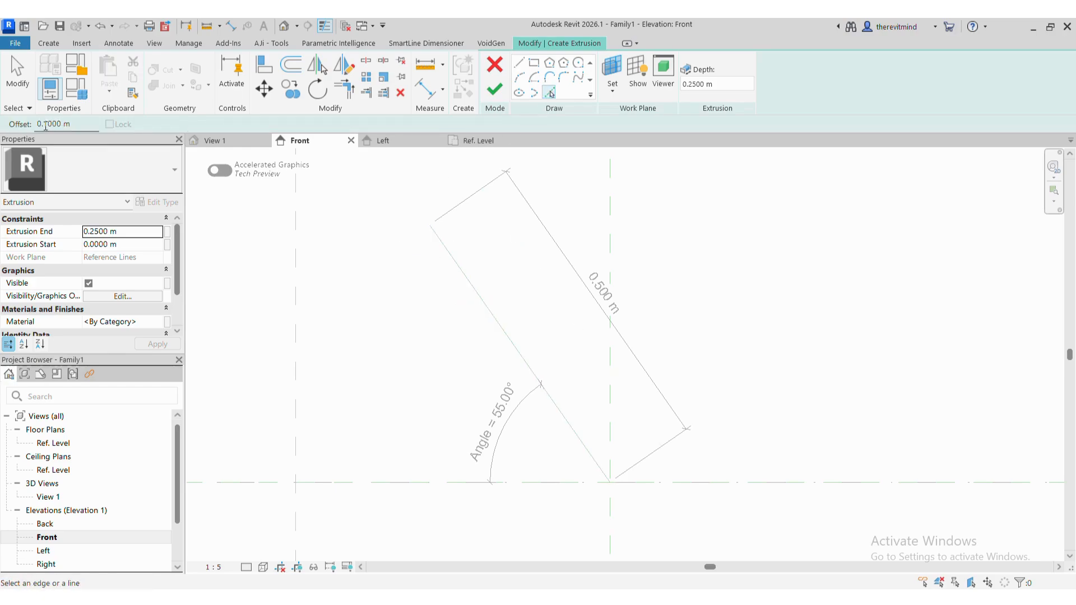
click(449, 262)
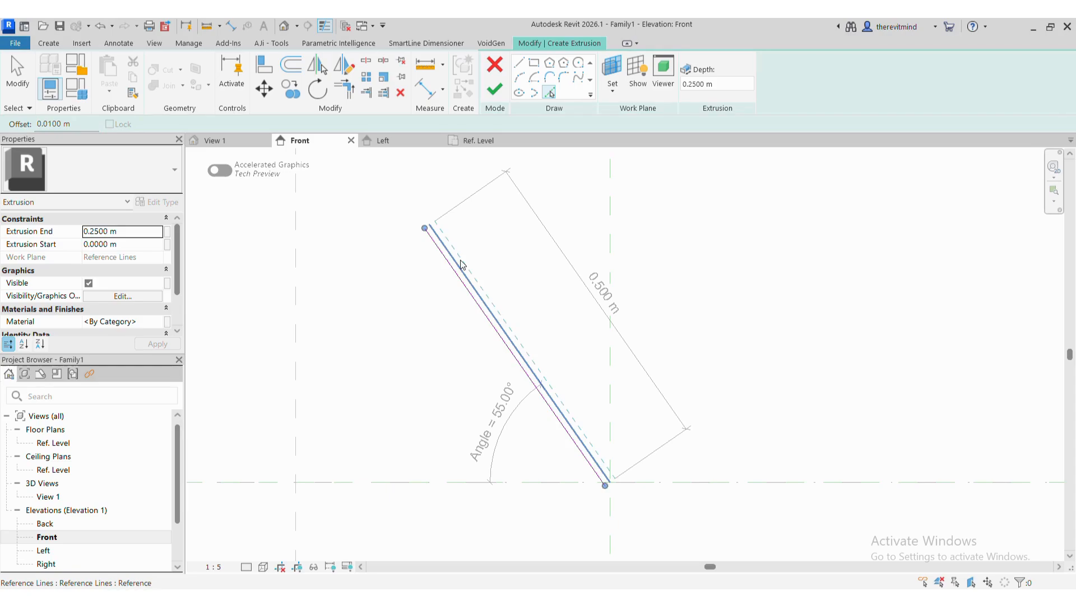
scroll(447, 196, up, 2)
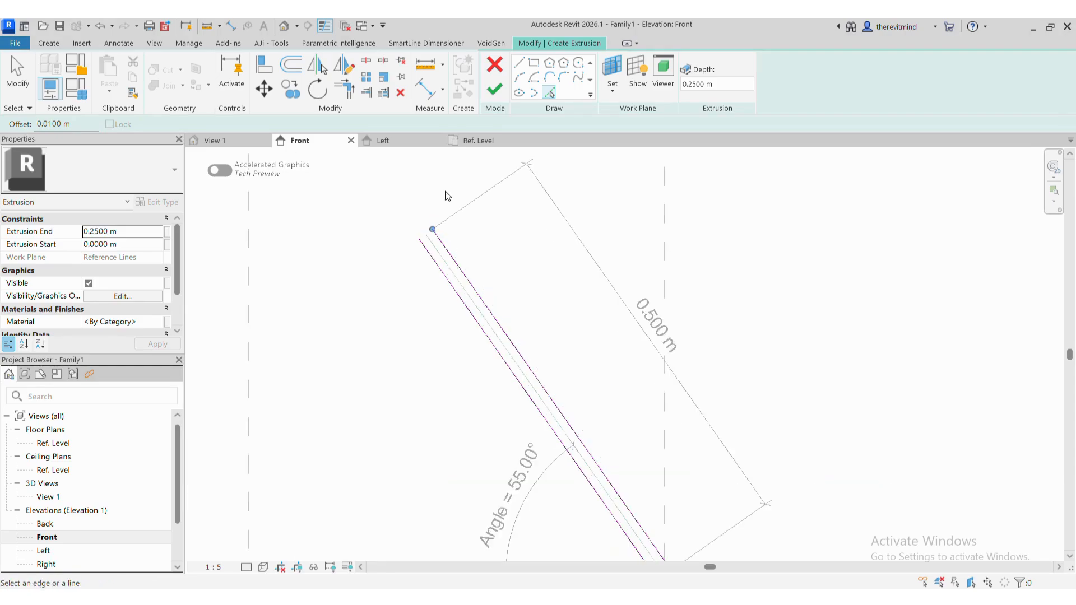
With the offset set to 0, join the upper ends of the two sketch lines with an outward semicircular arc
click(520, 77)
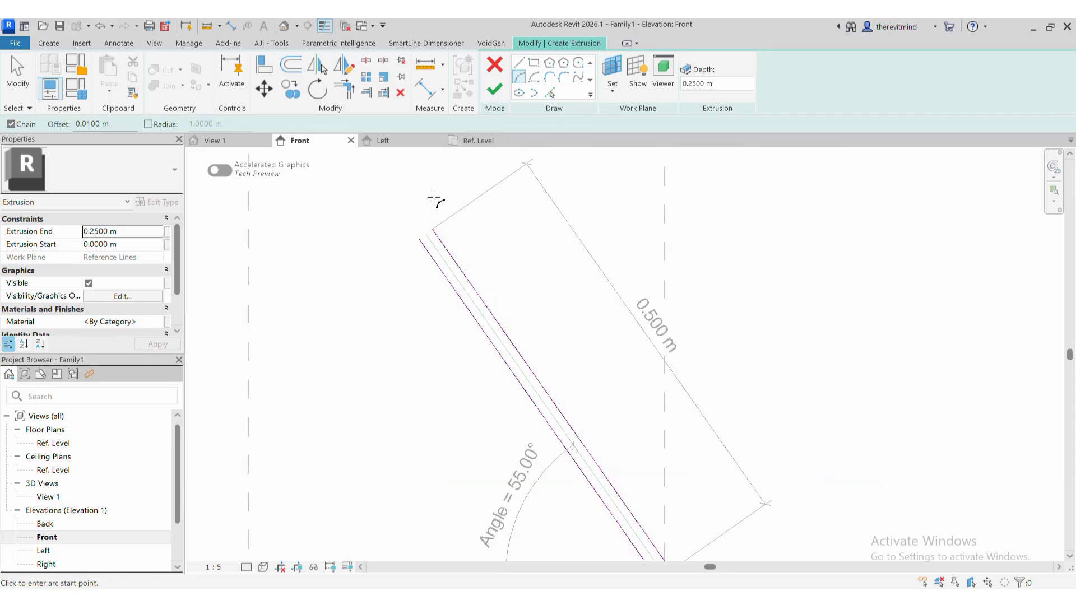
scroll(423, 211, up, 3)
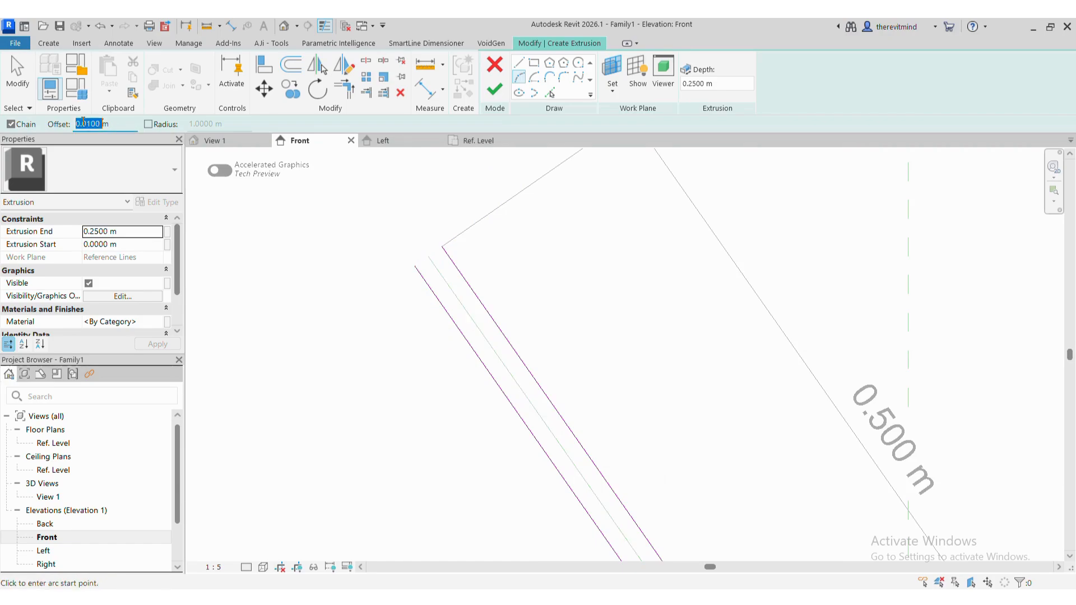
text(0)
click(415, 266)
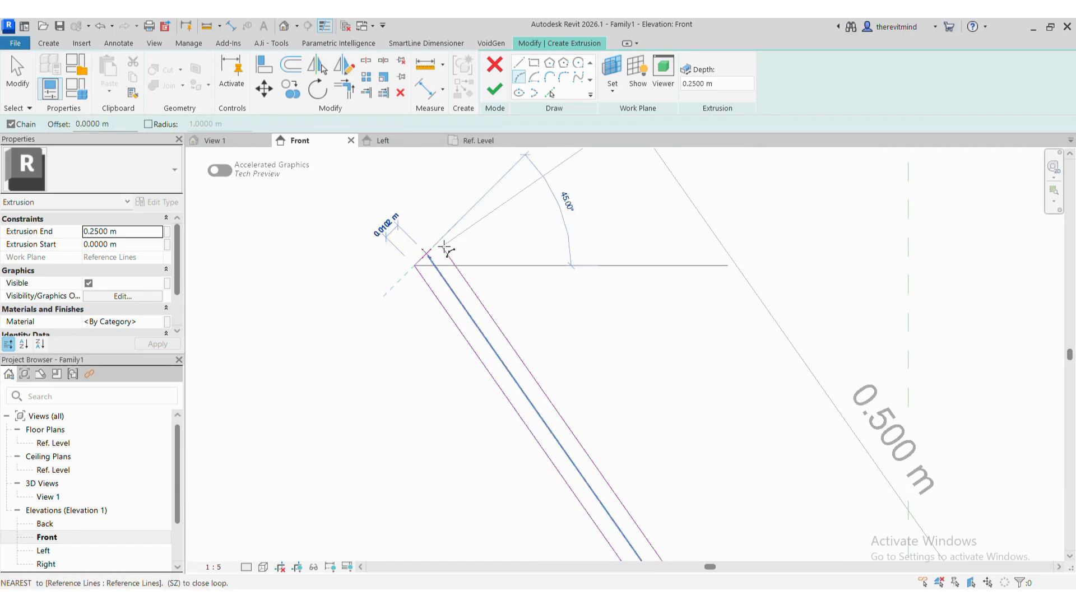
click(447, 246)
key(Escape)
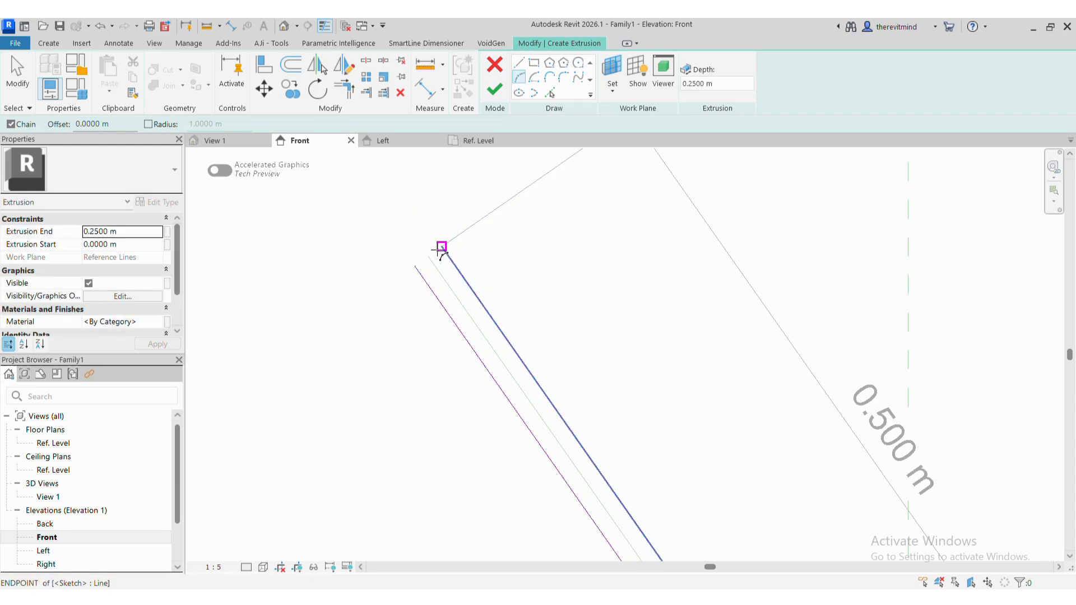
click(442, 247)
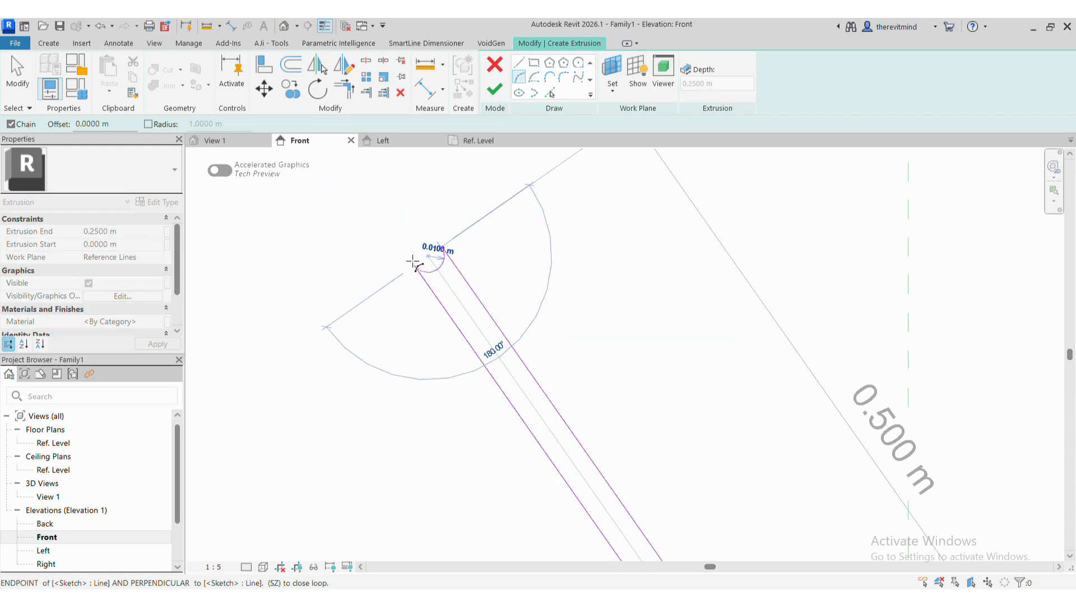
click(411, 250)
scroll(324, 202, down, 4)
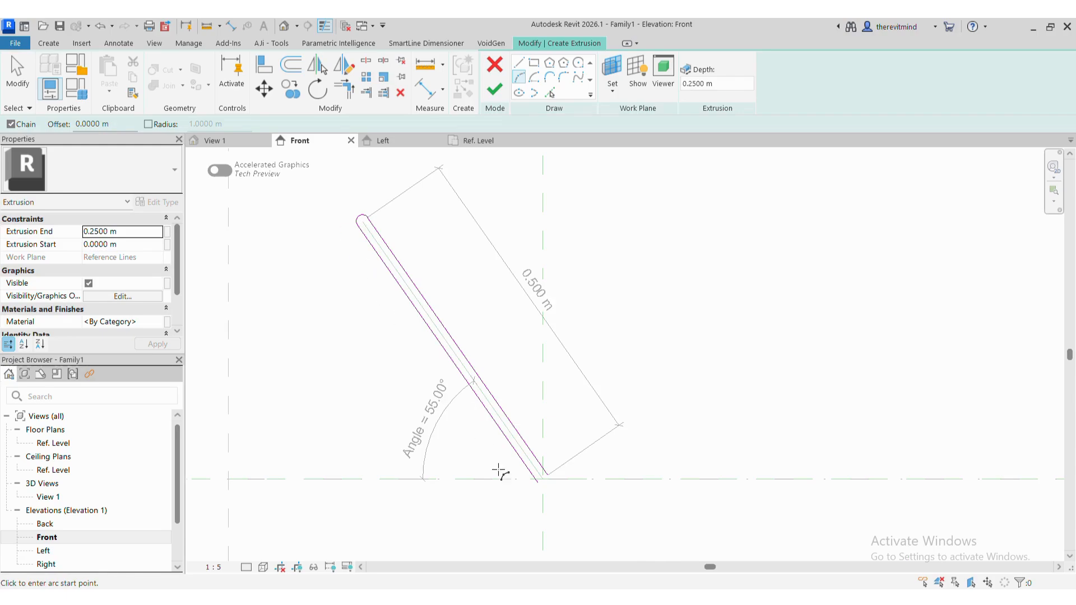
Close the lower ends of the two sketch lines with an outward semicircular arc of about 0.01 m radius
scroll(532, 477, up, 5)
click(580, 461)
click(543, 485)
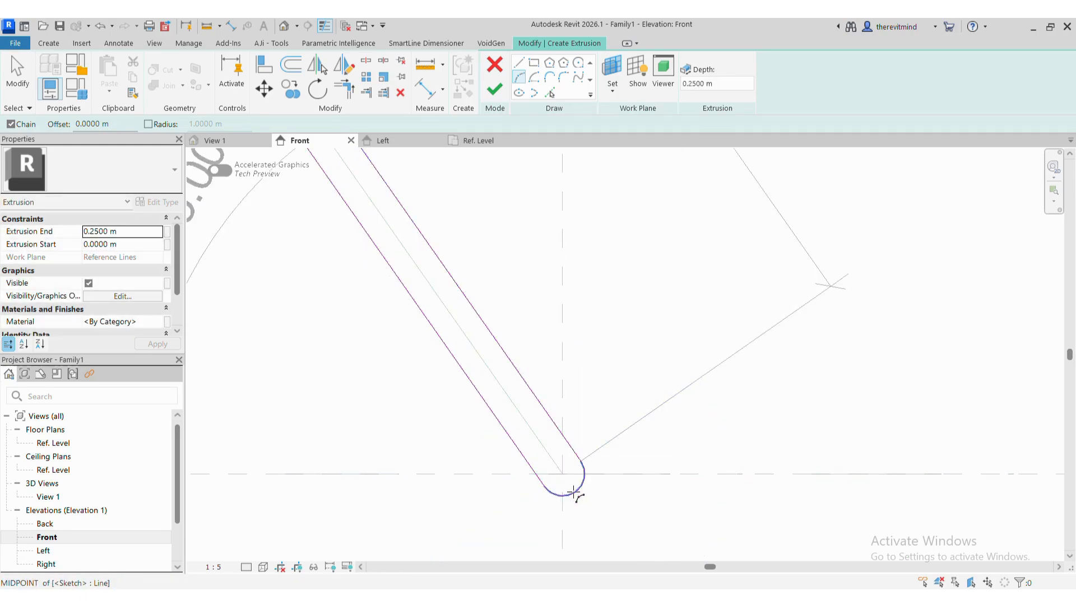
click(574, 493)
key(Escape)
key(Escape)
Move the lower end arc up along the reference line, so the slot profile stops short of the line's lower end
scroll(580, 498, up, 3)
click(263, 89)
click(569, 486)
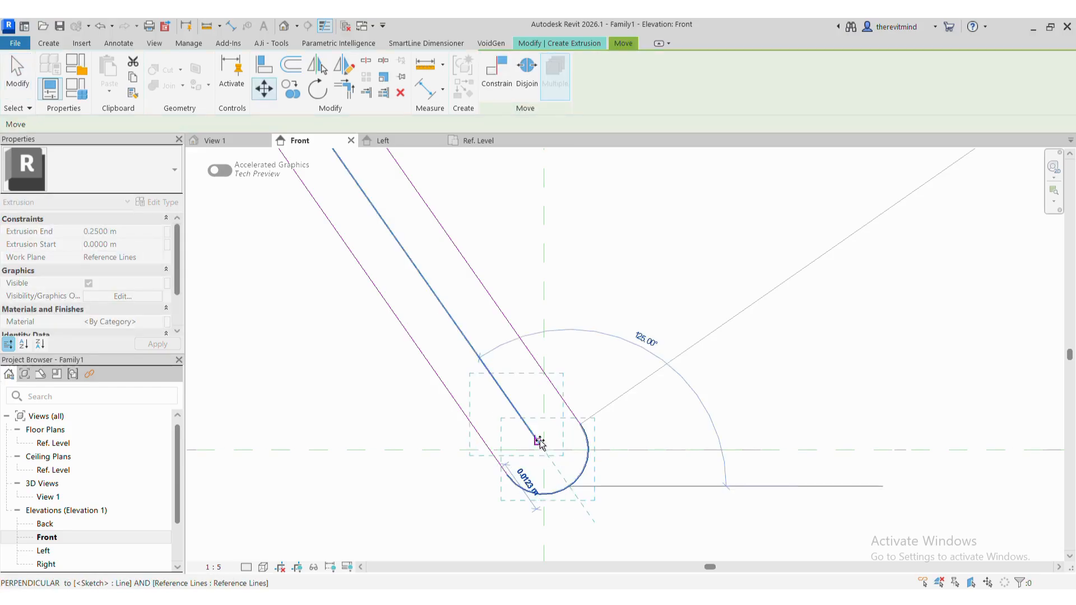
click(518, 412)
scroll(537, 437, up, 1)
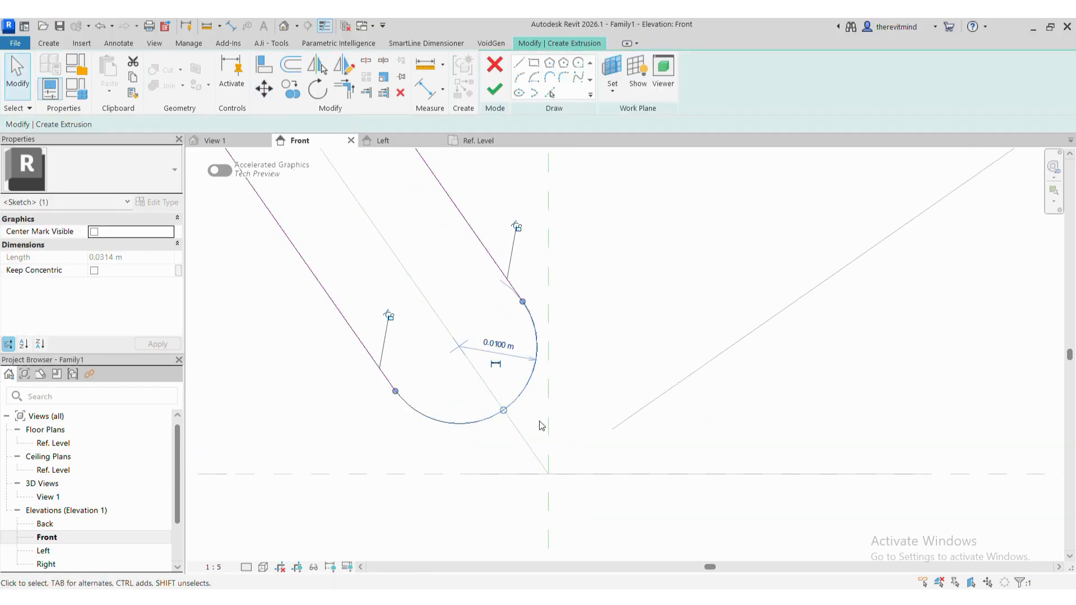
Shift the lower end arc down along the reference line by about 0.0016 m, then about 0.0009 m, and finish the extrusion sketch
click(264, 88)
click(504, 411)
scroll(507, 417, up, 2)
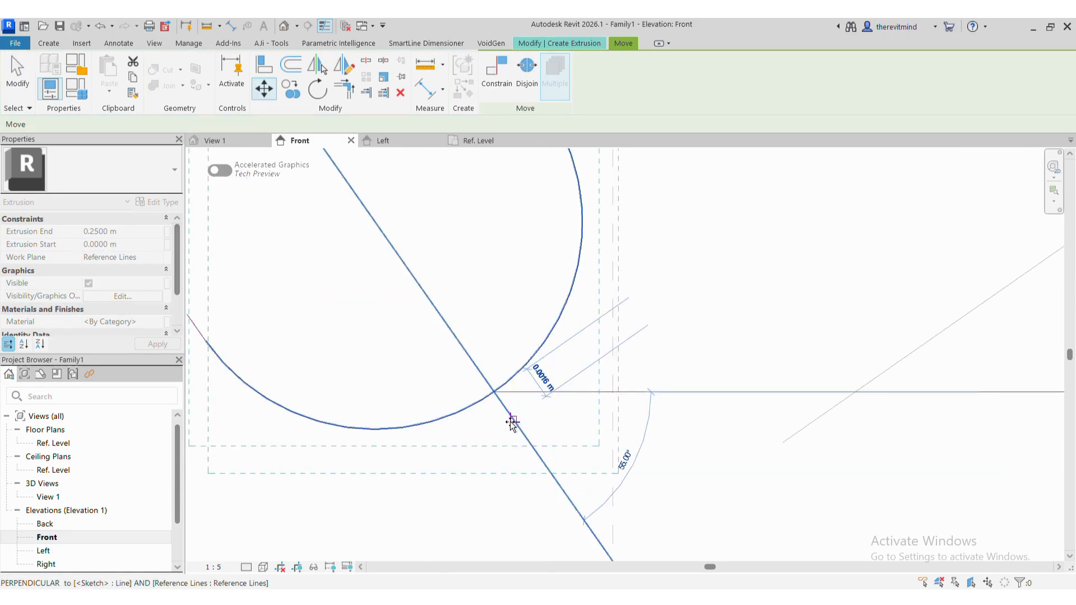
click(510, 421)
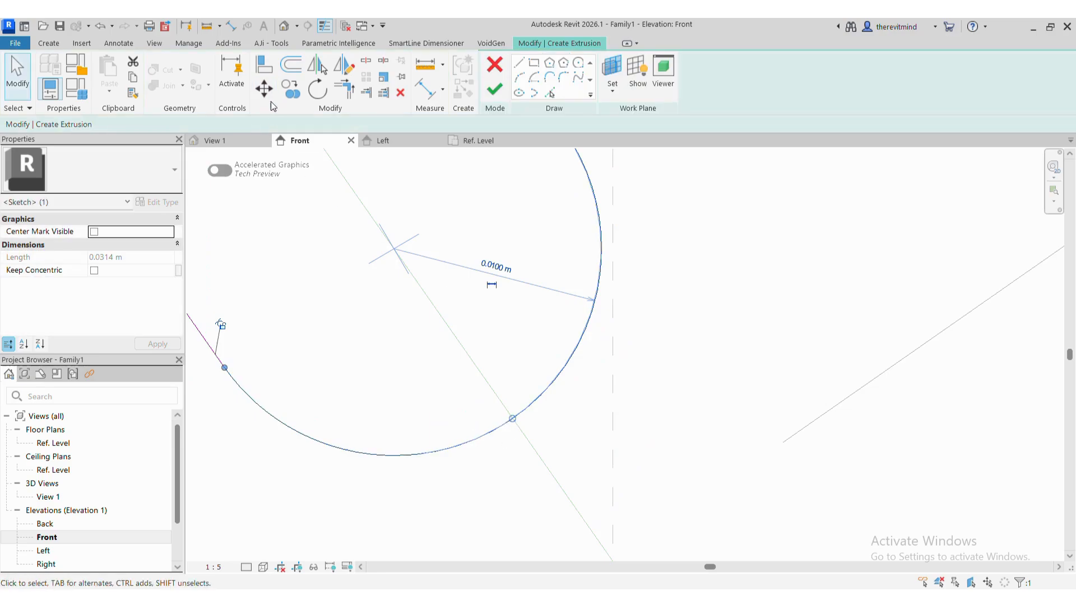
click(265, 91)
click(513, 419)
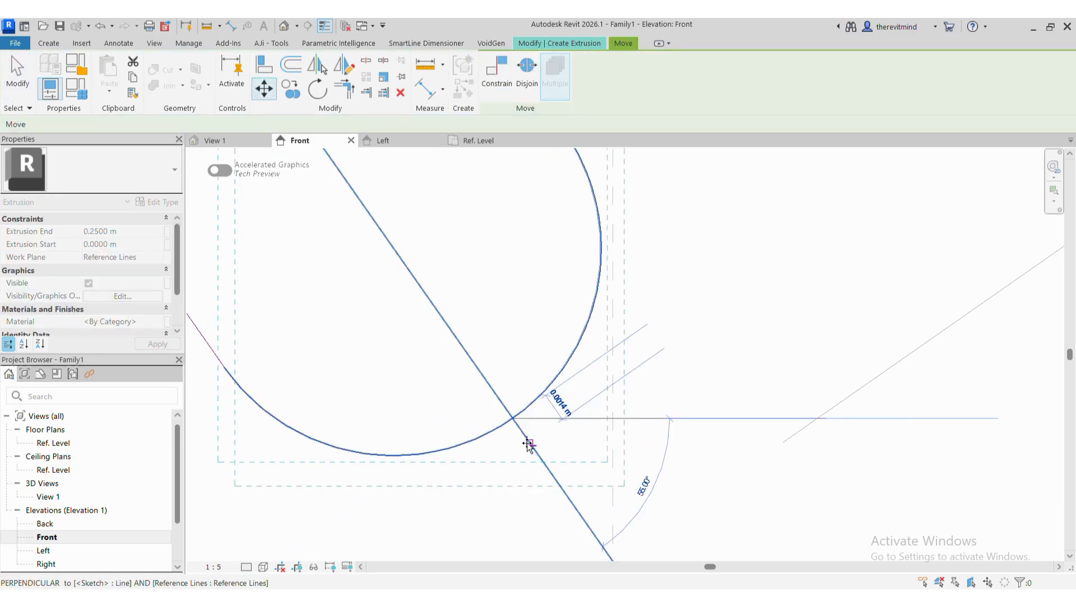
scroll(524, 435, up, 4)
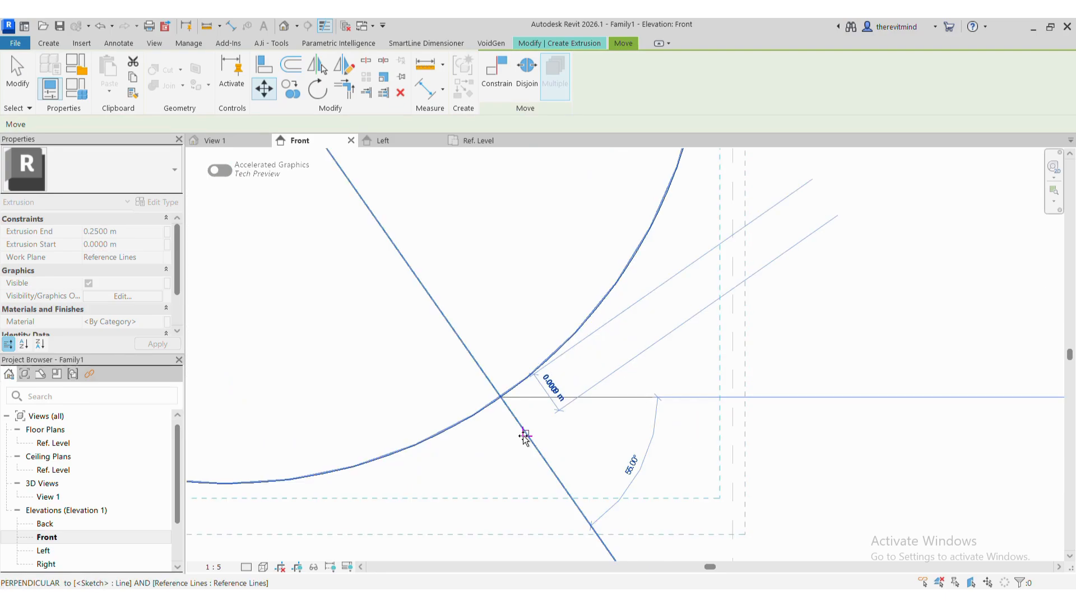
click(524, 436)
scroll(522, 439, down, 3)
click(619, 447)
scroll(551, 388, down, 3)
scroll(576, 433, down, 3)
scroll(577, 440, down, 5)
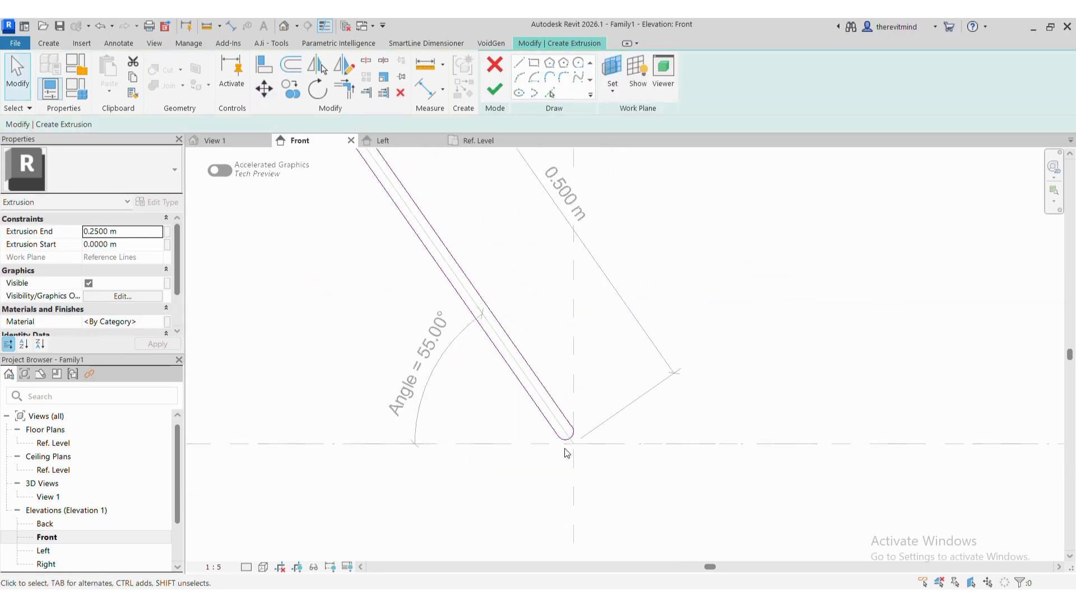
click(494, 90)
In the Ref. Level plan, align and lock the extrusion's two ends to the reference planes 1.000 m apart
click(481, 140)
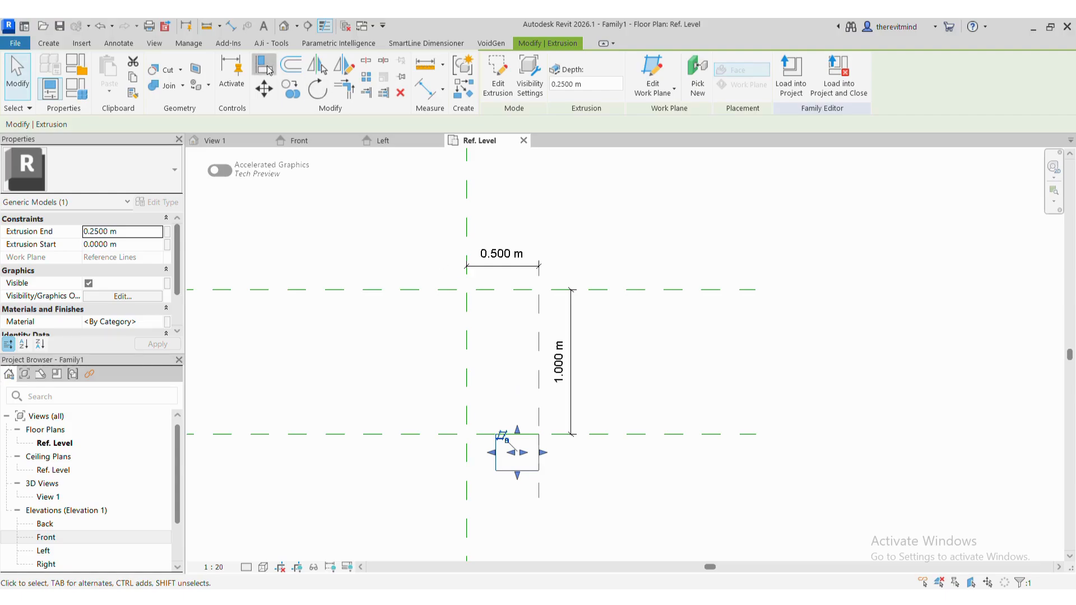
click(264, 65)
click(644, 290)
click(518, 470)
key(Escape)
click(563, 435)
click(512, 434)
key(Escape)
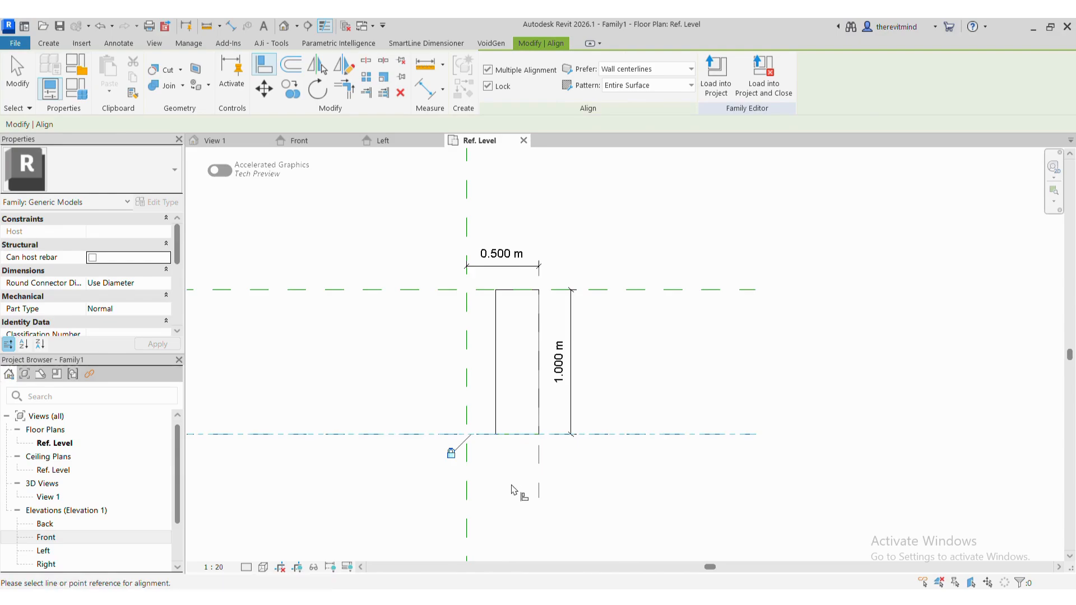
Open the default 3D view, set its scale to 1:5 and orbit around the extruded bar
click(284, 25)
scroll(465, 374, down, 2)
click(210, 566)
click(227, 419)
shift+middle_drag(501, 399, 558, 441)
key(Escape)
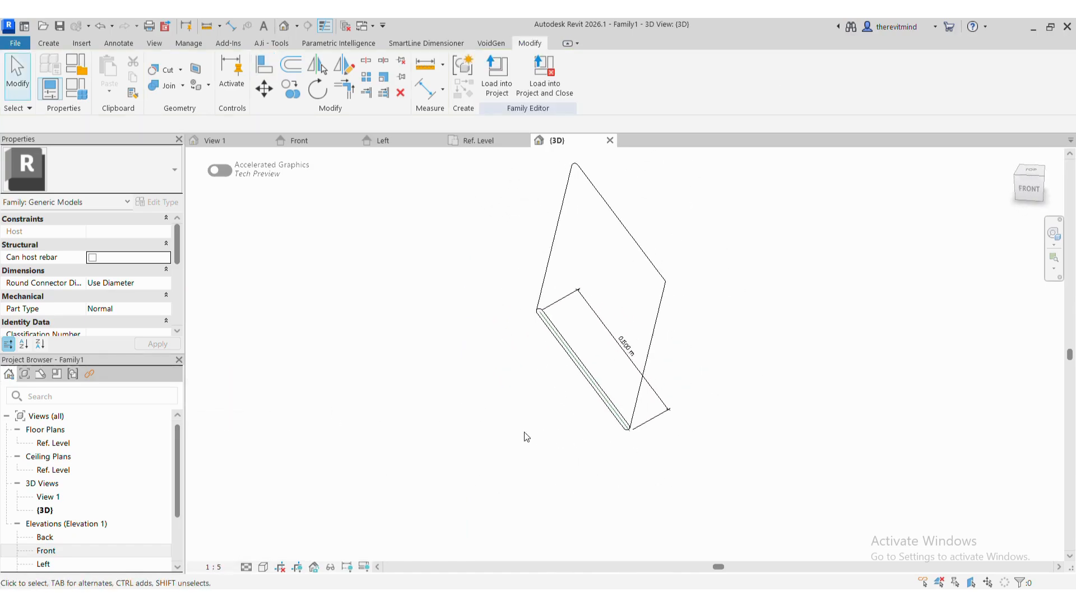
Flex the family by setting the Angle parameter to 10° and applying it
click(82, 88)
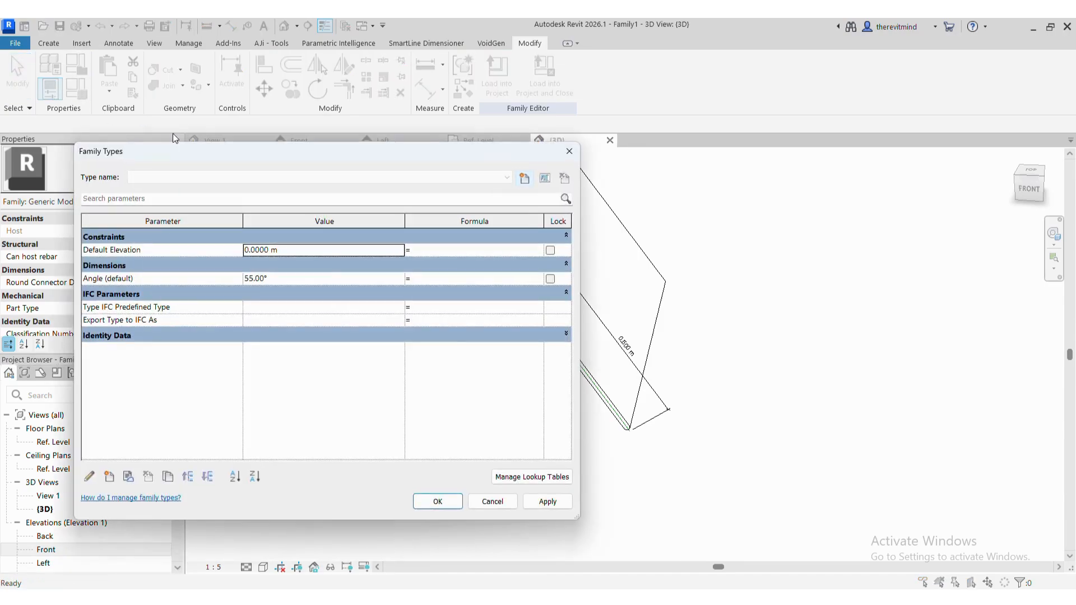
click(333, 274)
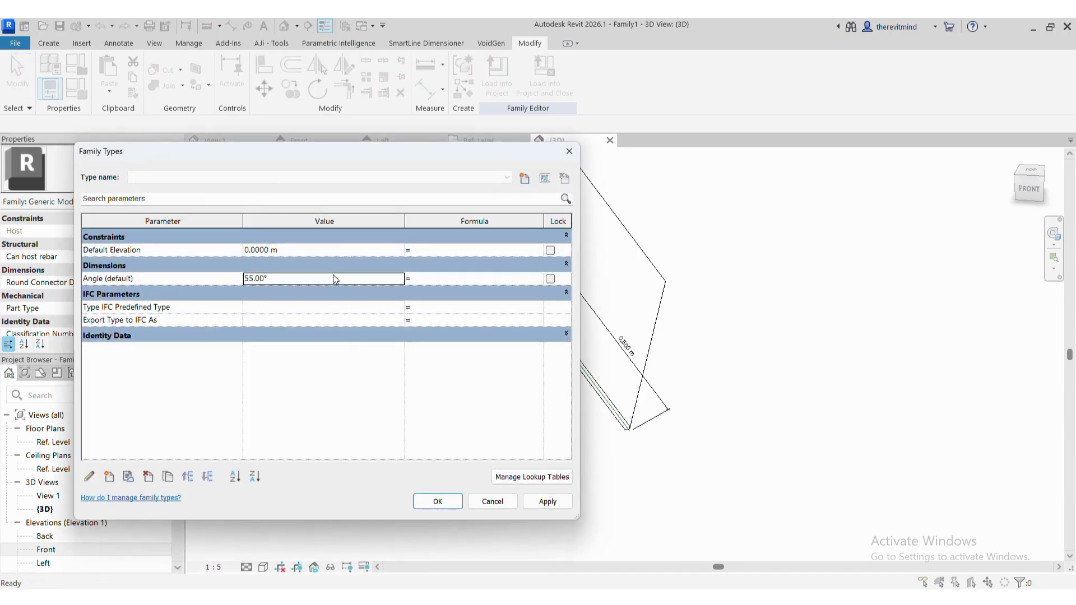
text(10)
click(338, 321)
click(564, 505)
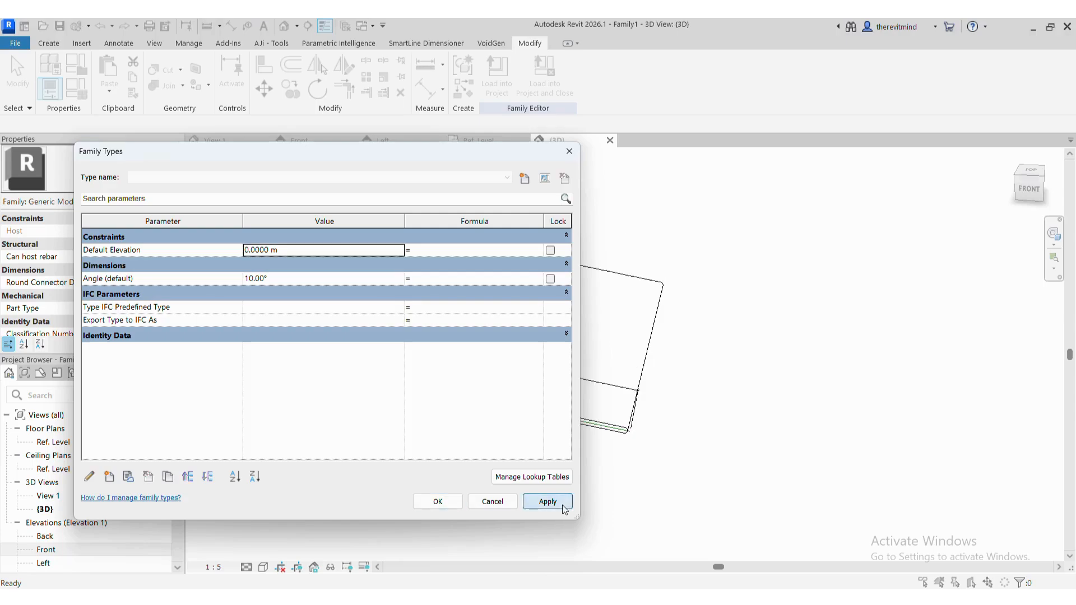
click(438, 502)
In the Front elevation, set the family's Angle parameter to 1°
click(314, 141)
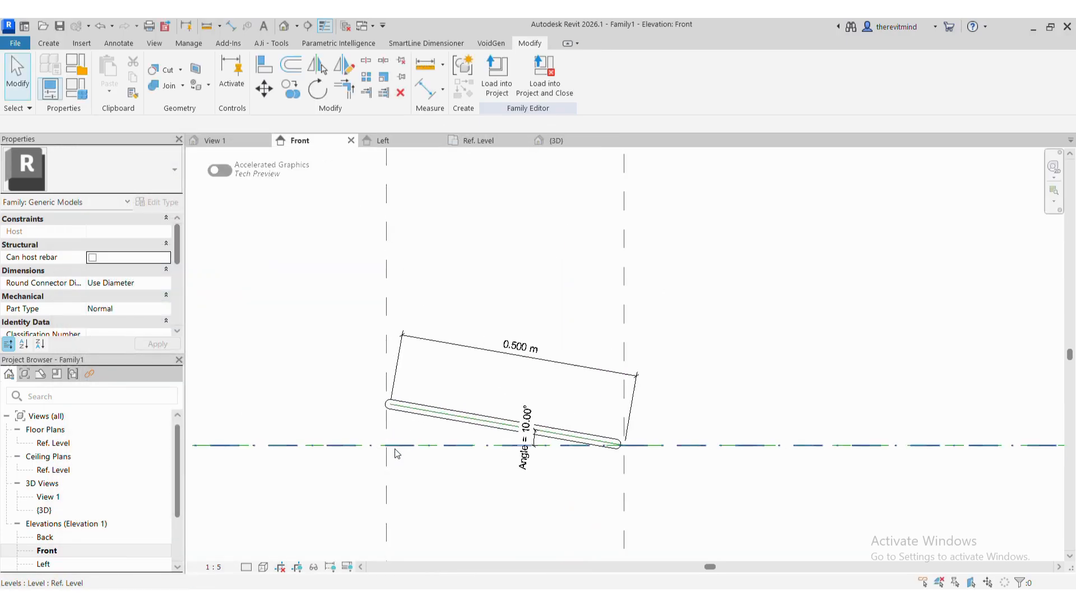
scroll(395, 451, up, 3)
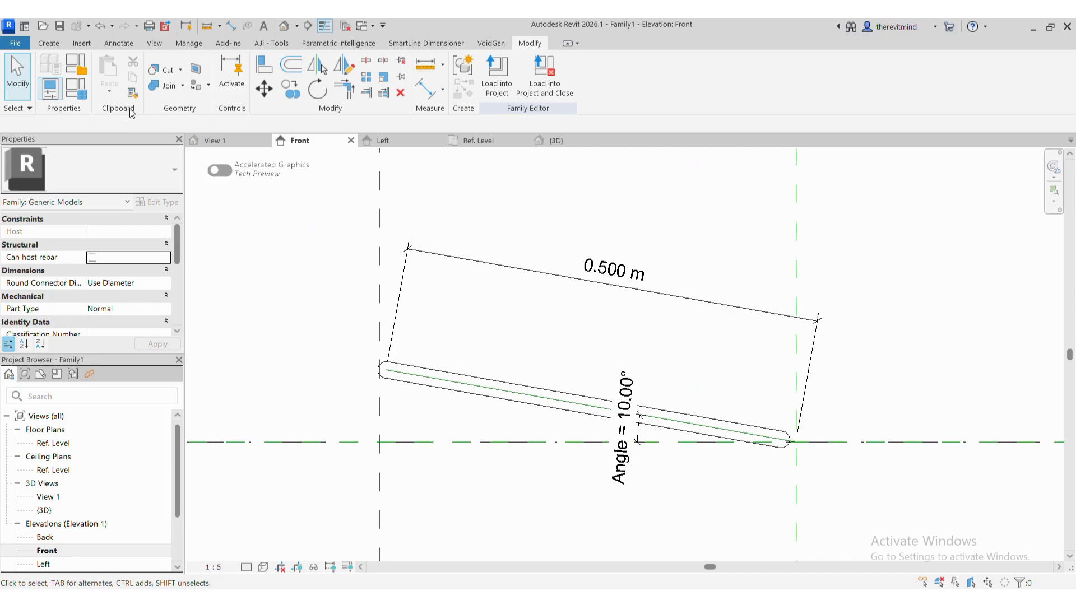
click(87, 91)
click(309, 276)
click(437, 501)
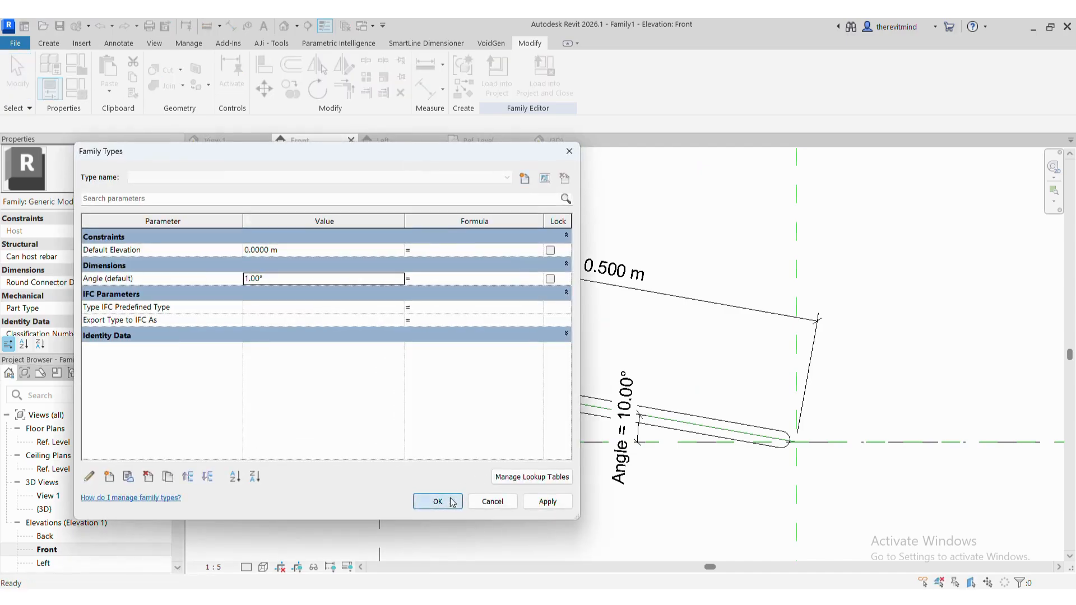
scroll(387, 448, up, 2)
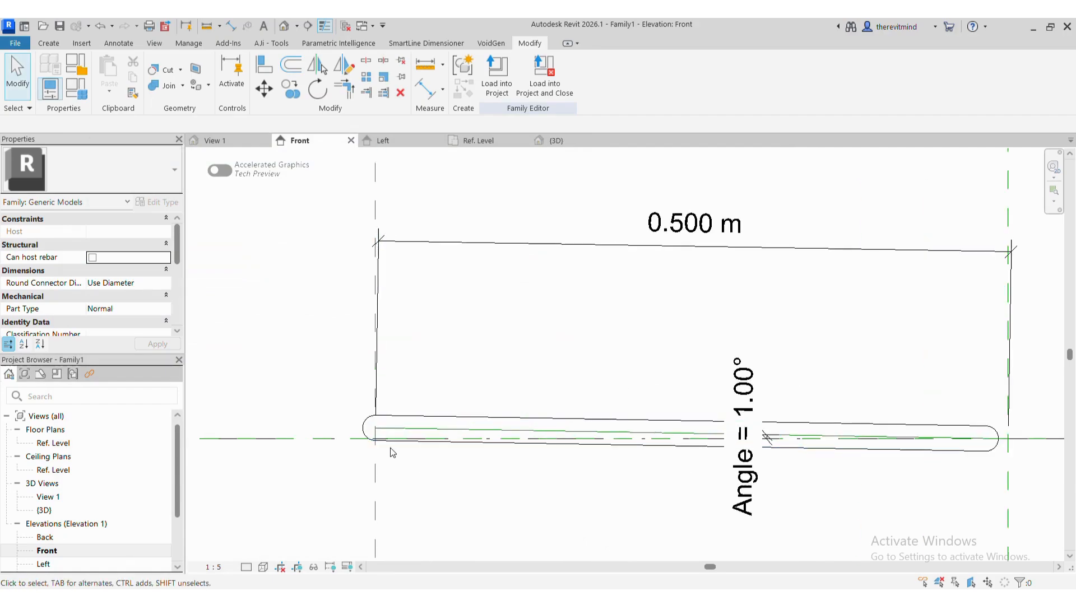
Open the bar extrusion's sketch for editing and check the gap between its right end arc and the vertical reference plane
click(392, 442)
click(498, 78)
scroll(365, 431, up, 3)
scroll(366, 429, down, 3)
scroll(908, 426, up, 4)
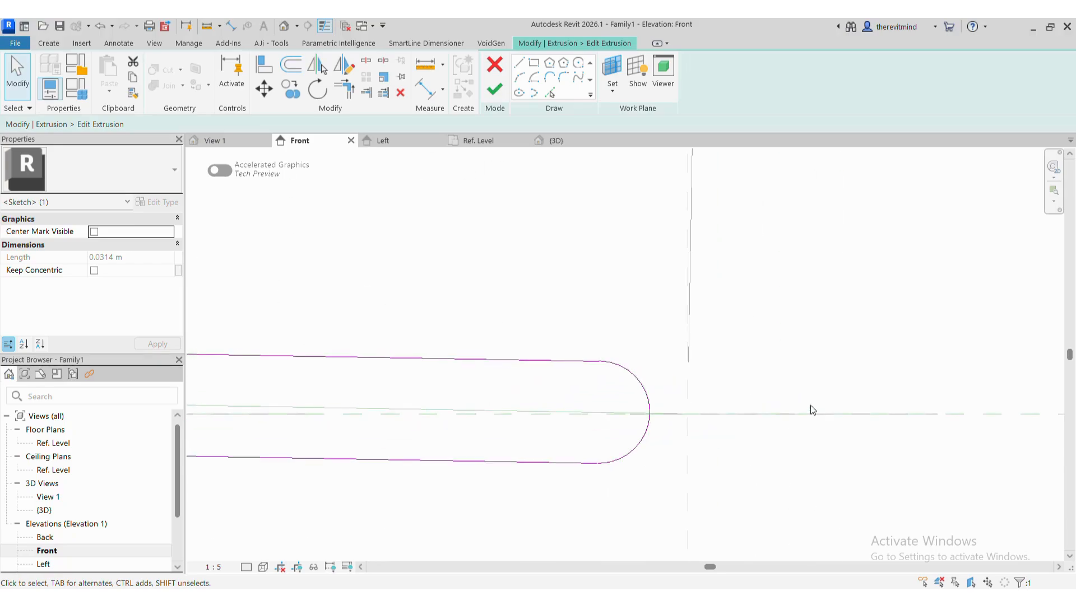
click(812, 410)
click(524, 69)
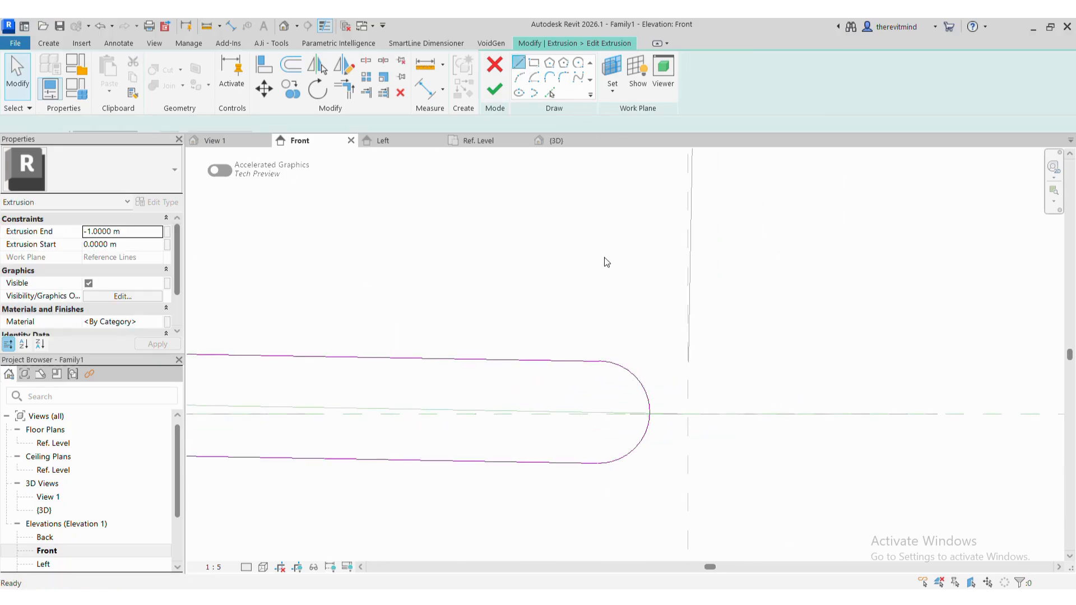
click(688, 413)
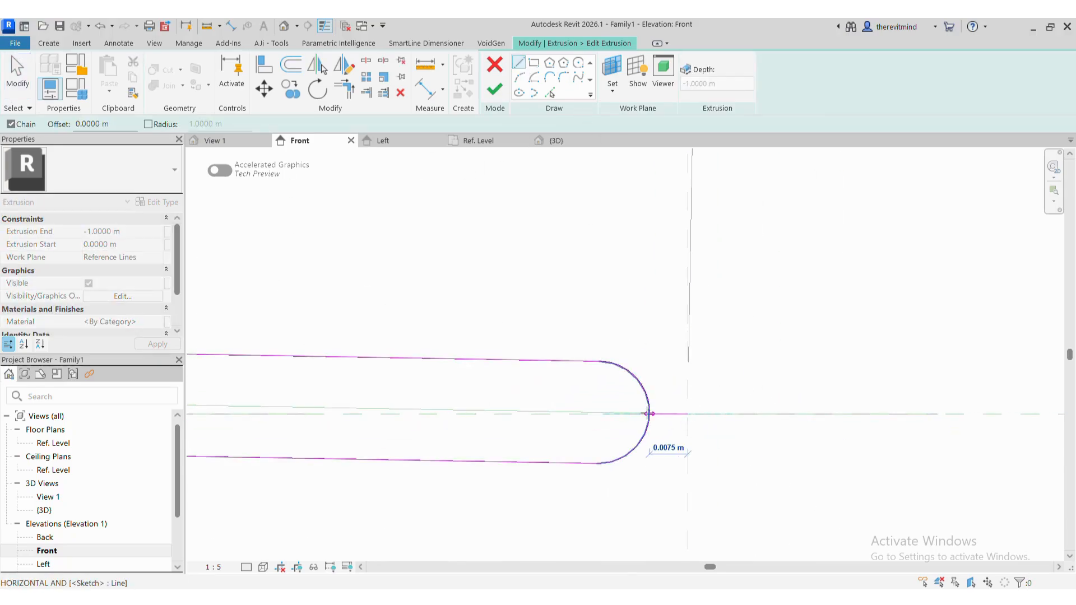
scroll(648, 414, down, 4)
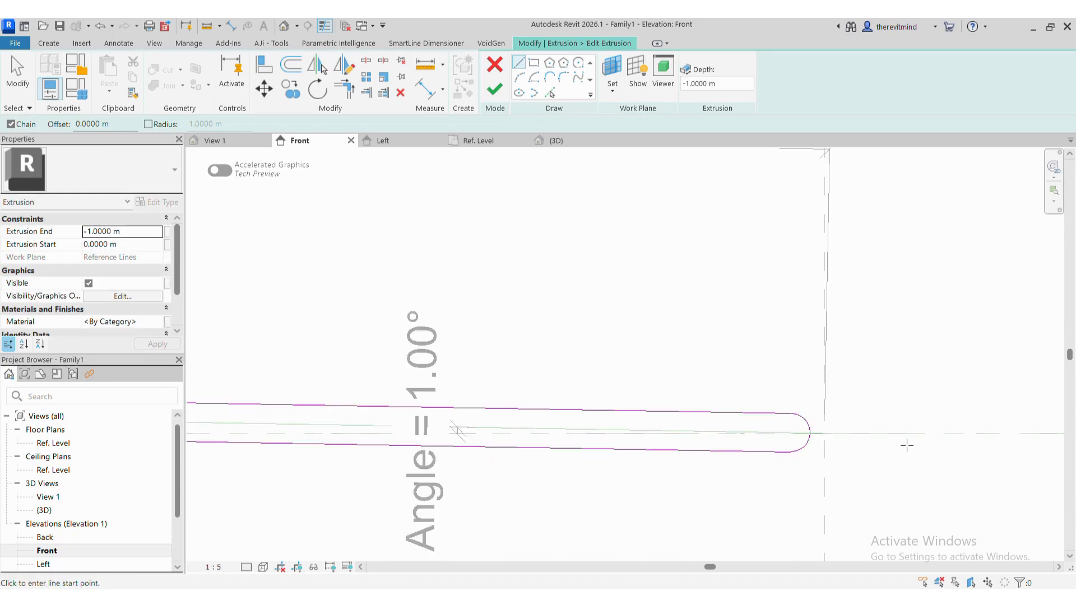
scroll(365, 457, up, 4)
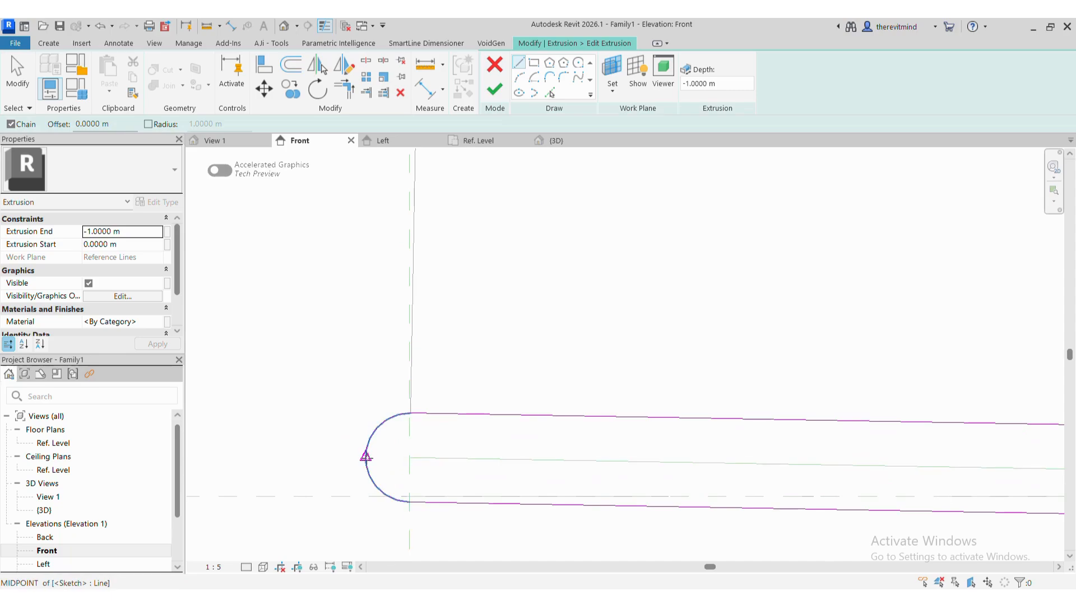
key(Escape)
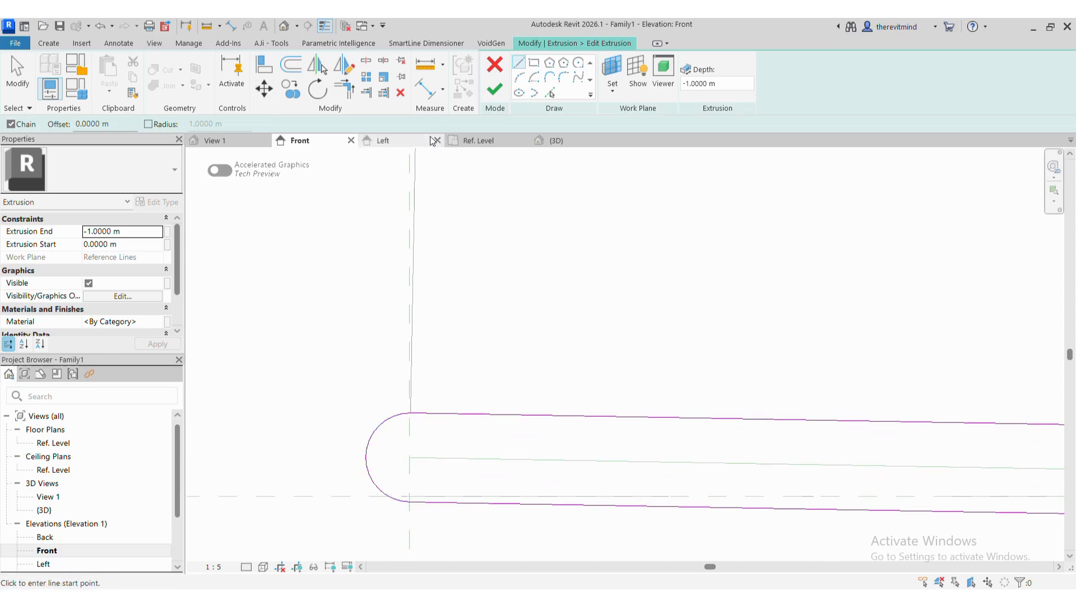
Sketch a 0.0075 m horizontal helper line inward from the reference line's left end, followed by a short vertical line upward
click(432, 458)
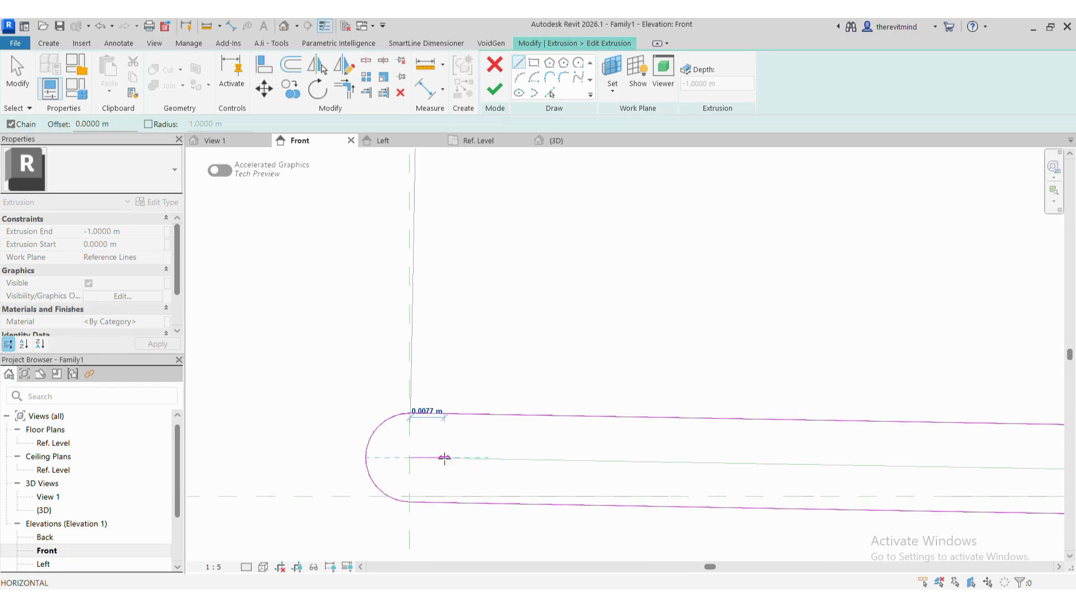
click(443, 458)
click(447, 369)
key(Escape)
key(Escape)
Move the left end arc's midpoint to the corner of the helper lines and delete both helper lines
click(372, 439)
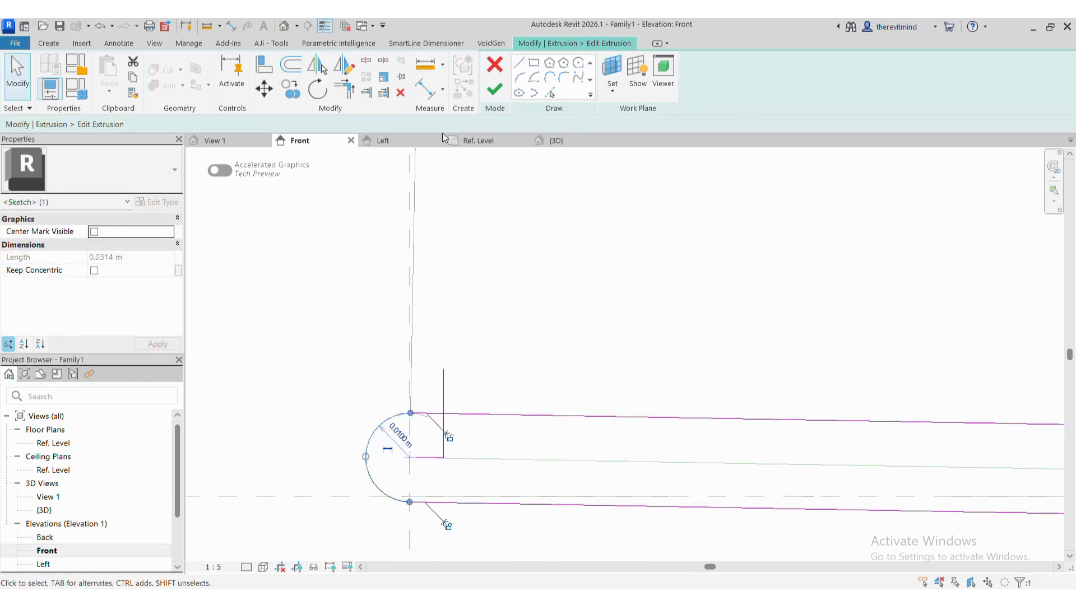
click(264, 88)
click(366, 457)
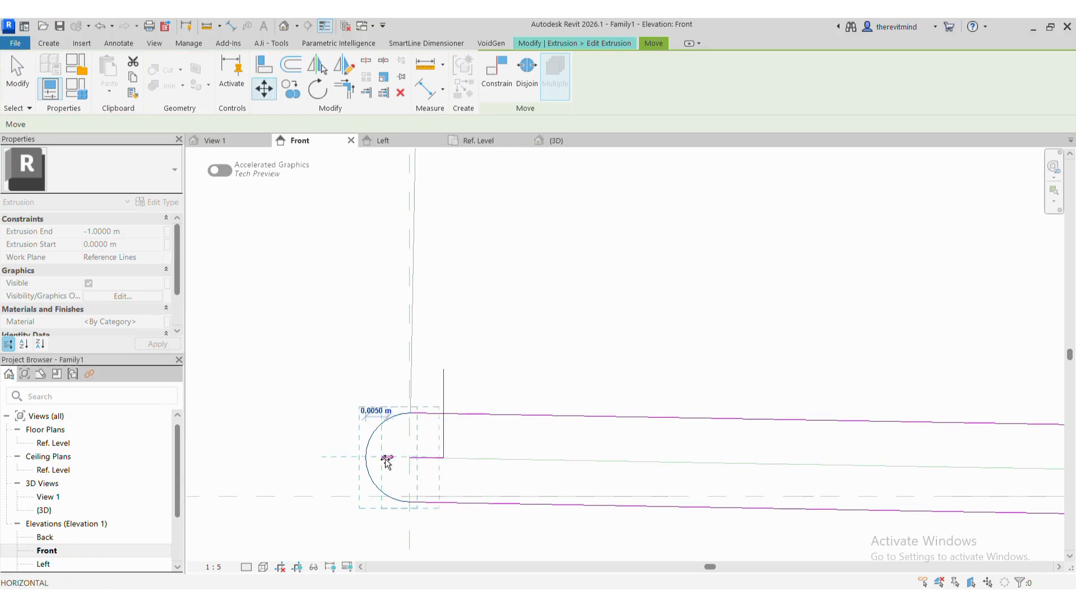
click(443, 457)
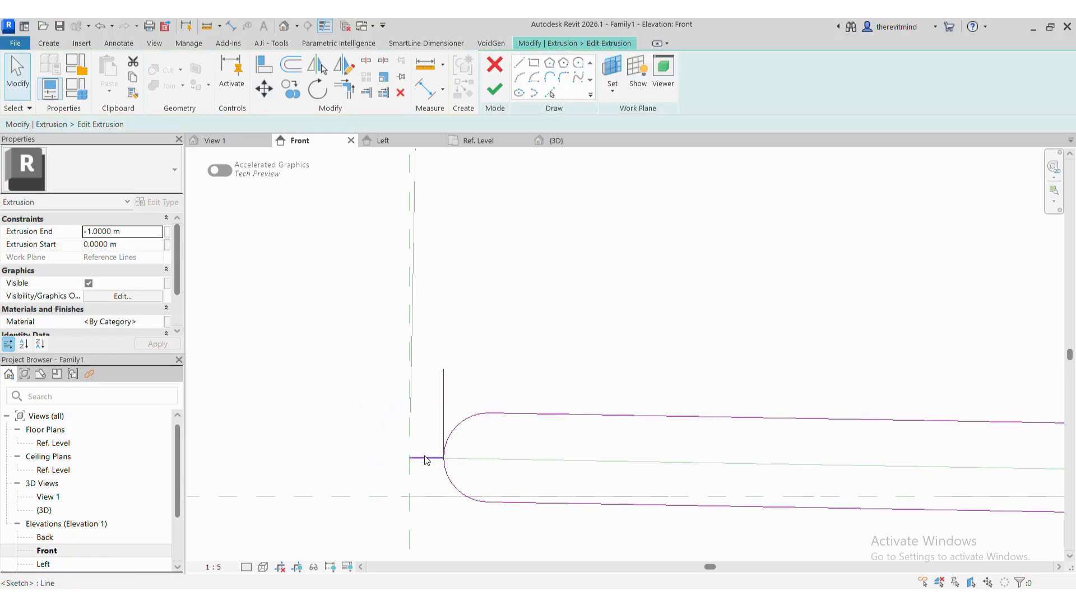
click(427, 465)
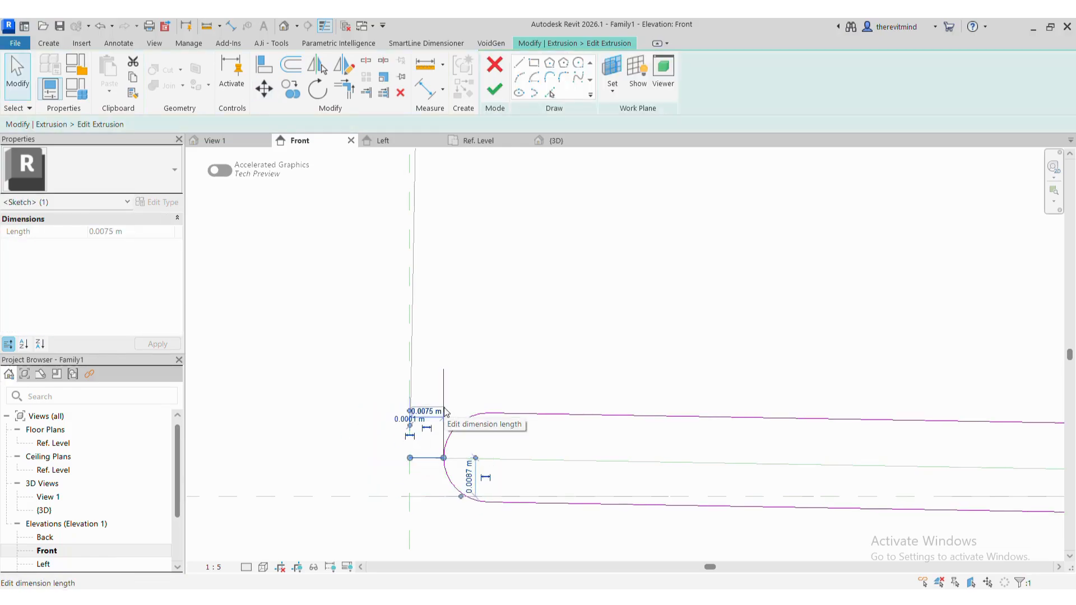
key(Delete)
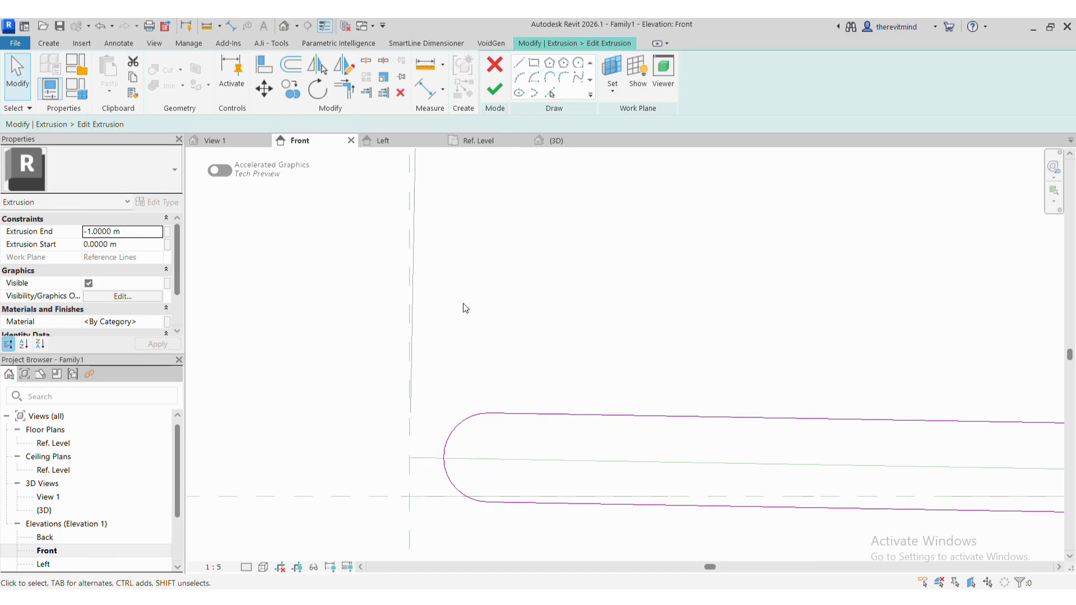
Finish editing the extrusion sketch and close all inactive views
click(494, 90)
scroll(461, 379, down, 5)
click(619, 444)
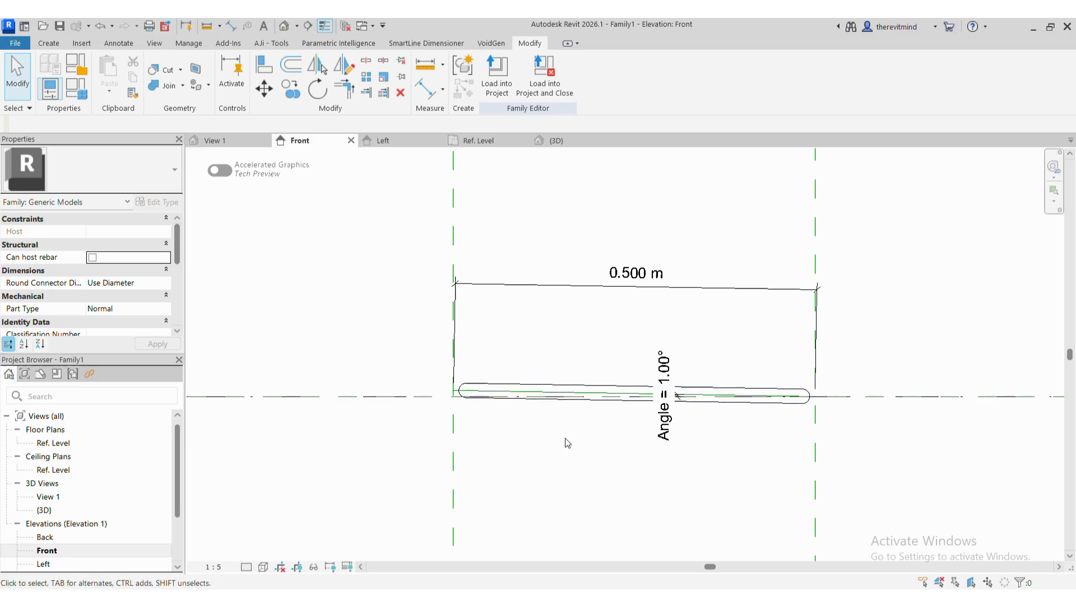
scroll(567, 443, down, 5)
scroll(567, 443, up, 2)
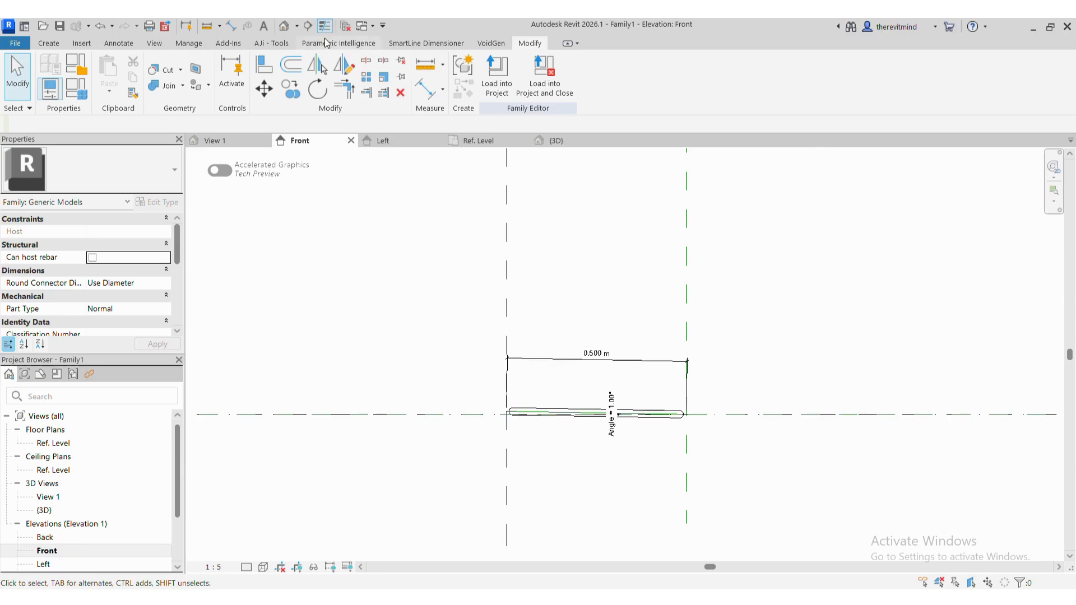
click(343, 27)
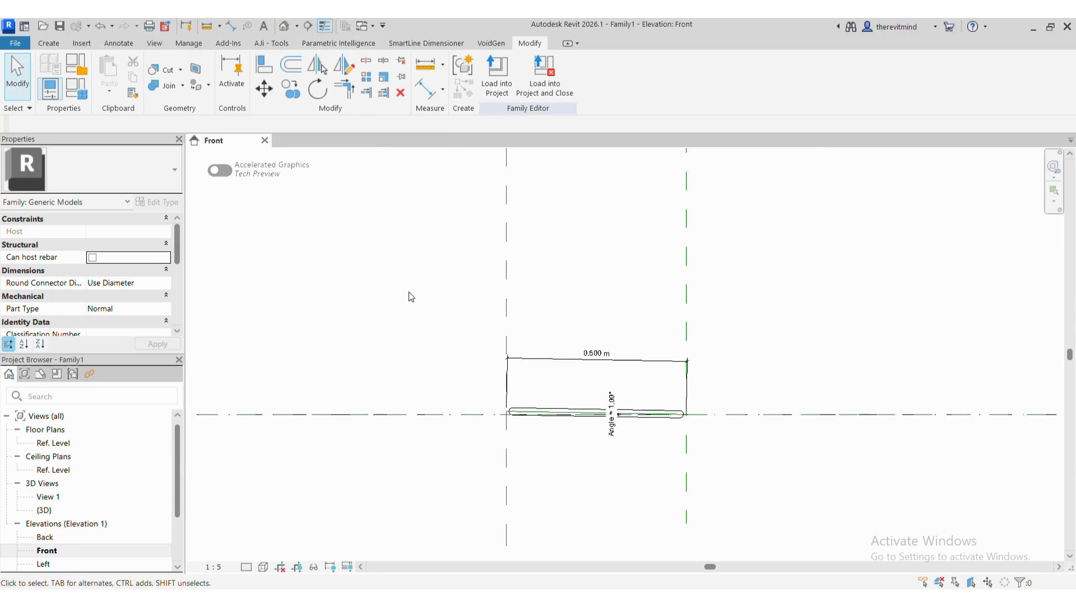
Create a new family from the Metric Generic Model Pattern Based template
click(16, 44)
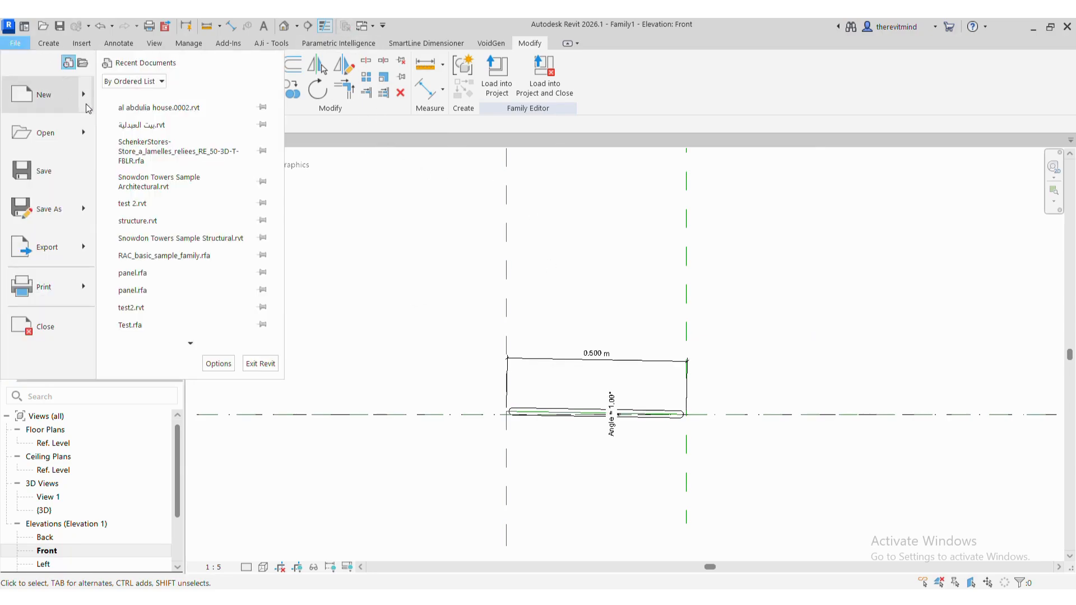
click(412, 289)
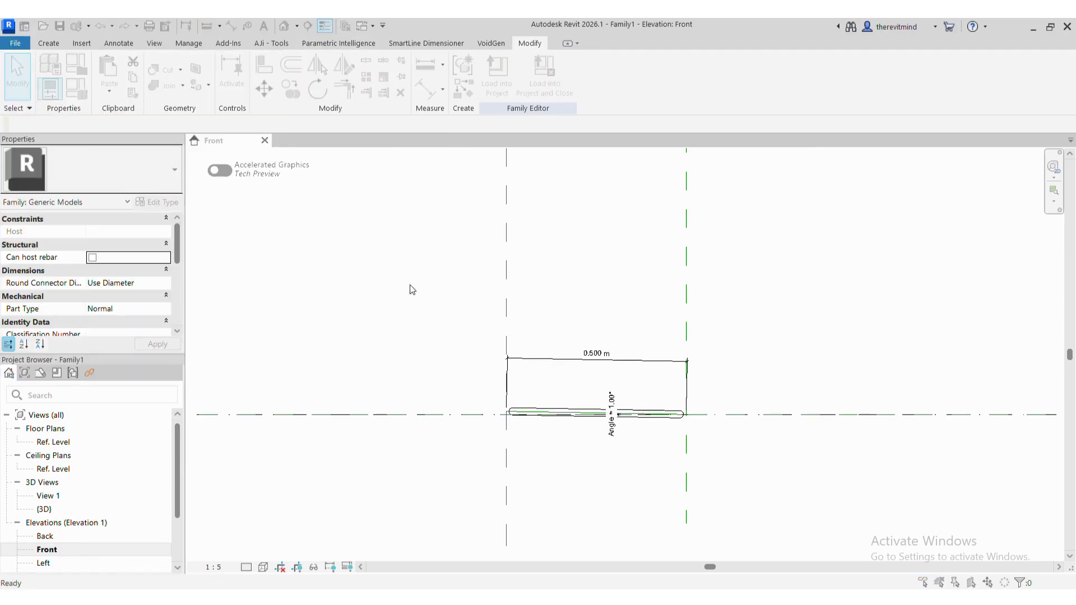
scroll(591, 323, down, 1)
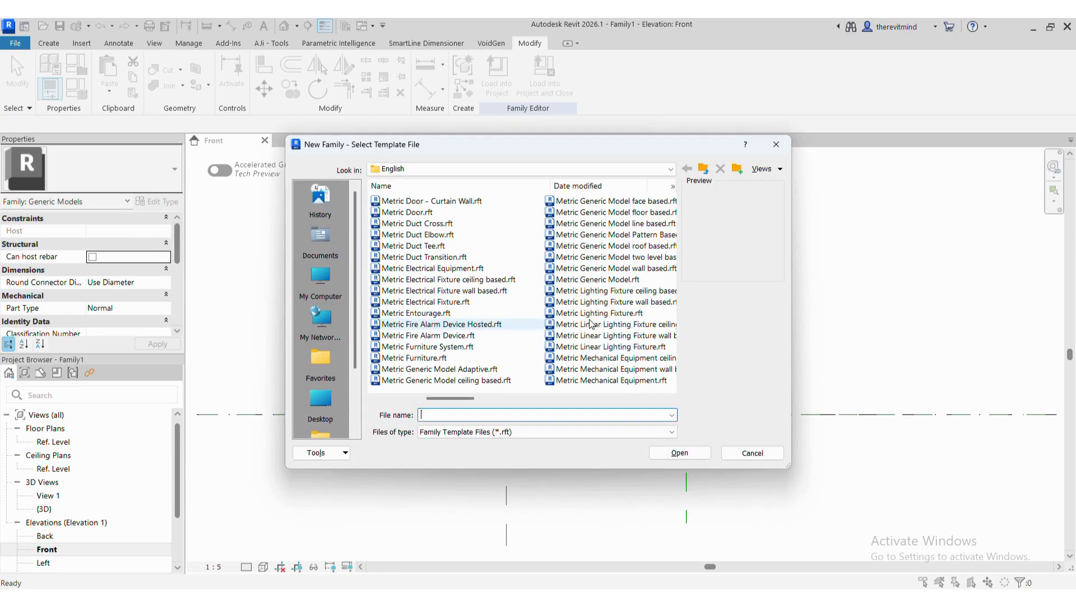
click(621, 236)
click(680, 453)
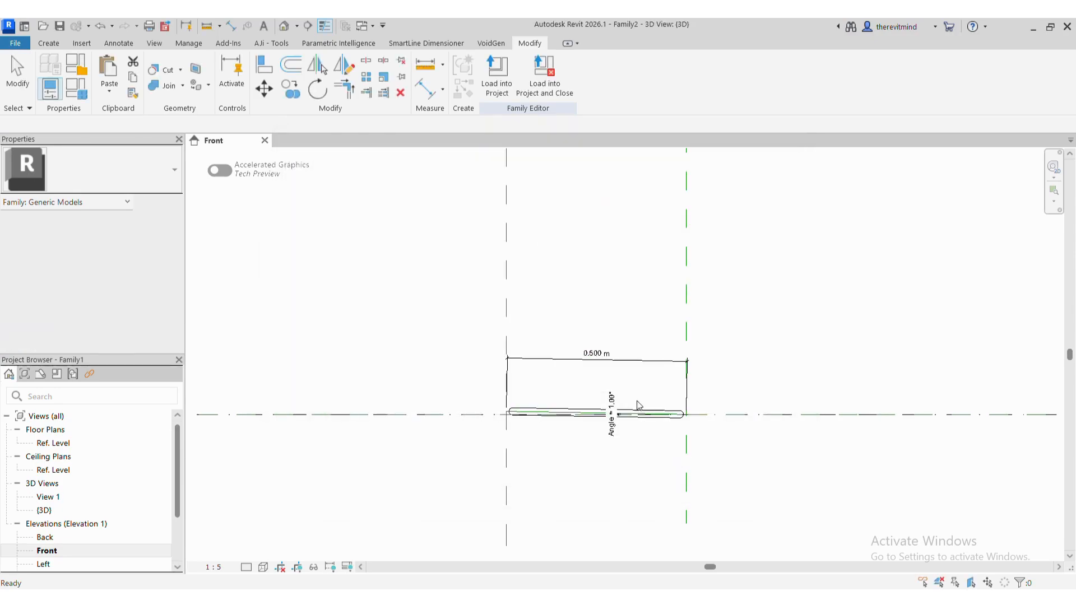
Set the family's length units to meters with 3 decimal places and the m unit symbol
key(u)
key(n)
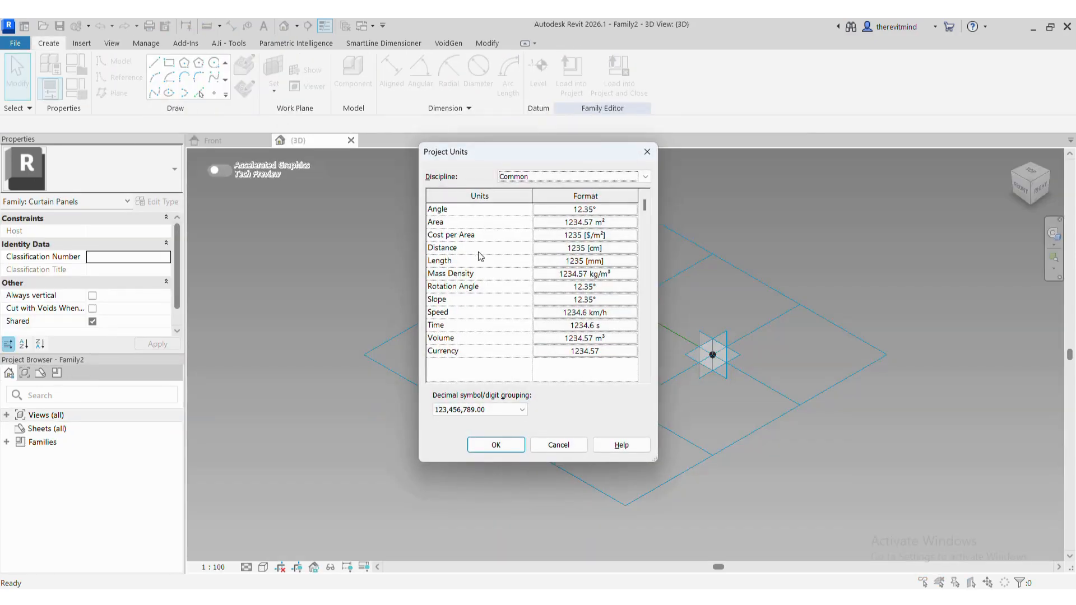
click(577, 260)
click(423, 286)
click(393, 320)
click(365, 318)
click(365, 383)
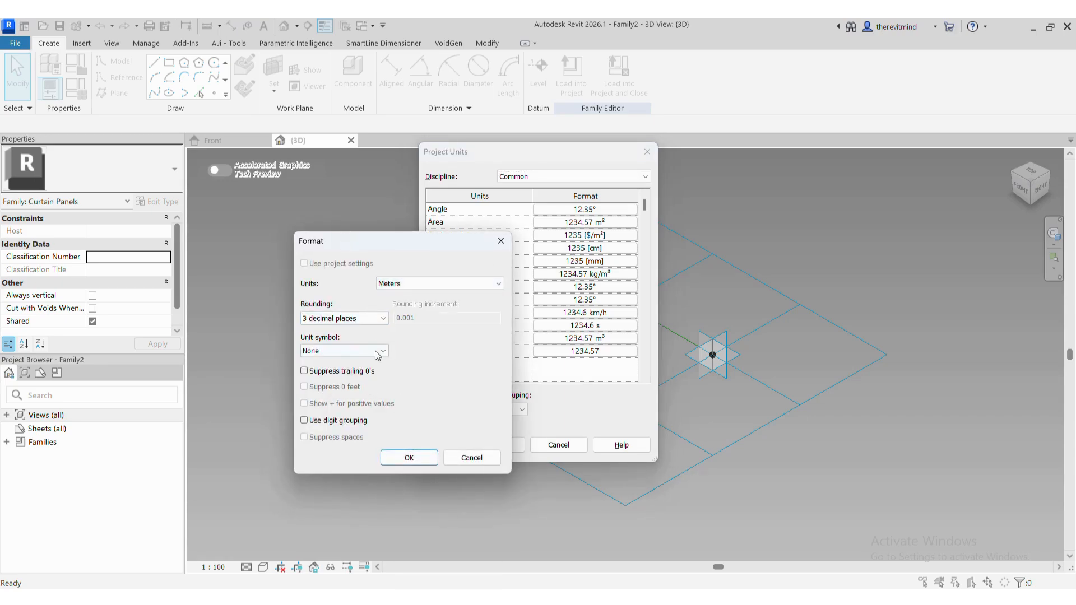
click(375, 350)
click(376, 376)
click(409, 458)
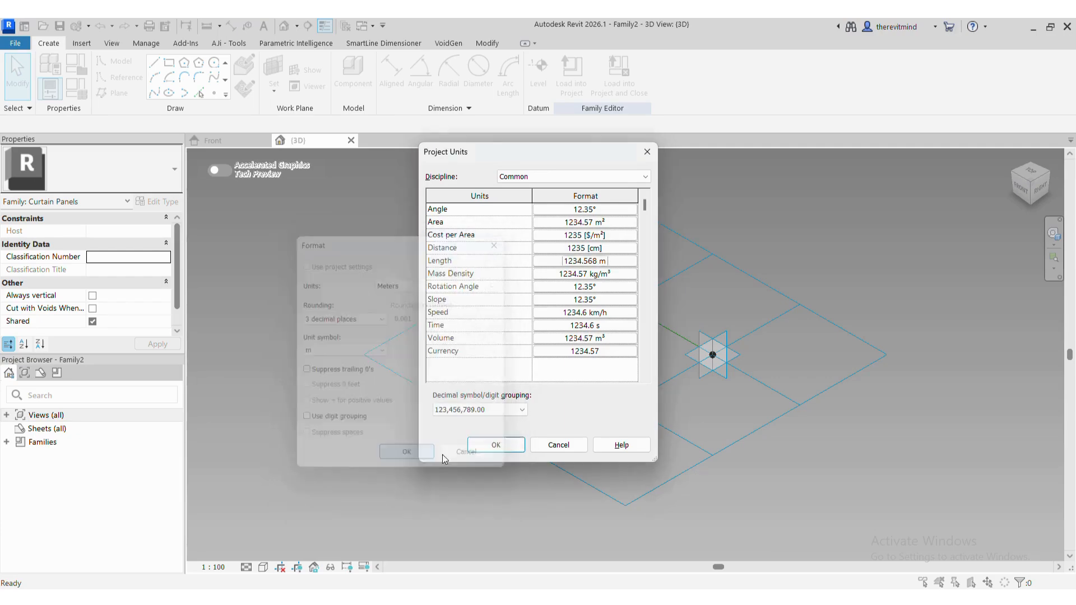
click(492, 445)
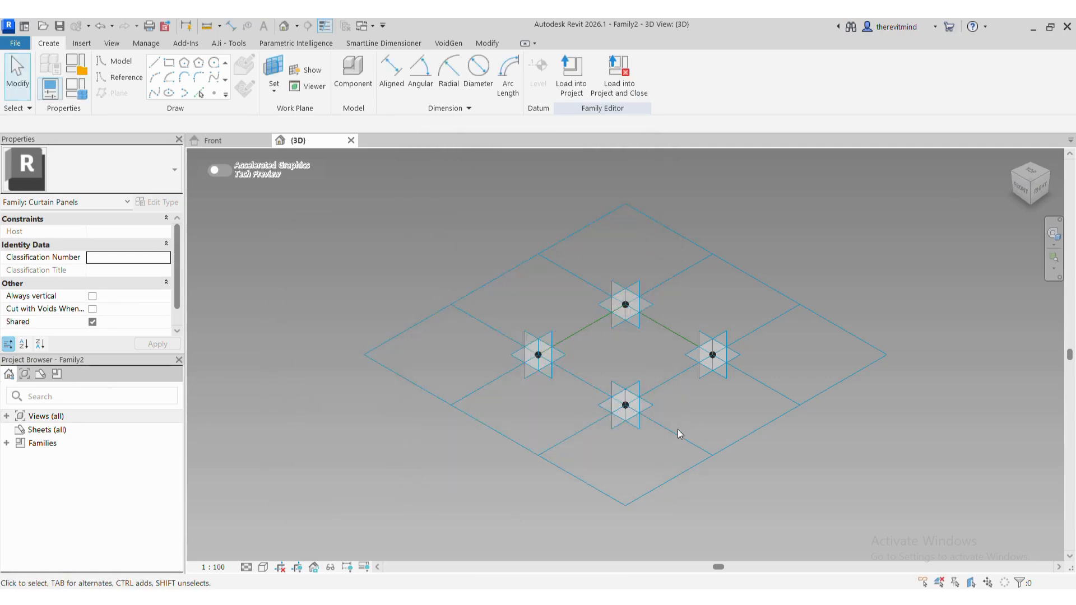
Set the tile pattern grid's horizontal spacing to 1 m
click(747, 435)
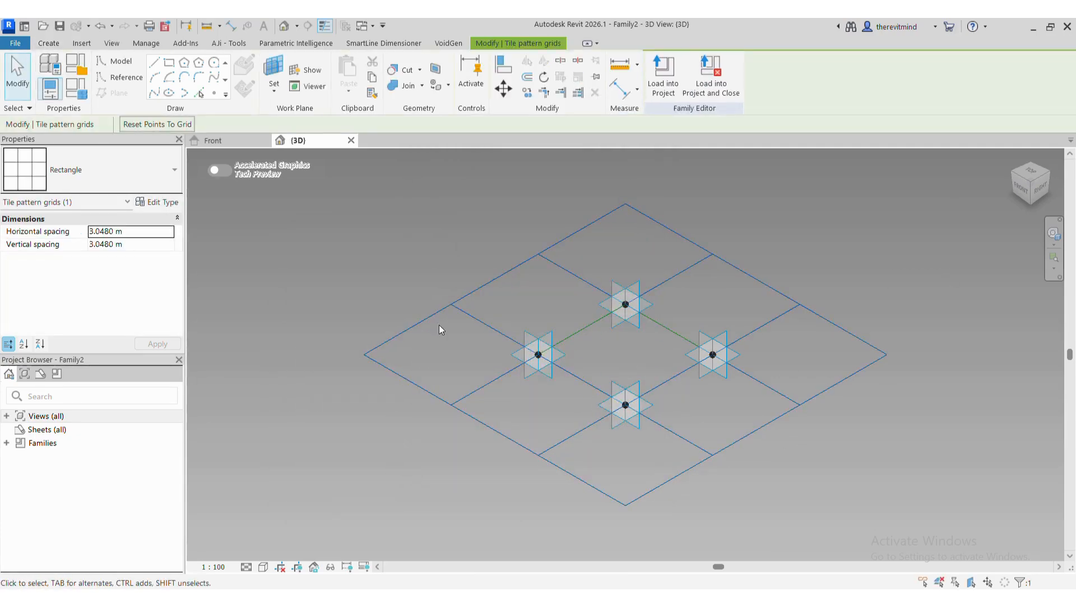
click(141, 233)
click(143, 243)
key(u)
key(n)
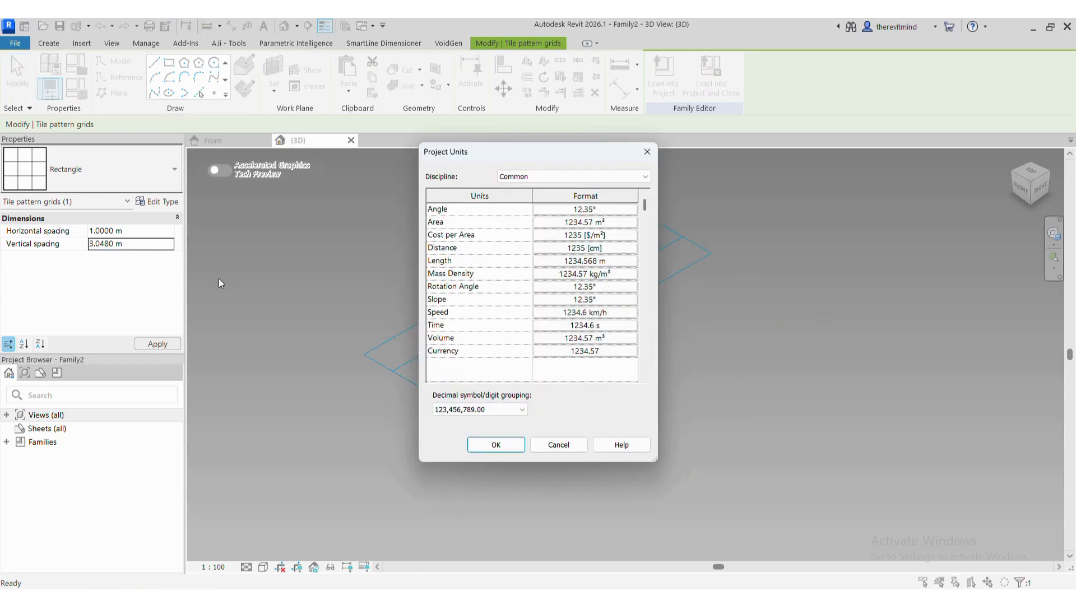
key(Escape)
key(Escape)
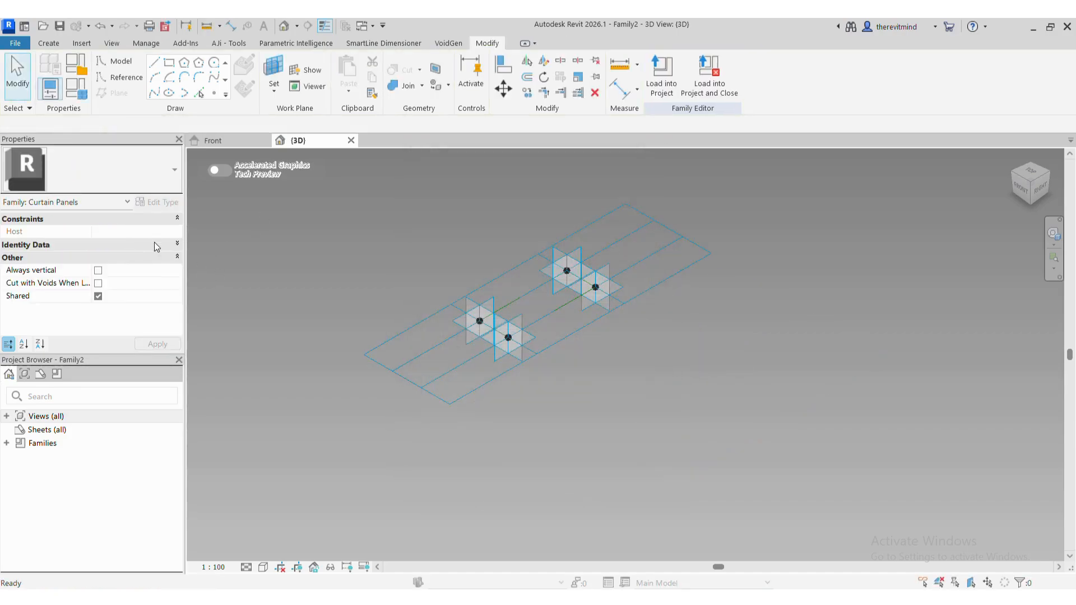
Set the tile pattern grid's vertical spacing to 0.2 m
click(155, 243)
click(414, 334)
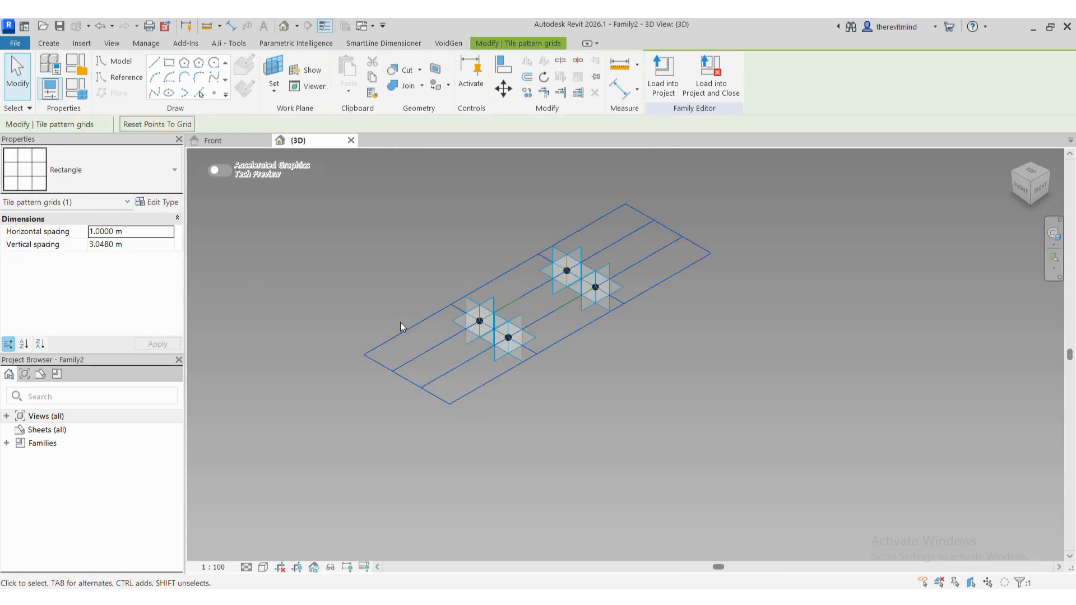
click(154, 241)
text(0.2)
scroll(396, 408, up, 6)
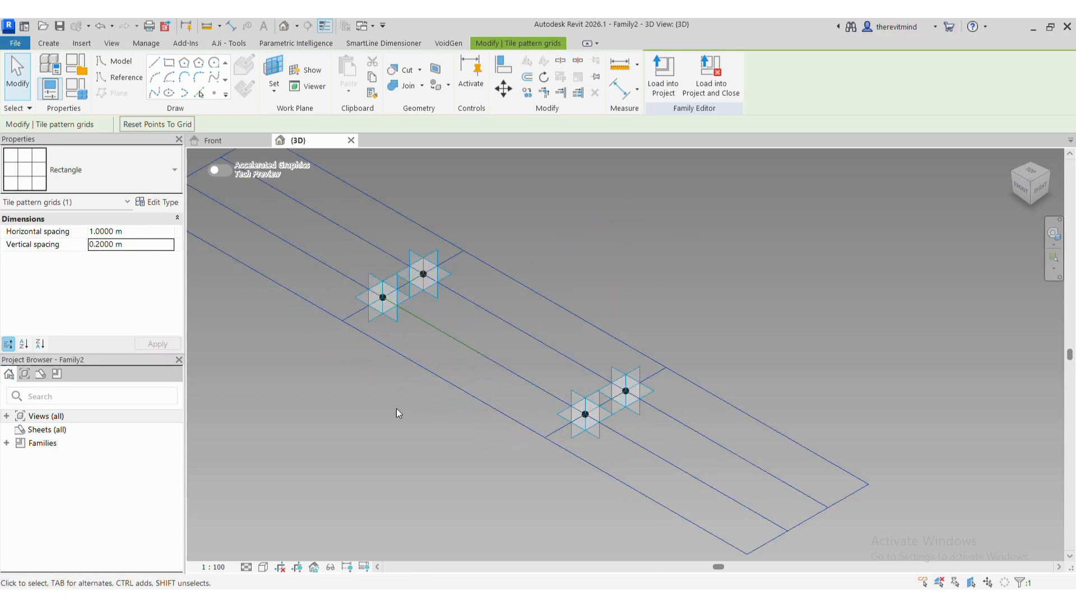
shift+middle_drag(684, 216, 525, 354)
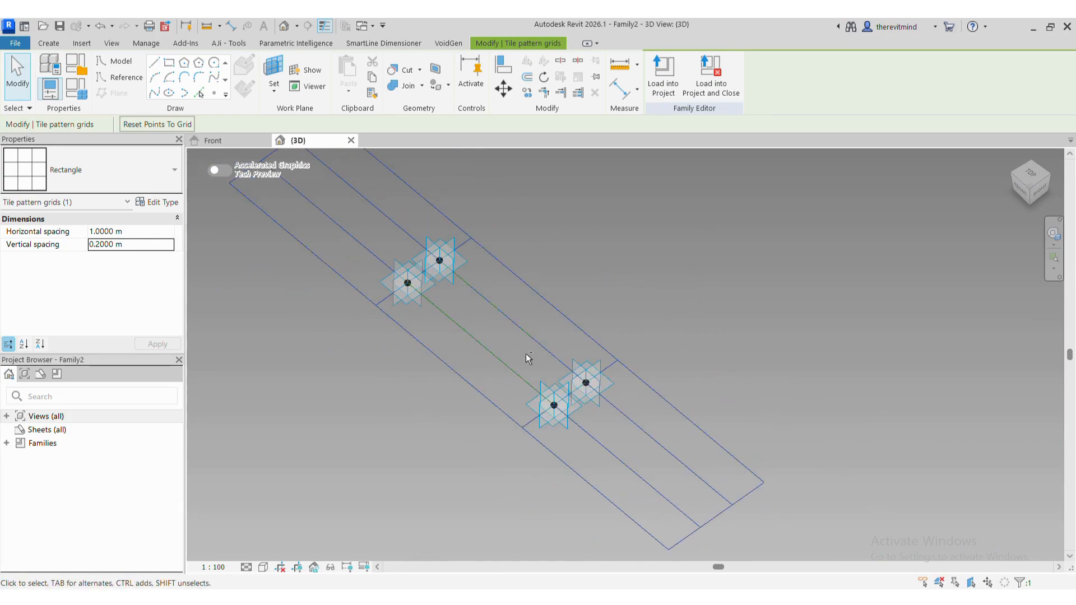
click(430, 425)
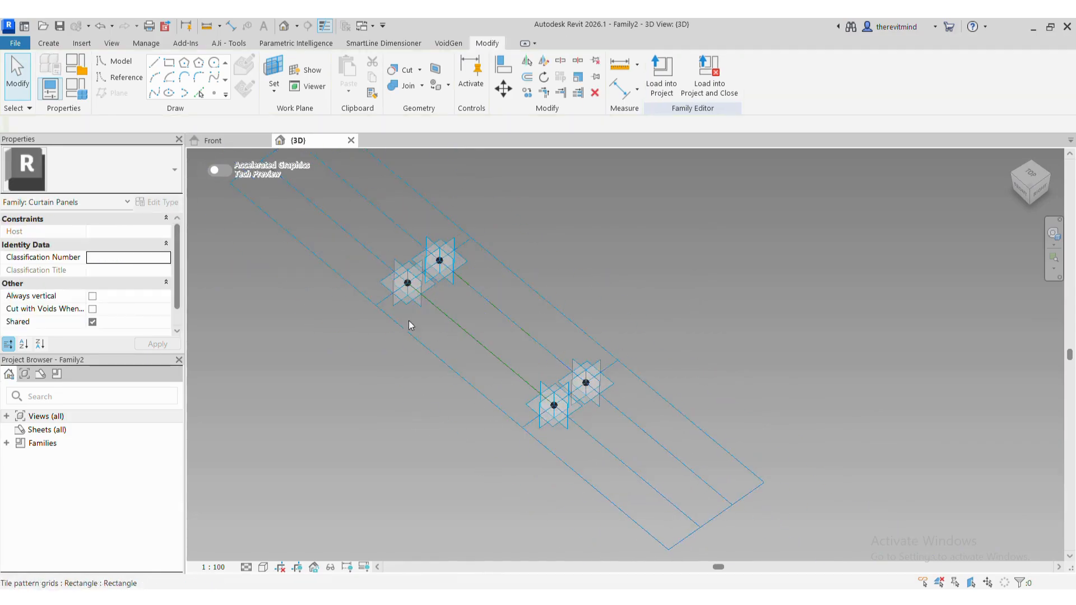
Load the bar family Family1 into the pattern-based family and leave component placement without placing an instance
click(219, 141)
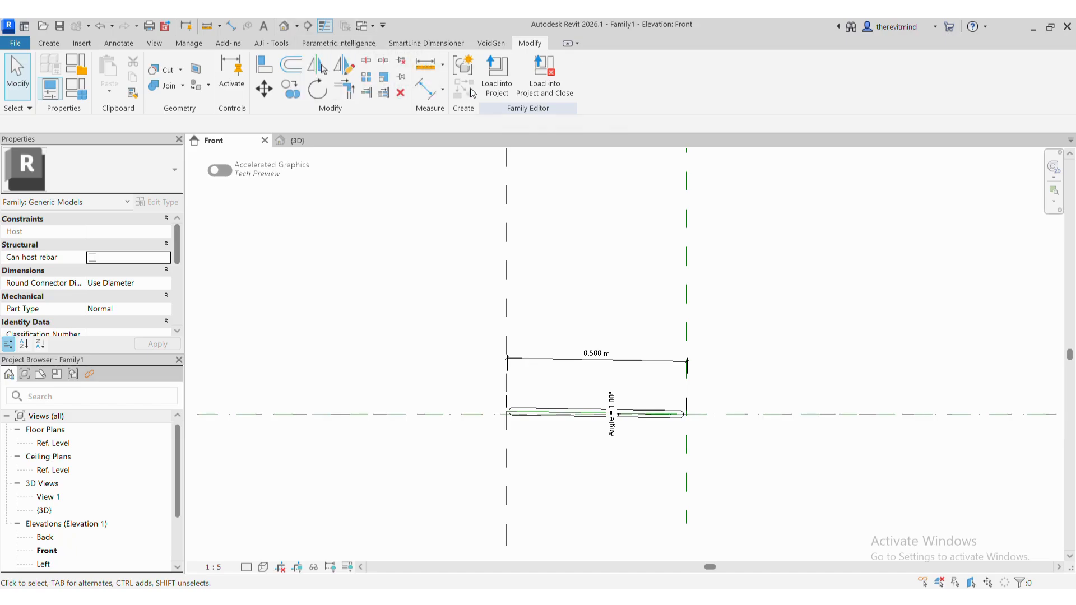
click(501, 89)
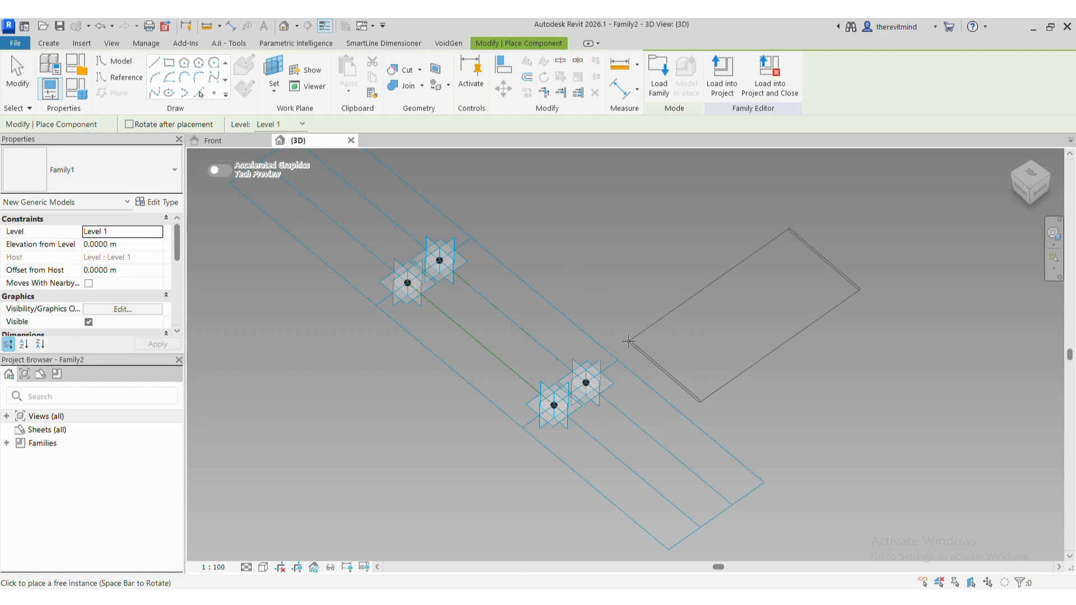
key(Escape)
key(Escape)
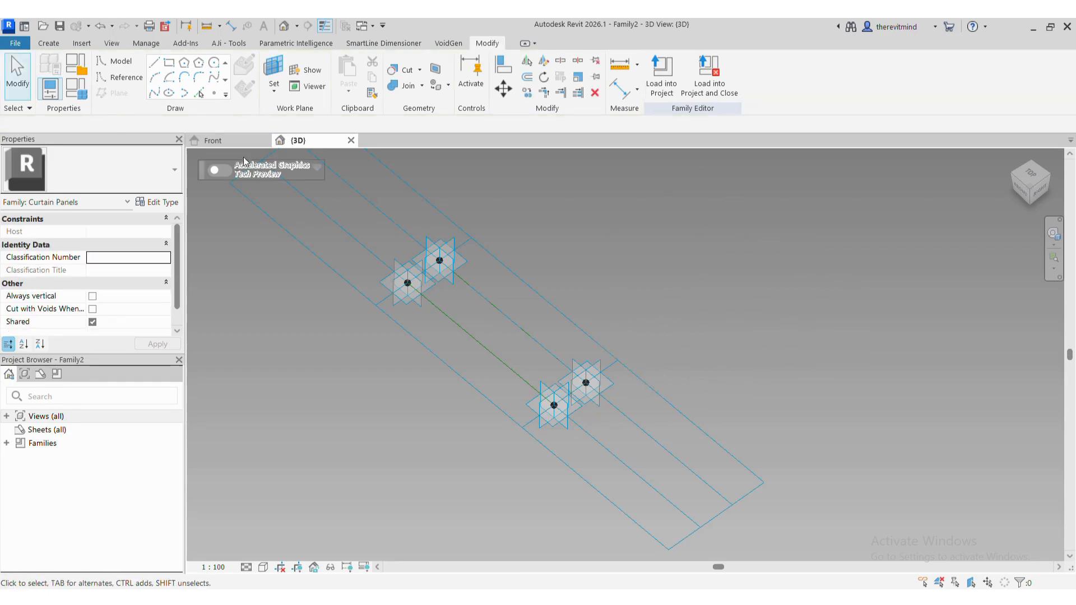
Set the tile pattern grid's vertical spacing to 0.5 m
click(510, 263)
click(135, 244)
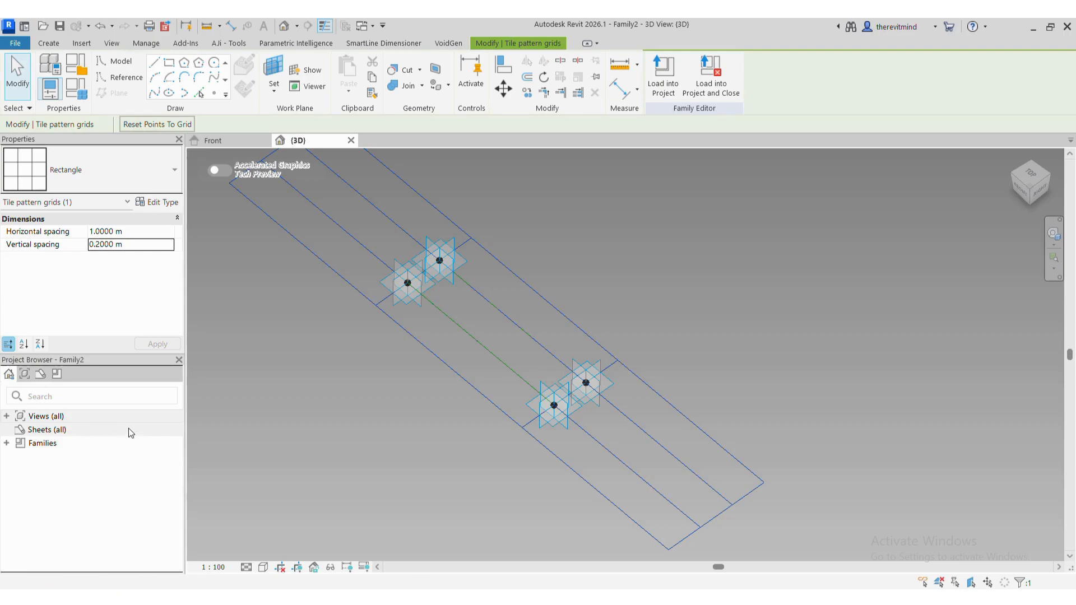
click(136, 244)
key(BackSpace)
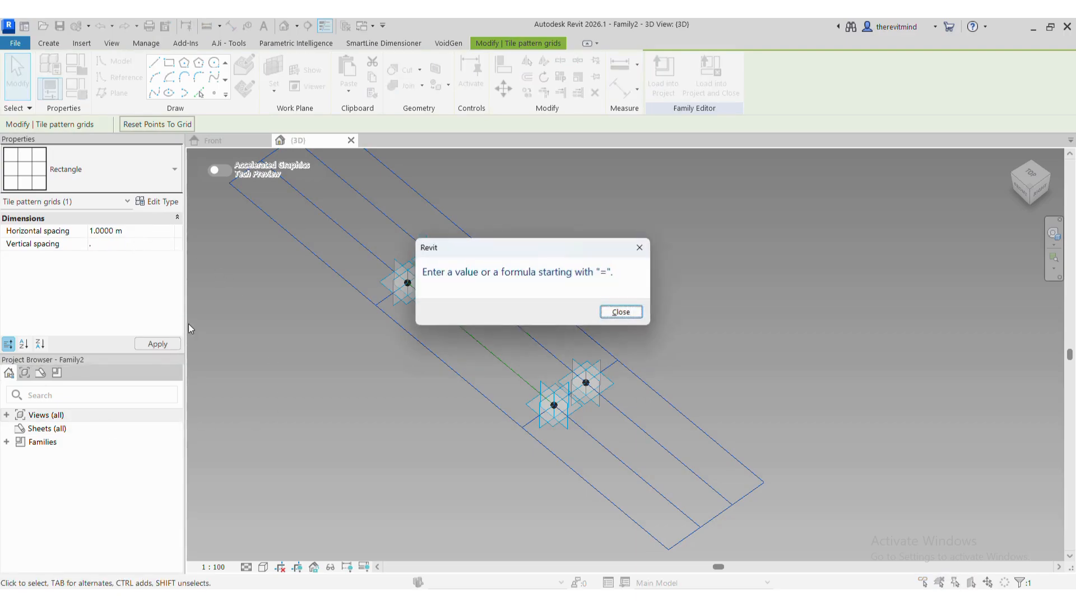
key(Return)
click(141, 247)
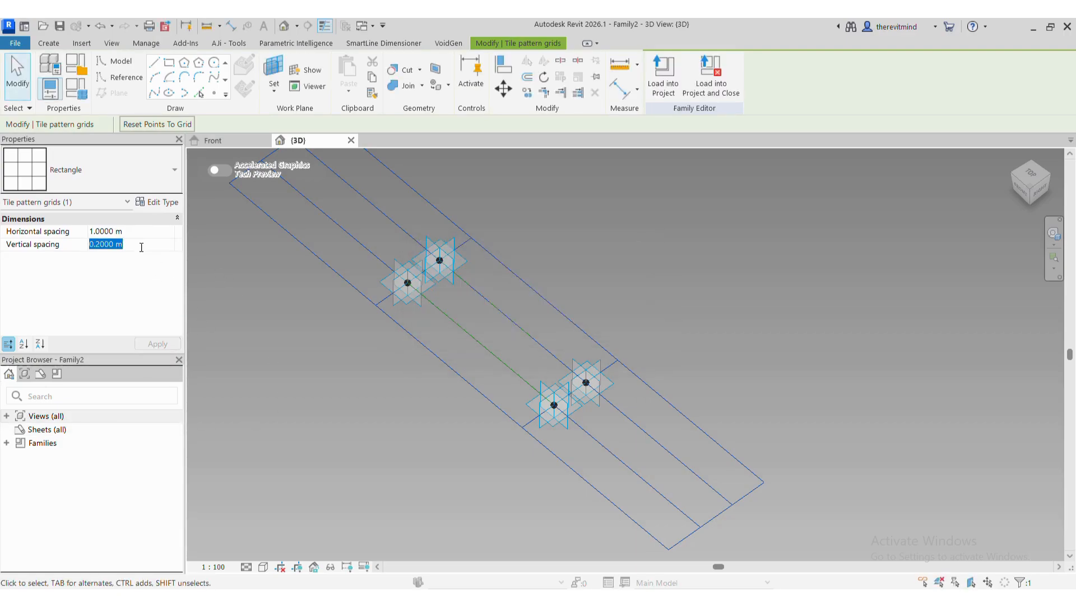
text(.)
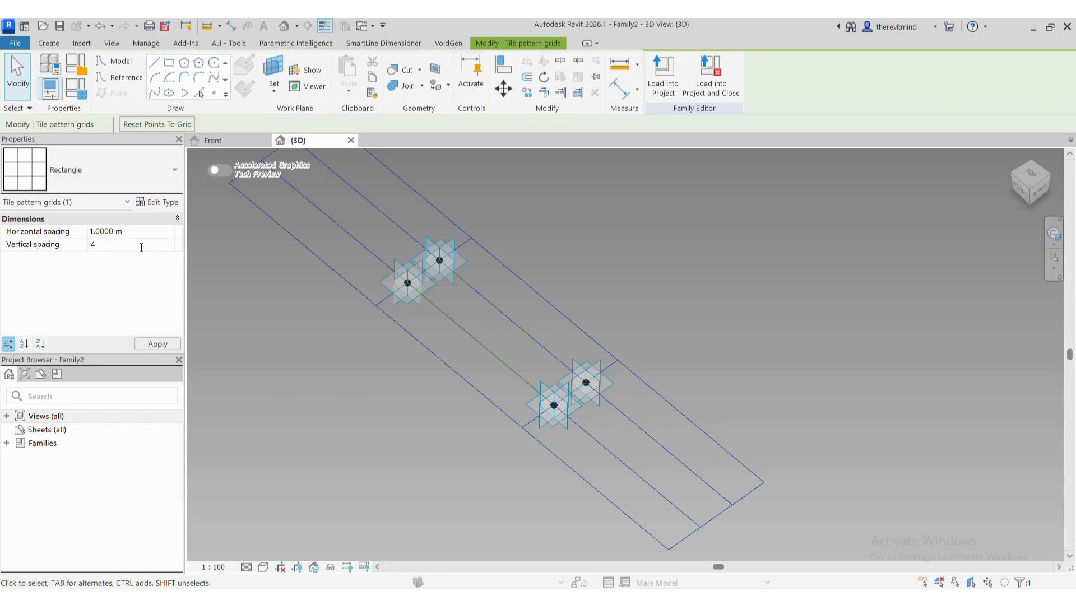
text(5)
key(Return)
click(419, 431)
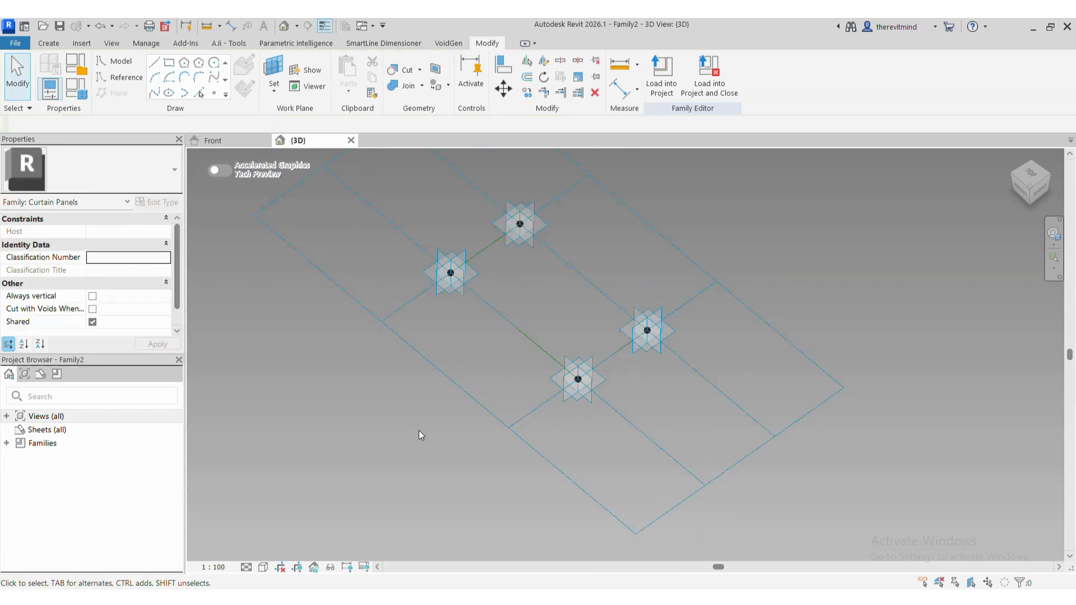
Place one instance of the Family1 component on Level 1, beside the tile pattern grid
key(m)
key(space)
click(662, 342)
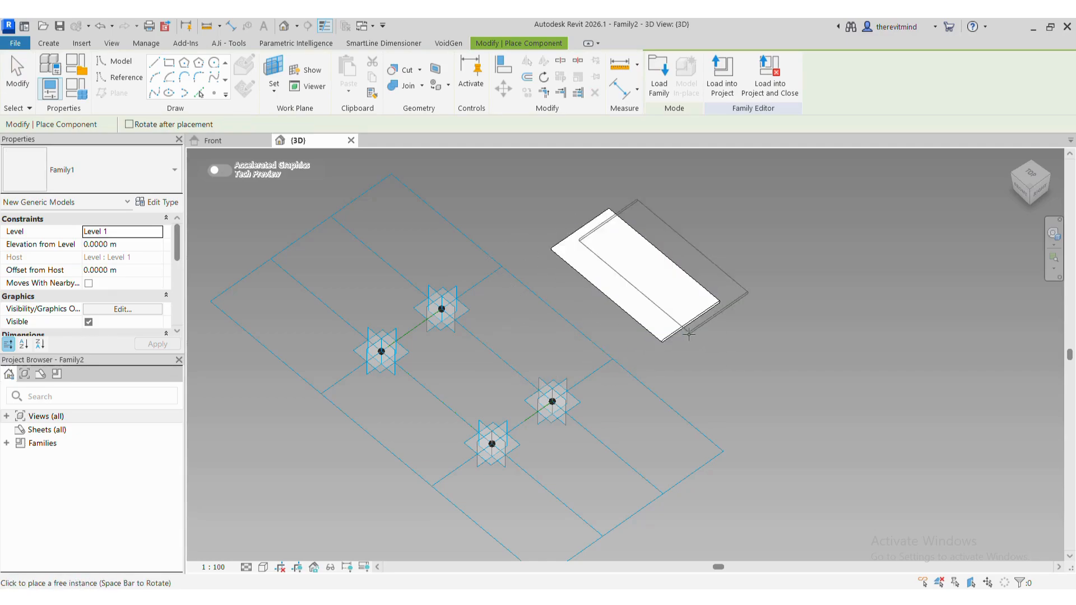
key(Escape)
In the Level 1 floor plan, set the Angle of the placed Family1 component to 33°
double_click(96, 419)
double_click(96, 429)
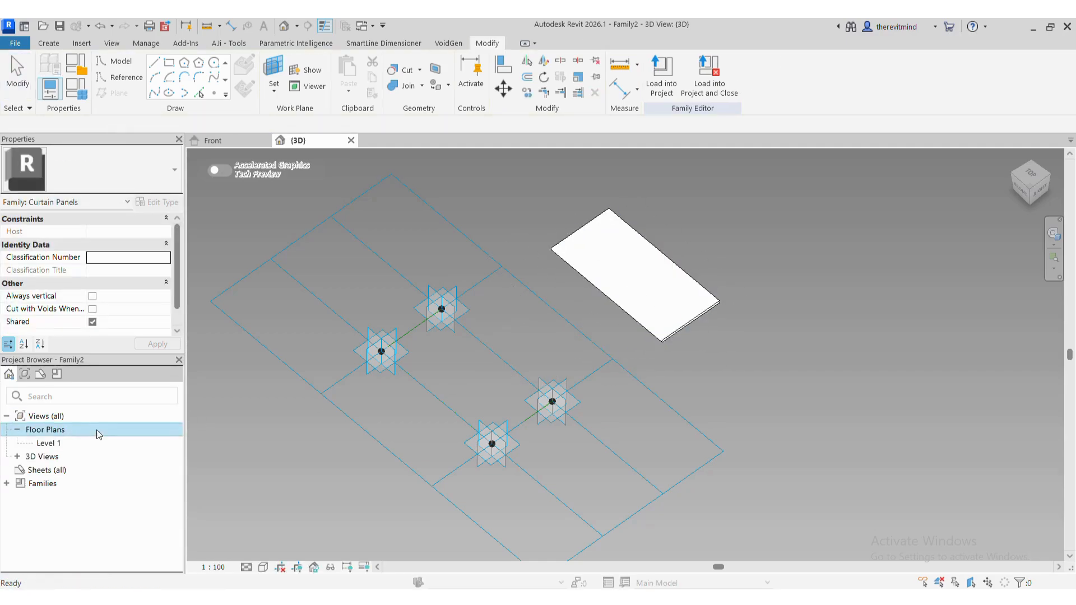
double_click(101, 442)
click(674, 240)
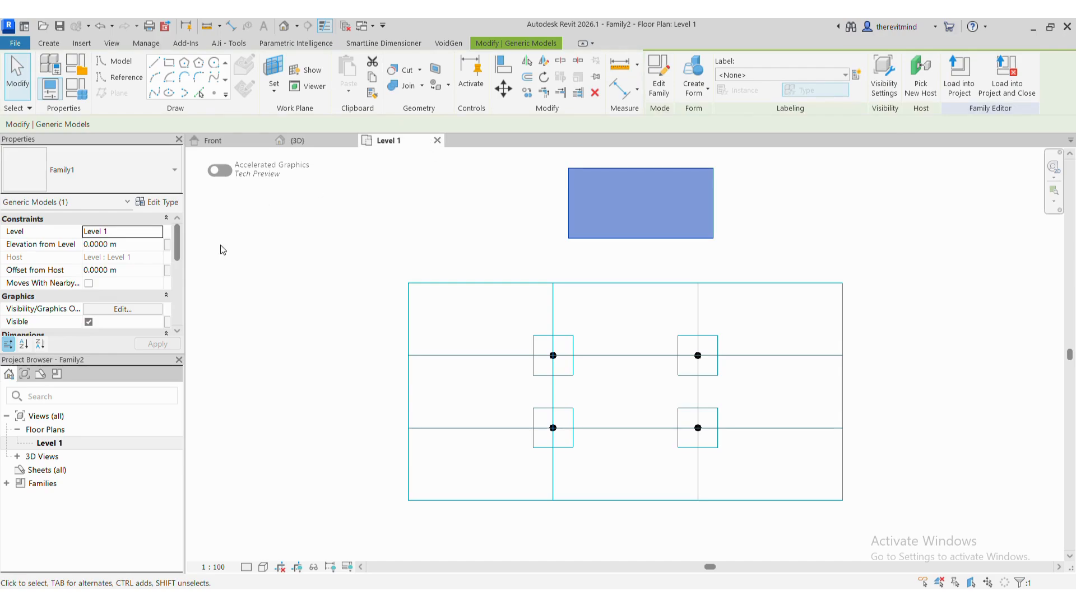
scroll(161, 288, down, 3)
click(138, 259)
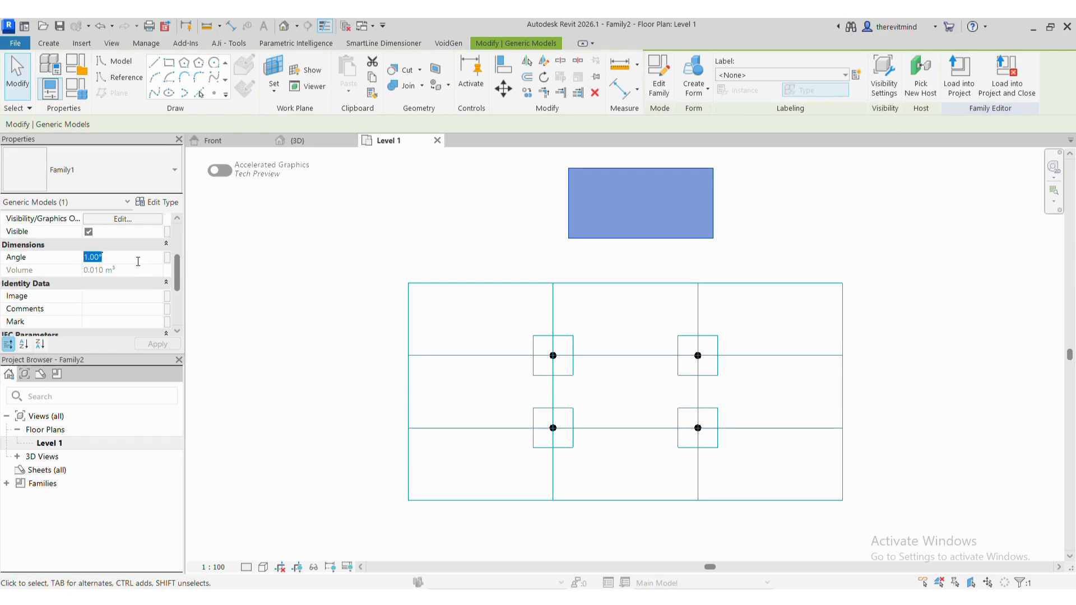
key(Escape)
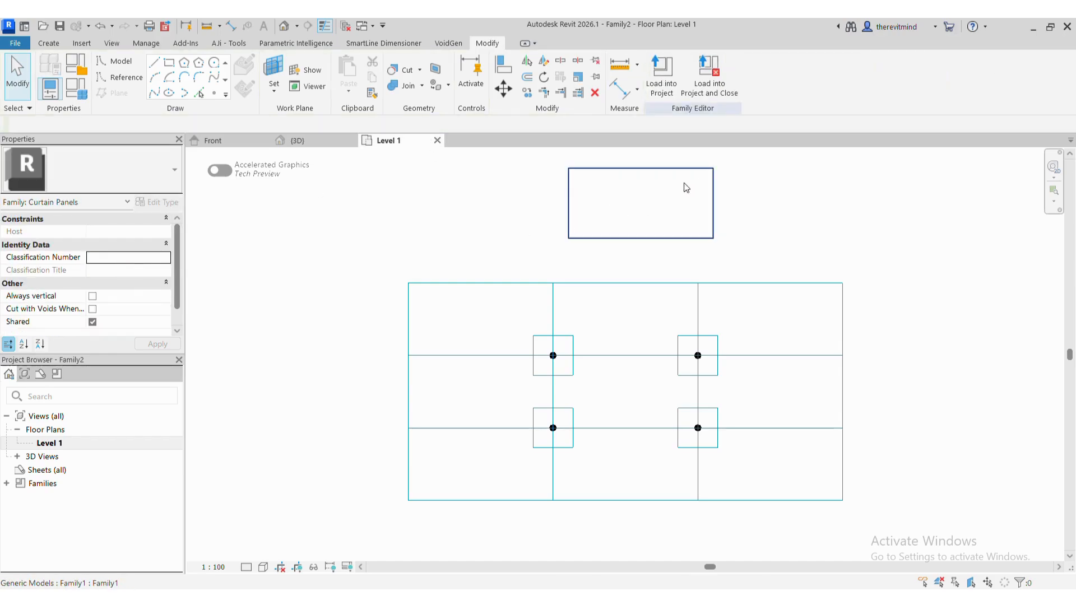
click(610, 177)
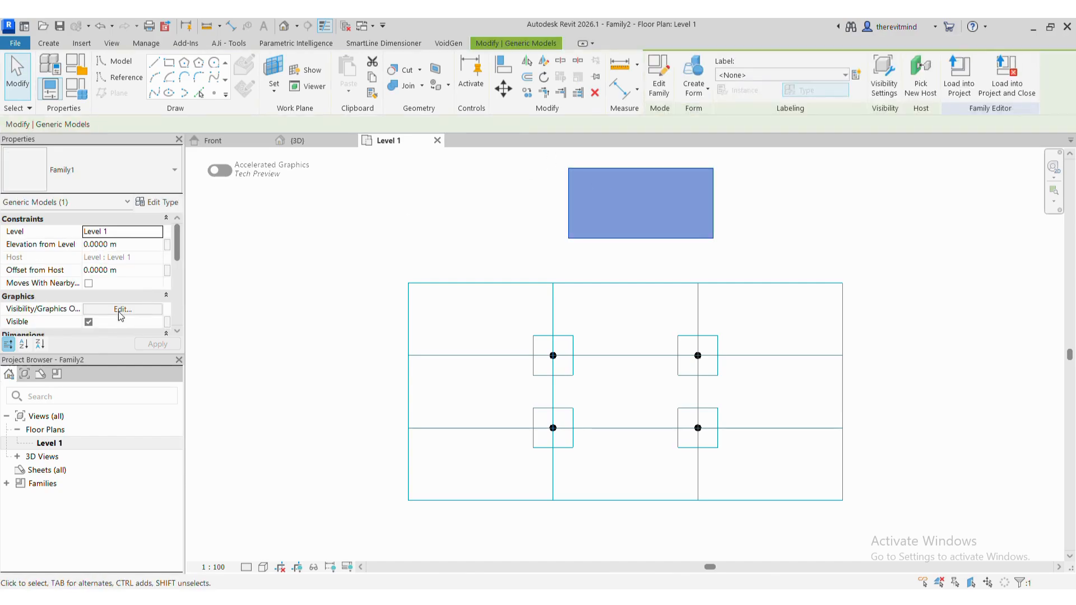
scroll(133, 258, down, 5)
click(129, 287)
text(33)
key(Return)
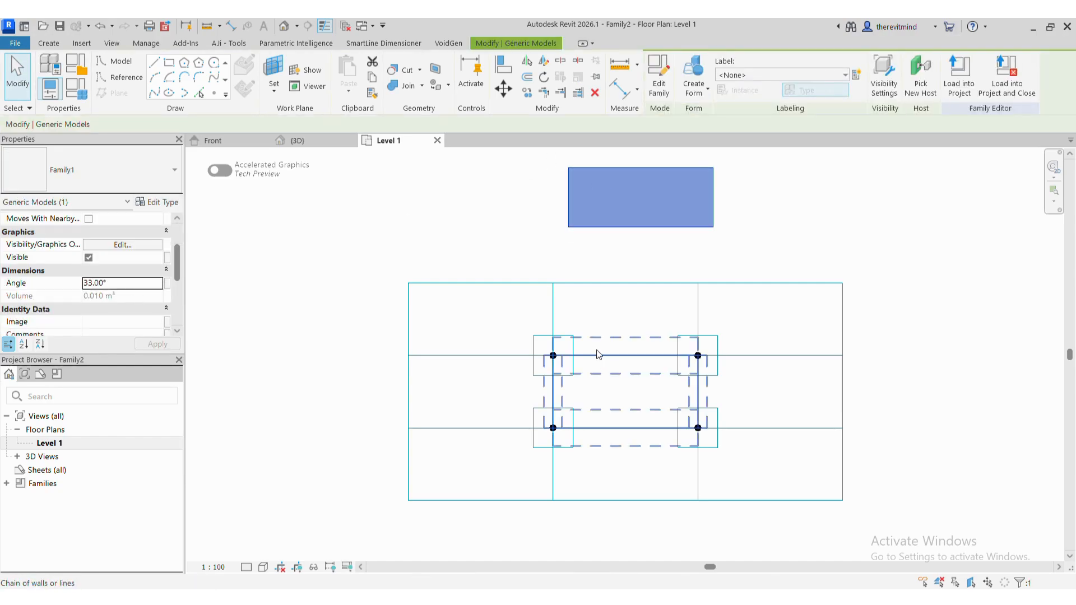
Move the placed component about 1.3 m down from its upper edge onto the central grid cell's upper reference line, and check it in 3D
scroll(583, 245, up, 2)
click(503, 88)
scroll(575, 317, down, 1)
scroll(573, 318, down, 1)
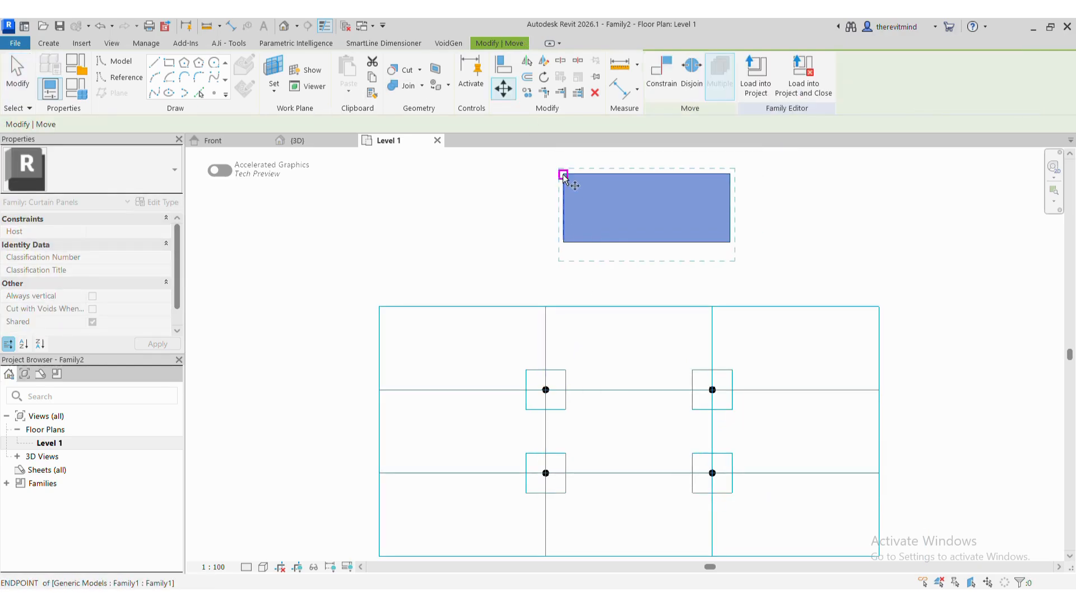
click(605, 173)
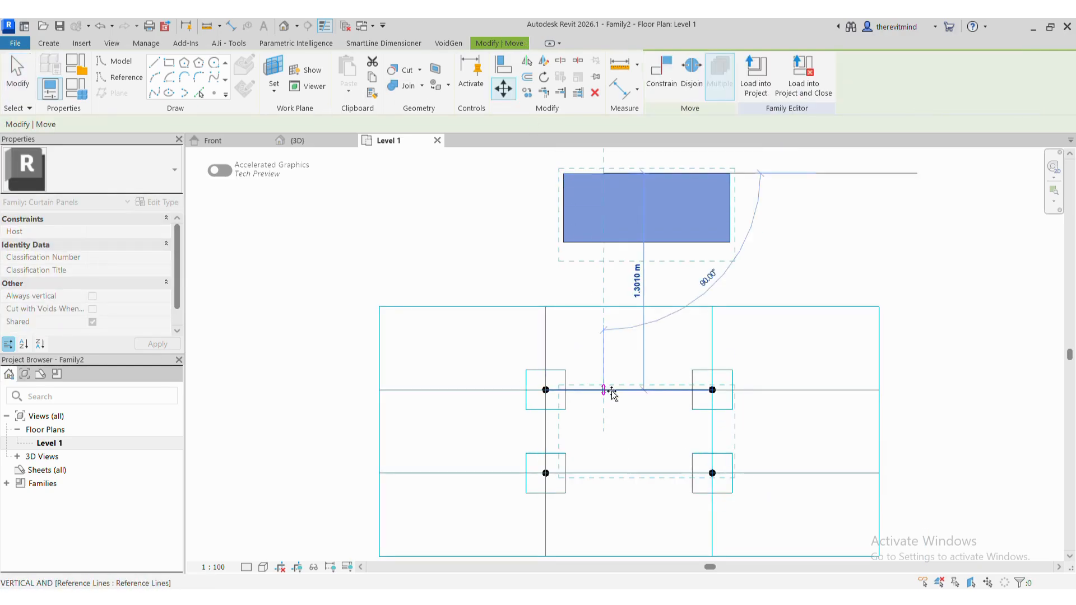
click(611, 393)
scroll(566, 430, up, 6)
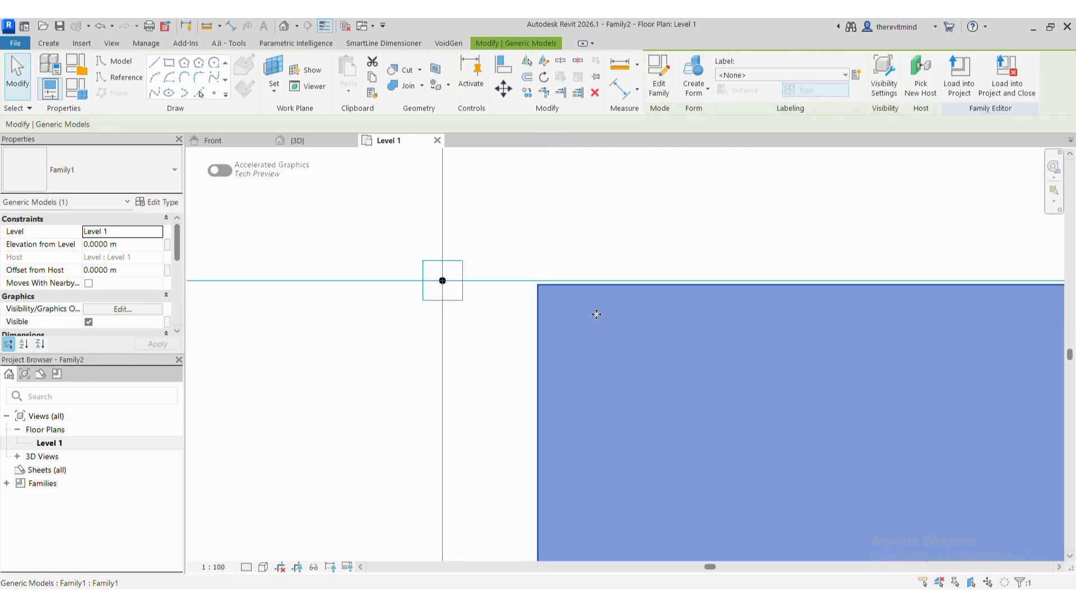
scroll(453, 267, down, 3)
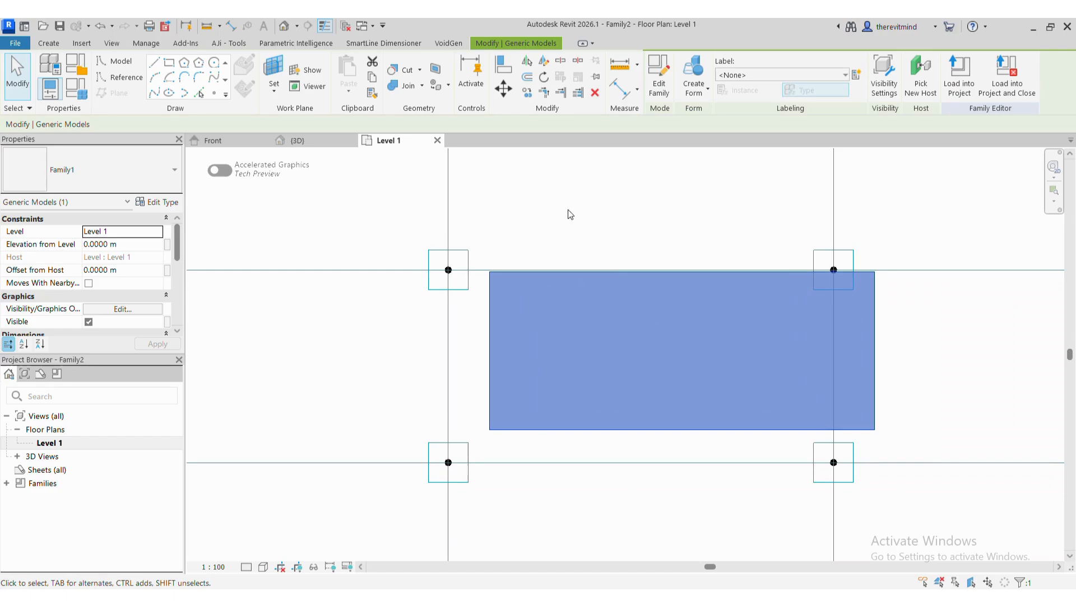
click(298, 142)
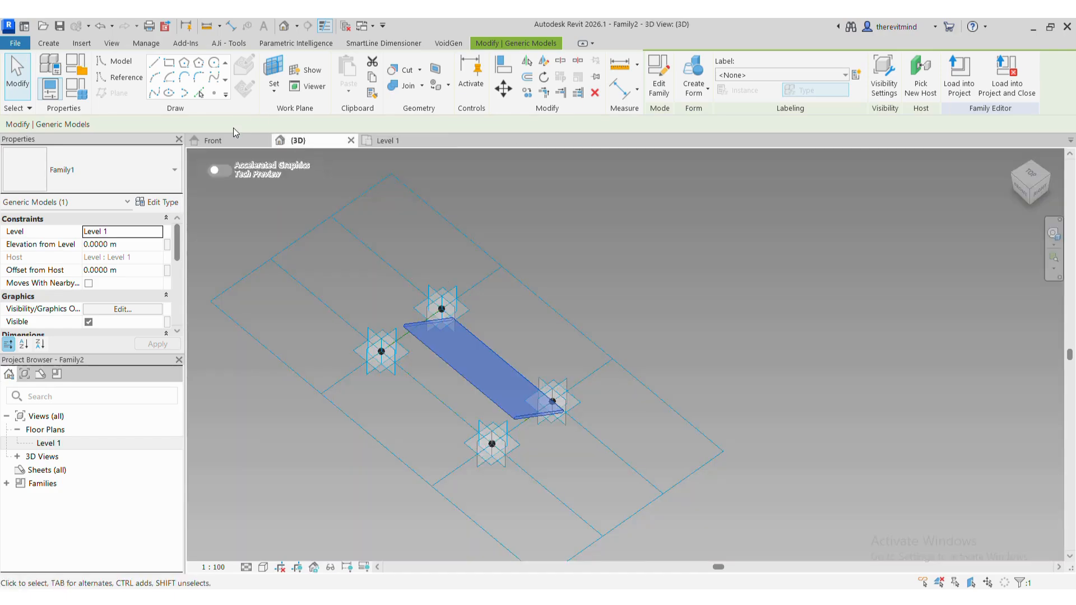
In Family1's Ref. Level floor plan, set the right vertical reference plane's Is Reference property to Strong Reference
click(226, 139)
double_click(61, 443)
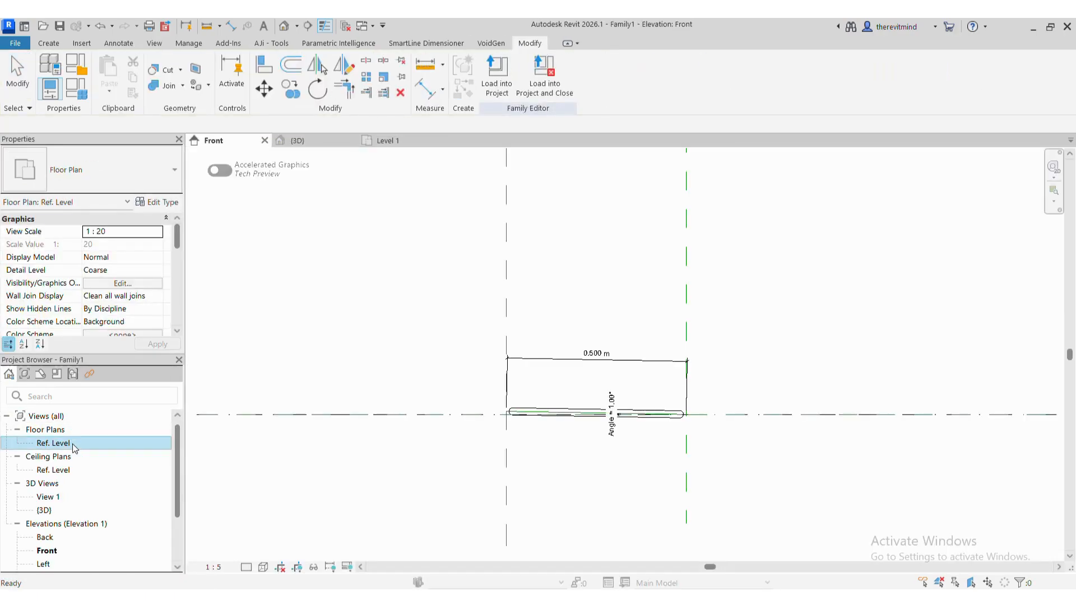
scroll(707, 309, up, 5)
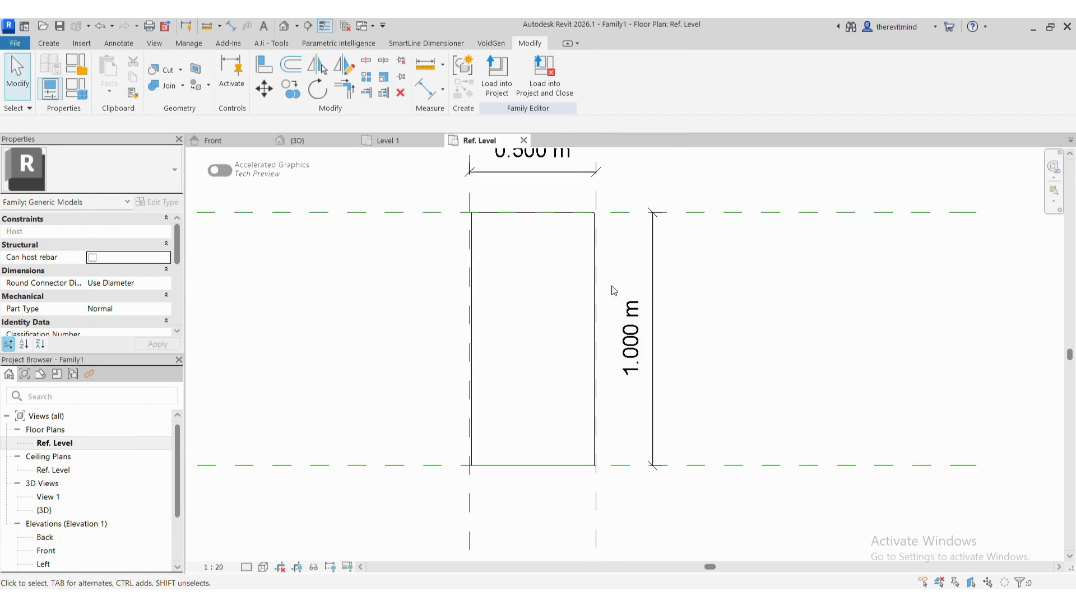
click(595, 515)
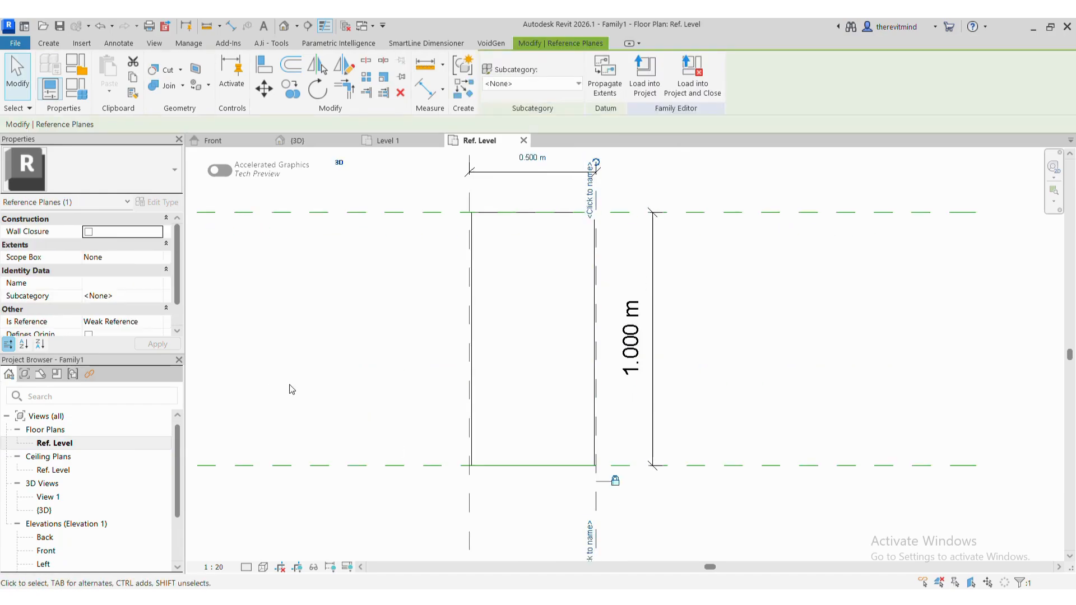
click(155, 324)
click(112, 335)
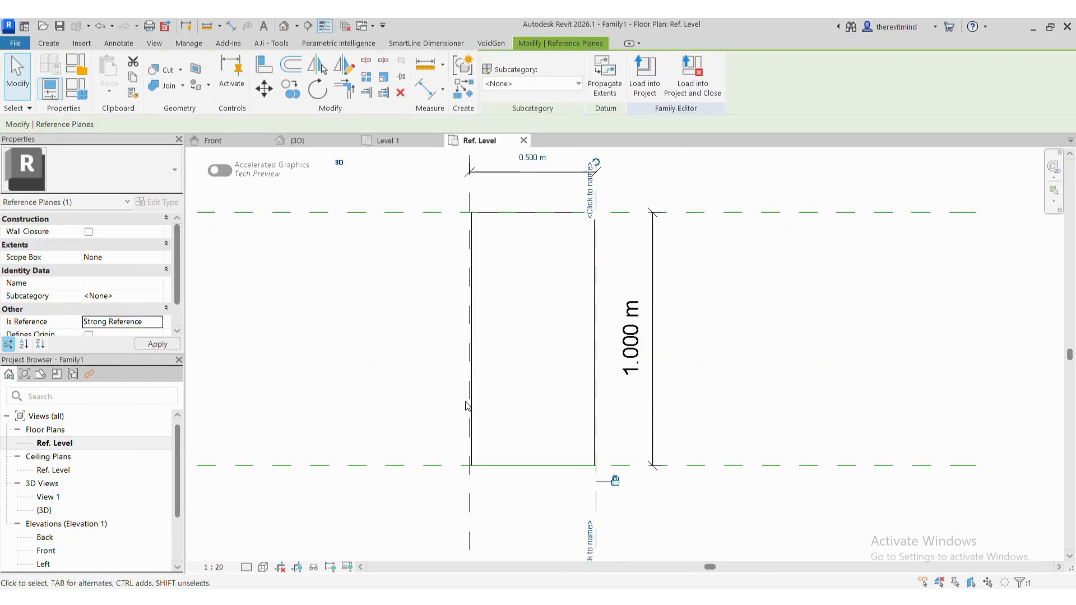
Set the Is Reference property of Family1's left vertical reference plane, Center (Left/Right), to Strong Reference
click(468, 500)
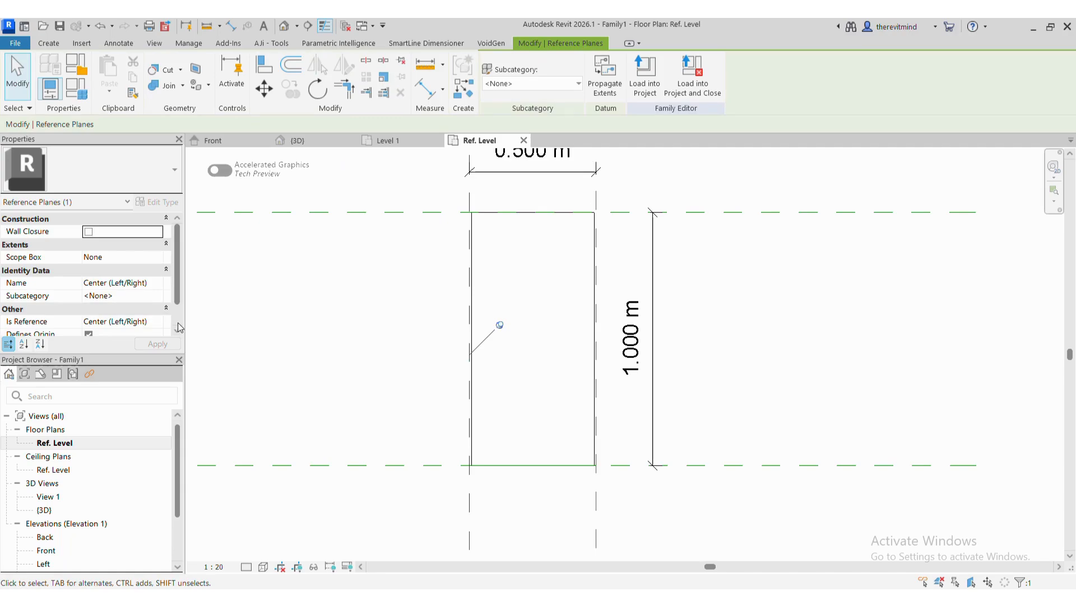
scroll(158, 315, down, 2)
click(158, 297)
scroll(135, 336, down, 2)
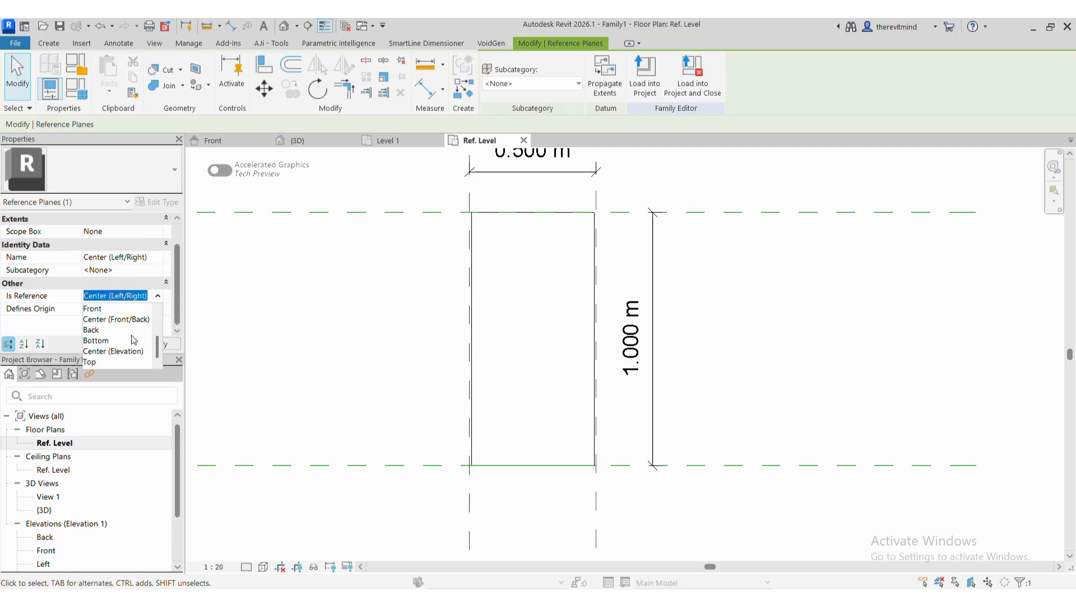
scroll(135, 339, up, 2)
scroll(135, 336, up, 1)
click(132, 317)
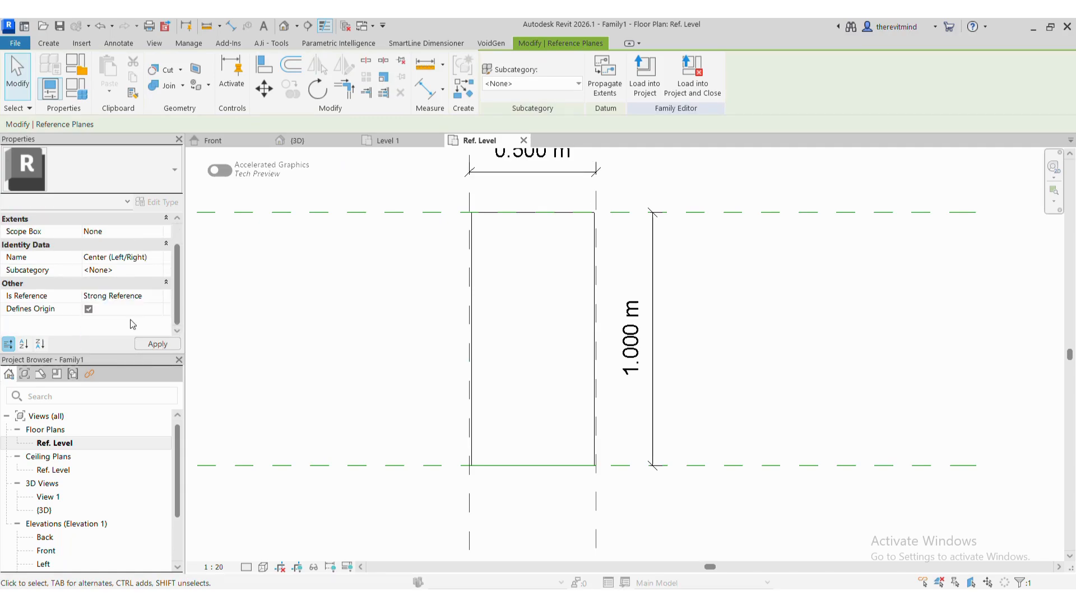
Reload the modified Family1 into the curtain panel family and move the placed component down, clear of the grid cell's upper reference line
click(645, 75)
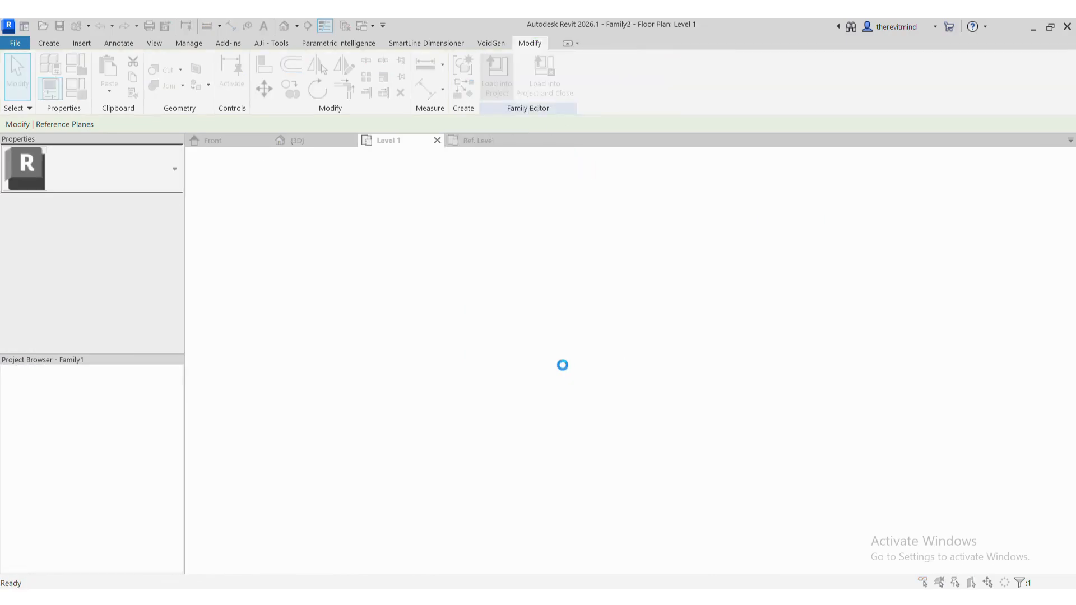
click(516, 269)
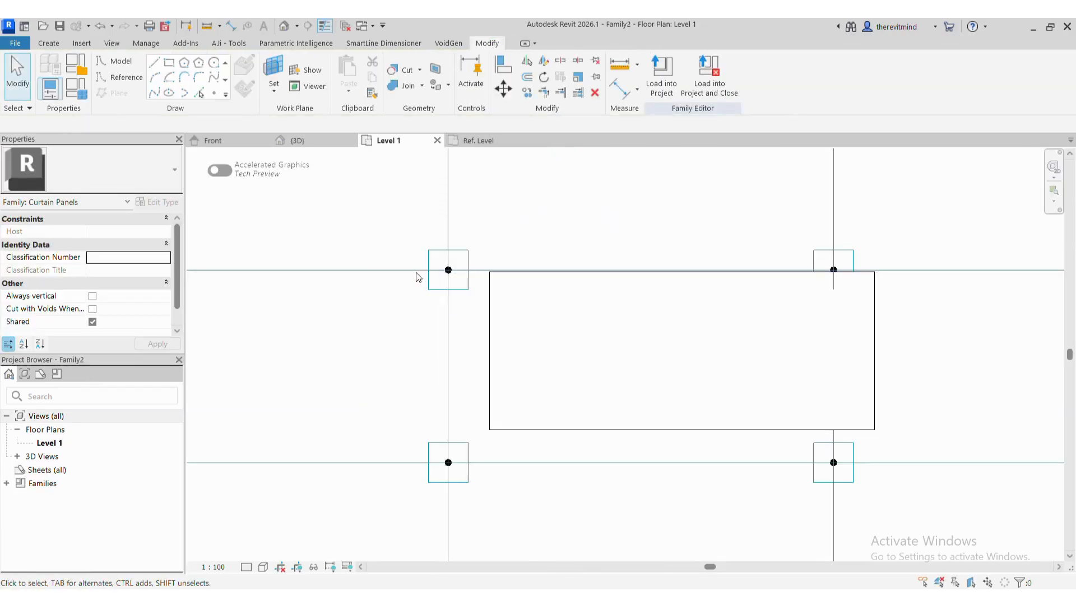
click(490, 312)
drag(492, 316, 504, 374)
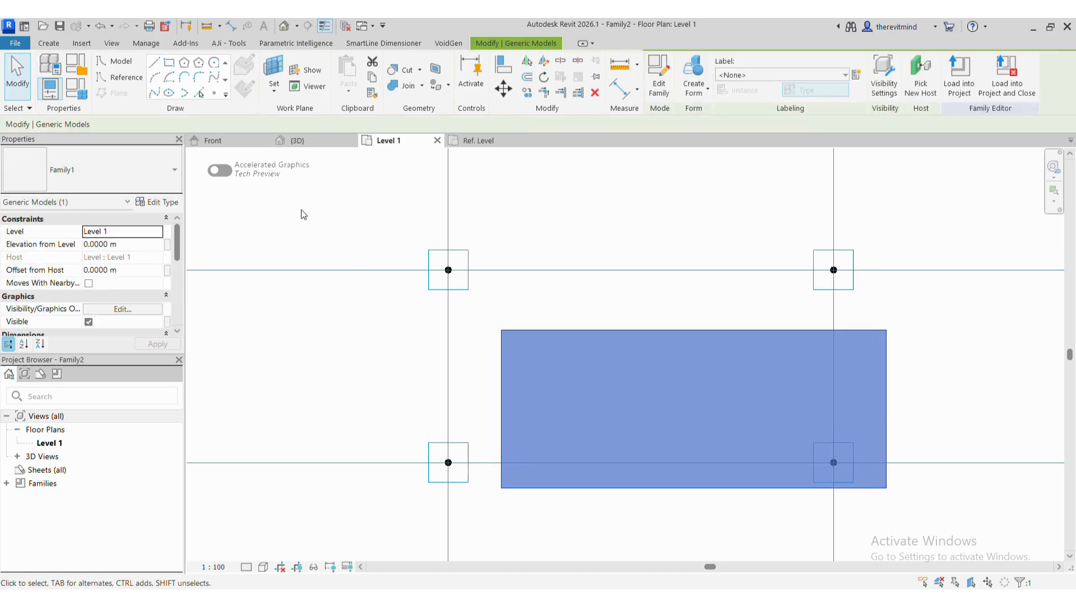
Align and lock the component's upper and left edges to the central grid cell's upper and left reference lines
click(503, 64)
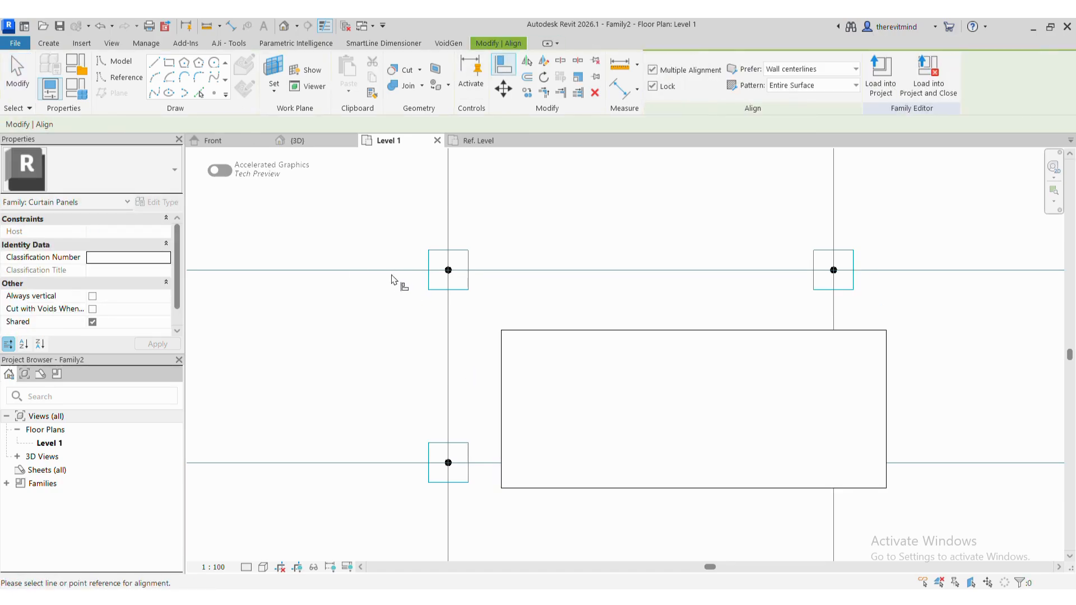
click(470, 275)
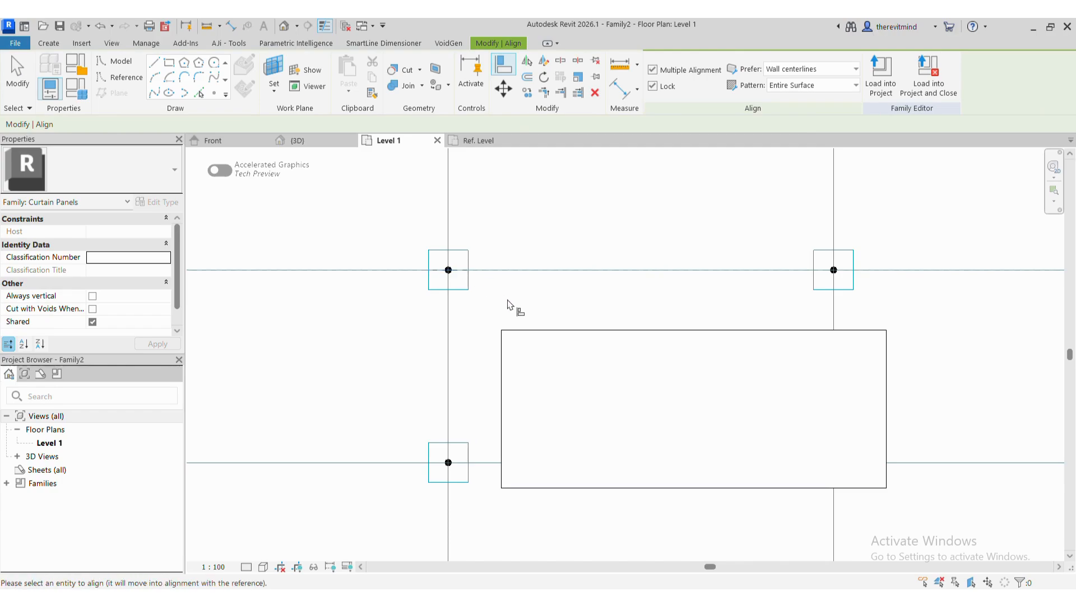
click(505, 329)
click(454, 386)
click(501, 393)
key(Escape)
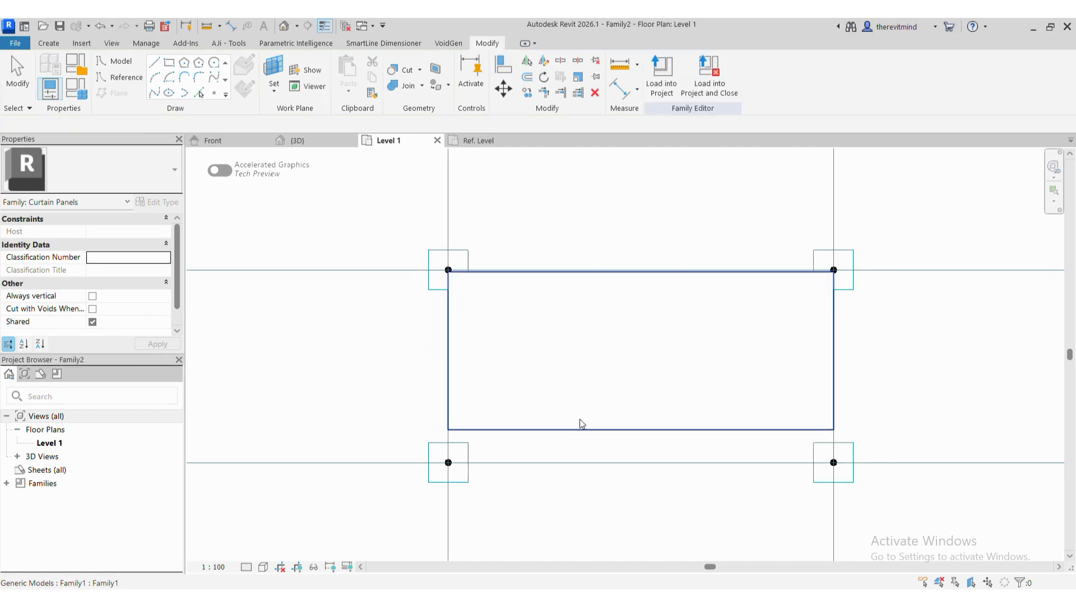
key(Escape)
Set the aligned component's Angle to 1° and check how it fills the grid cell in 3D
click(622, 357)
scroll(132, 287, down, 1)
click(133, 320)
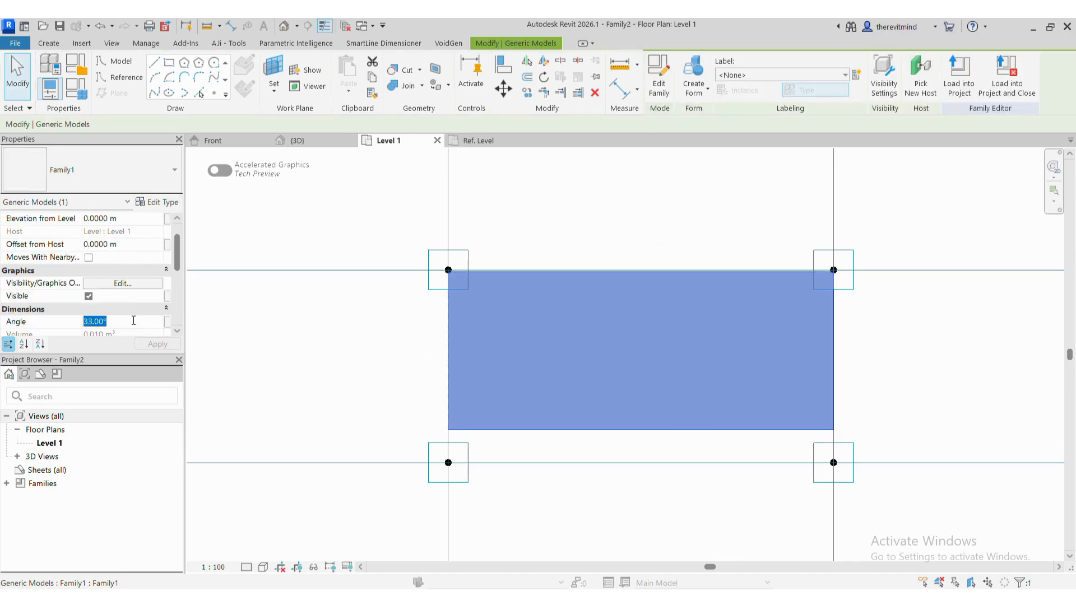
text(1)
key(Return)
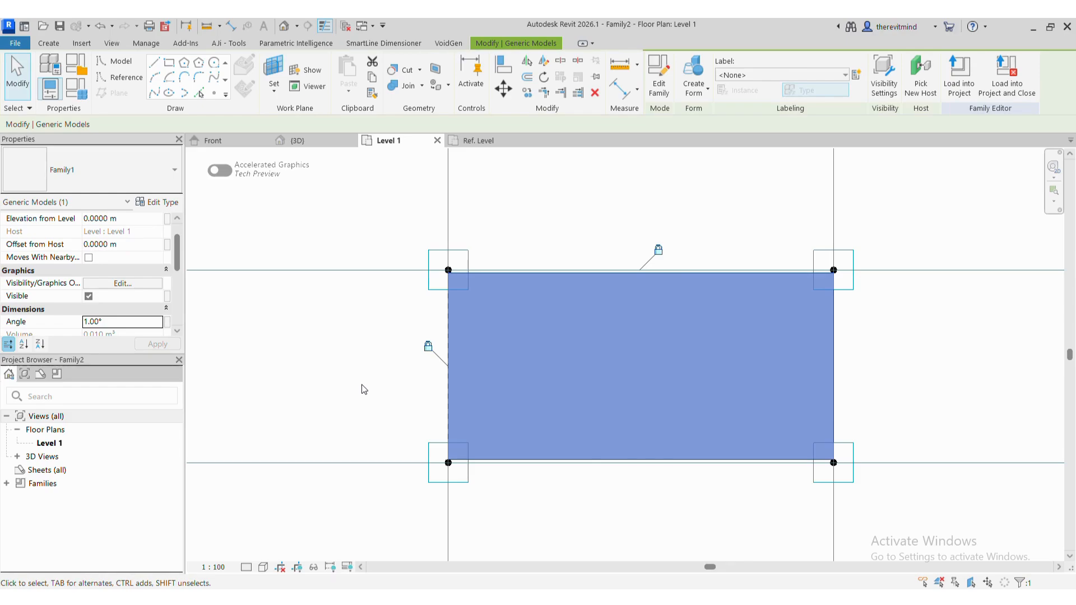
click(283, 26)
click(624, 442)
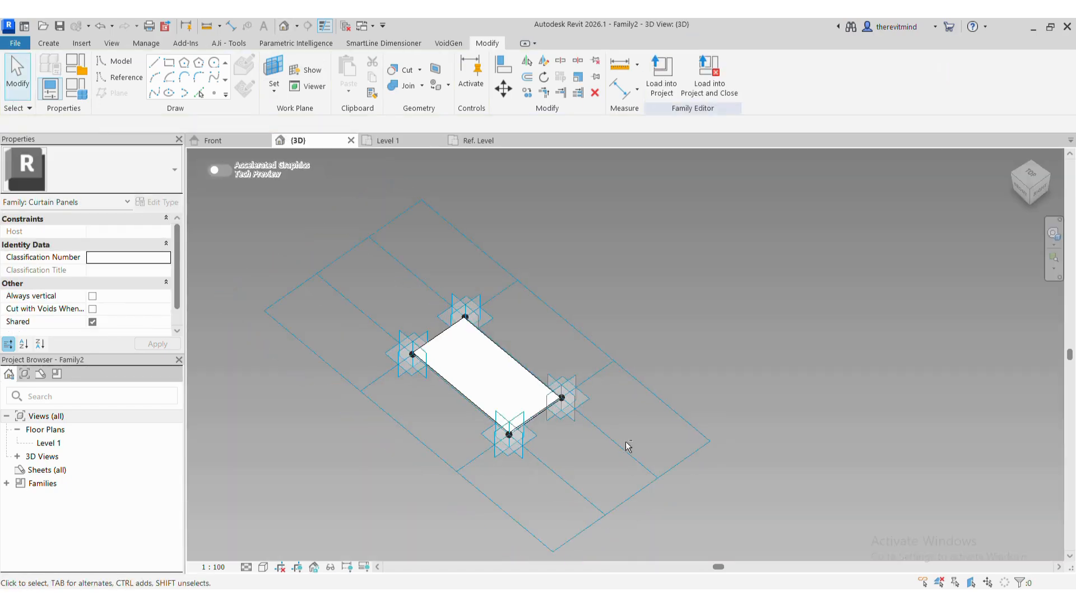
scroll(546, 422, up, 3)
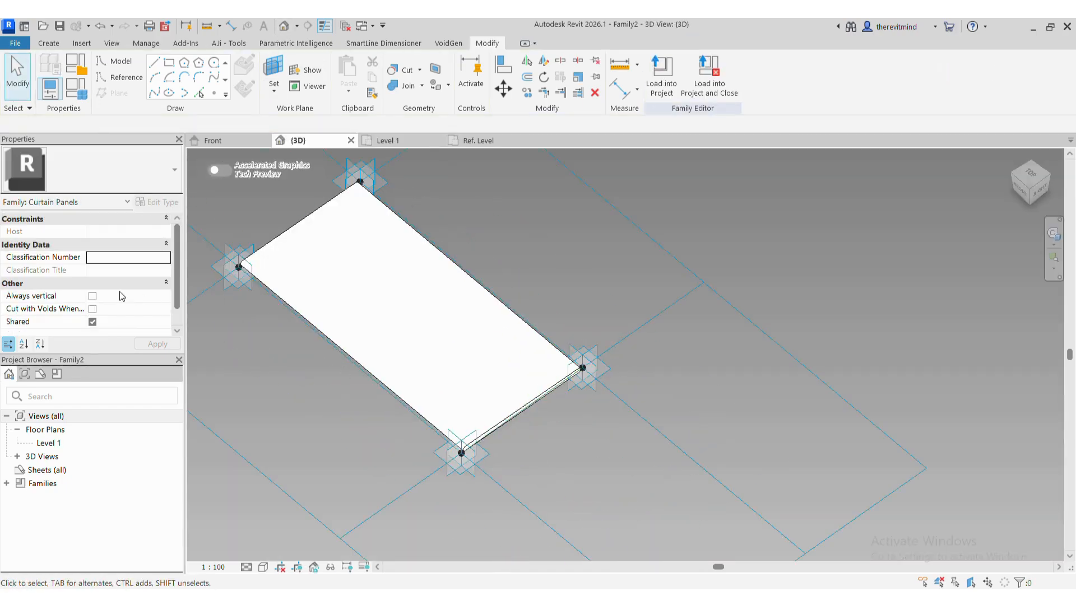
Set the component's Angle to 88° in the 3D view and check its rotation about the grid line
key(Tab)
click(293, 304)
key(Escape)
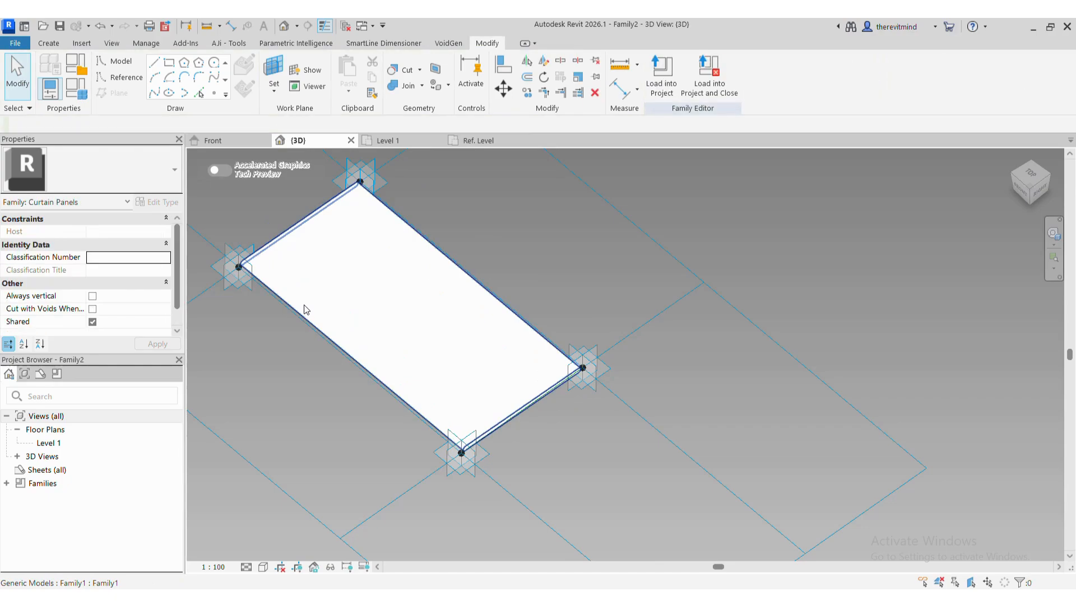
click(303, 305)
scroll(138, 287, down, 3)
click(139, 257)
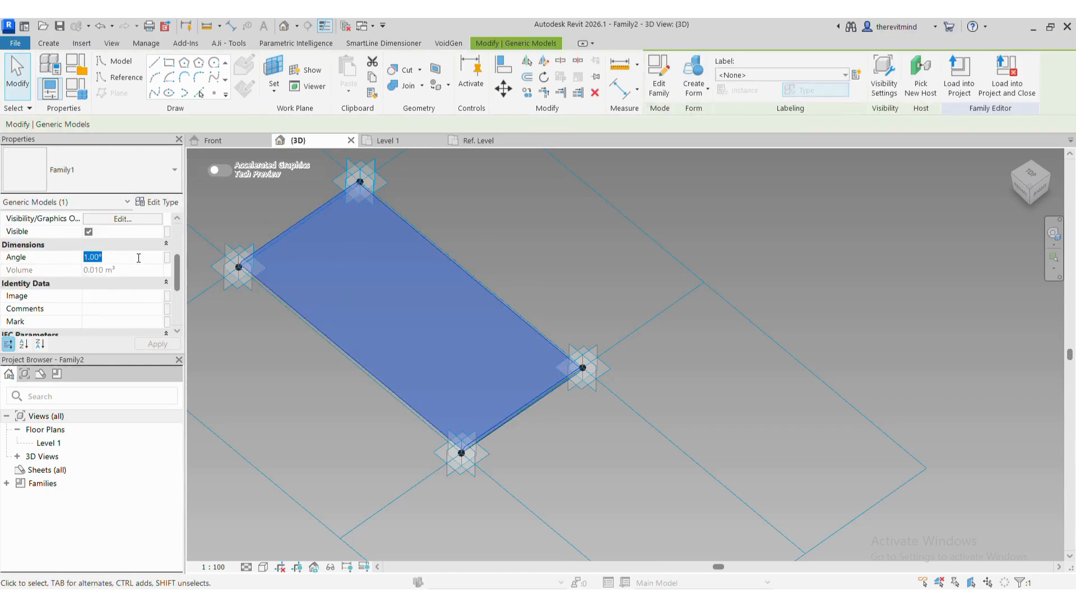
text(88)
key(Return)
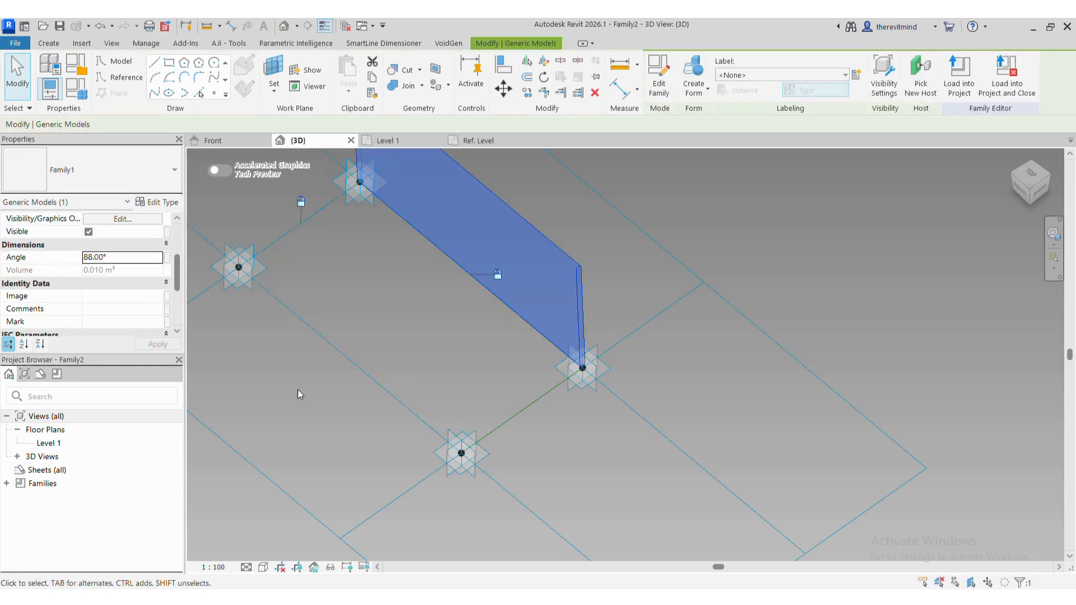
shift+middle_drag(537, 338, 806, 355)
scroll(449, 350, up, 3)
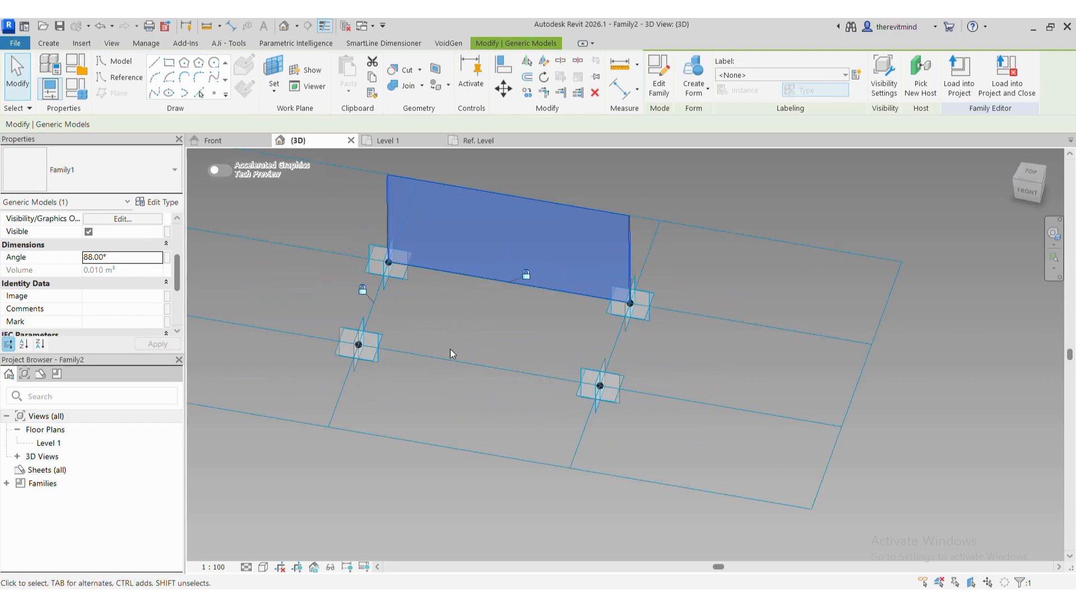
Set the component's Angle to 44° and inspect the tilted panel from several directions
click(125, 258)
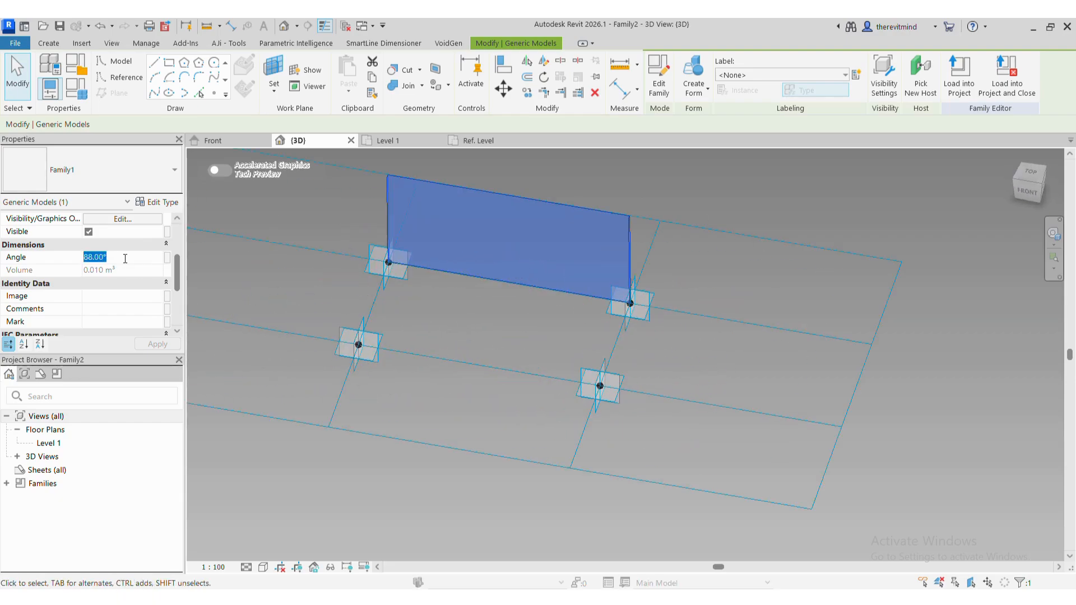
text(44)
key(Return)
shift+middle_drag(456, 372, 351, 277)
click(351, 278)
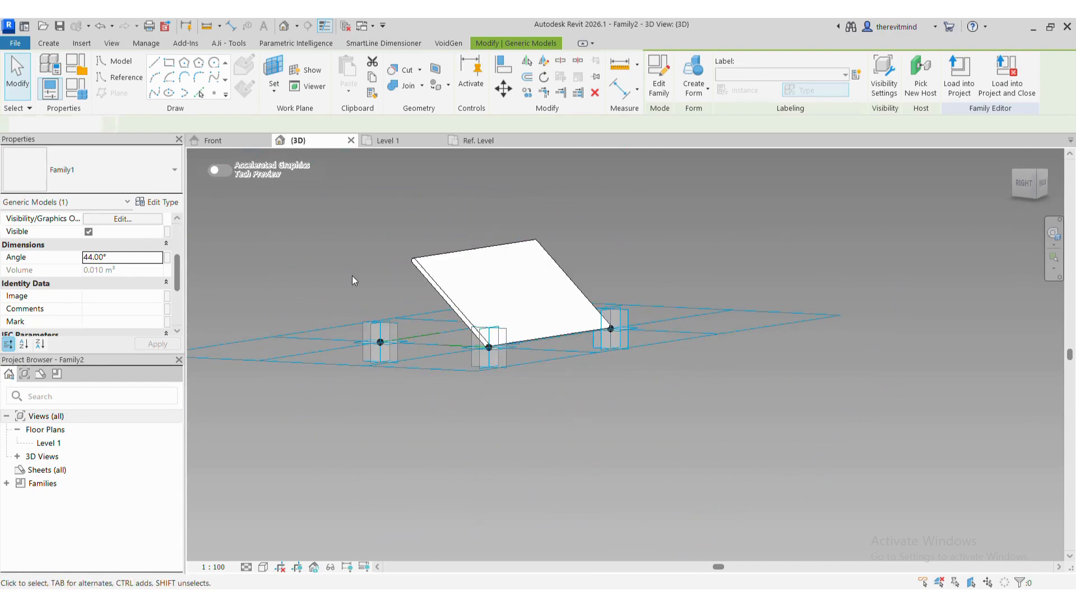
scroll(428, 305, up, 3)
shift+middle_drag(532, 472, 685, 569)
shift+middle_drag(583, 483, 655, 485)
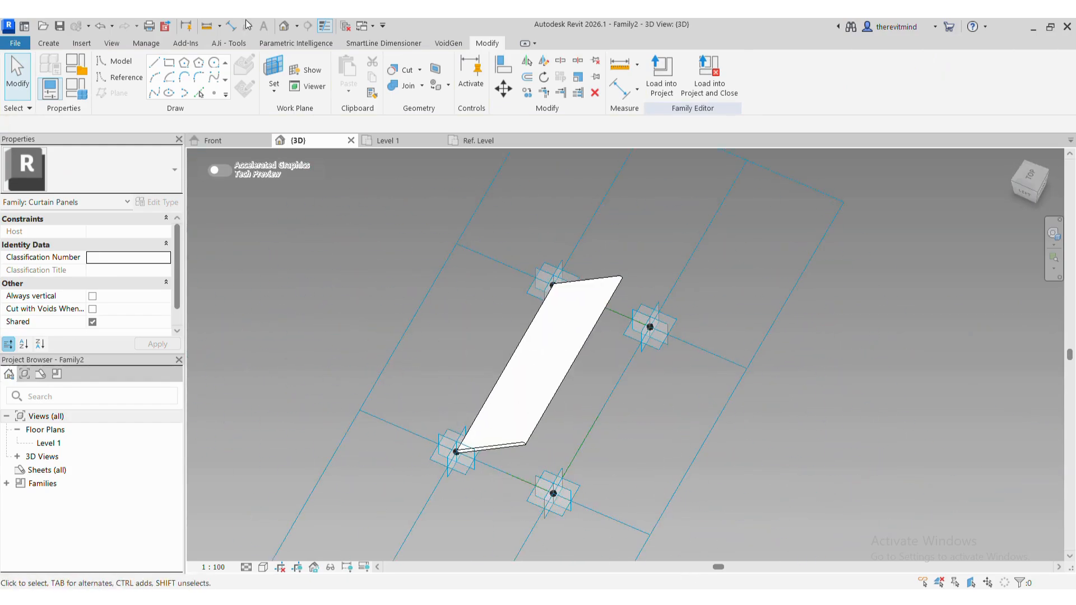
Close the inactive views and save the curtain panel family as "panel 2"
click(351, 26)
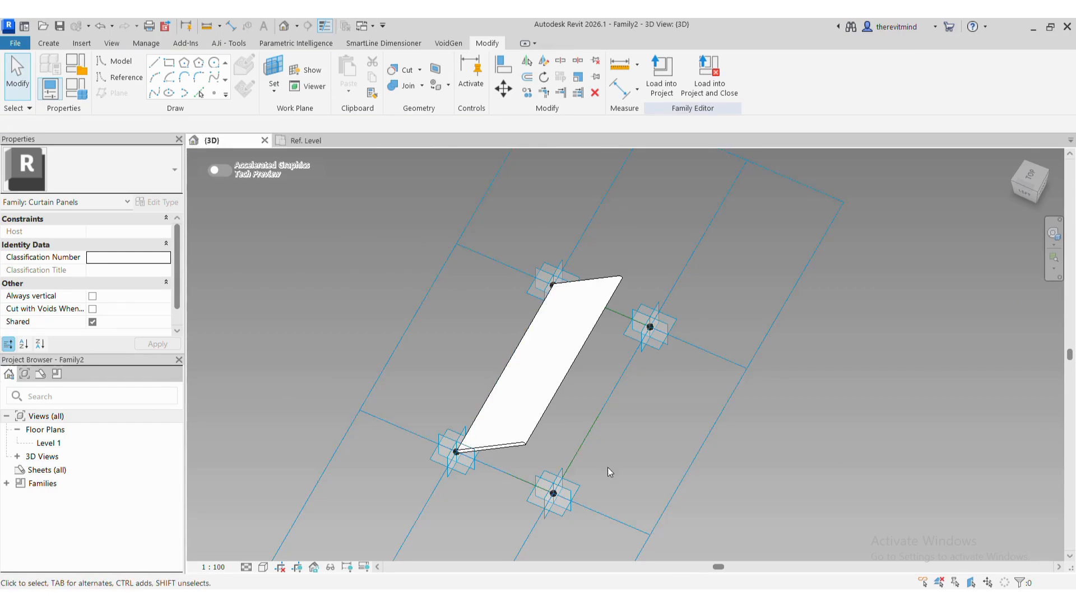
key(ctrl+s)
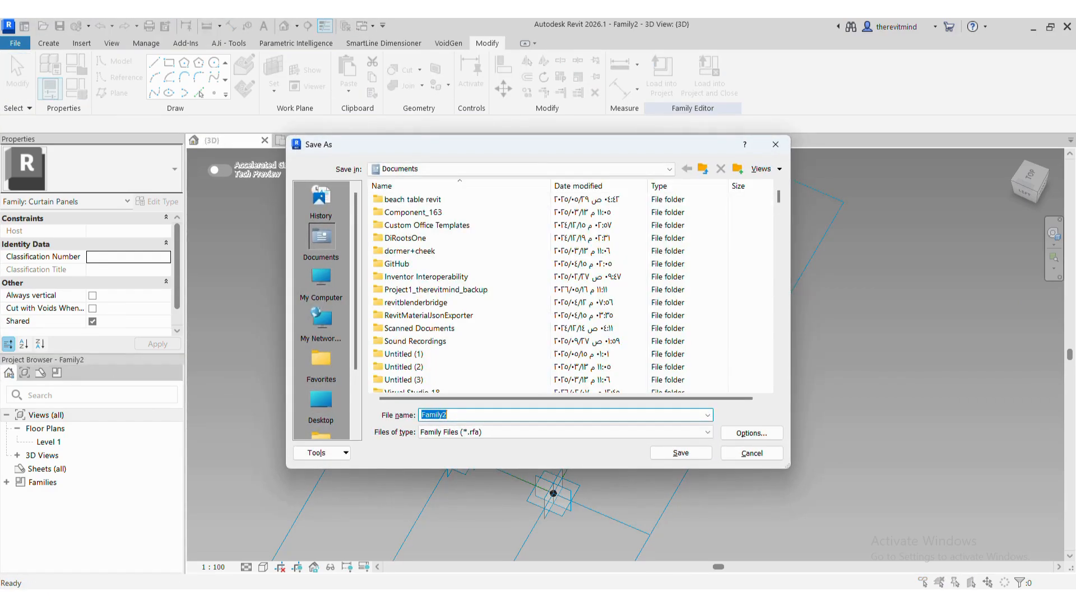
text(panel)
key(Escape)
key(Return)
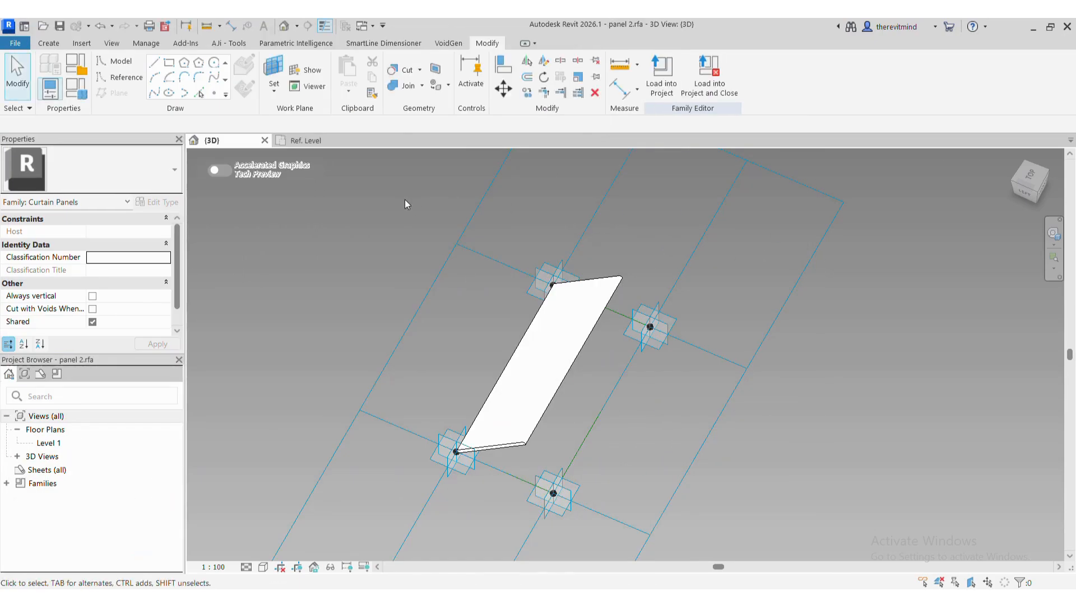
Create a new family from the Metric Mass.rft template in the Conceptual Mass folder
click(25, 43)
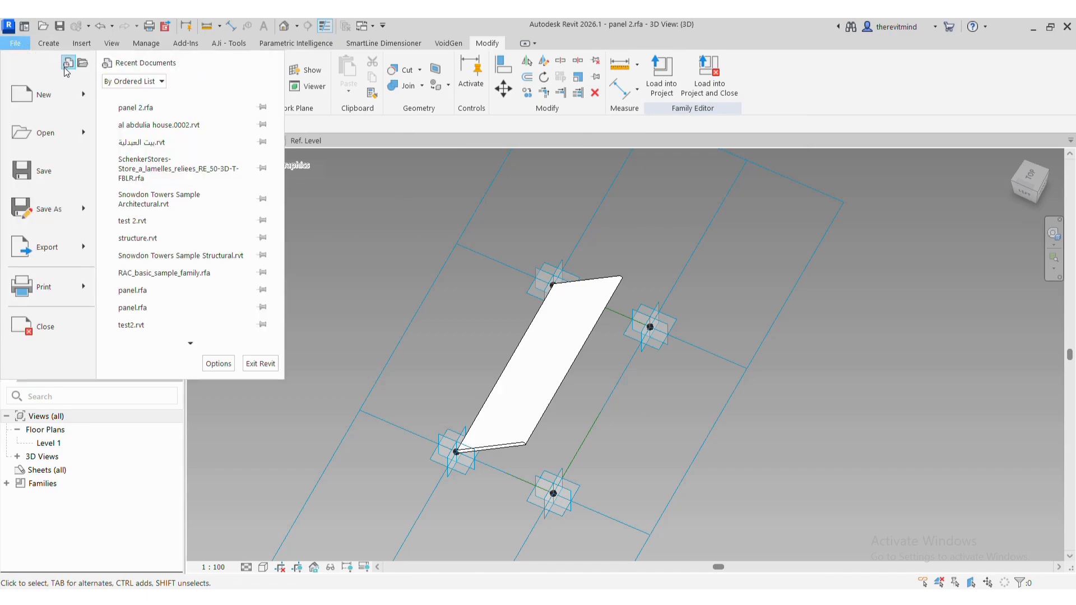
mouse_move(84, 95)
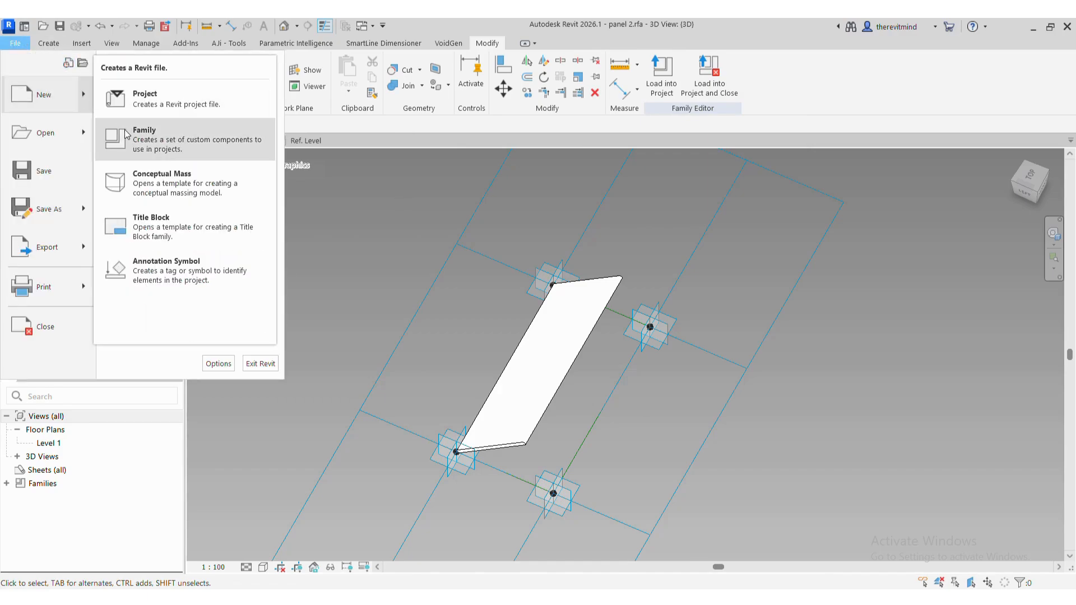
click(164, 150)
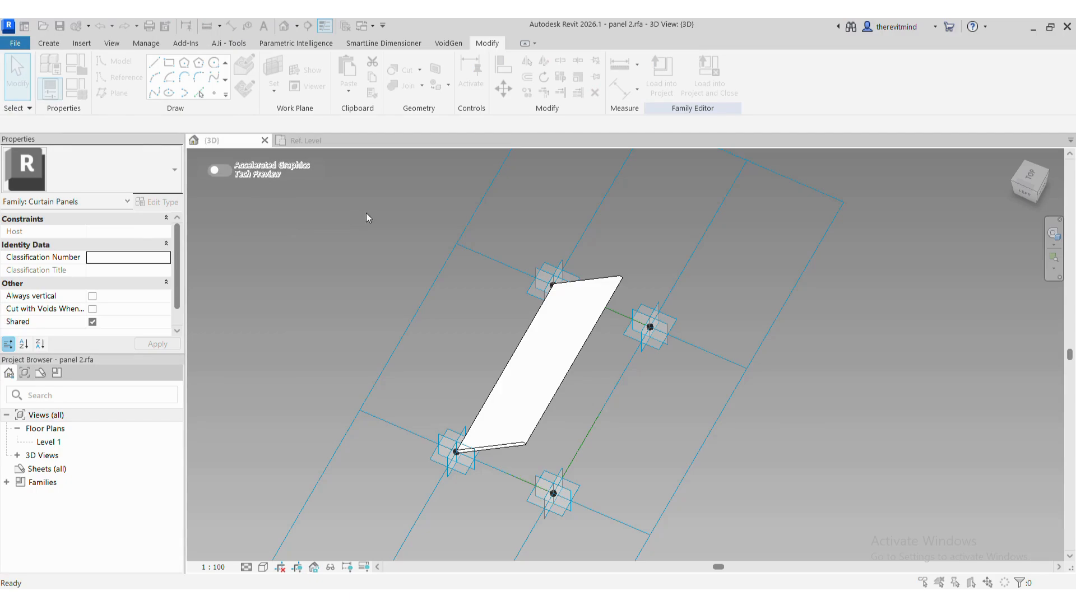
double_click(421, 213)
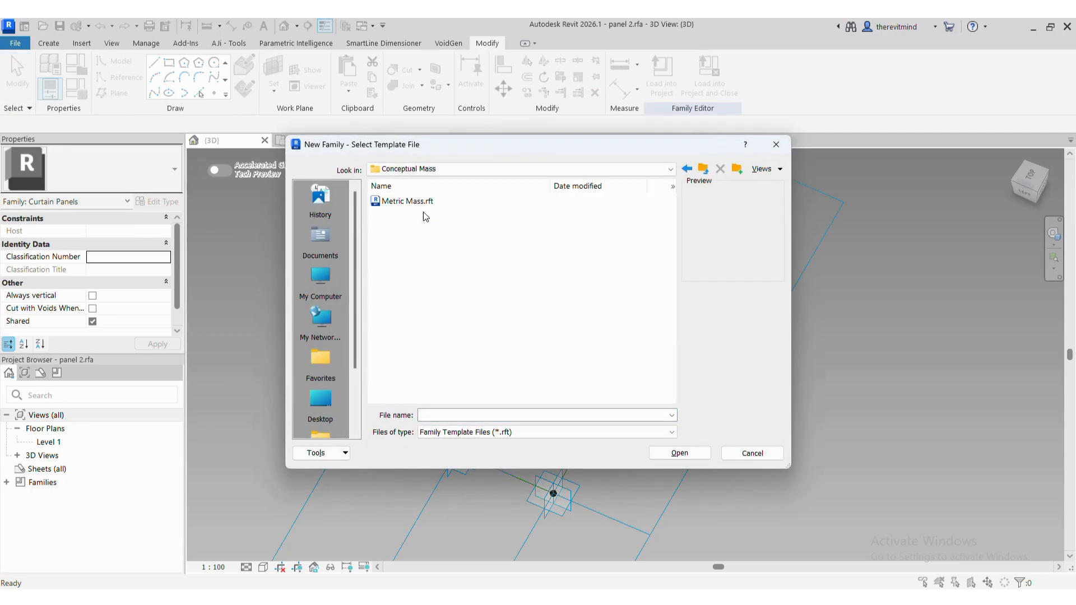
click(424, 204)
double_click(425, 206)
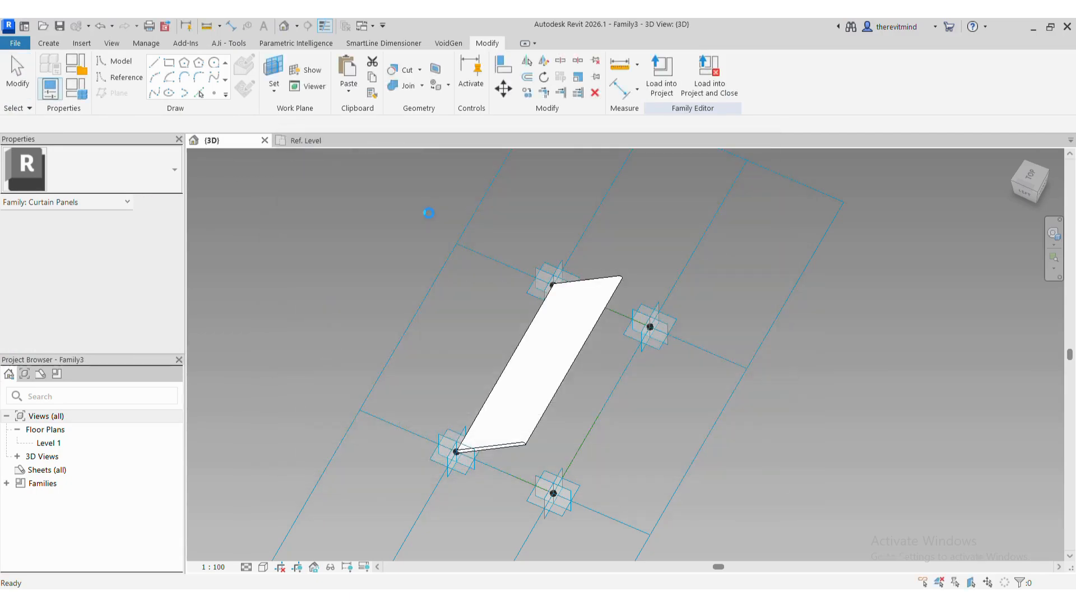
Set the mass family's length units to Meters with 3 decimal places and the m unit symbol
key(u)
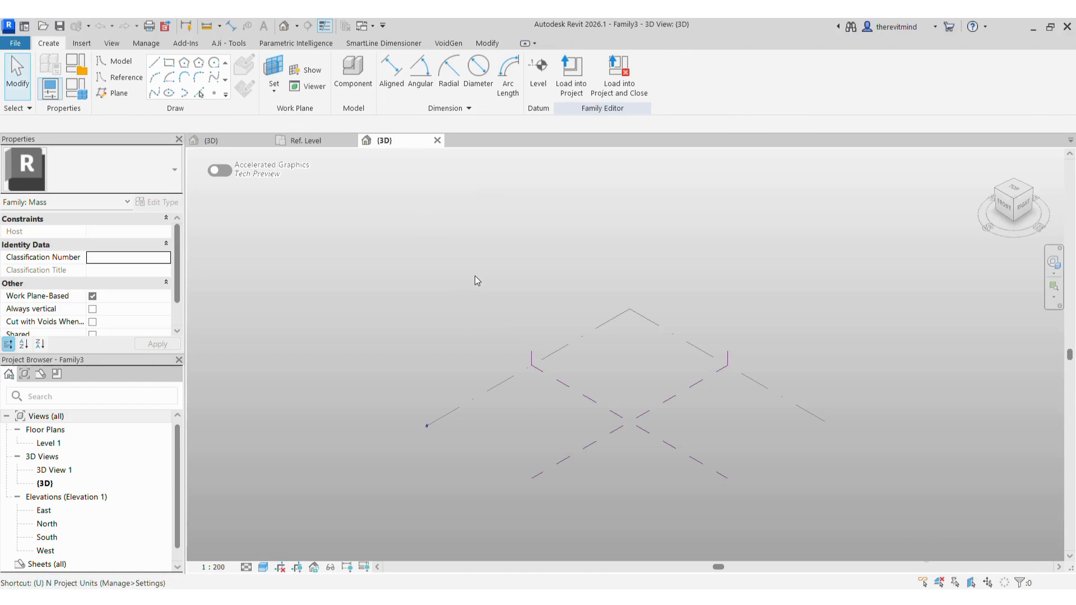
key(n)
click(585, 260)
click(438, 284)
click(418, 321)
click(344, 318)
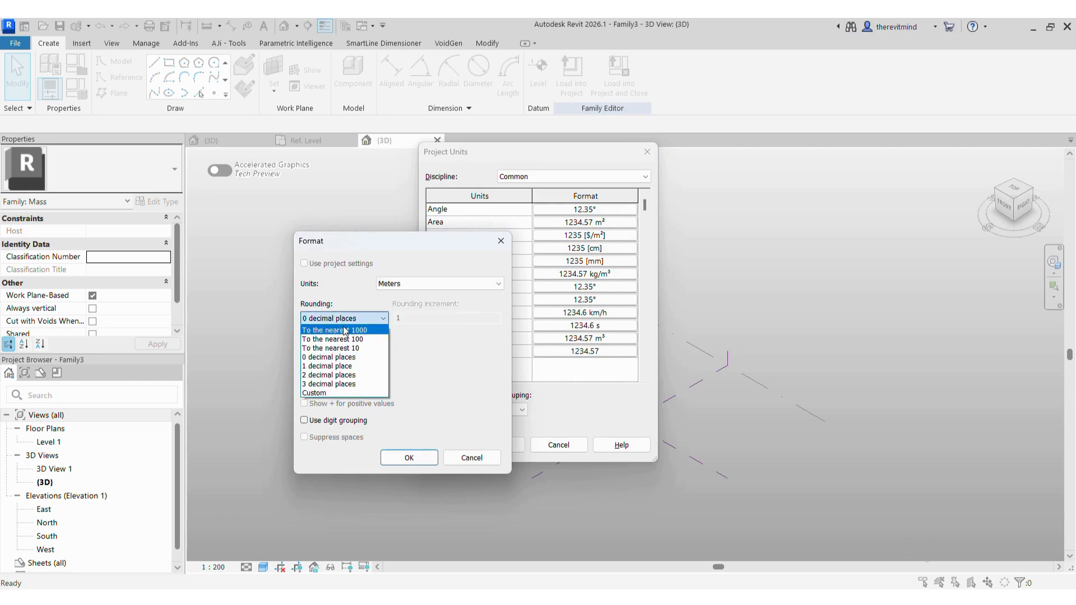
click(335, 384)
click(344, 352)
click(316, 374)
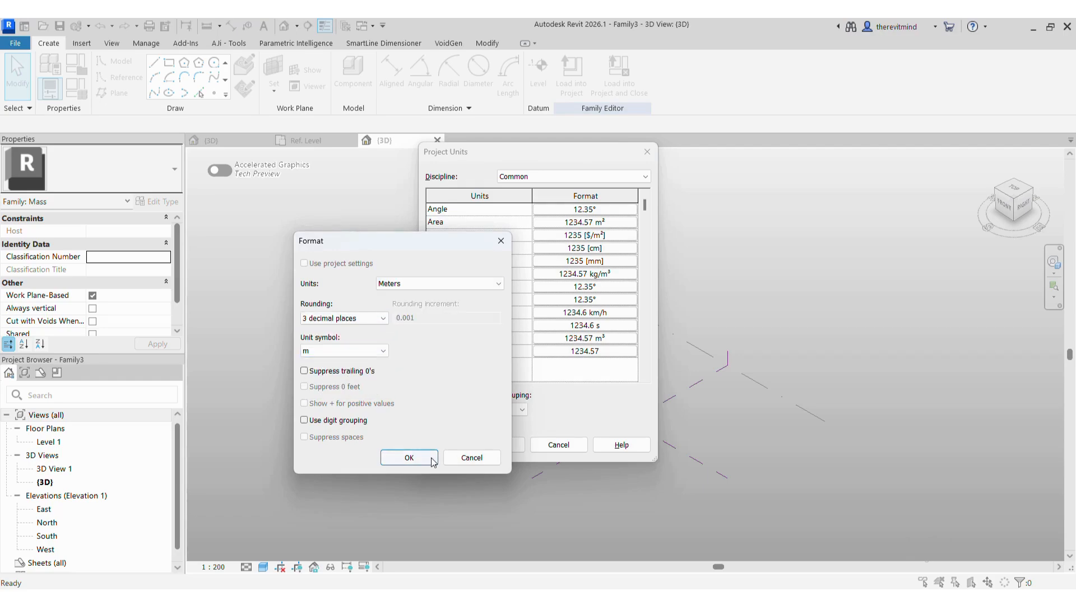
click(409, 458)
click(495, 444)
In the top view, draw a 30 m horizontal model line starting about 3.3 m right of and 17.6 m below the reference planes' intersection
click(1014, 189)
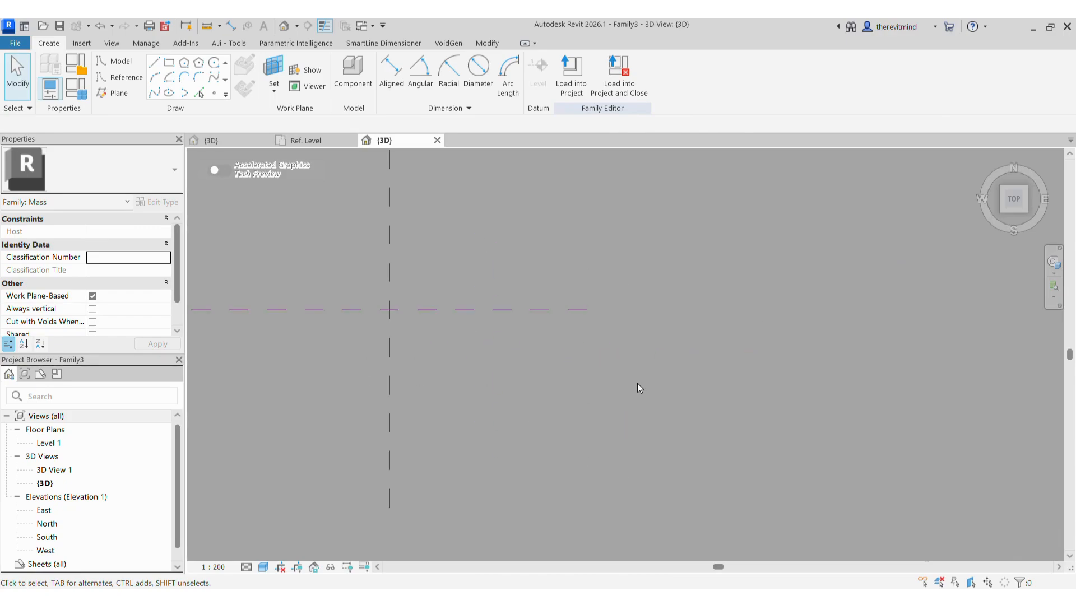
click(159, 66)
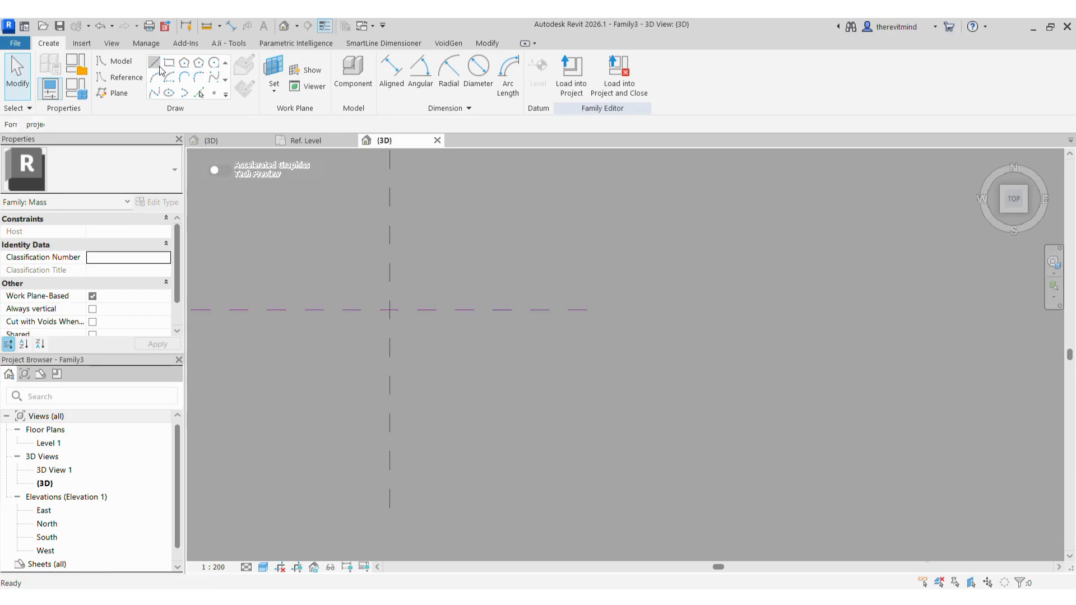
click(401, 380)
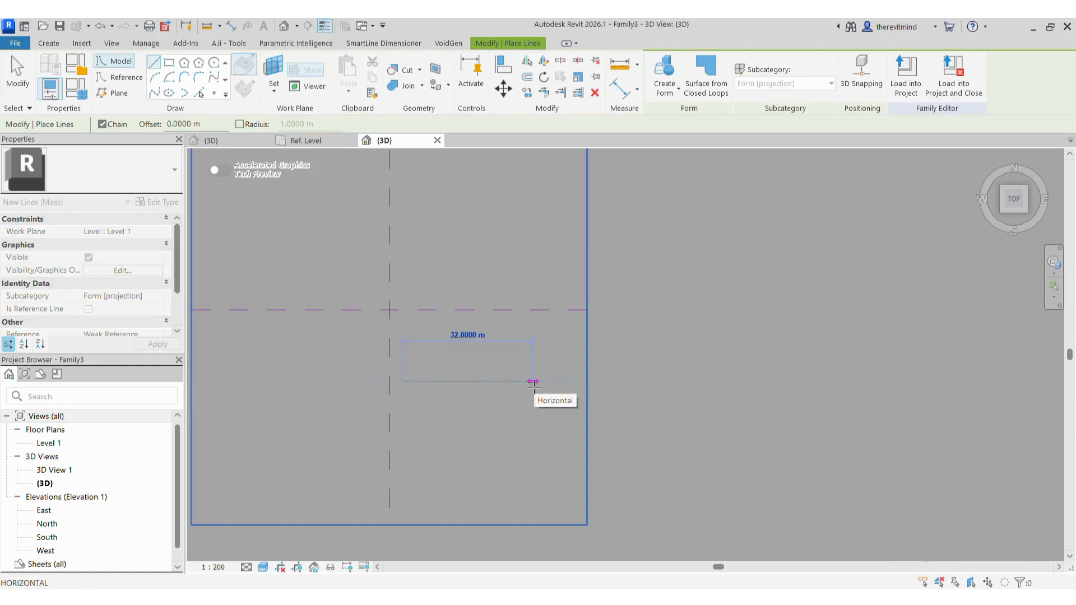
text(30)
key(Return)
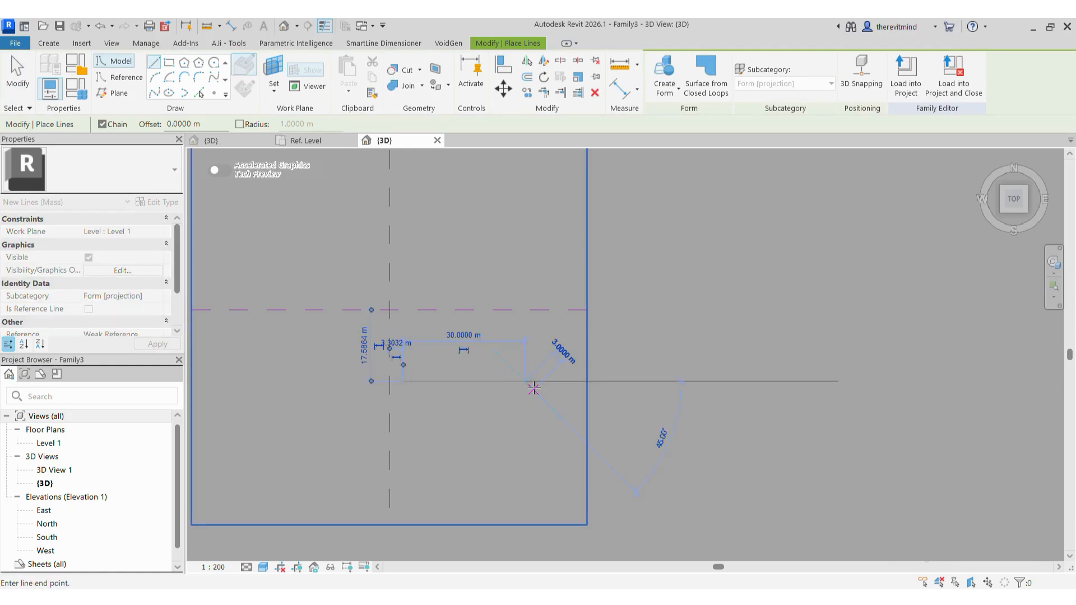
Finish the line command and create a vertical surface form from the 30 m model line
key(Escape)
key(Escape)
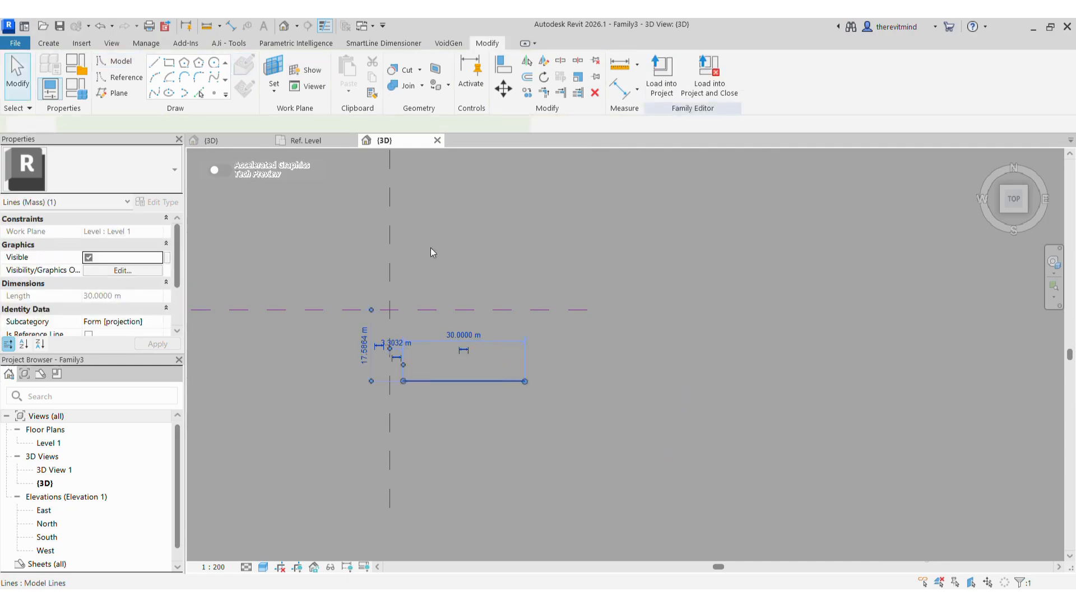
key(Escape)
click(499, 381)
shift+middle_drag(502, 384, 580, 328)
click(665, 70)
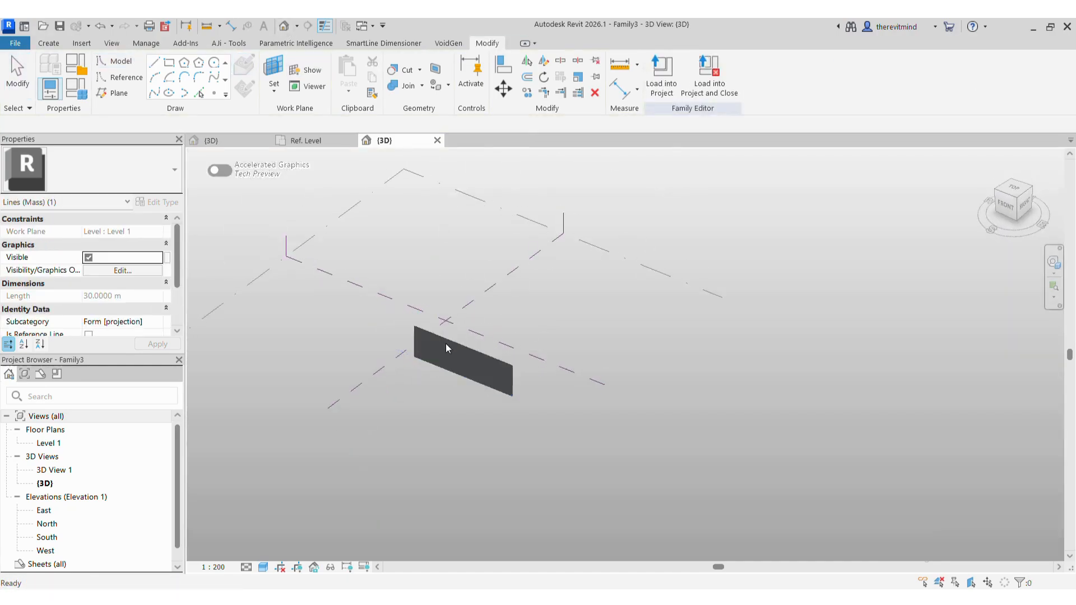
Set the height of the surface form to 15 m from its upper edge
click(368, 337)
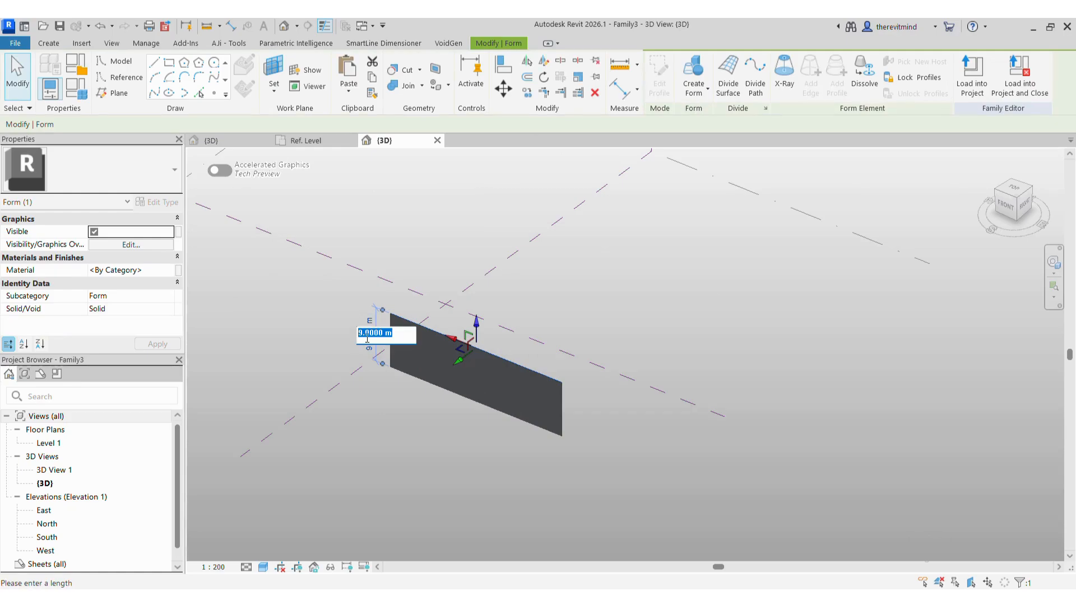
key(Return)
click(438, 406)
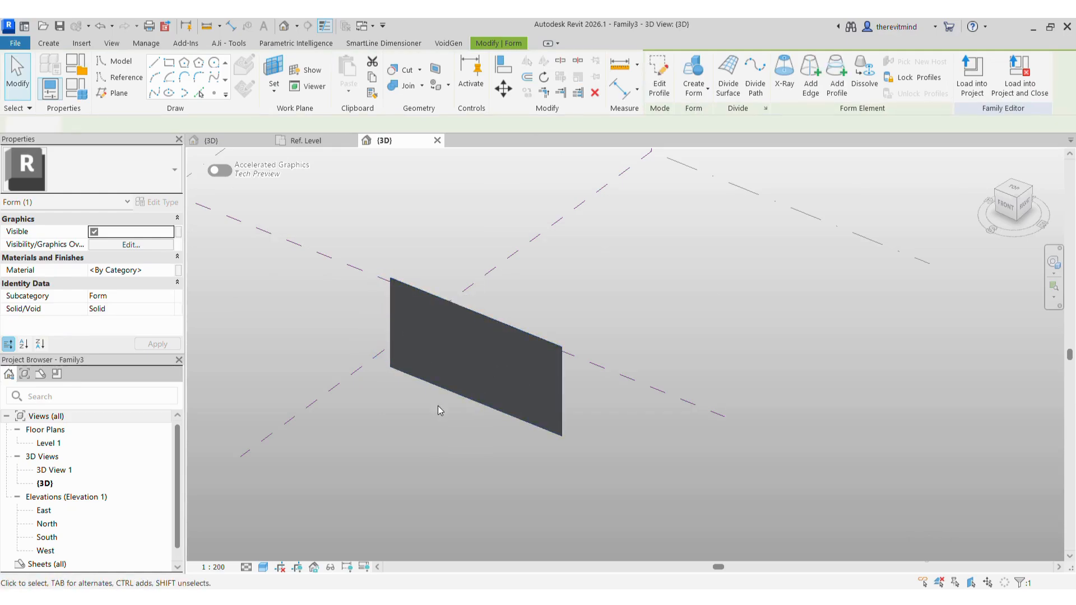
Divide the surface form's face into a UV grid with Divide Surface
click(457, 391)
click(580, 378)
click(544, 378)
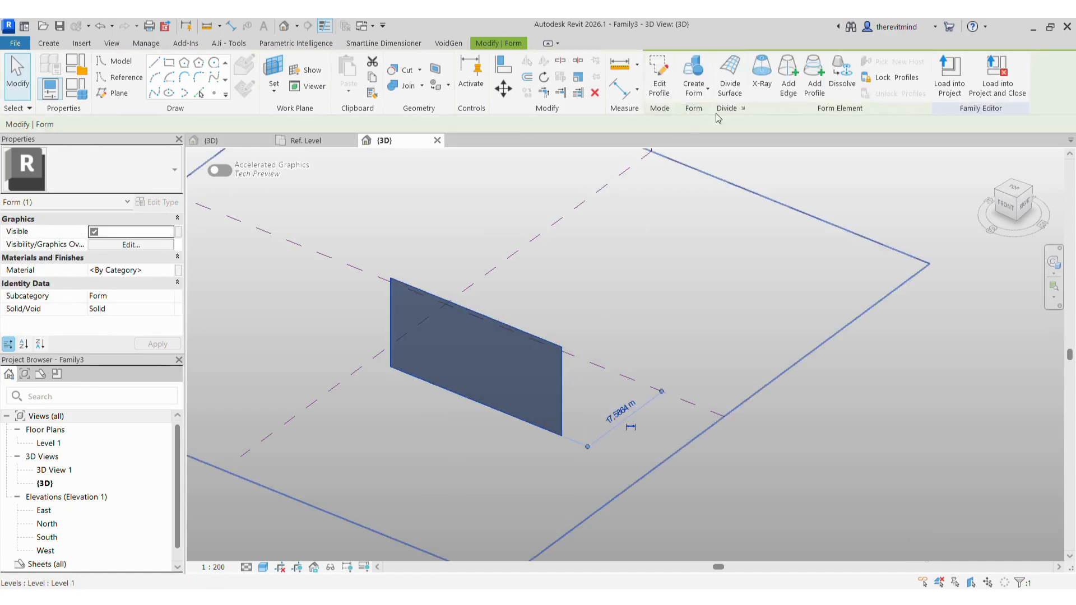
click(729, 74)
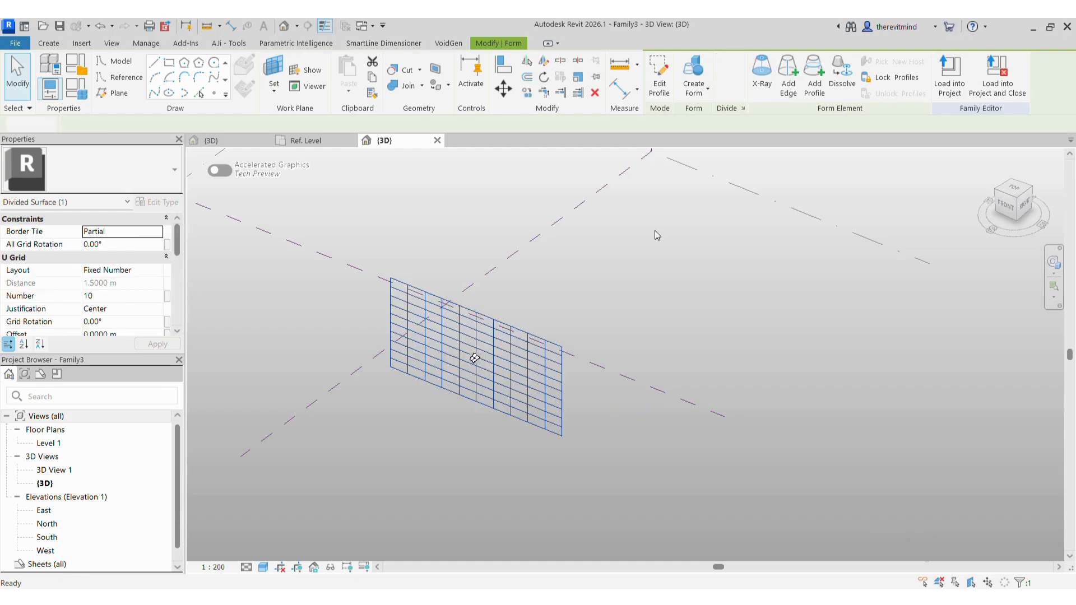
Set both grid layouts of the divided surface to Fixed Distance, with U at 1 m and V at 0.5 m
click(158, 271)
click(112, 293)
click(130, 283)
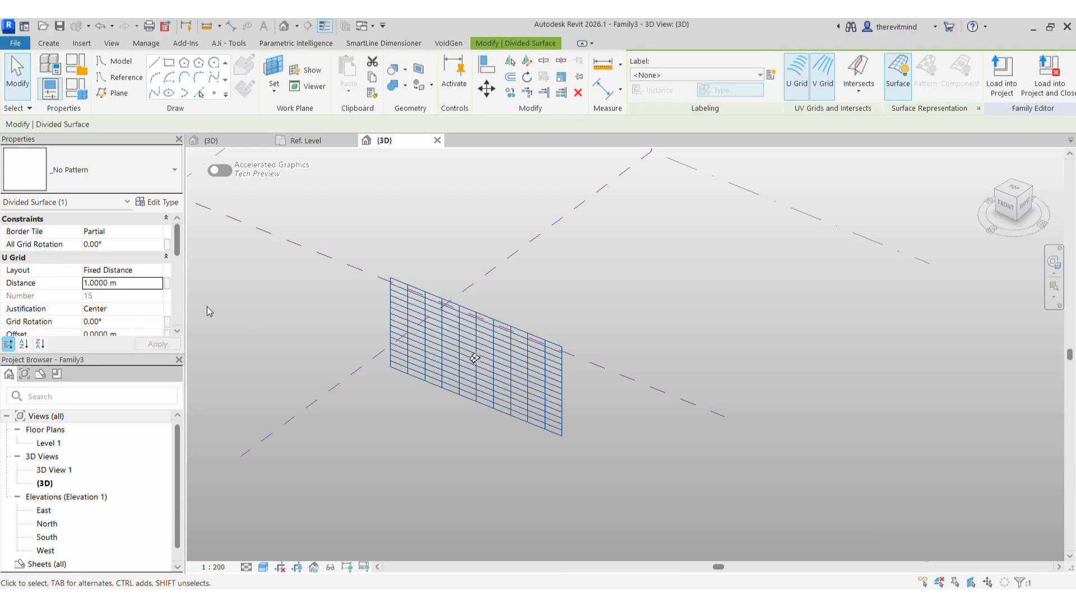
scroll(156, 289, down, 3)
click(159, 271)
click(119, 293)
click(133, 283)
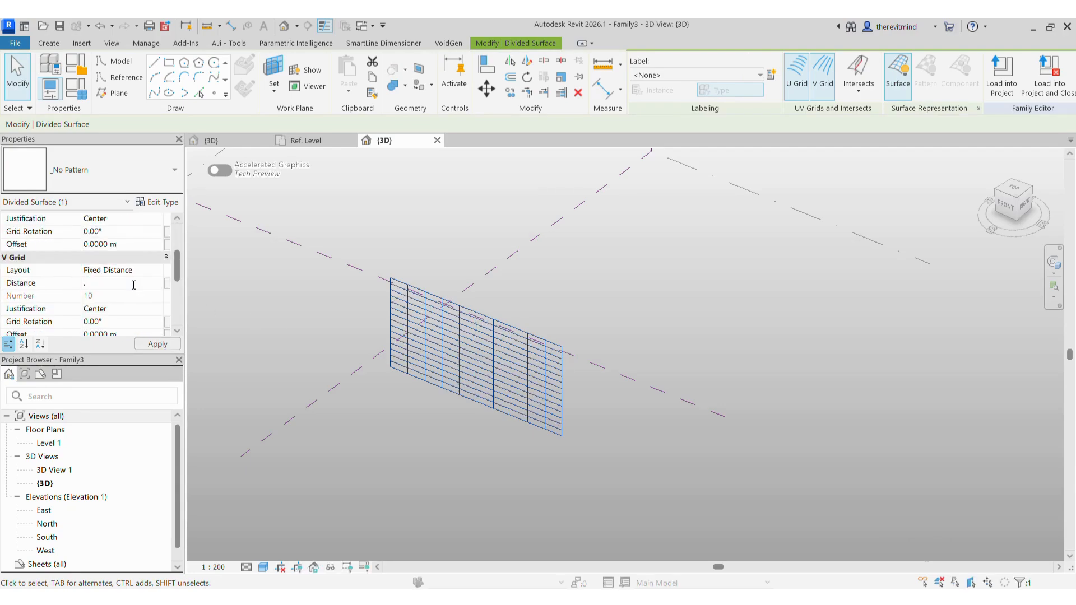
key(Return)
Change the V grid distance to 1 m and the U grid distance to 0.5 m on the divided surface
scroll(649, 381, up, 5)
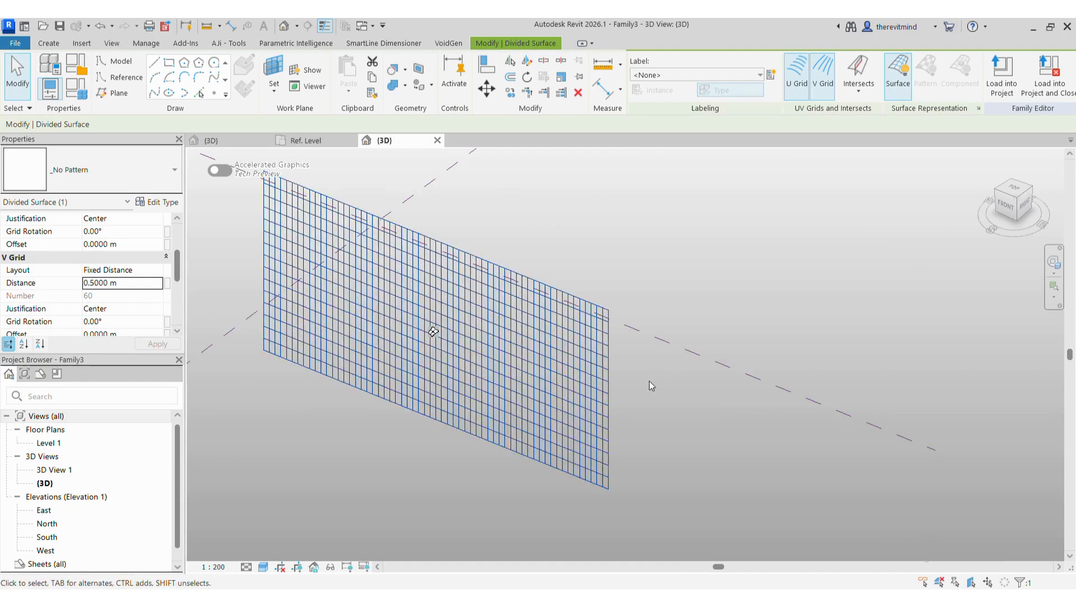
click(122, 283)
text(1.)
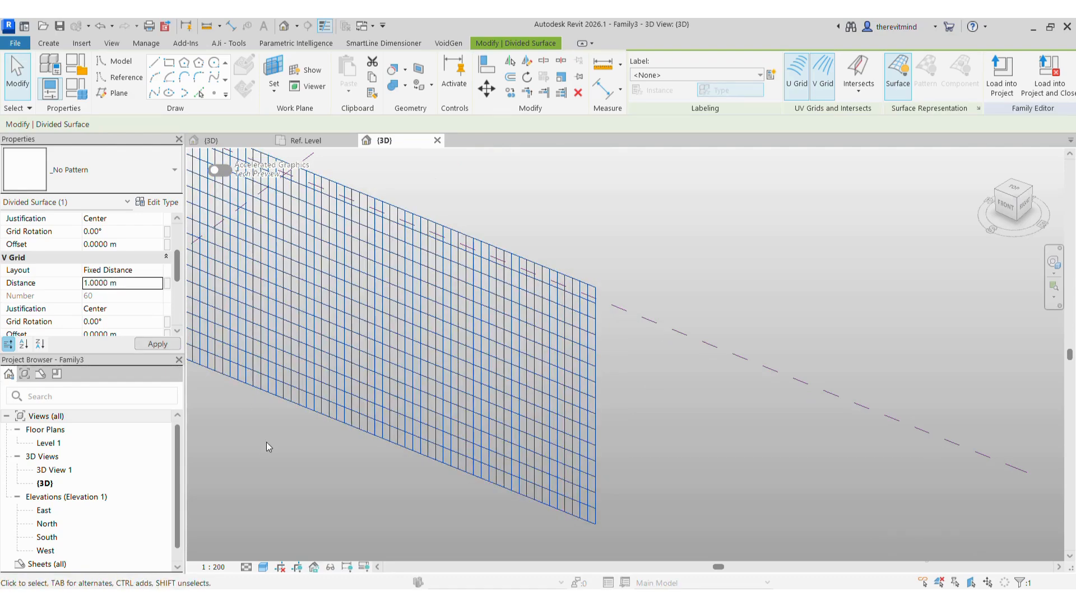
key(Return)
scroll(158, 314, up, 3)
click(142, 282)
text(.5)
key(Return)
scroll(774, 346, down, 5)
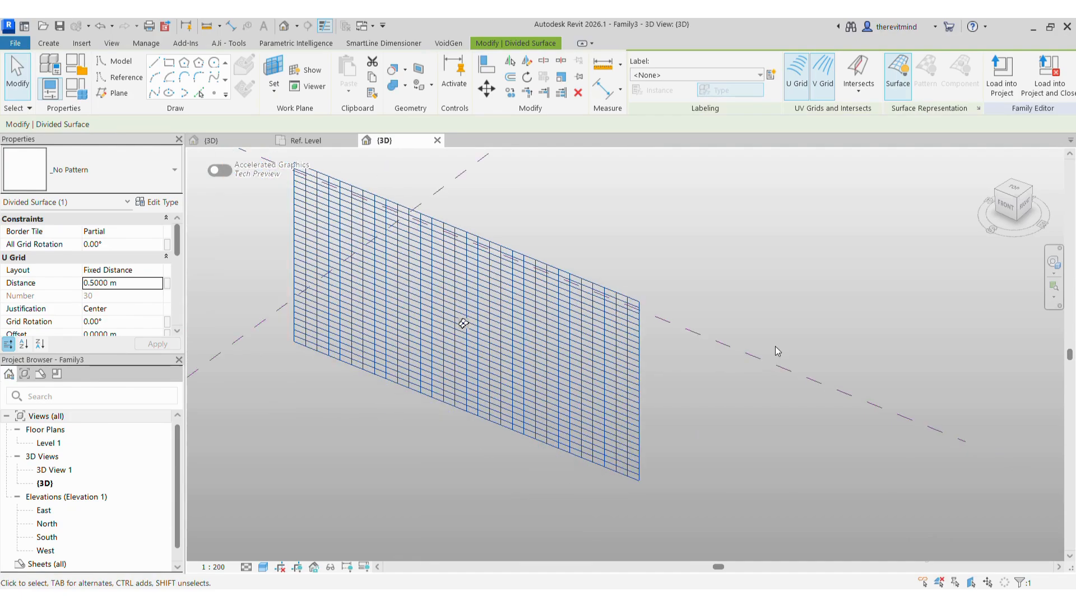
Reduce the height of the form to 5 m using its upper edge
click(762, 395)
scroll(632, 313, up, 3)
click(639, 311)
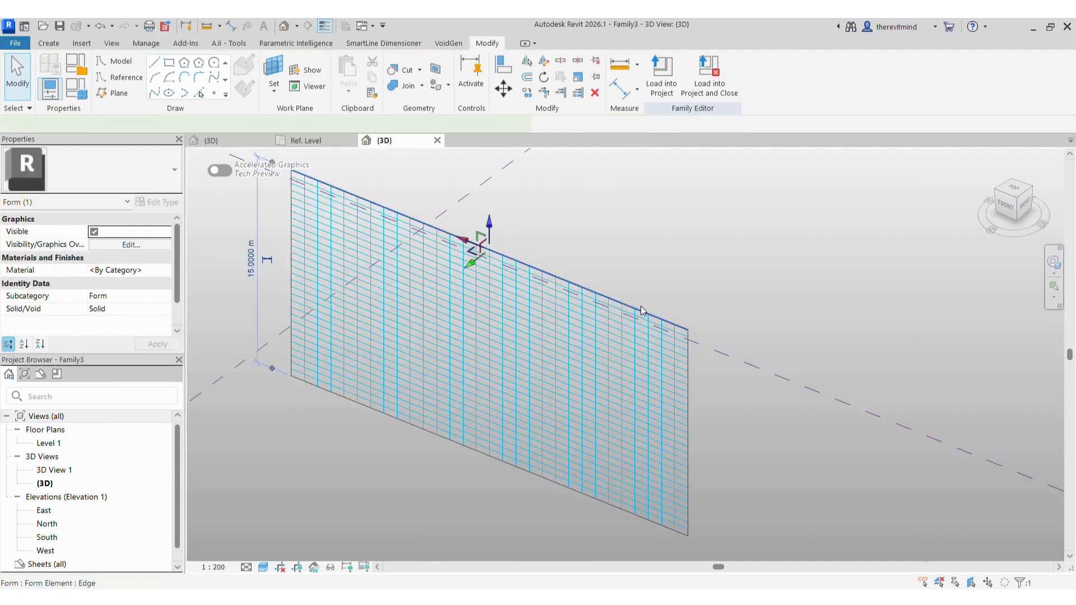
click(253, 275)
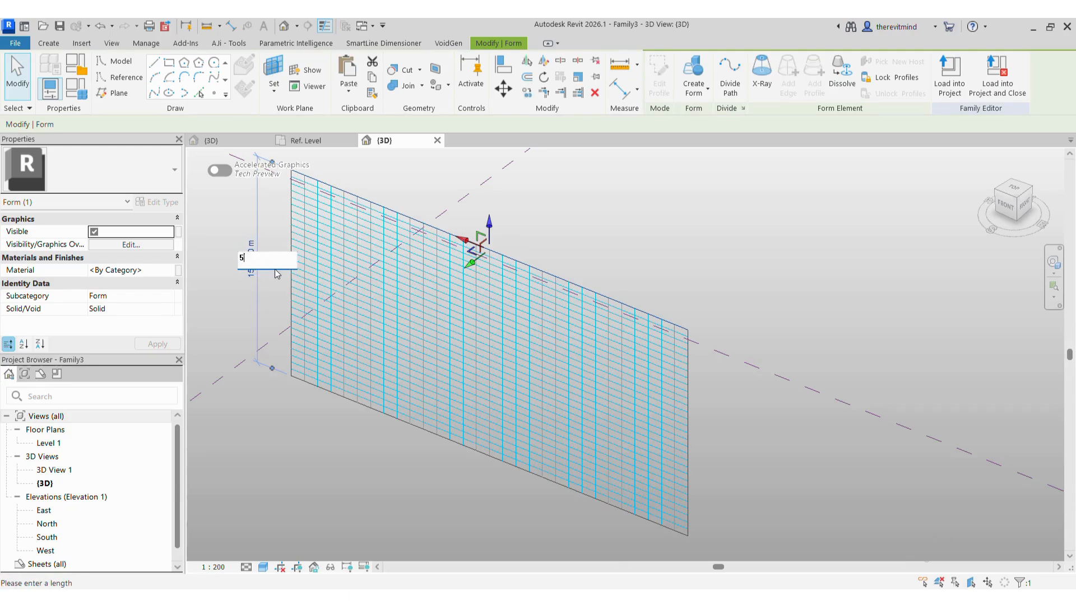
key(Return)
Shorten the form's length to 15 m using its vertical end edge
click(482, 386)
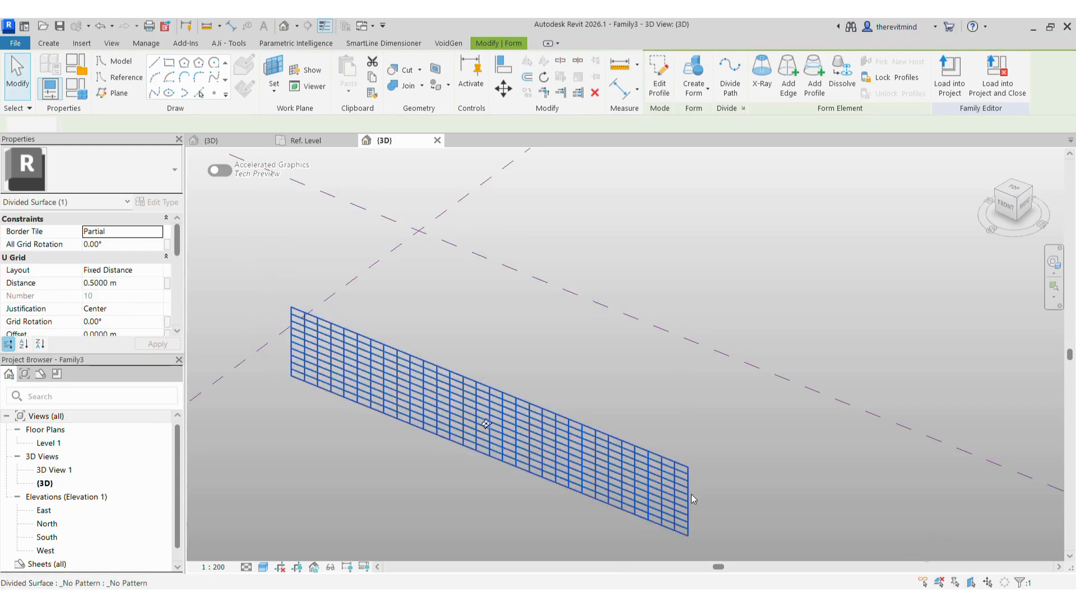
click(736, 478)
click(546, 399)
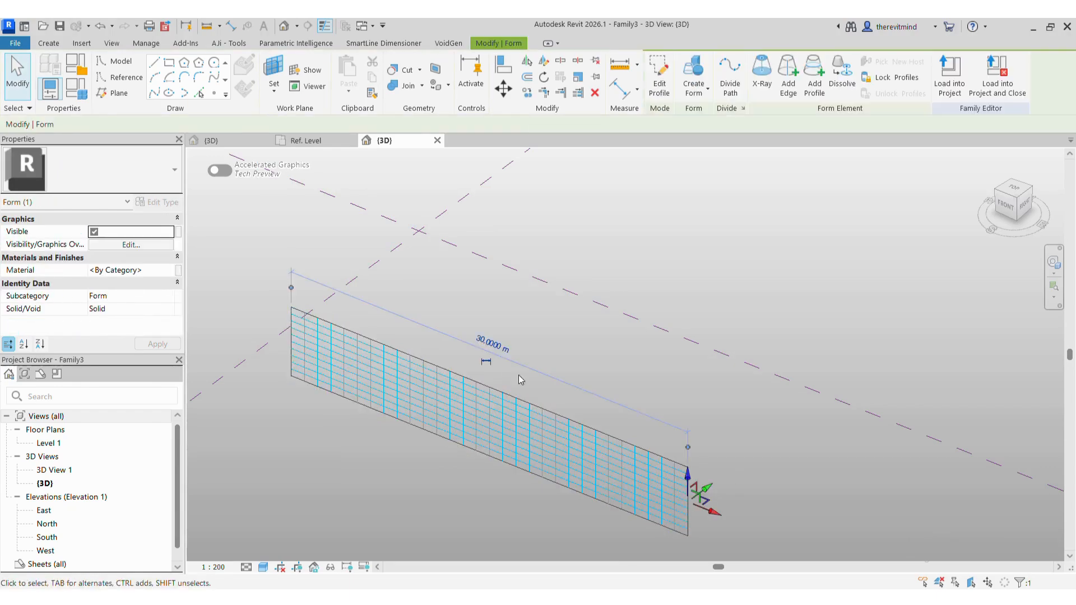
click(494, 343)
text(15)
key(Return)
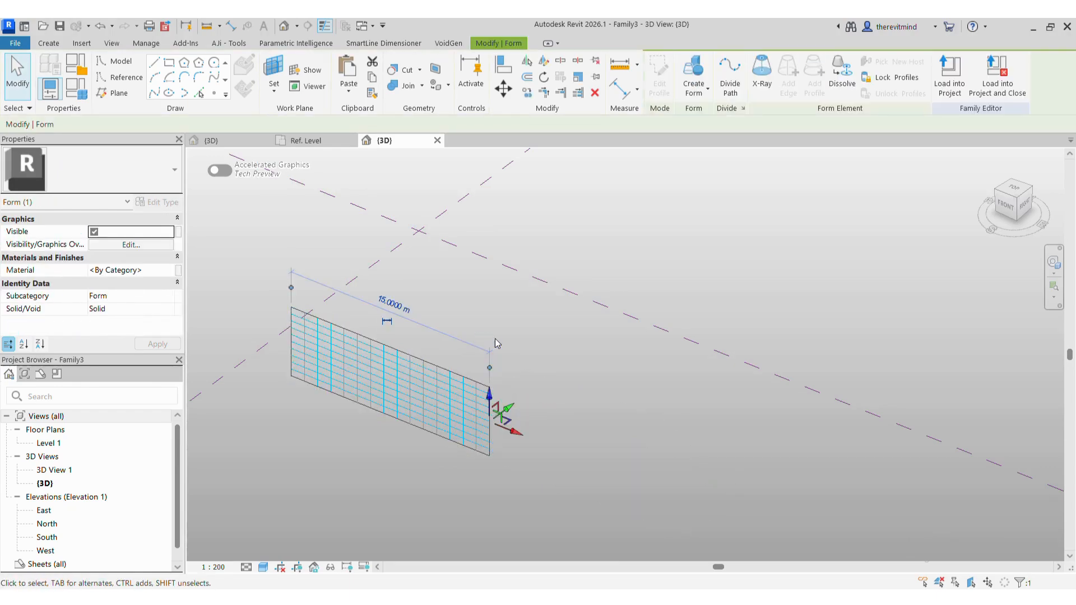
click(360, 431)
Load the "panel 2" curtain panel family into the mass family
scroll(359, 432, up, 5)
scroll(896, 519, down, 3)
scroll(421, 424, up, 3)
scroll(986, 535, up, 3)
scroll(411, 395, down, 2)
scroll(604, 484, down, 2)
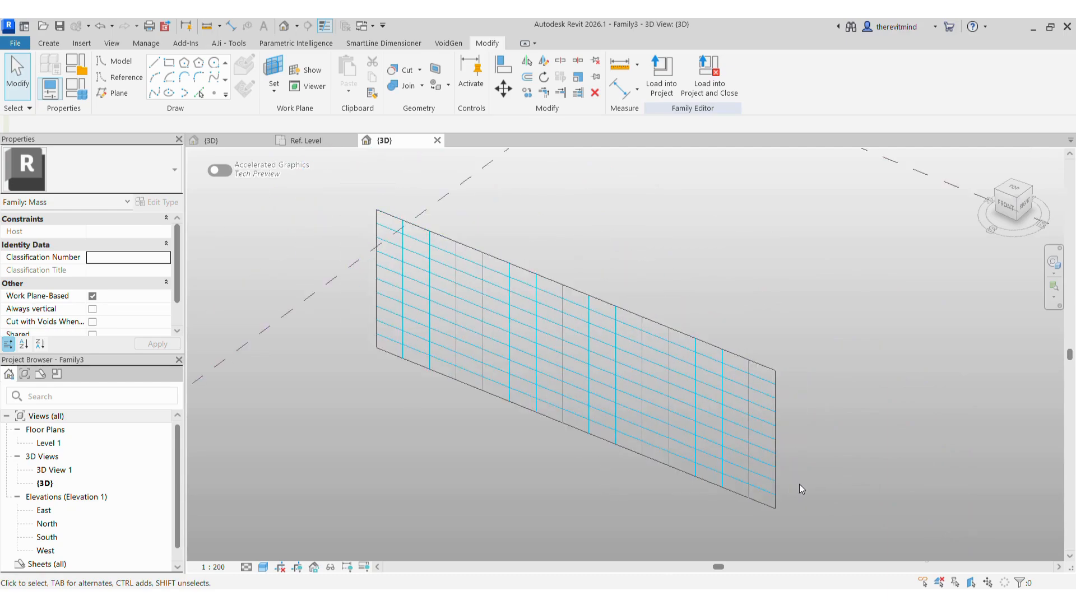
click(314, 145)
click(235, 140)
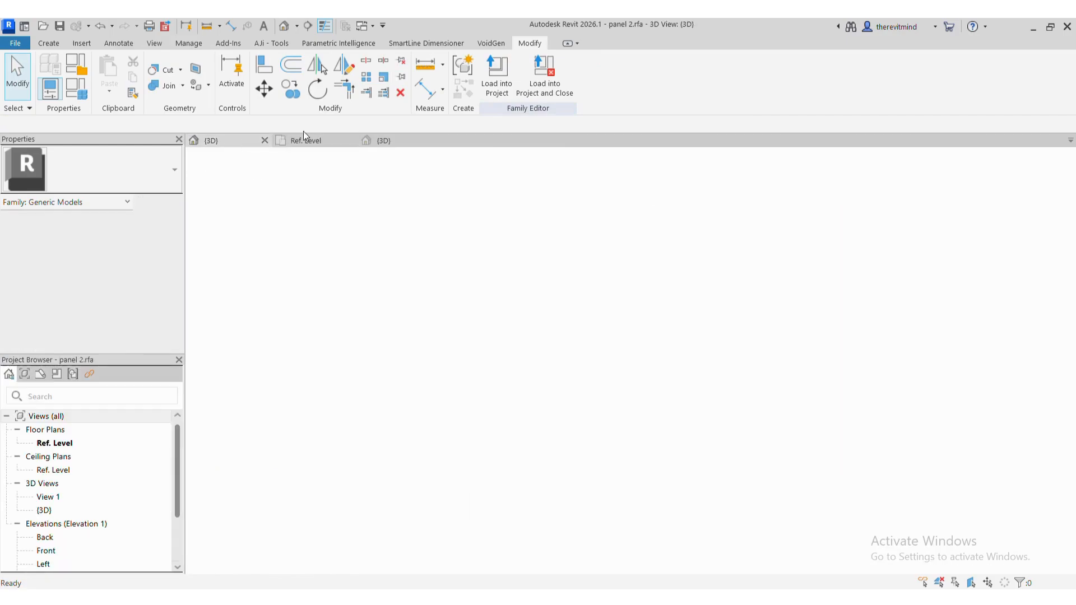
click(661, 74)
click(452, 247)
click(504, 412)
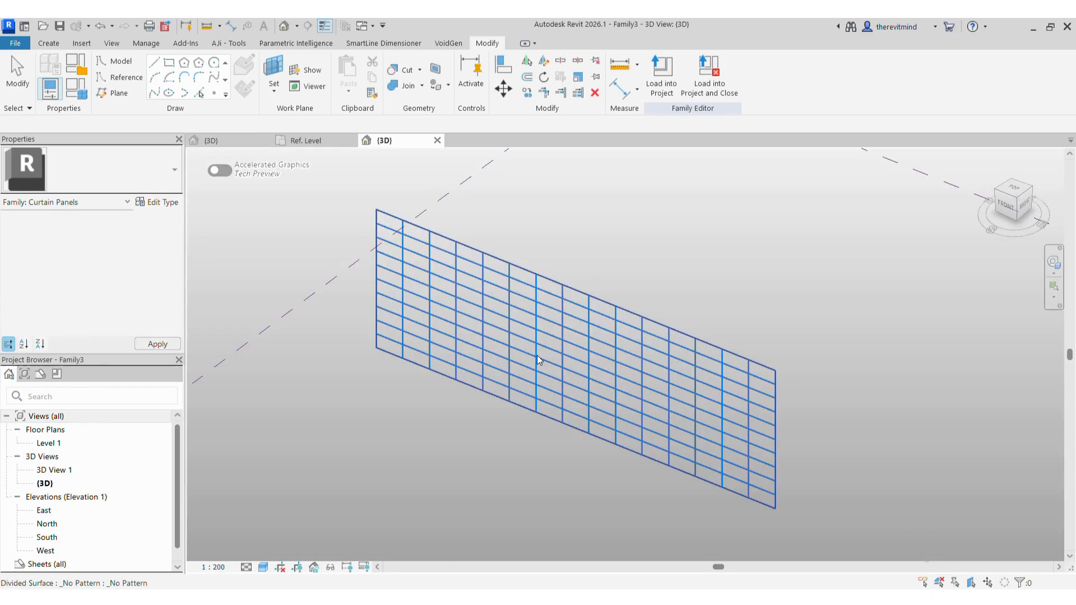
Apply the Rectangle pattern's "panel 2" type to the divided surface
click(550, 318)
click(103, 167)
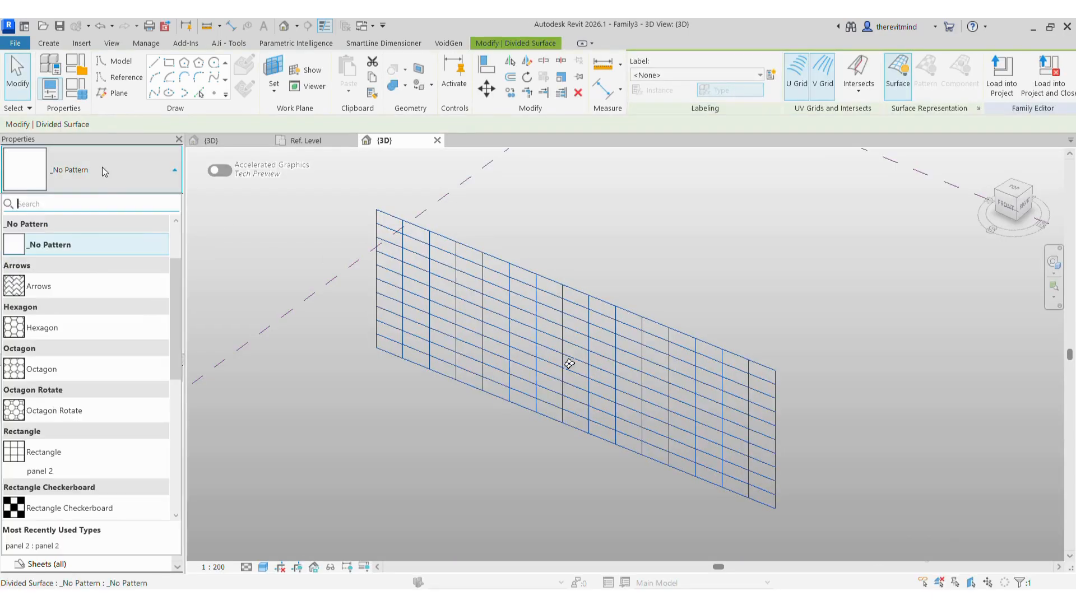
scroll(92, 314, up, 1)
scroll(90, 381, down, 1)
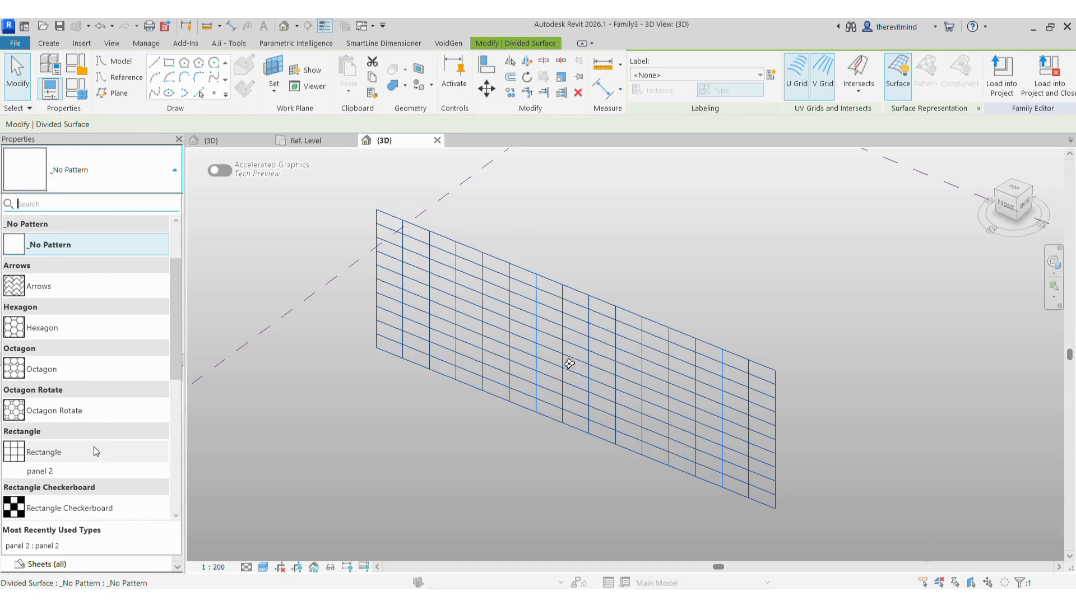
click(92, 471)
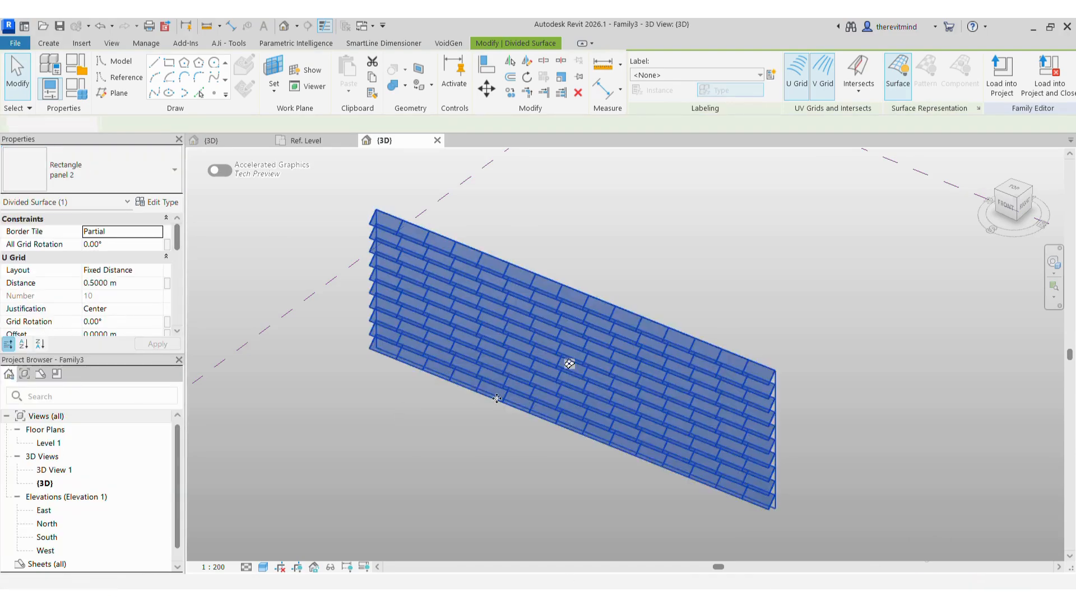
click(832, 540)
Examine the tilted panels from the side and review the grid properties of the divided surface
shift+middle_drag(825, 536, 763, 483)
scroll(766, 484, up, 3)
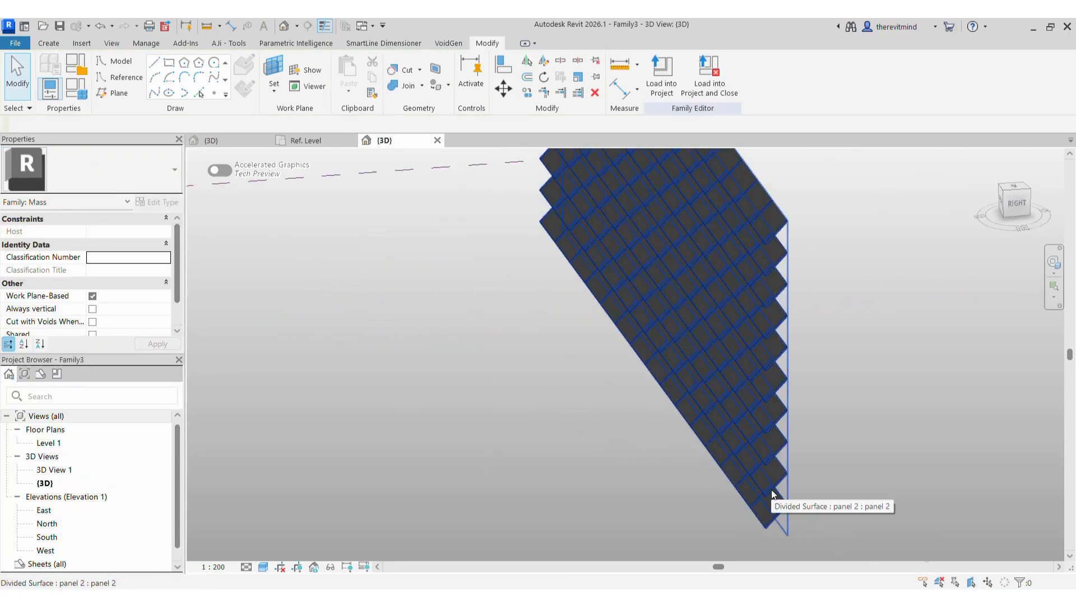
click(771, 489)
shift+middle_drag(644, 467, 547, 454)
scroll(83, 293, down, 2)
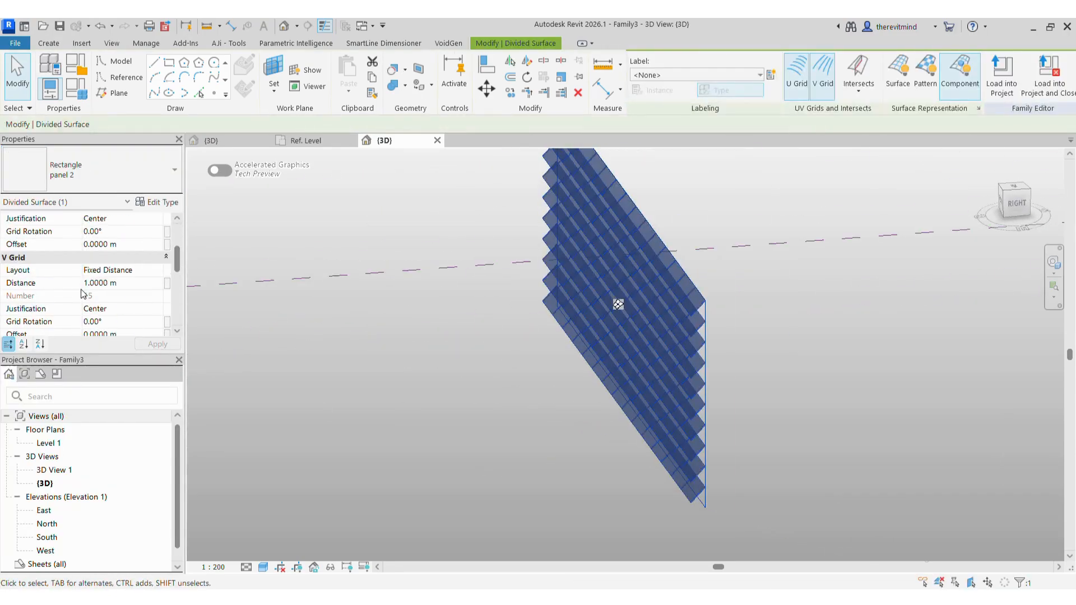
scroll(82, 291, down, 1)
click(466, 362)
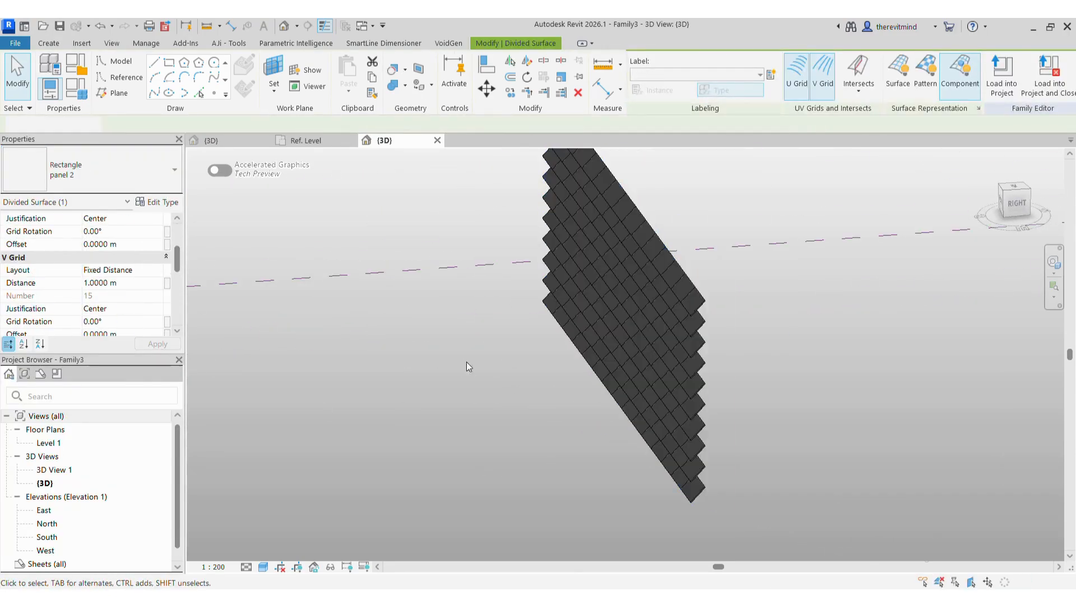
Select all "panel 2" instances in the entire project and look through their instance properties
click(686, 480)
right_click(687, 479)
mouse_move(788, 263)
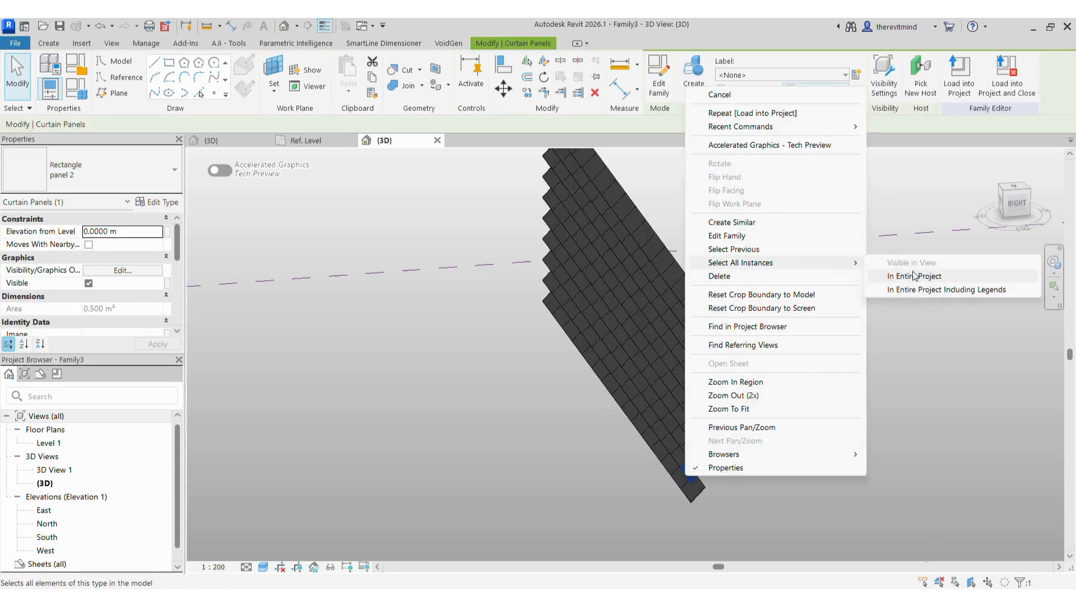
click(914, 275)
scroll(145, 271, down, 1)
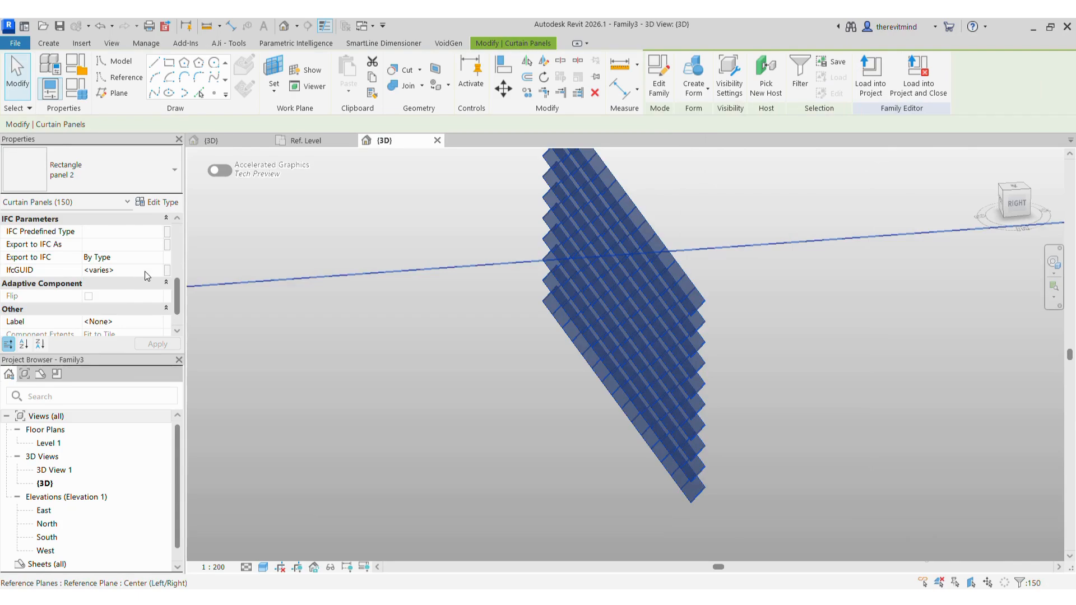
scroll(144, 271, down, 1)
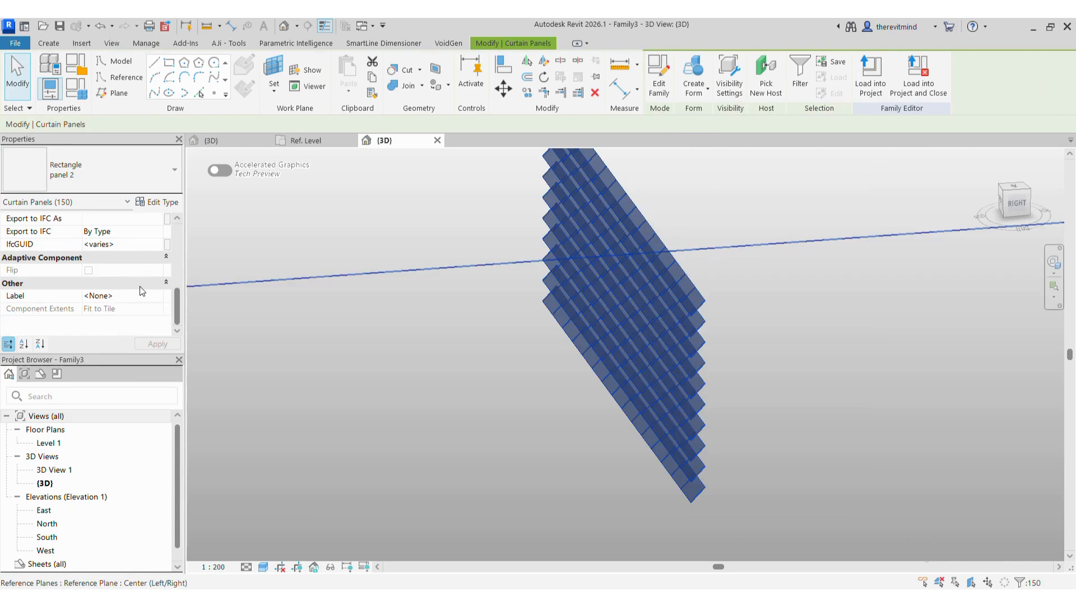
scroll(139, 289, up, 5)
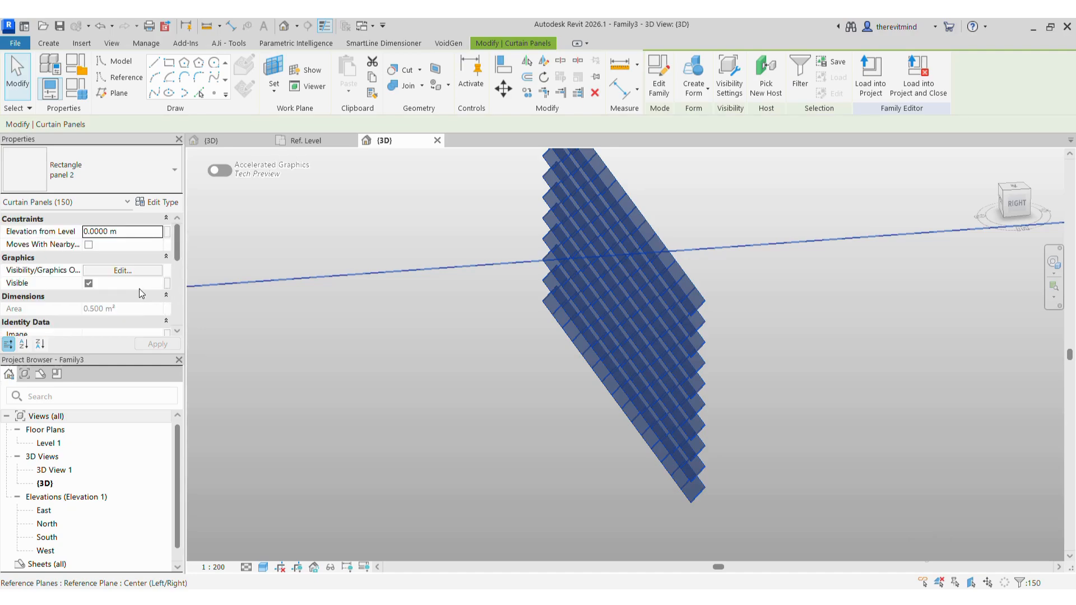
scroll(139, 289, down, 5)
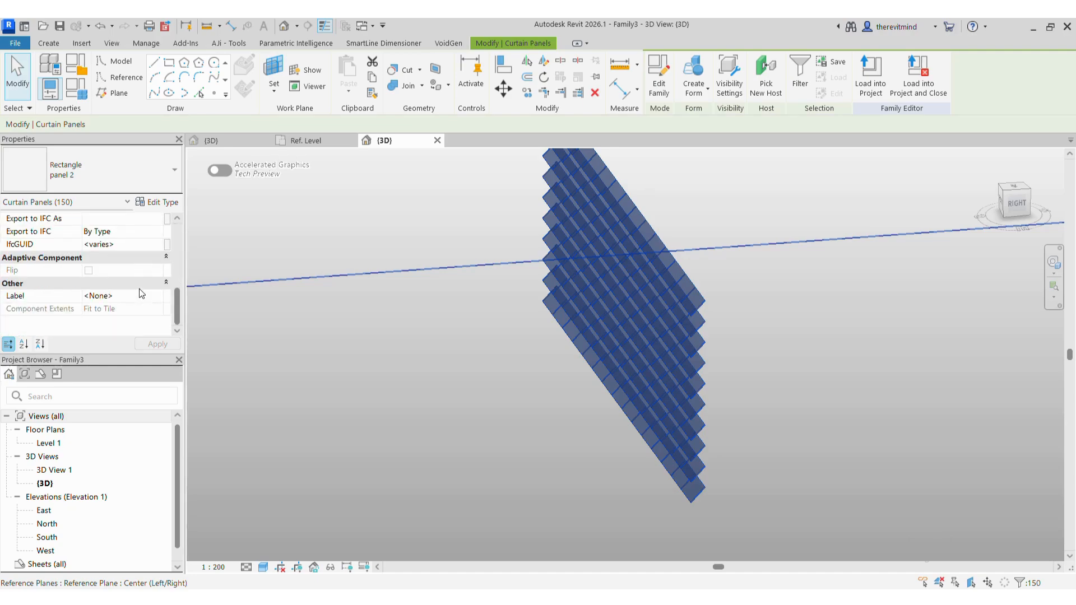
key(Escape)
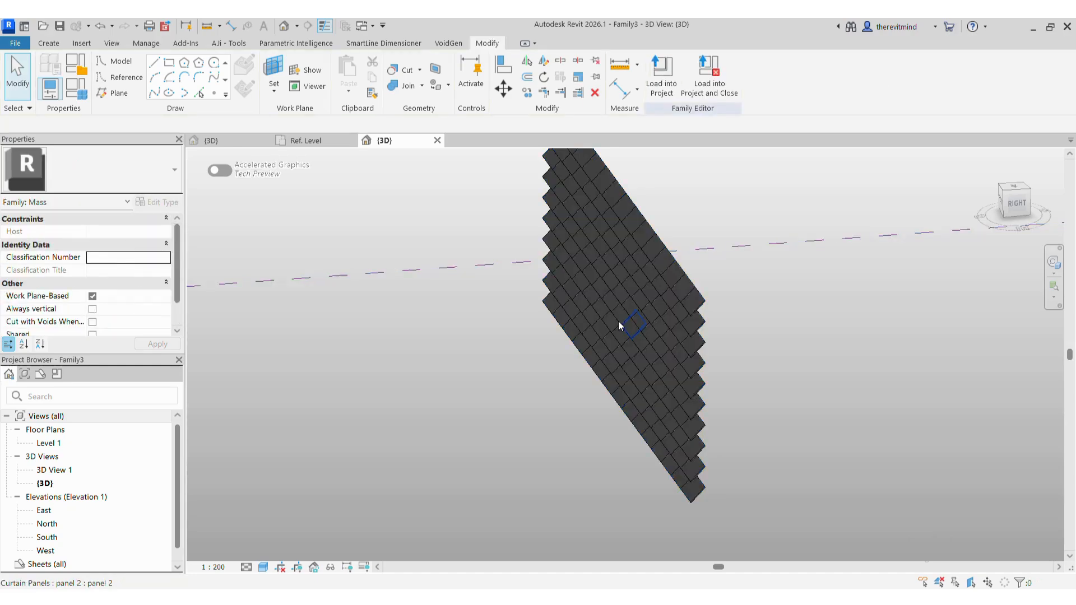
Look through the instance properties of a single panel near the middle of the surface
click(619, 322)
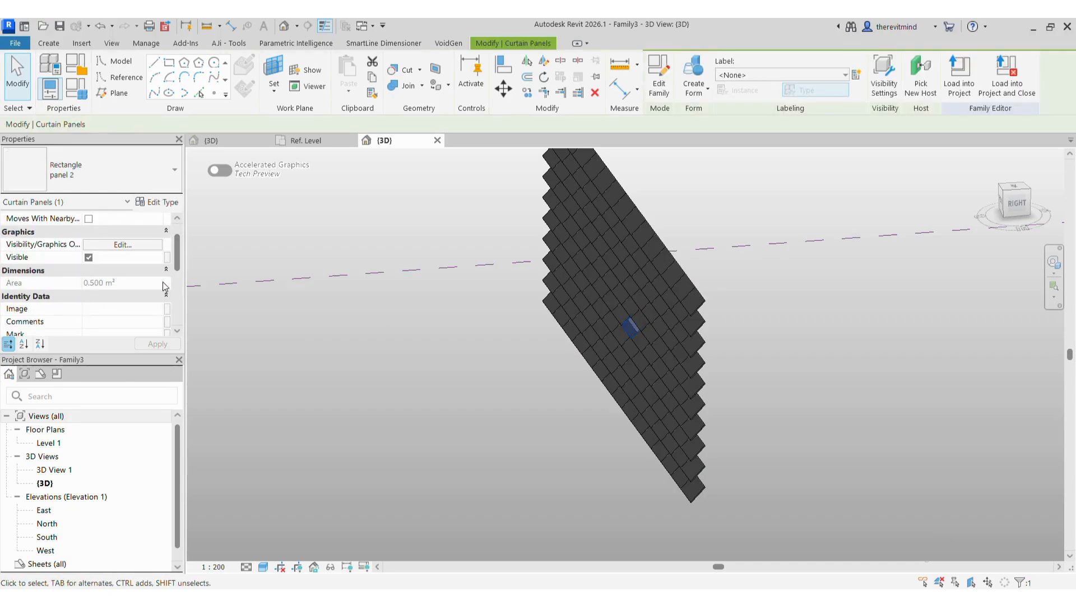
scroll(146, 288, down, 5)
scroll(147, 290, up, 8)
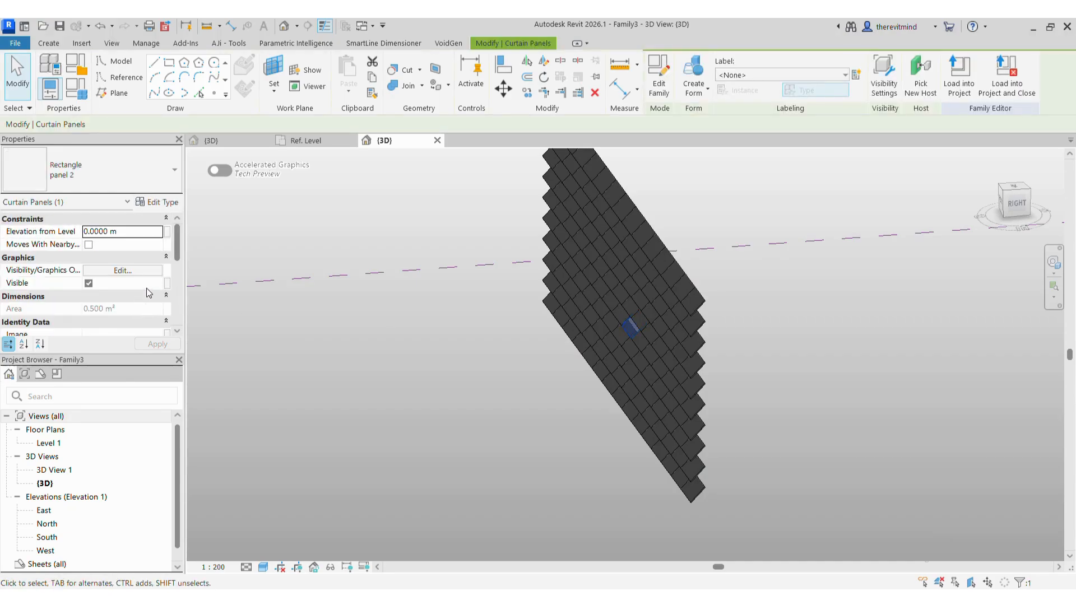
click(472, 383)
Switch to the generic model component family and show it in its default 3D view
click(306, 140)
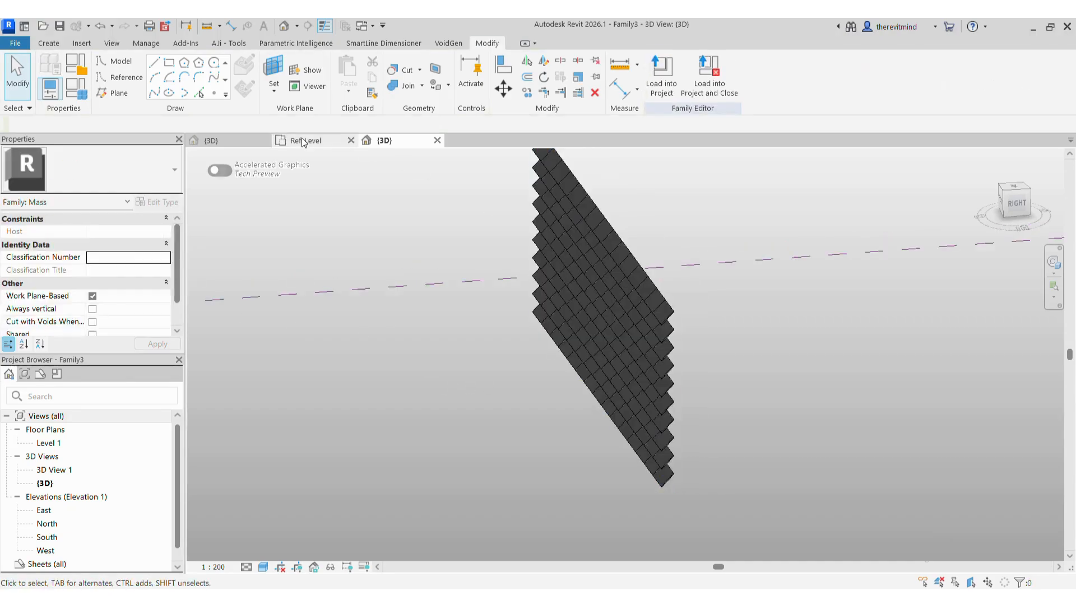
click(285, 25)
click(669, 366)
scroll(140, 280, down, 3)
scroll(157, 283, up, 3)
click(388, 332)
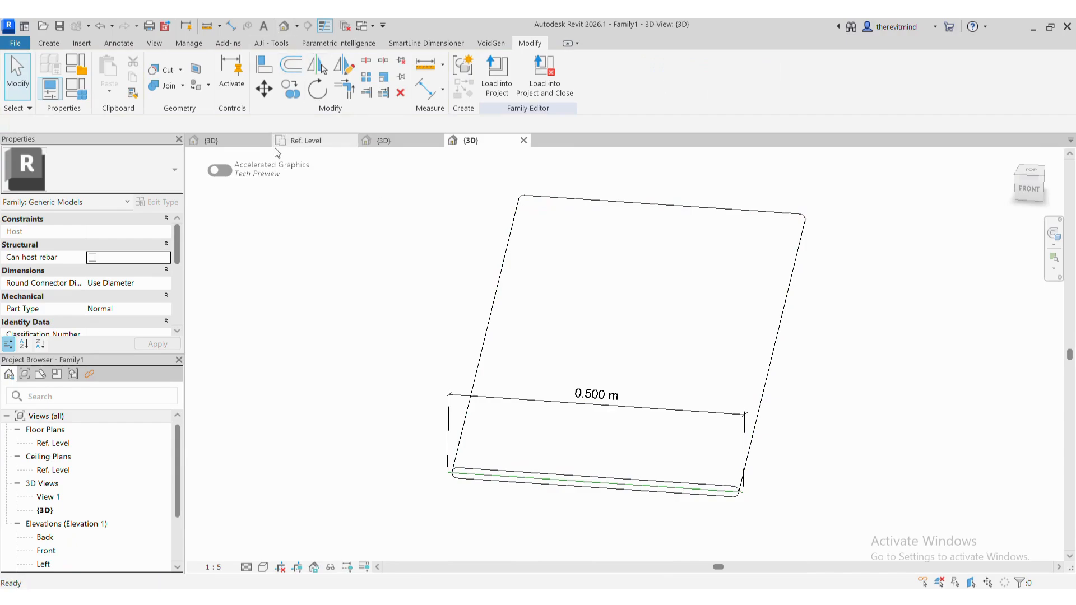
In the panel 2 family, associate the nested component's Angle with a new instance family parameter named Angle
click(230, 140)
click(564, 347)
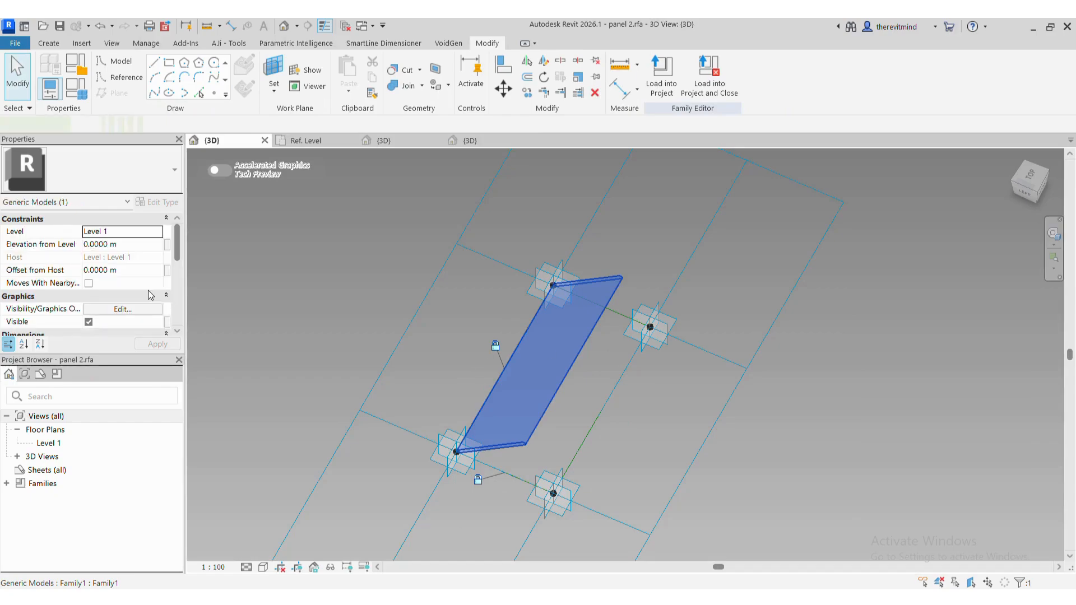
scroll(116, 284, down, 2)
click(167, 282)
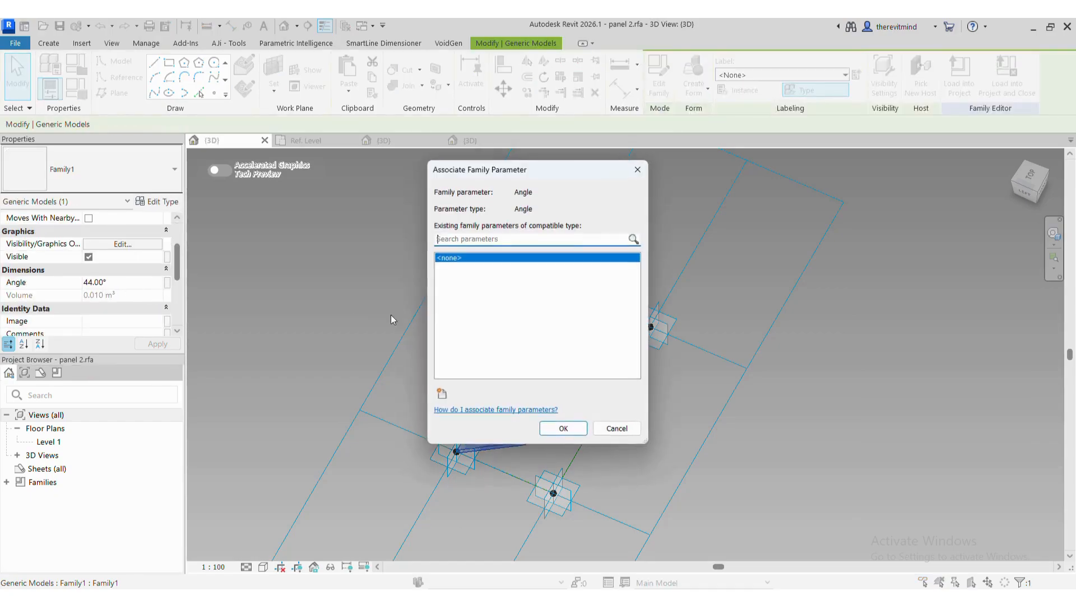
click(441, 392)
click(217, 346)
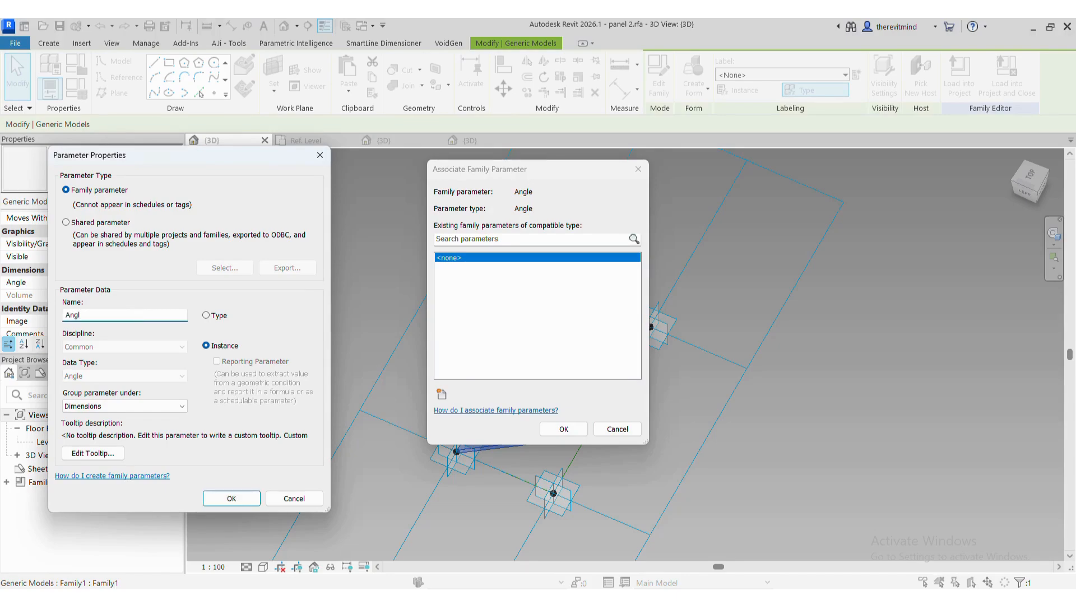
click(229, 498)
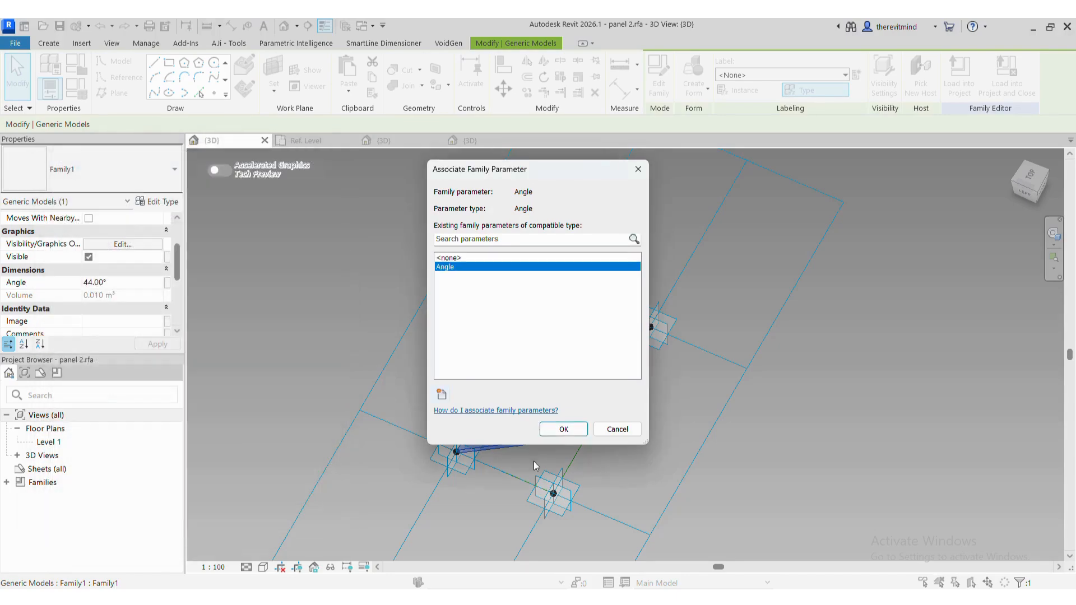
click(563, 430)
click(687, 268)
Load the panel 2 family into Family3, overwriting the existing version
click(661, 73)
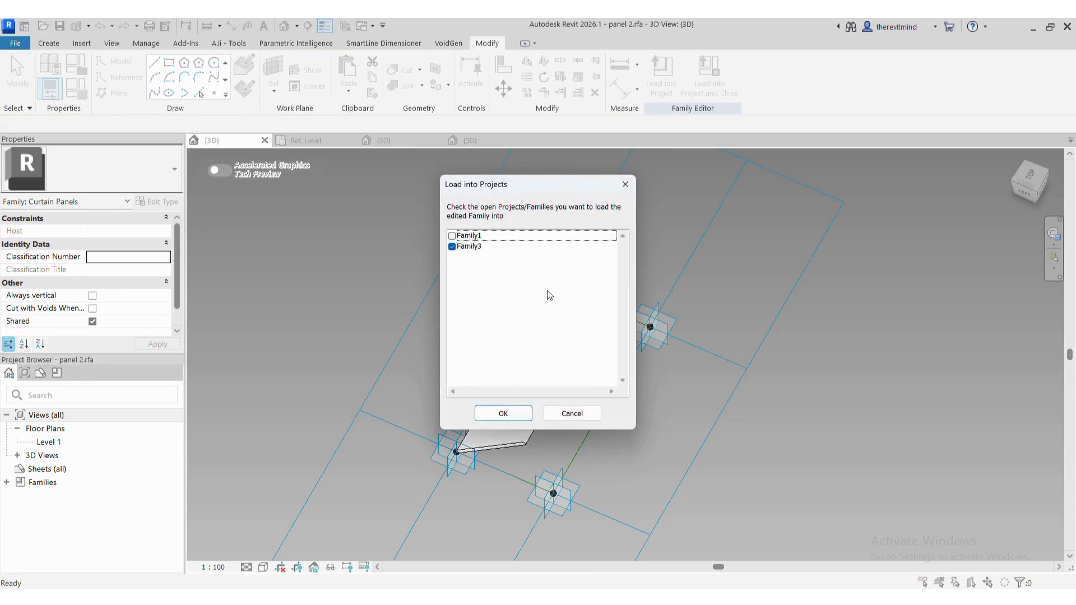
click(500, 414)
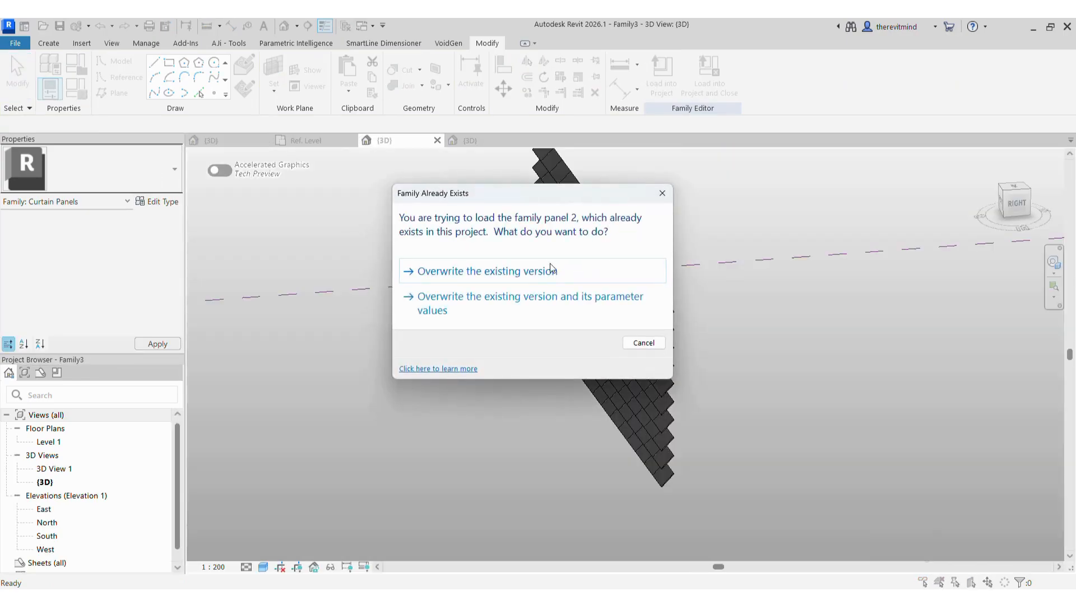
click(550, 271)
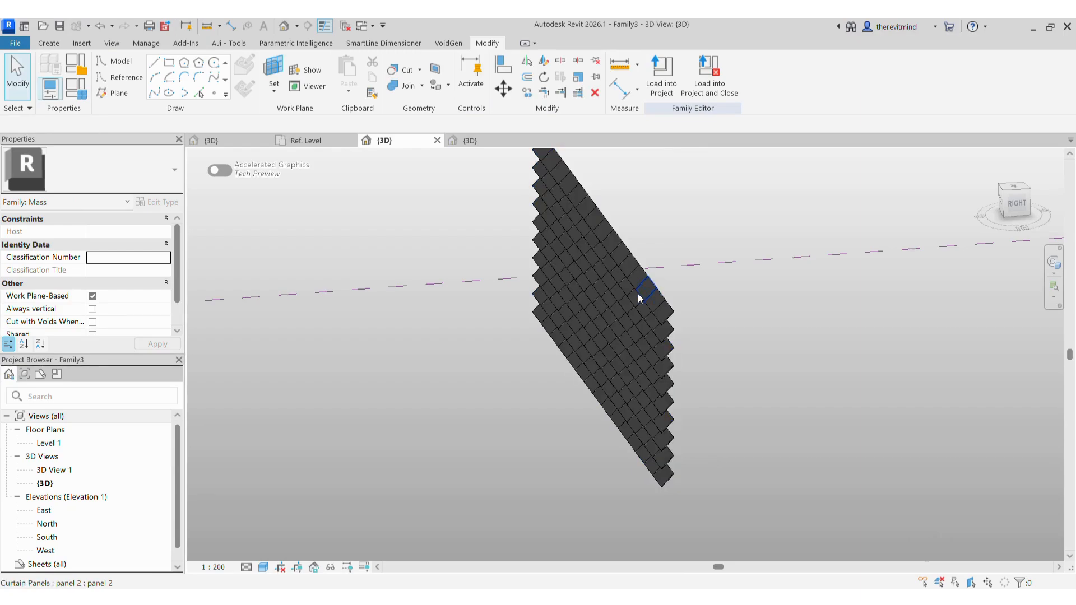
Select all panel 2 instances on the divided surface and set their Angle to 1°
right_click(637, 294)
mouse_move(769, 378)
click(851, 393)
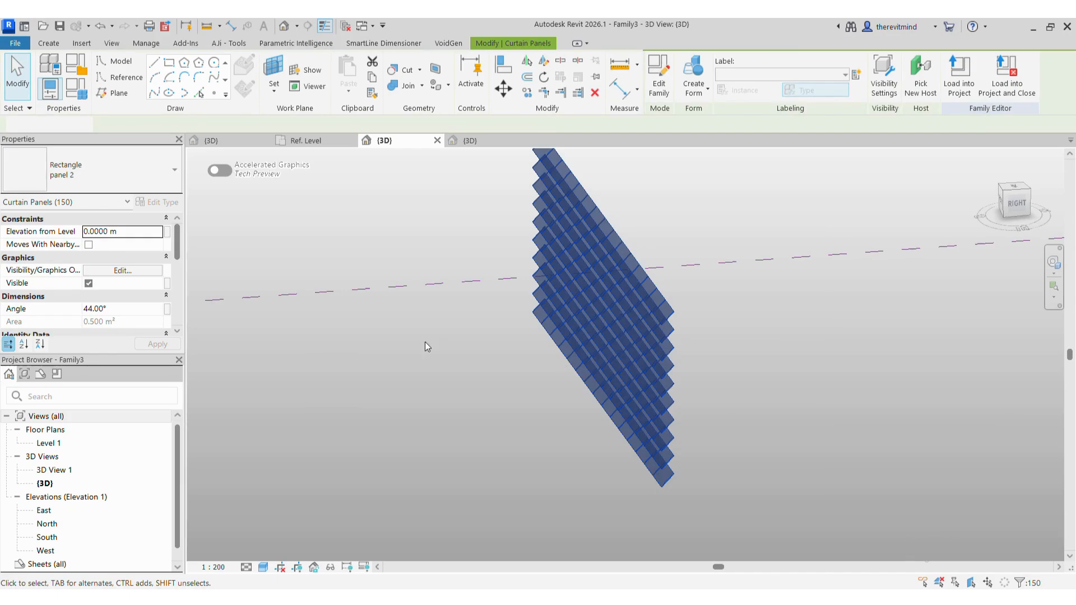
click(133, 307)
text(1)
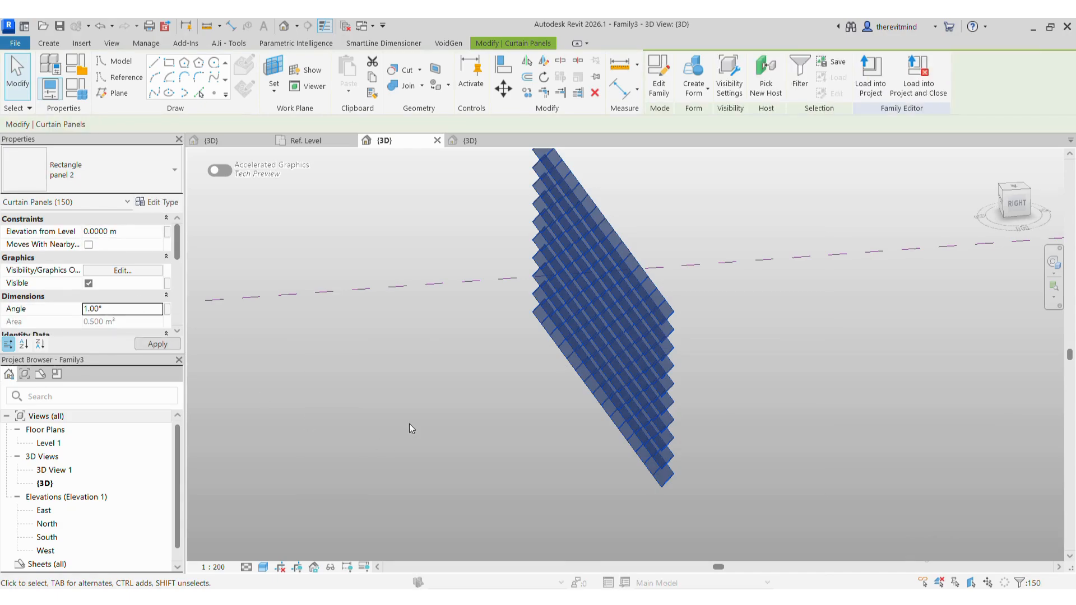
click(409, 424)
Select five scattered panels across the surface and set their Angle to 88°
shift+middle_drag(410, 422, 804, 363)
scroll(481, 523, up, 2)
scroll(481, 527, down, 3)
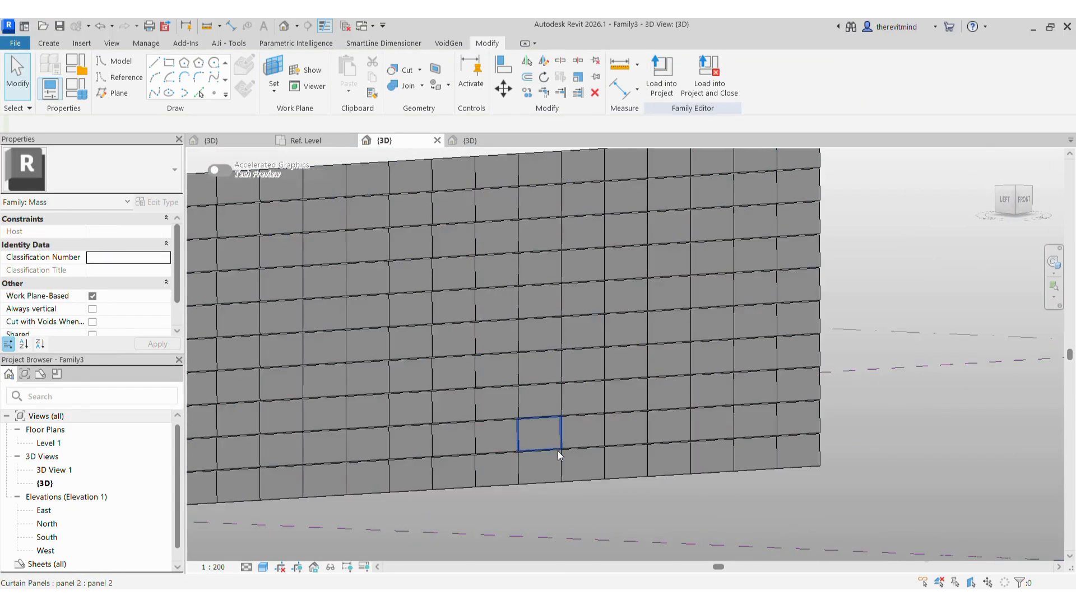
click(556, 452)
scroll(557, 452, down, 2)
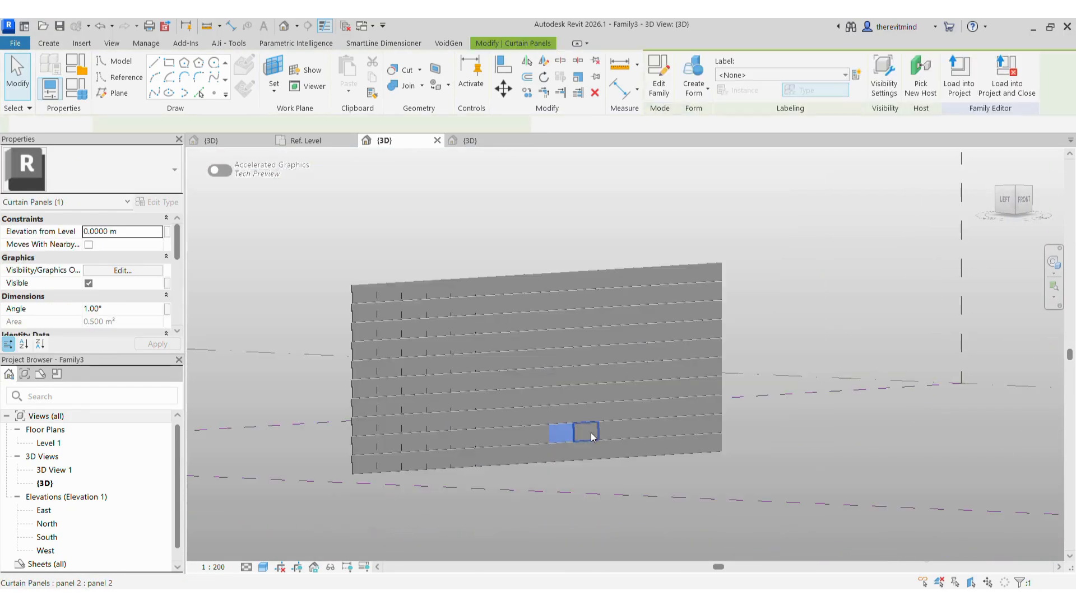
ctrl+click(436, 397)
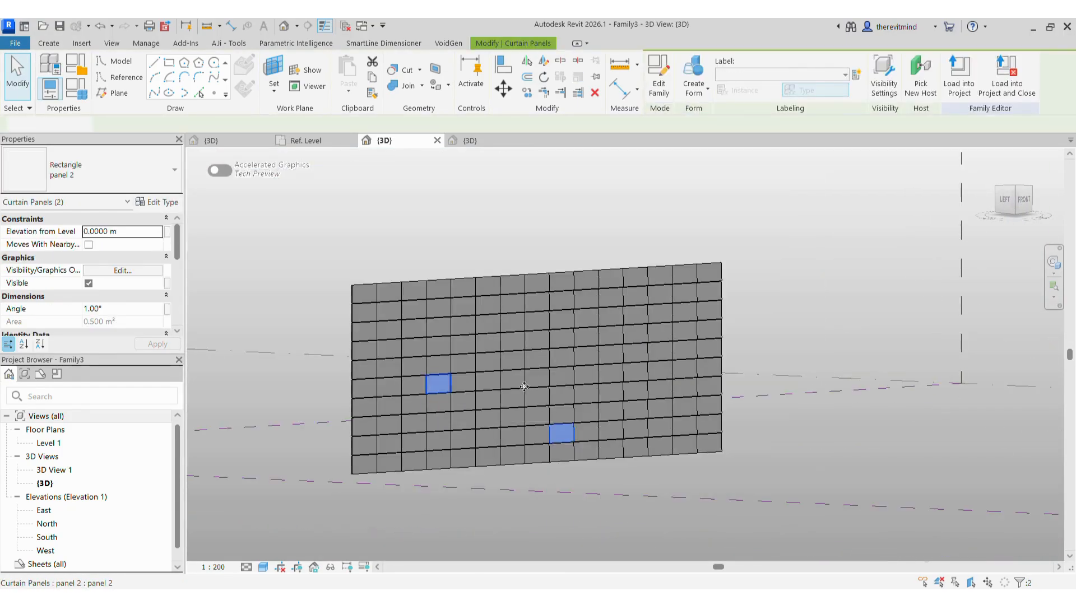
ctrl+click(564, 374)
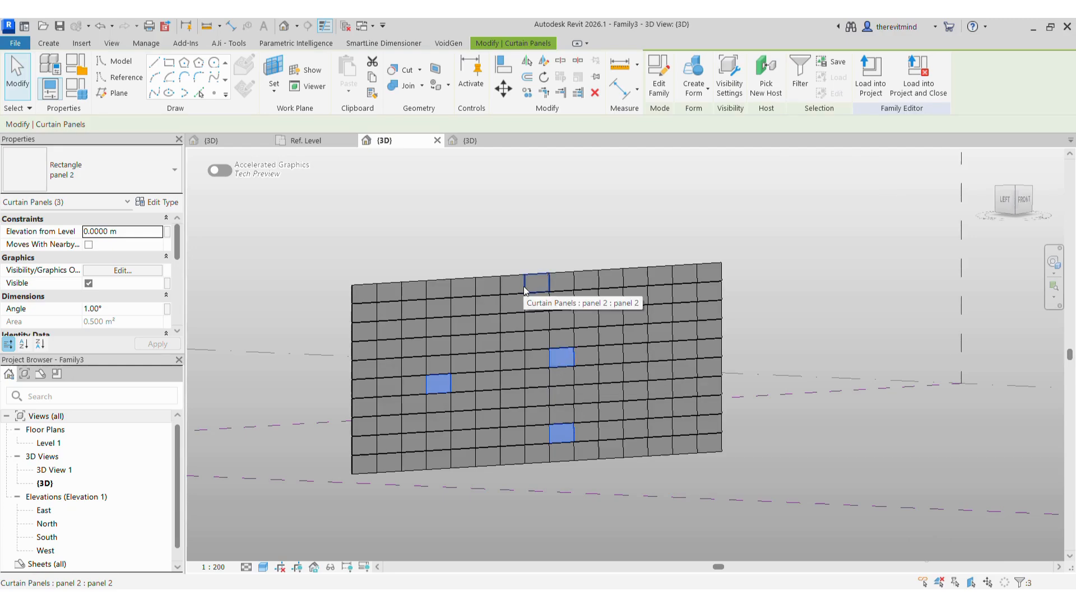
ctrl+click(526, 289)
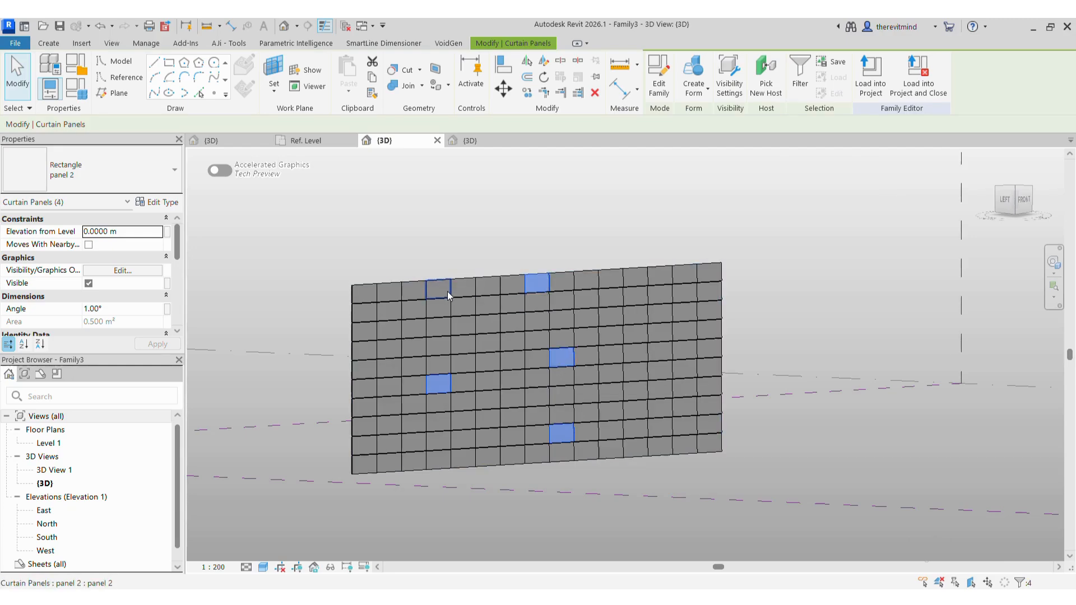
ctrl+click(448, 296)
click(137, 283)
text(90)
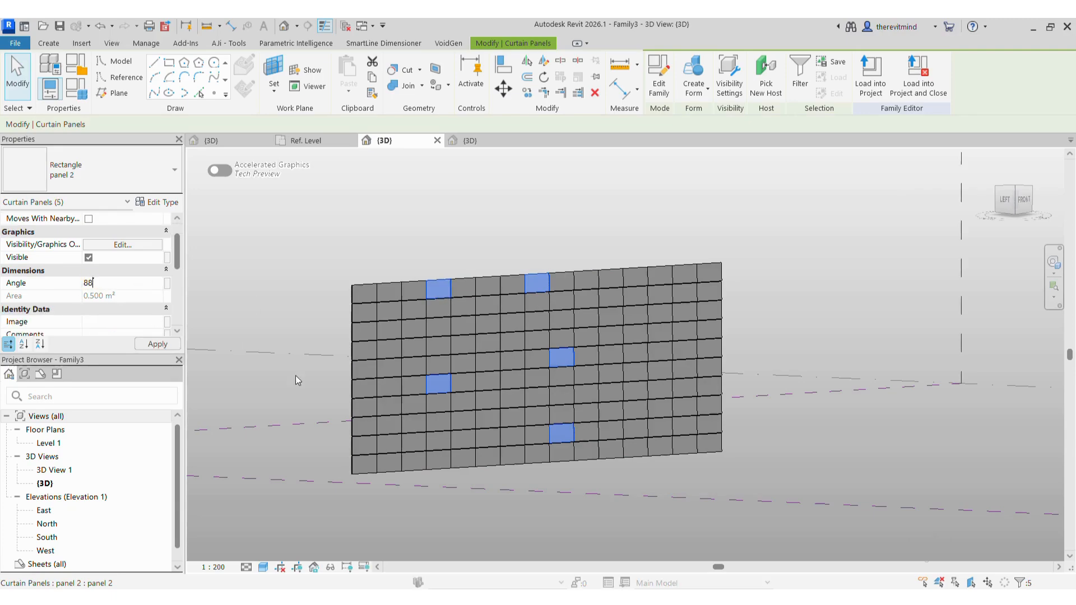
key(Return)
click(702, 457)
Select seven other closed panels spread over the surface and set their Angle to 60°
mouse_move(776, 516)
shift+middle_down()
mouse_move(600, 597)
mouse_move(547, 526)
shift+middle_up()
click(630, 413)
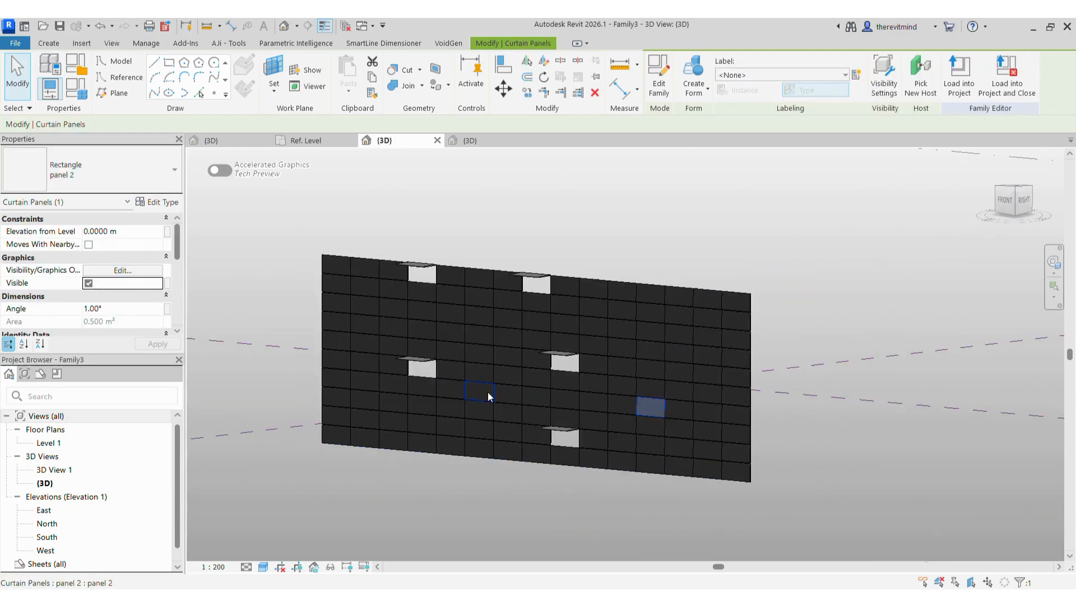
ctrl+click(489, 397)
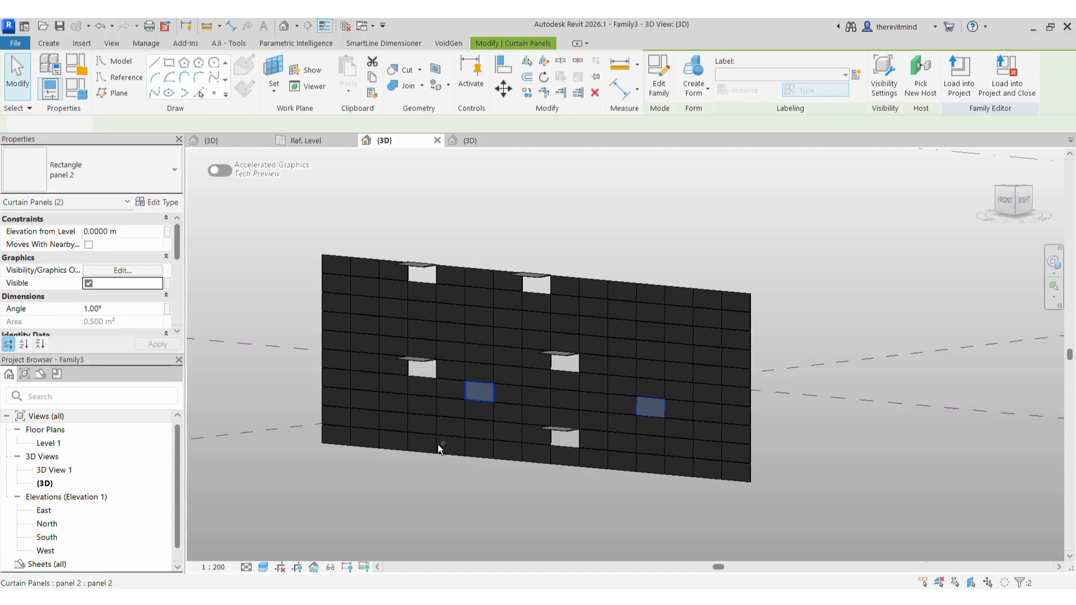
ctrl+click(399, 441)
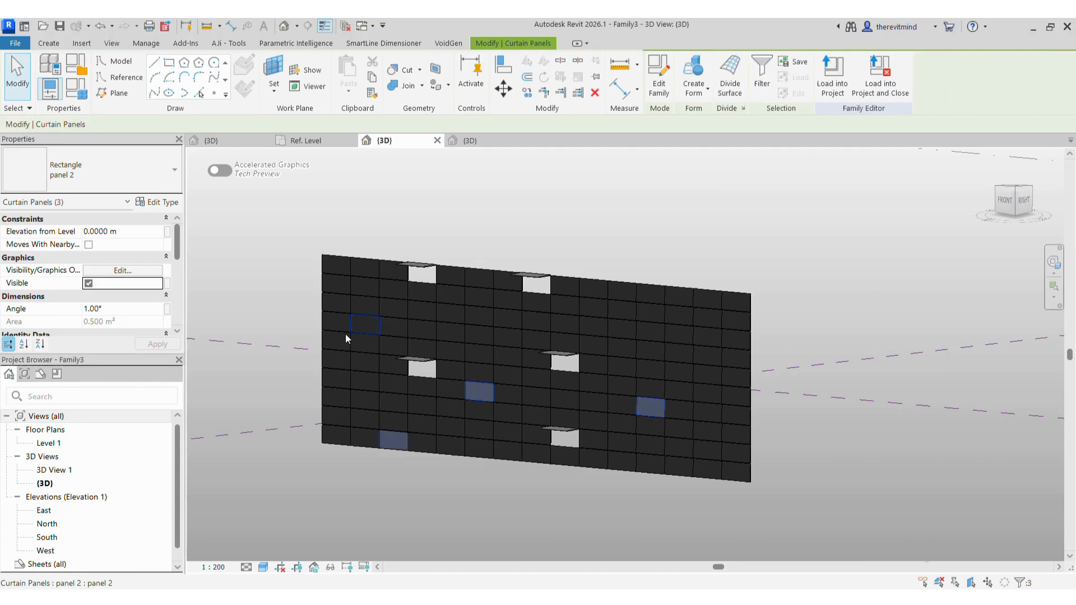
ctrl+click(669, 315)
ctrl+click(721, 367)
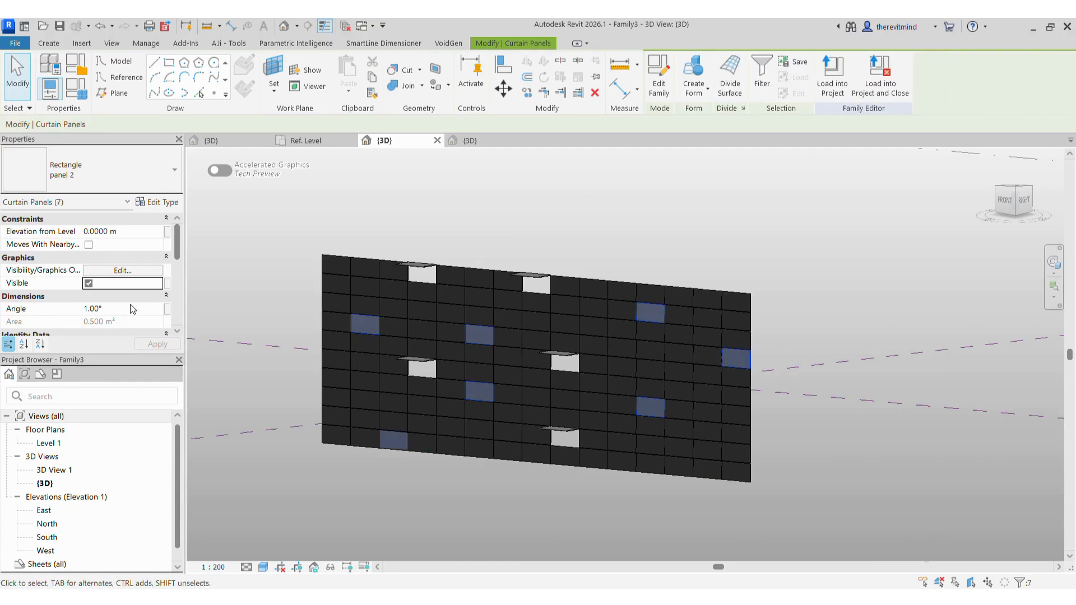
click(128, 305)
text(60)
click(642, 498)
Select five more closed panels among the opened ones and set their Angle to 11°
shift+middle_drag(642, 497, 572, 444)
scroll(571, 445, up, 4)
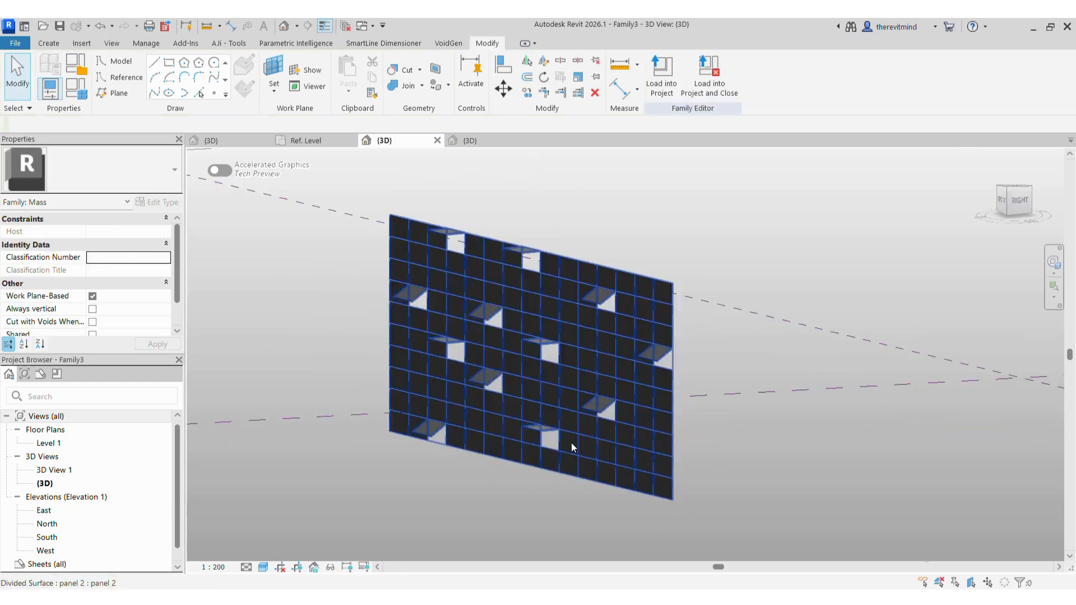
click(572, 447)
ctrl+click(519, 371)
ctrl+click(371, 365)
ctrl+click(537, 278)
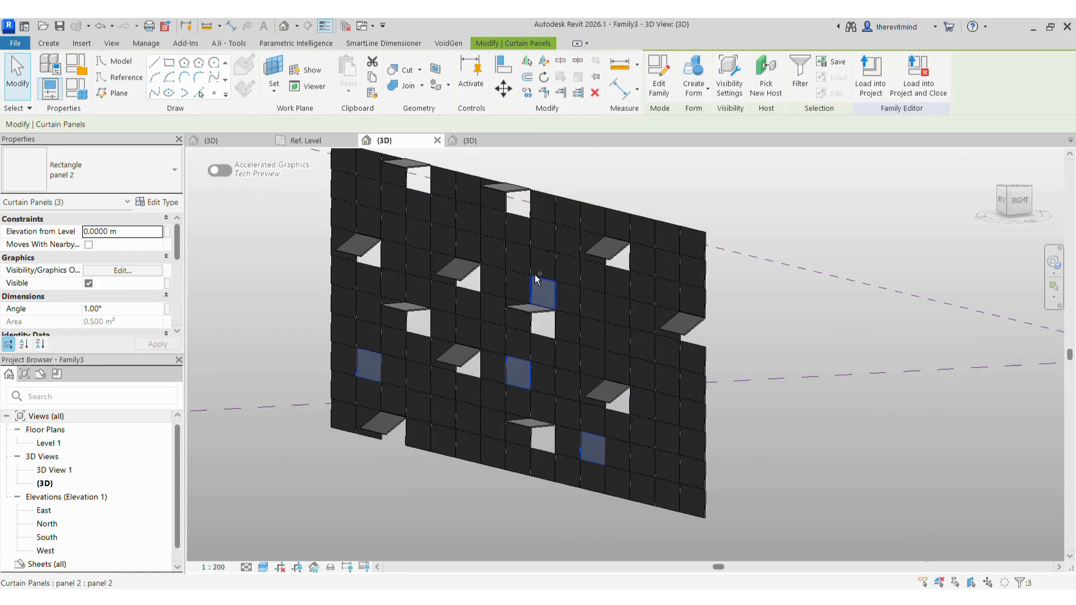
ctrl+click(521, 240)
click(121, 309)
double_click(121, 309)
text(1)
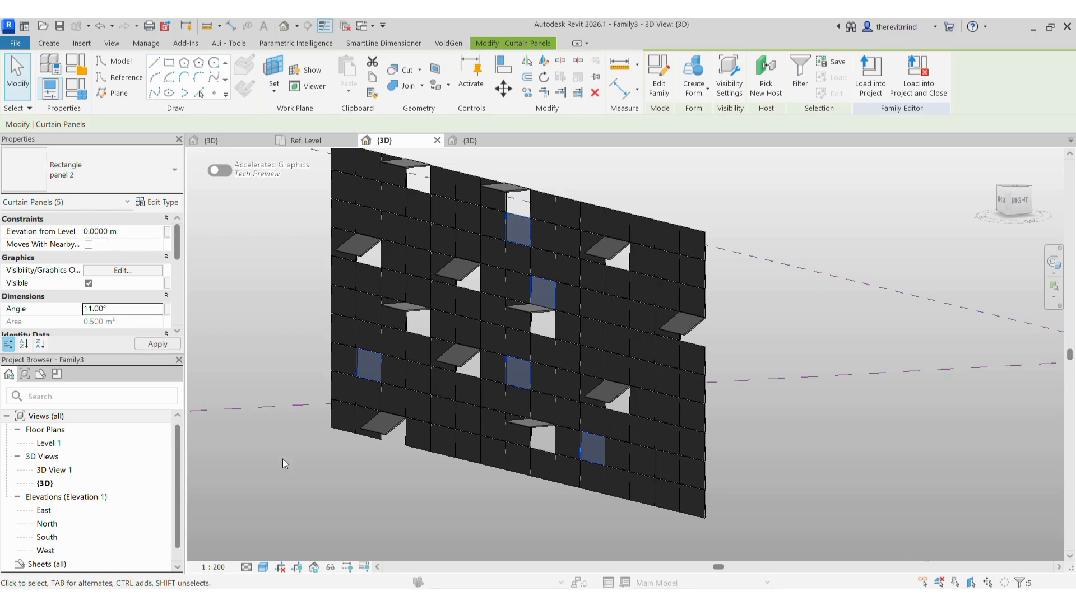
click(300, 464)
Change the 3D view's visual style to Hidden Line and inspect the panel surface from several sides
shift+middle_drag(486, 451, 523, 395)
scroll(561, 488, down, 2)
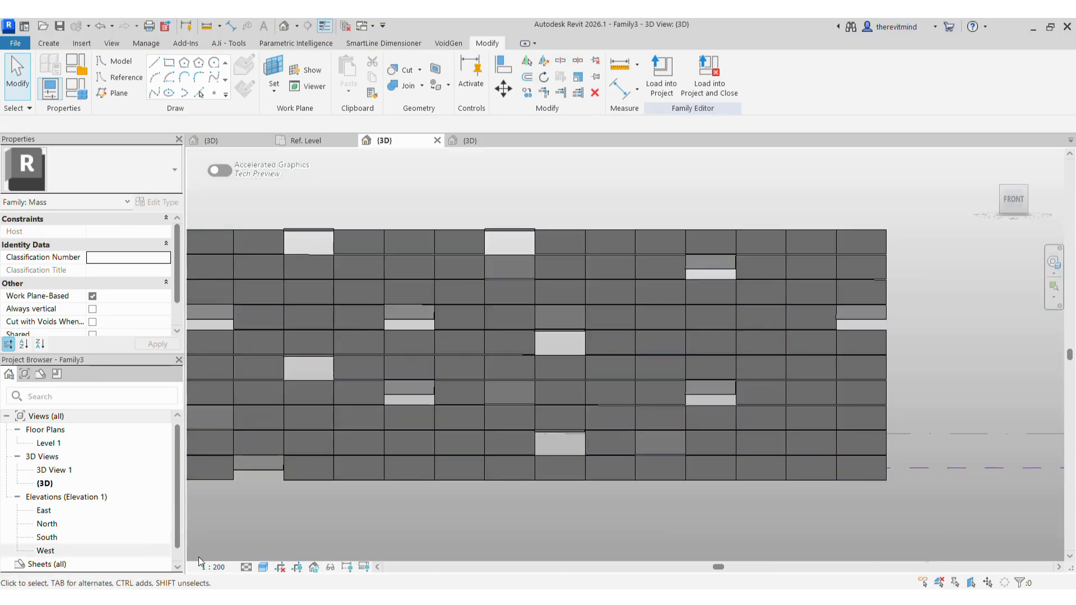
click(264, 566)
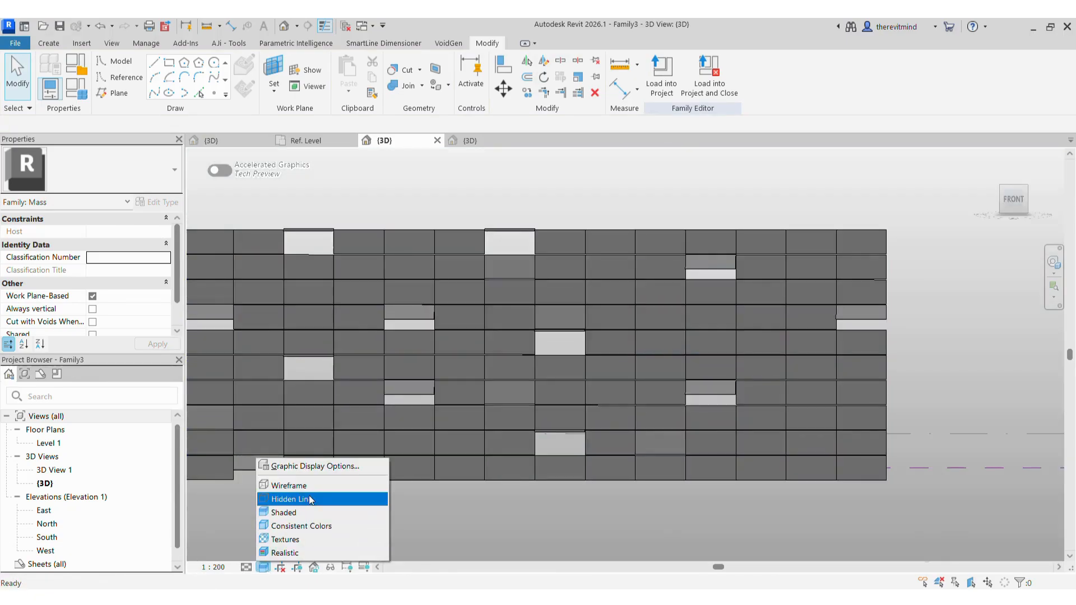
click(289, 499)
shift+middle_drag(721, 509, 573, 456)
shift+middle_drag(508, 476, 686, 458)
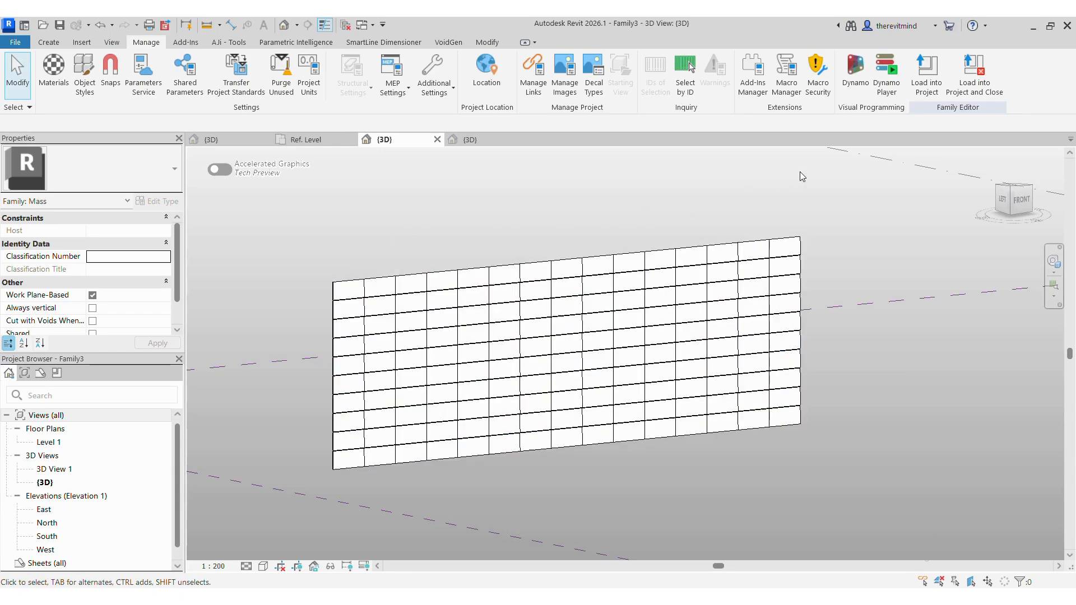
Open Dynamo and move the File Path, File From Path and Image.ReadFromFile nodes closer to the Image.Pixels node
click(855, 70)
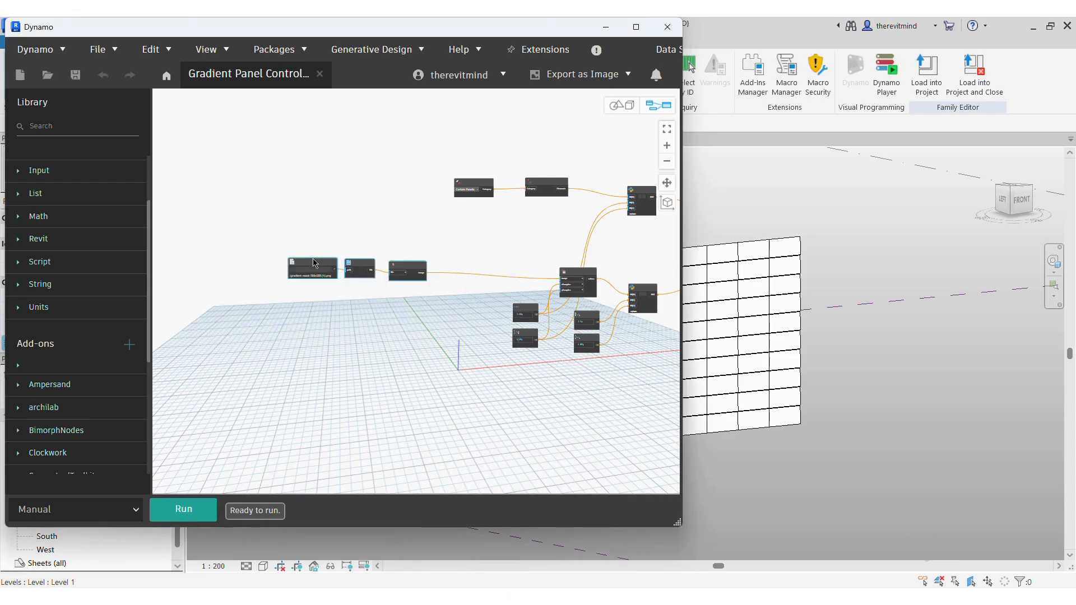
drag(313, 258, 432, 260)
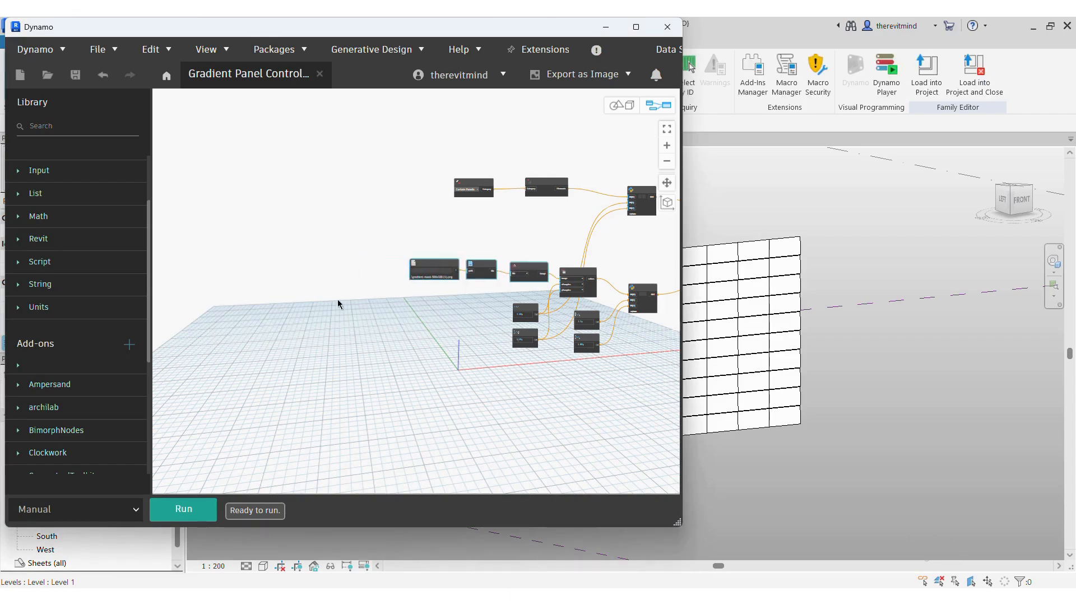
click(353, 295)
Point the File Path node to the image "Screenshot 2026-05-28 212451.jpg" in the Pictures folder
scroll(264, 281, down, 2)
scroll(547, 245, up, 3)
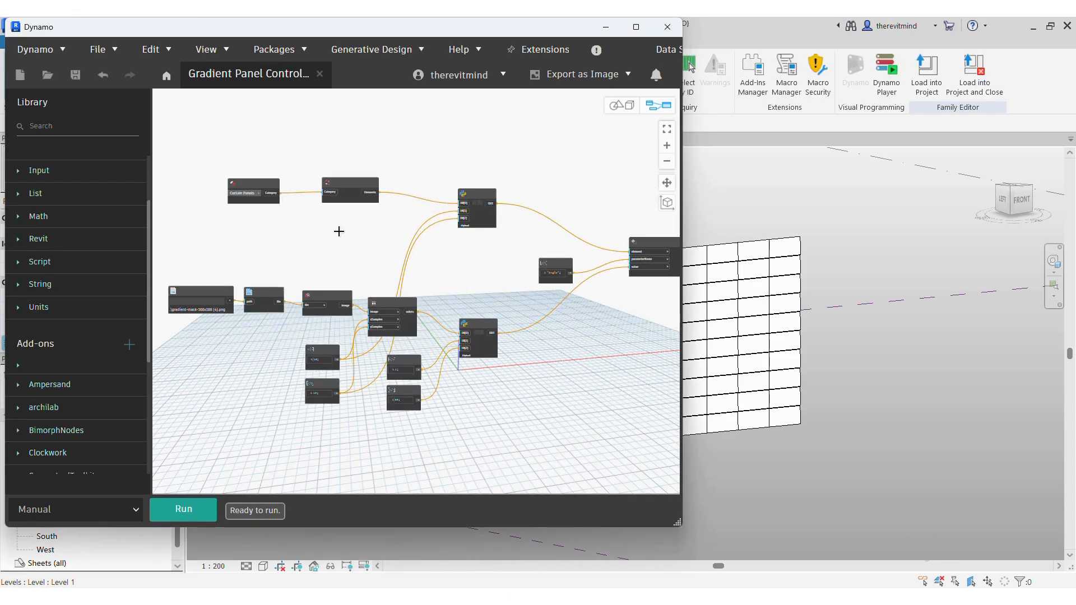
scroll(983, 305, down, 3)
middle_drag(740, 304, 824, 311)
scroll(826, 315, up, 3)
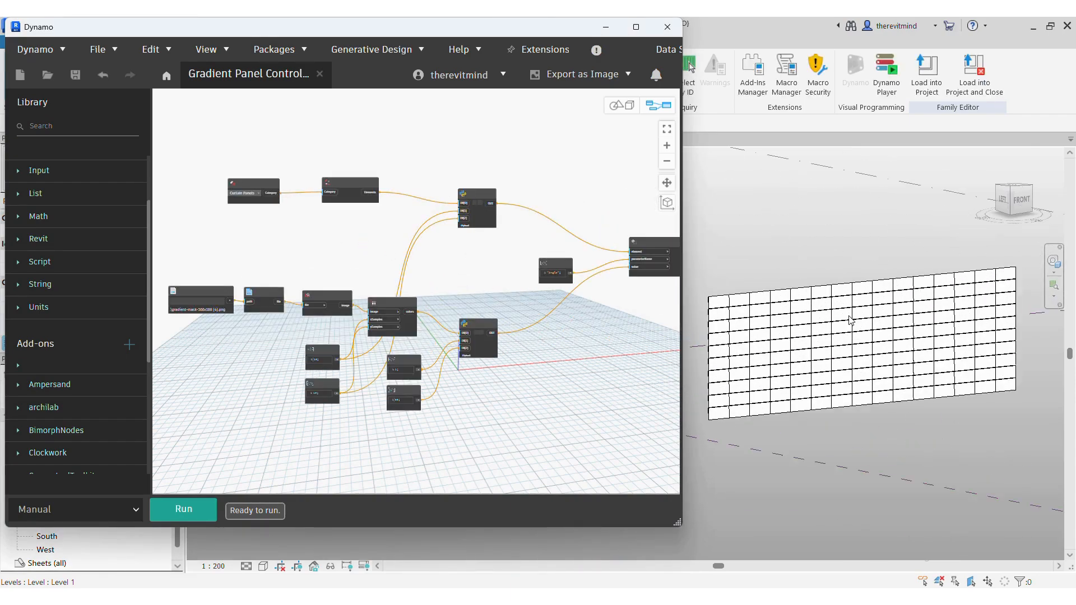
scroll(450, 273, down, 1)
scroll(196, 300, up, 6)
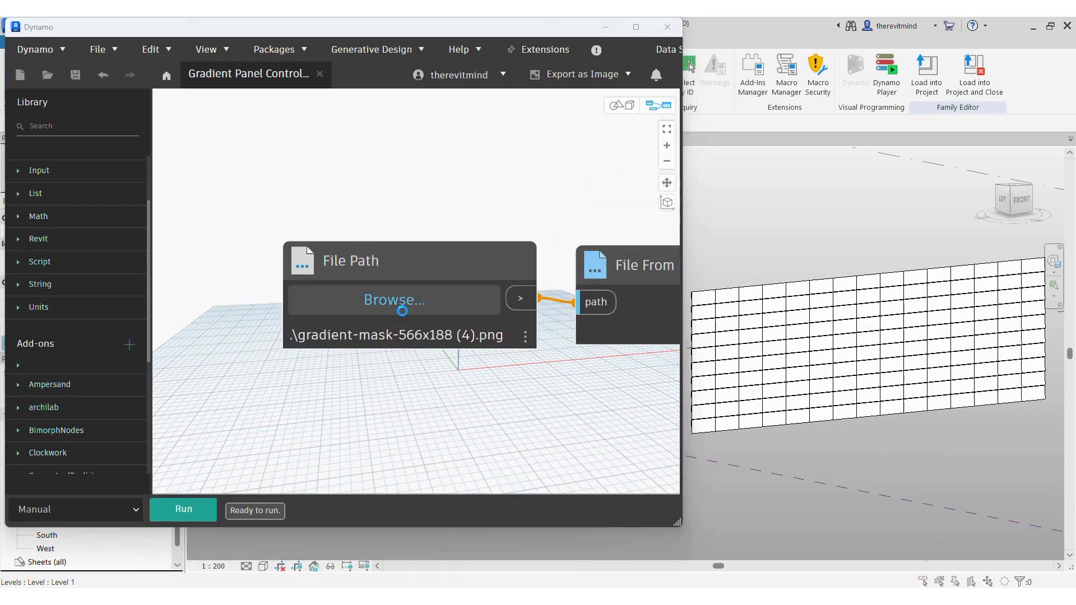
click(401, 305)
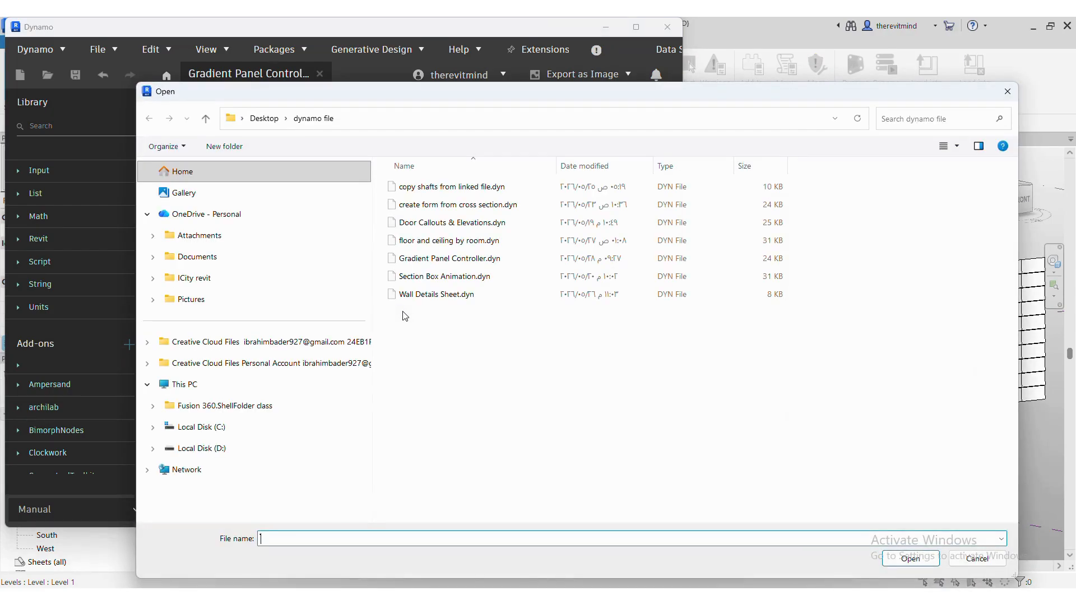
click(835, 118)
click(247, 167)
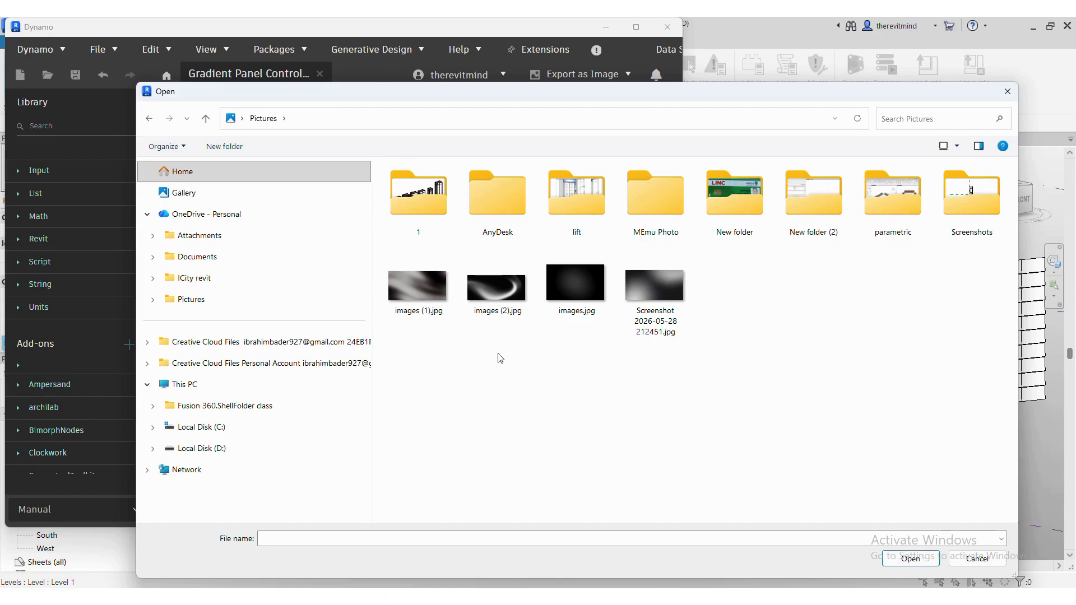
click(670, 287)
click(902, 560)
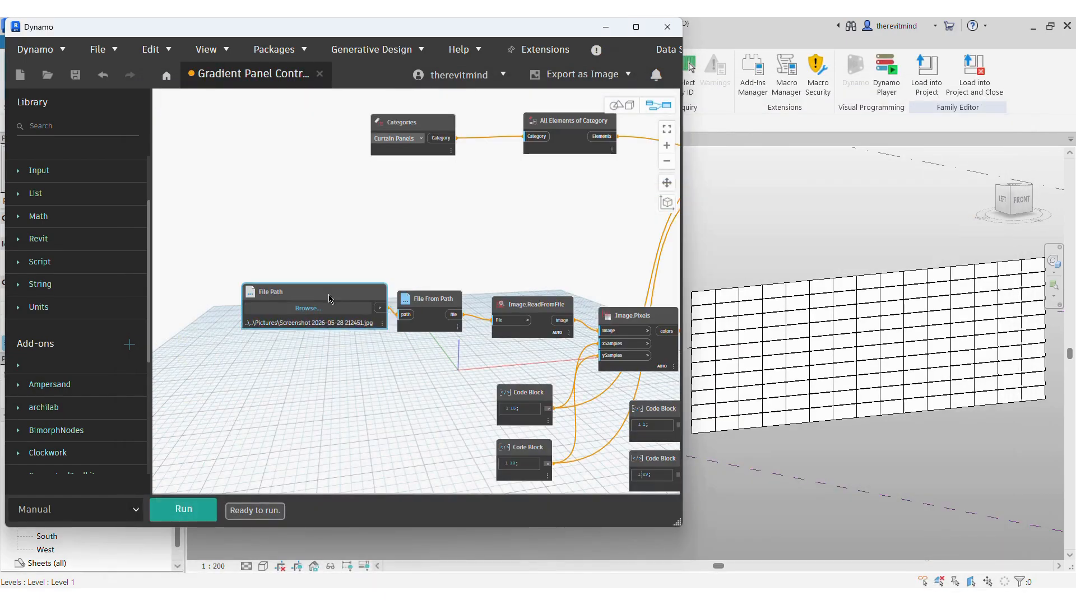
Shift the File From Path and Image.ReadFromFile nodes away from Image.Pixels and add a Watch Image node above the gap
mouse_move(536, 270)
mouse_down()
mouse_move(322, 302)
mouse_move(534, 302)
mouse_move(289, 304)
mouse_up()
drag(498, 308, 349, 307)
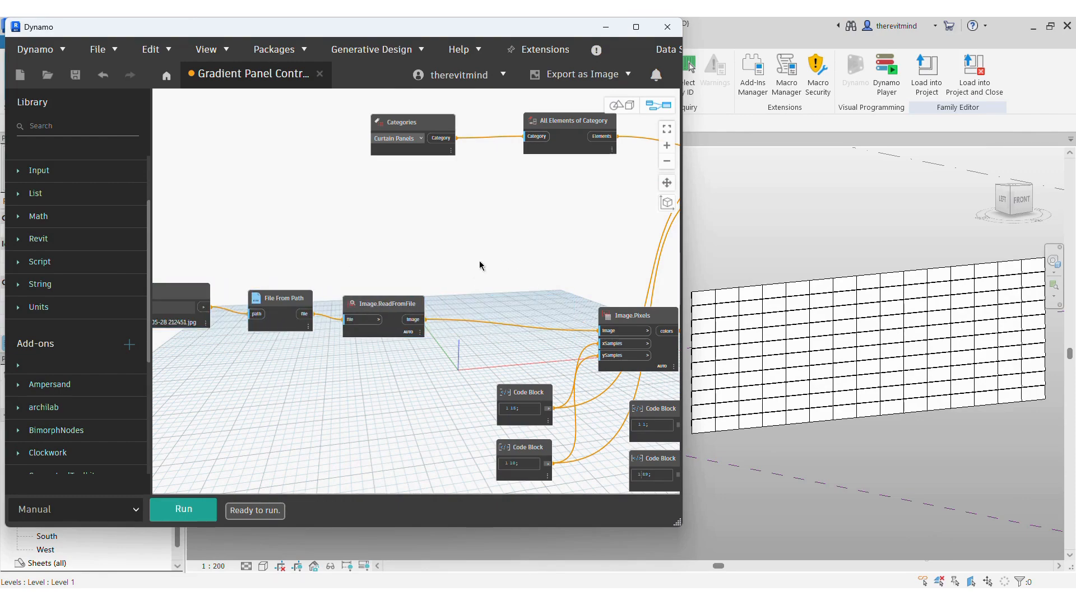
right_click(480, 265)
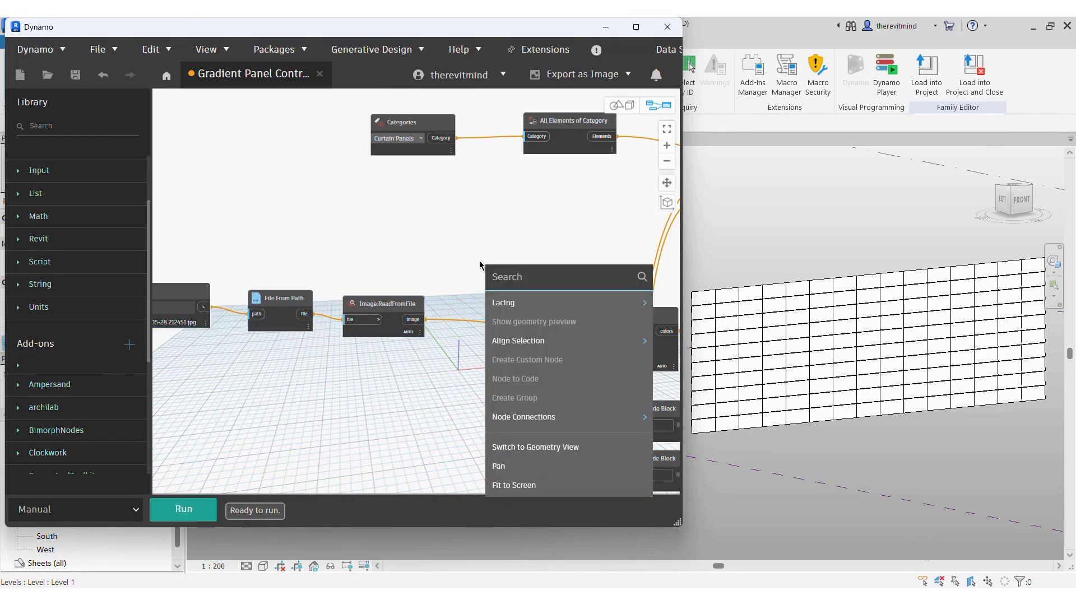
text(ima)
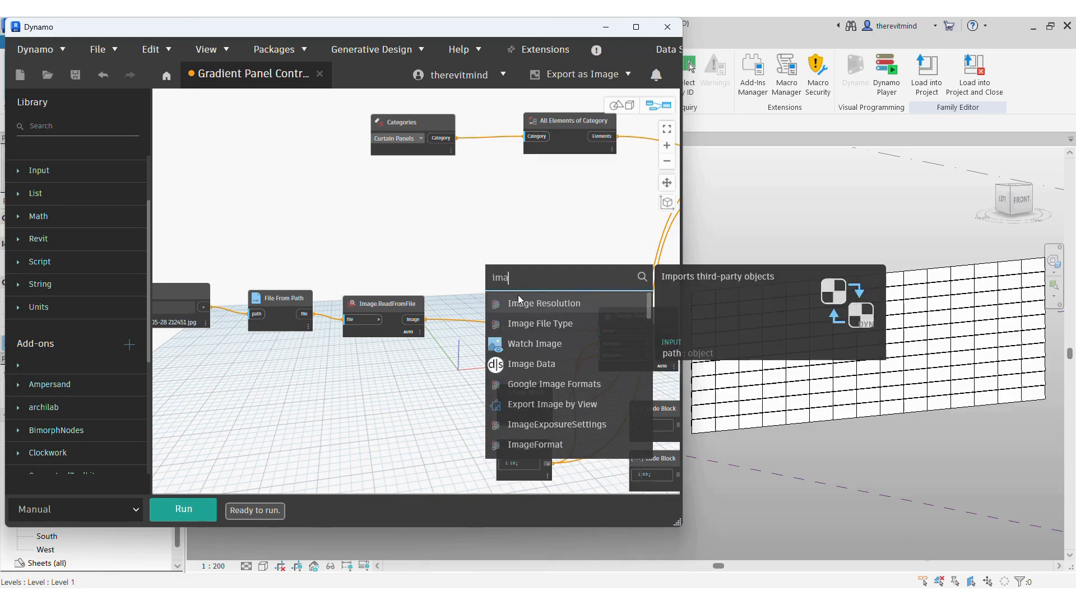
text(ge)
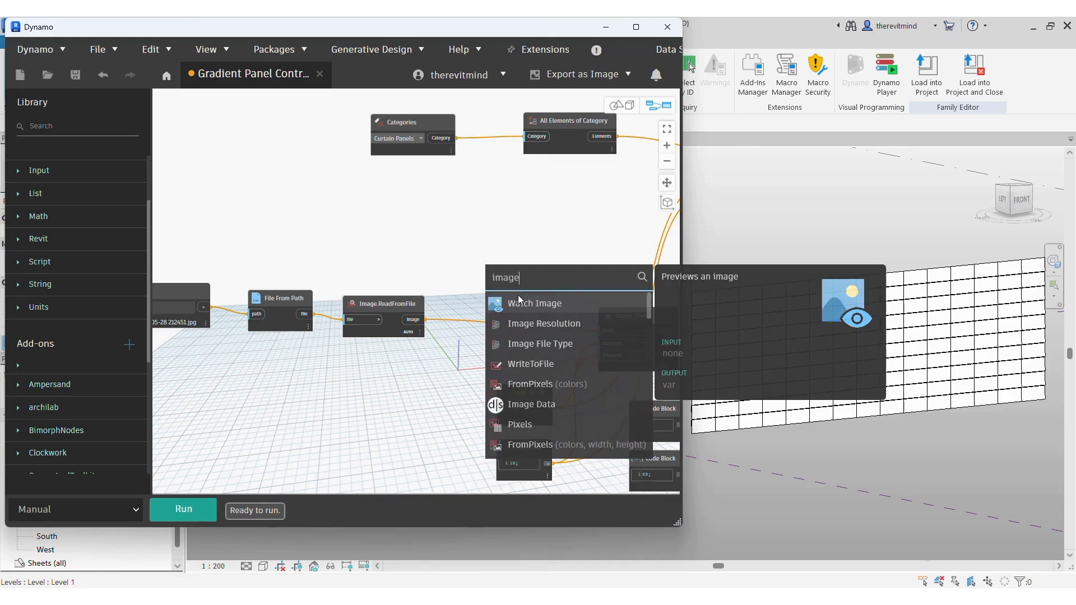
click(522, 303)
drag(537, 320, 485, 261)
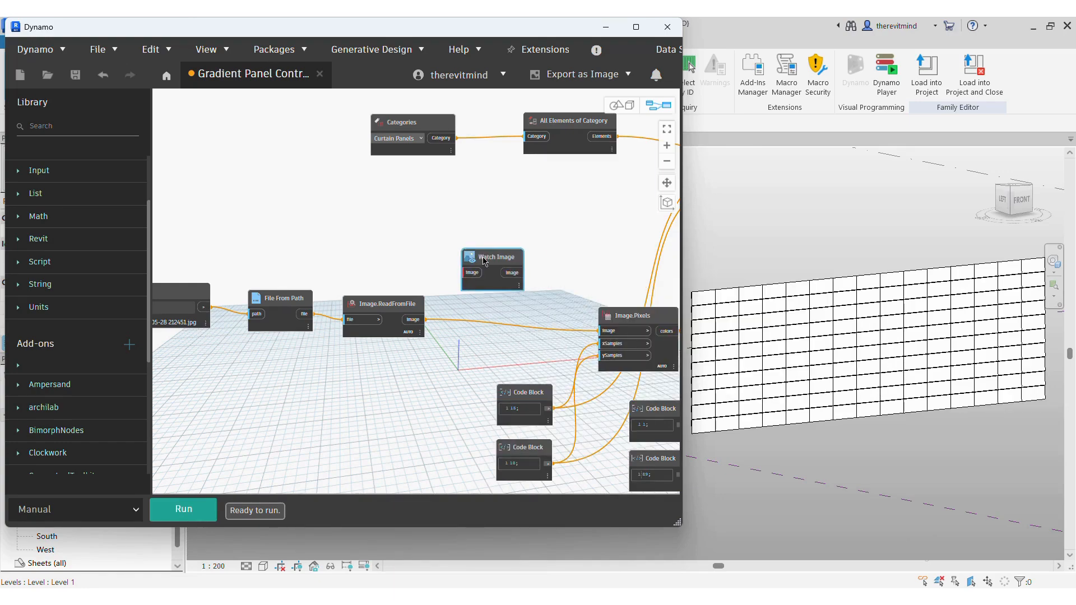
Rewire the Image.ReadFromFile output from Image.Pixels to Watch Image and run the graph to preview the gradient image
drag(597, 332, 459, 280)
click(193, 504)
scroll(565, 269, up, 5)
scroll(258, 316, down, 3)
scroll(551, 381, up, 2)
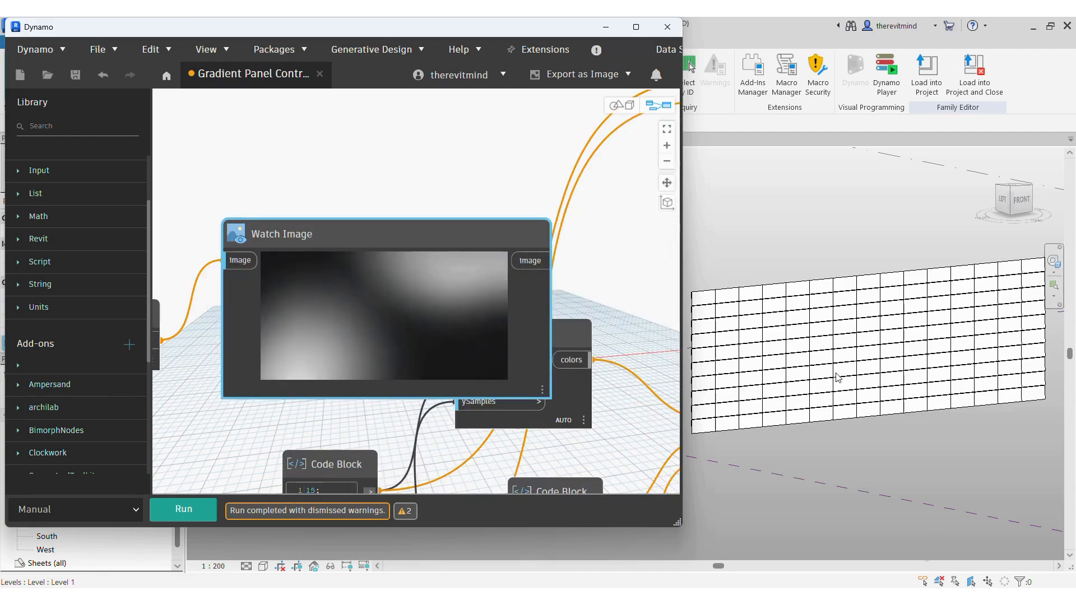
Delete the Watch Image node and reconnect the image output of Image.ReadFromFile to the image input of Image.Pixels
scroll(526, 210, down, 4)
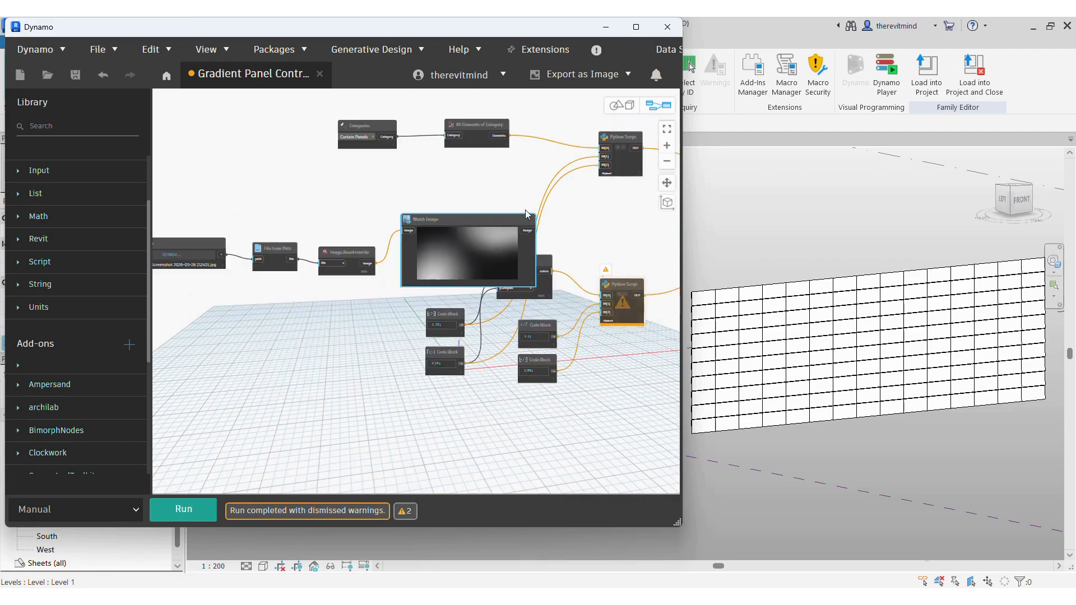
drag(476, 220, 413, 163)
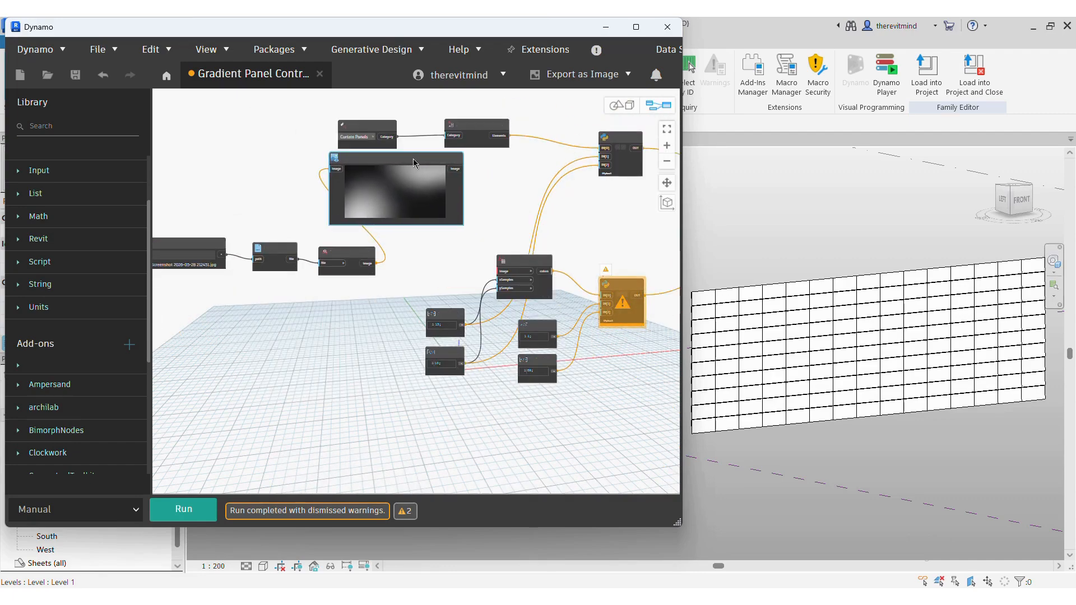
key(Delete)
scroll(312, 234, up, 3)
drag(431, 287, 657, 302)
Move the Image.ReadFromFile, File From Path and File Path nodes back towards the Image.Pixels node
drag(355, 271, 497, 287)
drag(272, 263, 407, 274)
scroll(583, 228, down, 3)
drag(261, 242, 357, 256)
Compare the Code Block values feeding xSamples and ySamples with the columns and rows of the panel surface
scroll(432, 307, up, 2)
scroll(369, 290, down, 5)
scroll(583, 341, up, 5)
scroll(313, 301, down, 4)
scroll(502, 350, up, 1)
scroll(496, 325, up, 2)
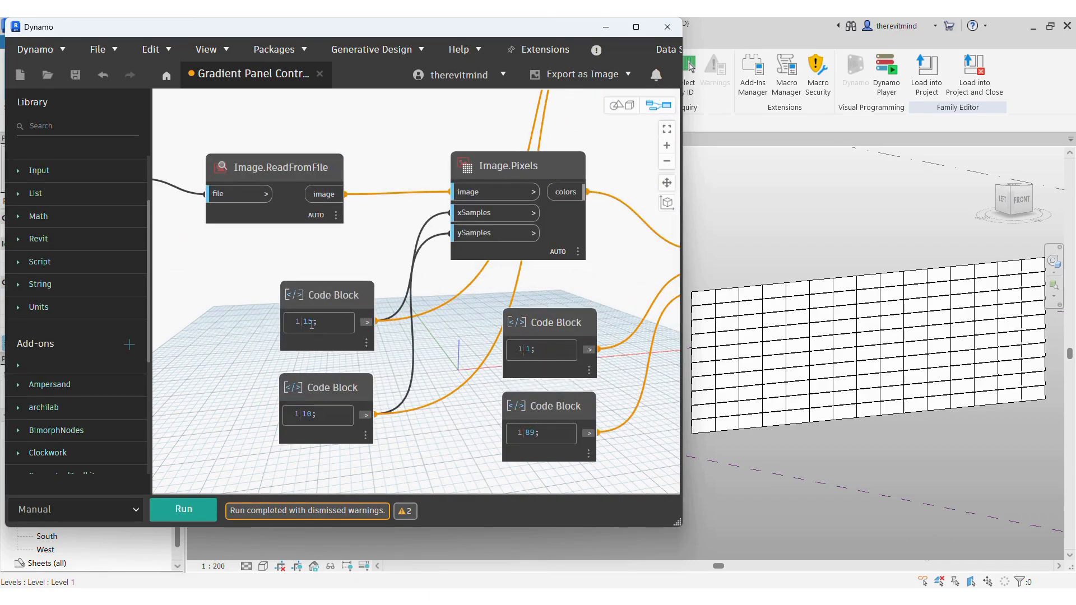
scroll(798, 496, up, 4)
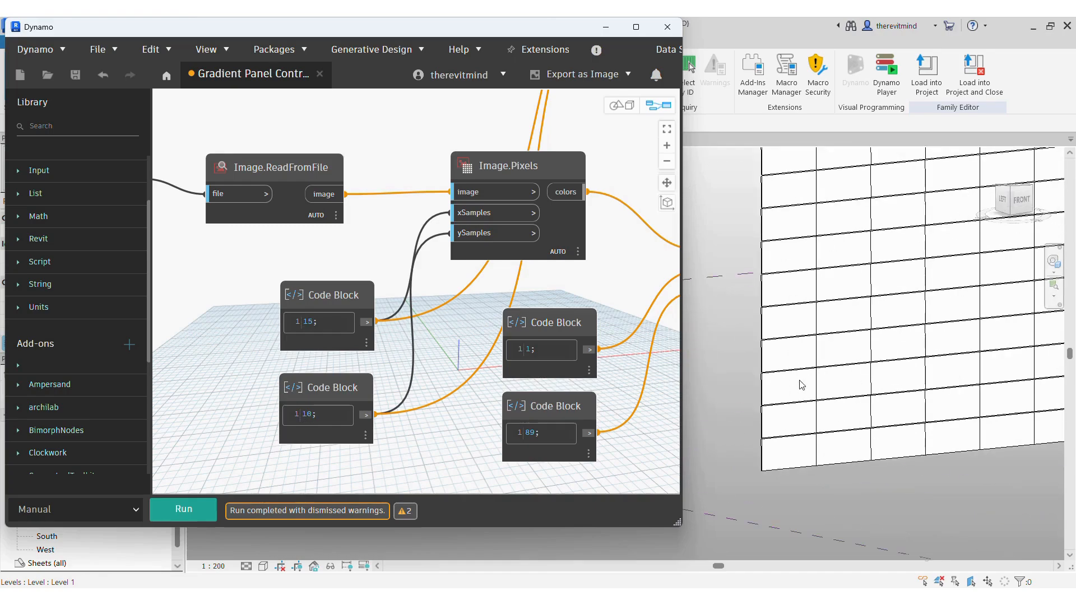
scroll(809, 222, up, 1)
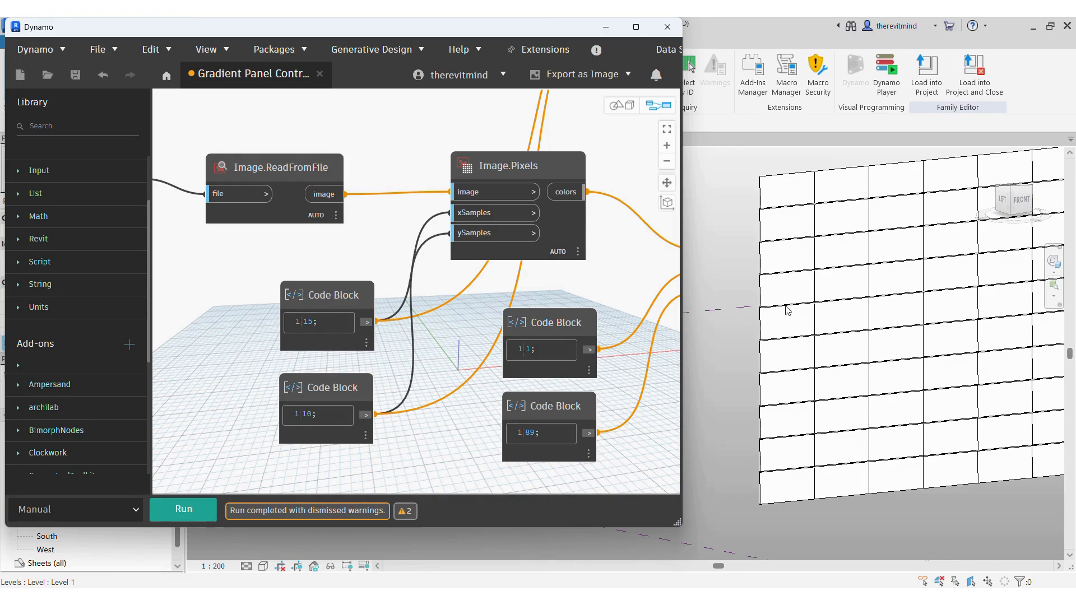
click(326, 415)
click(233, 420)
scroll(233, 418, down, 3)
scroll(240, 427, up, 5)
scroll(733, 410, down, 5)
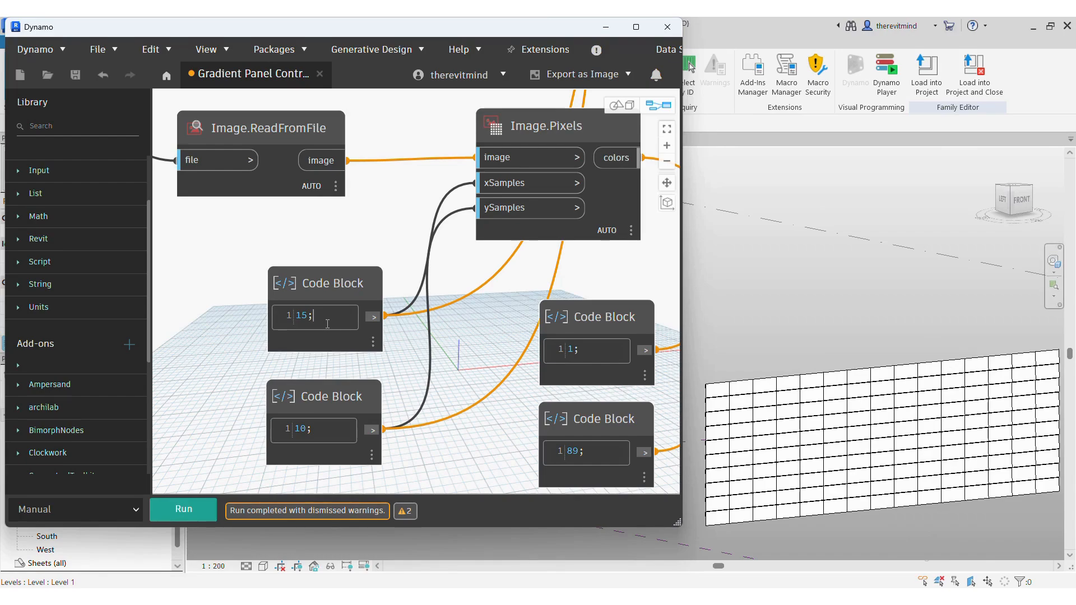
scroll(208, 354, down, 3)
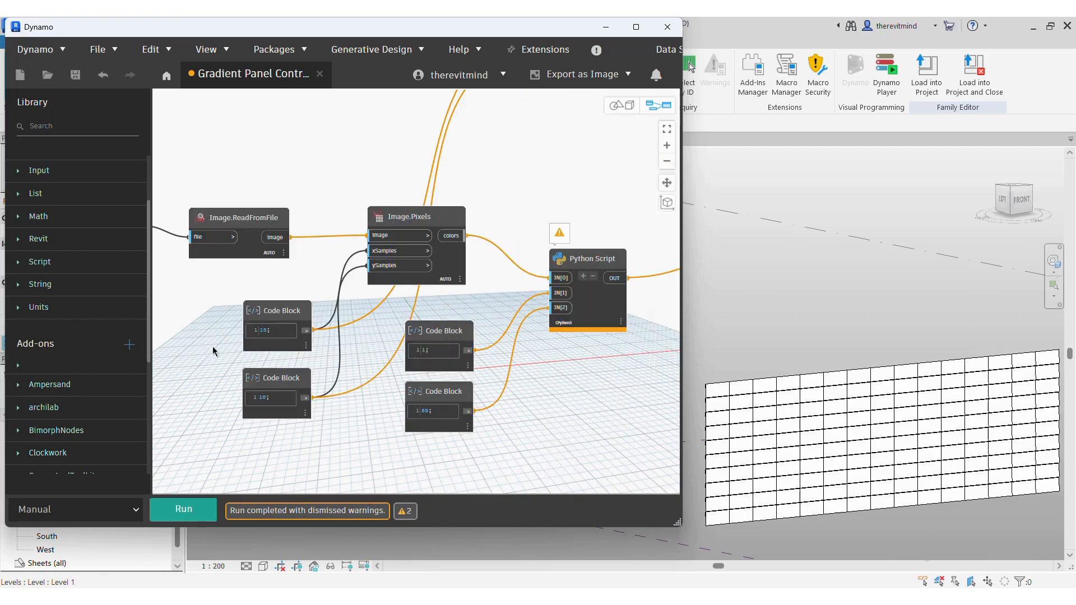
scroll(381, 378, down, 2)
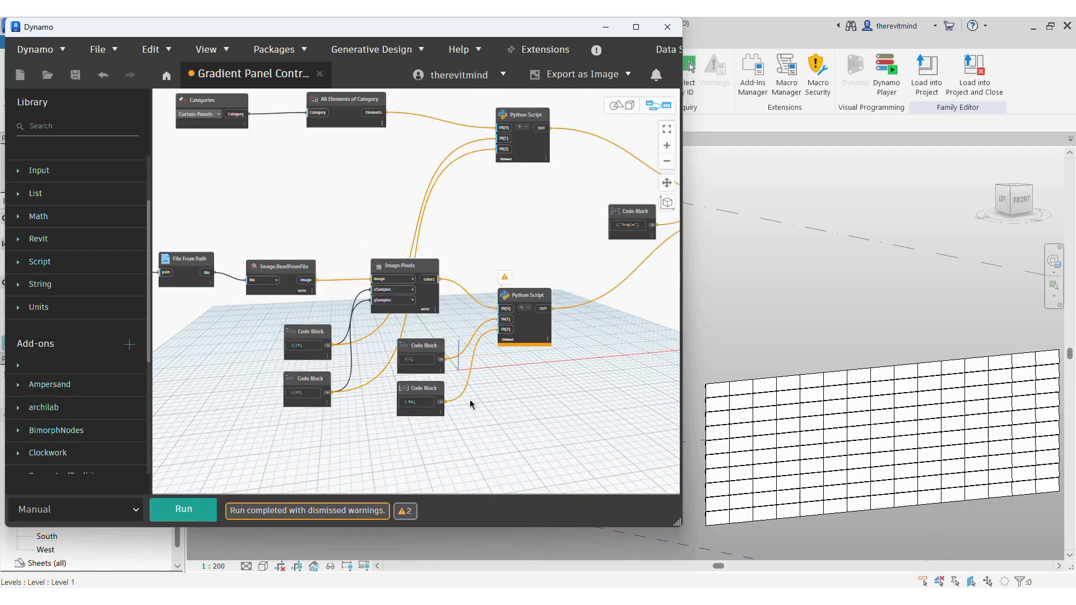
Switch to Revit and set the Angle of the fourth panel in the surface's uppermost row to 89°
scroll(471, 403, up, 5)
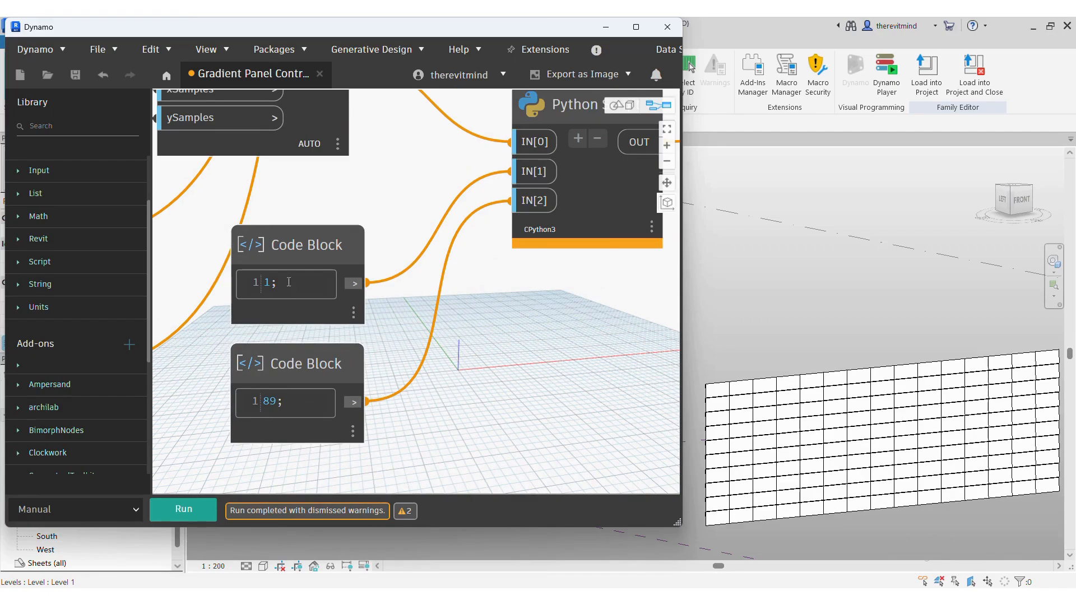
scroll(862, 417, up, 5)
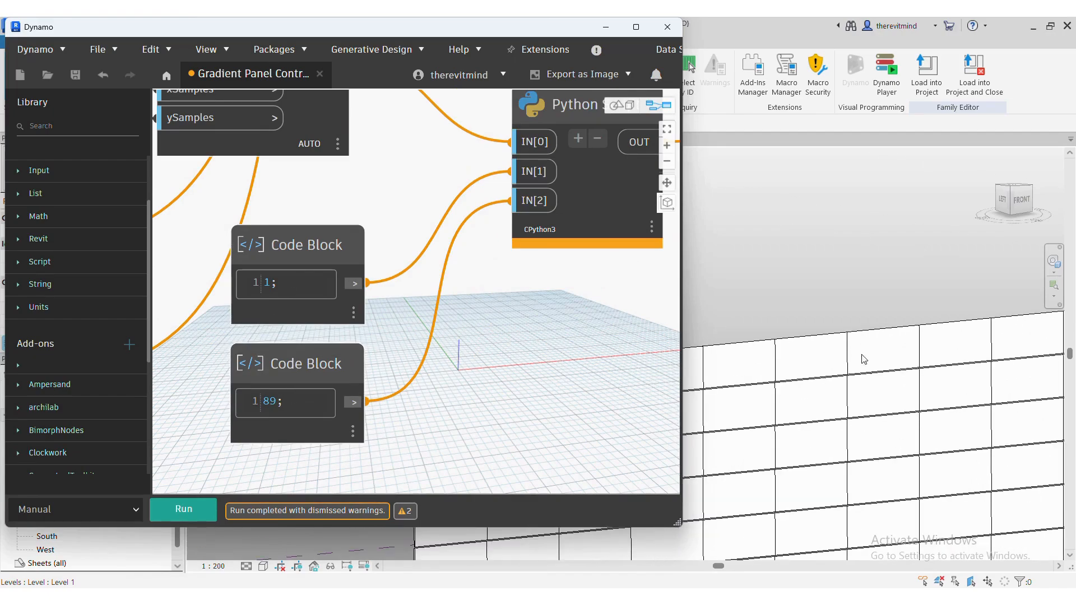
click(893, 326)
click(893, 326)
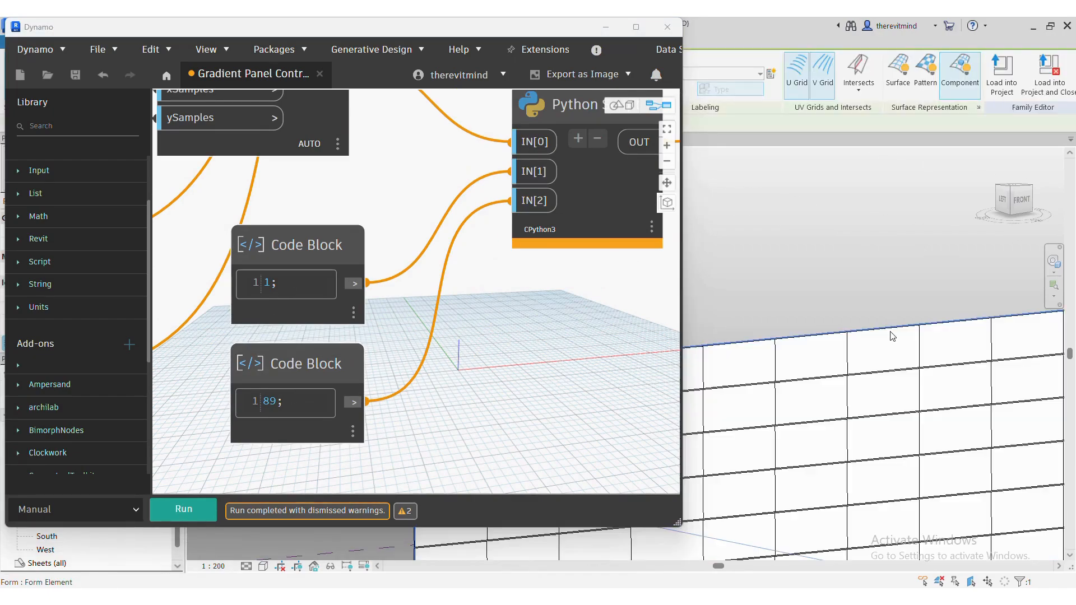
click(605, 27)
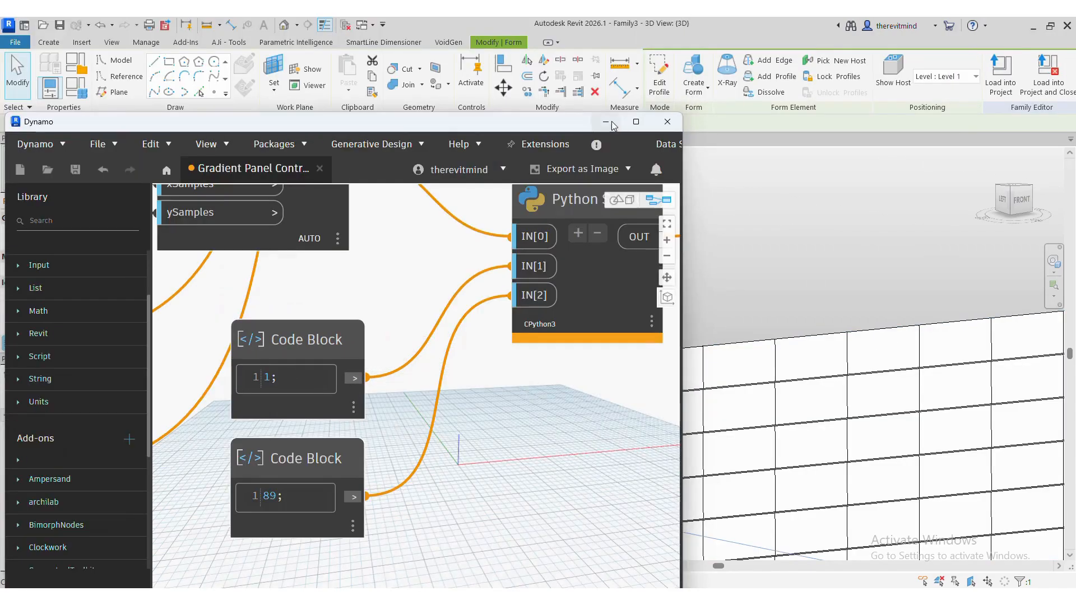
click(688, 344)
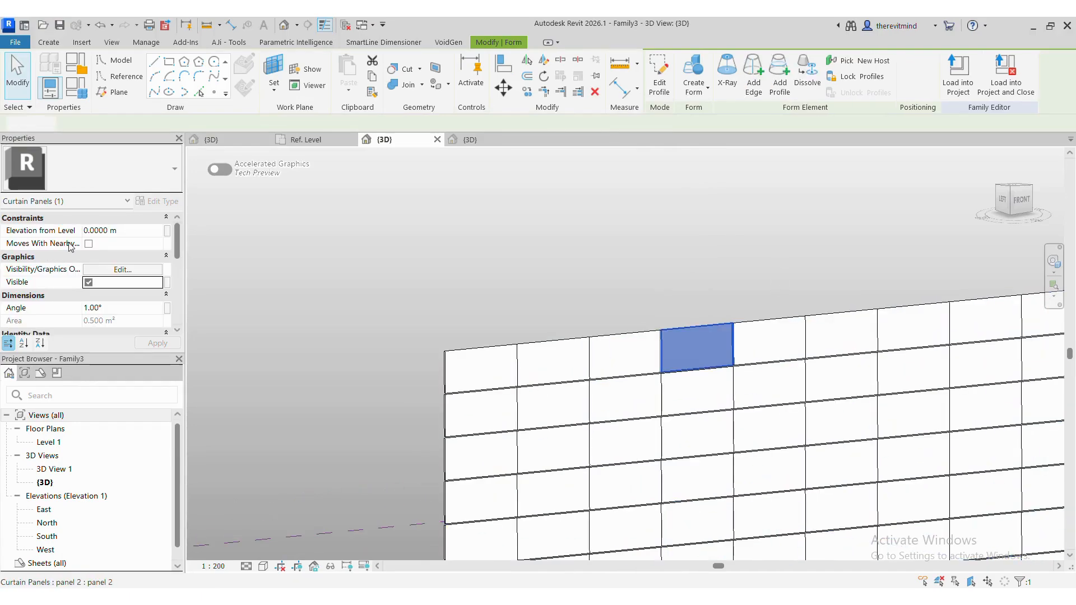
click(109, 308)
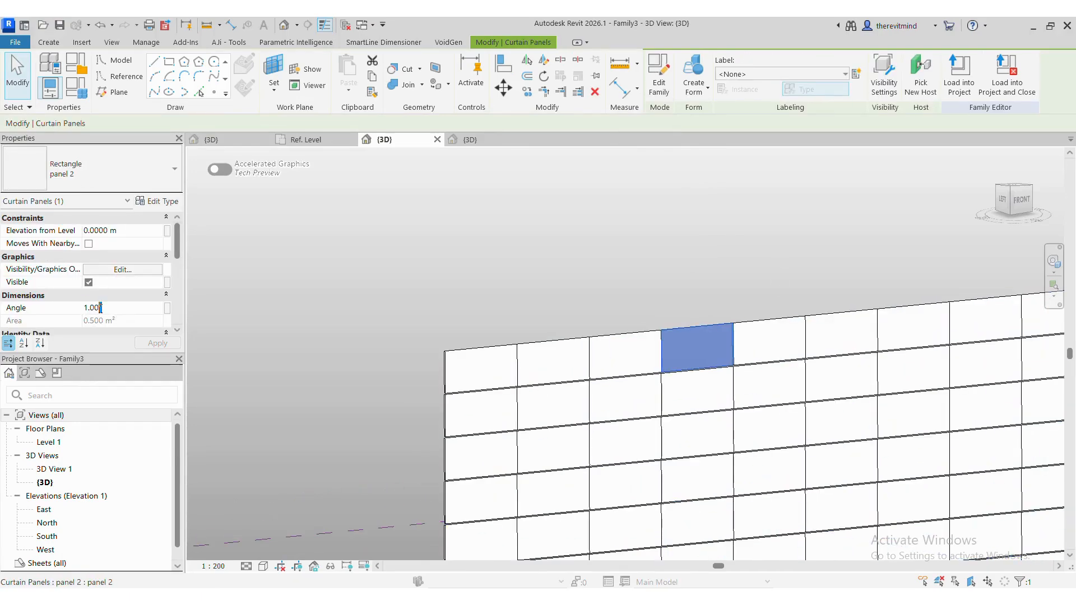
text(89)
key(Return)
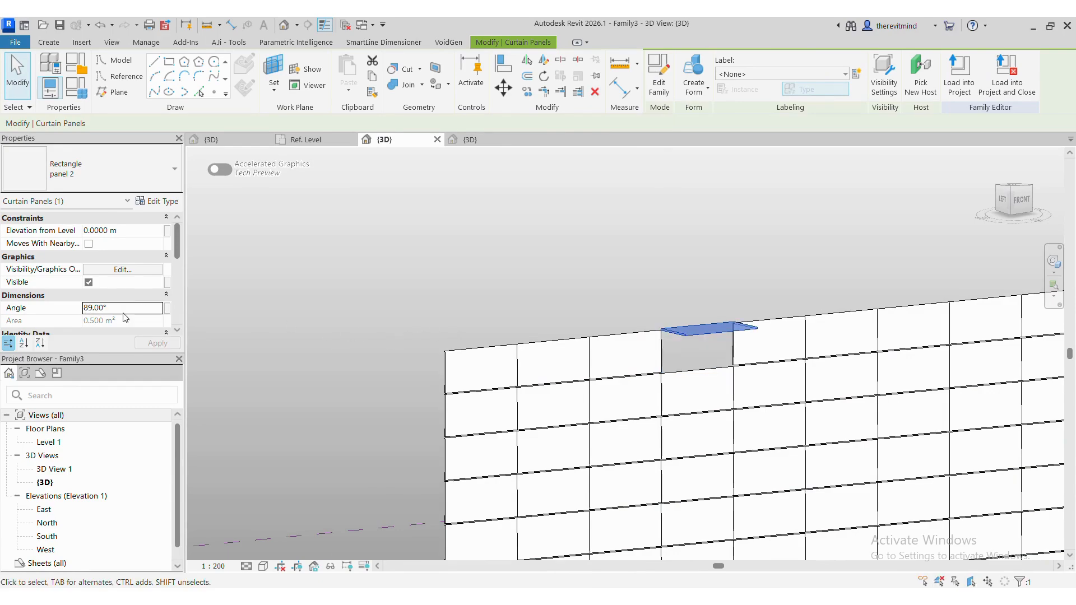
click(454, 300)
Return to Dynamo and examine the category chosen in the Categories node
mouse_move(644, 596)
click(714, 541)
scroll(427, 450, down, 10)
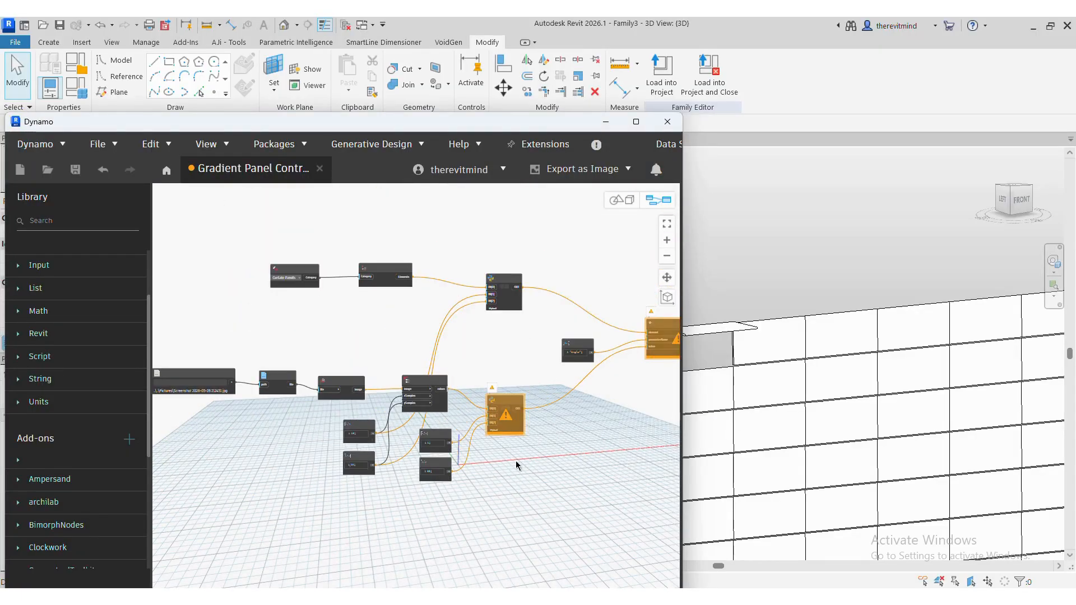
scroll(345, 282, up, 5)
drag(470, 219, 340, 258)
click(346, 342)
scroll(423, 335, up, 3)
click(379, 379)
scroll(216, 293, up, 3)
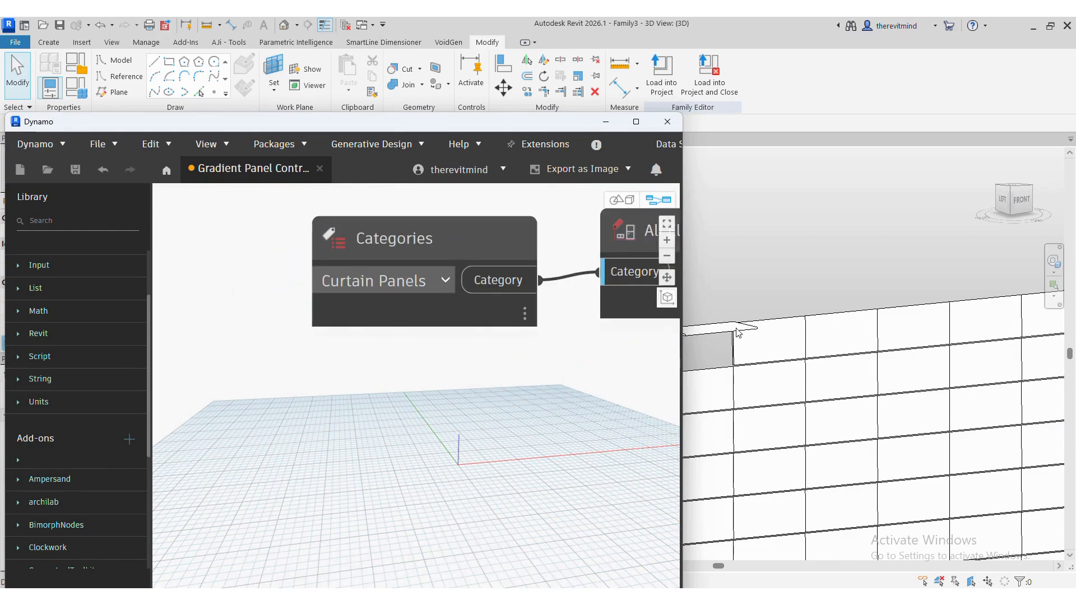
Pin the output preview of the All Elements of Category node and look through its list of panels
scroll(237, 318, down, 3)
middle_drag(629, 301, 495, 311)
scroll(495, 312, up, 1)
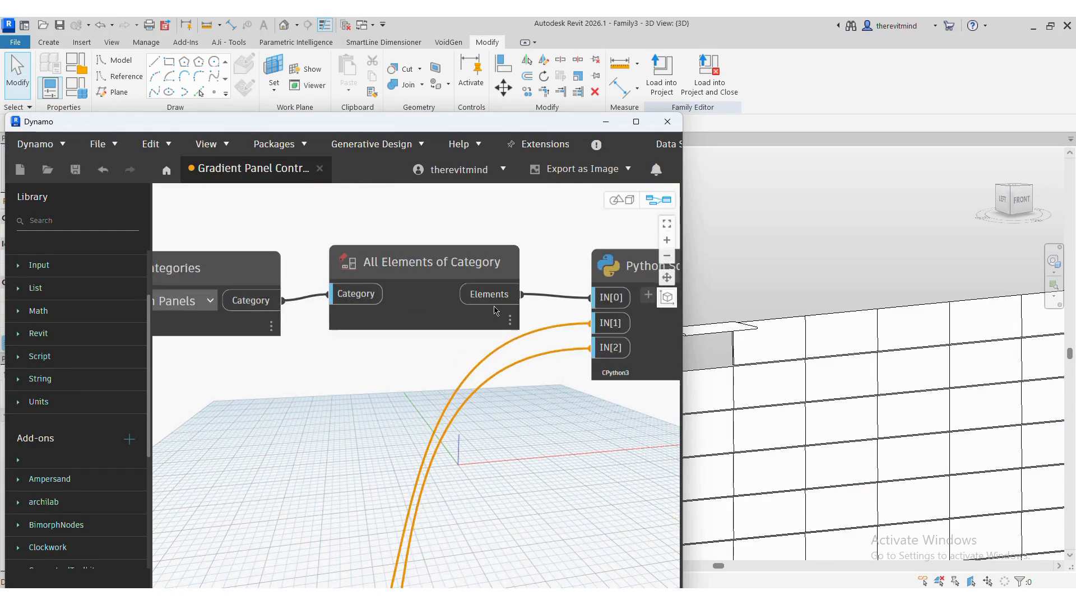
mouse_move(432, 312)
click(509, 347)
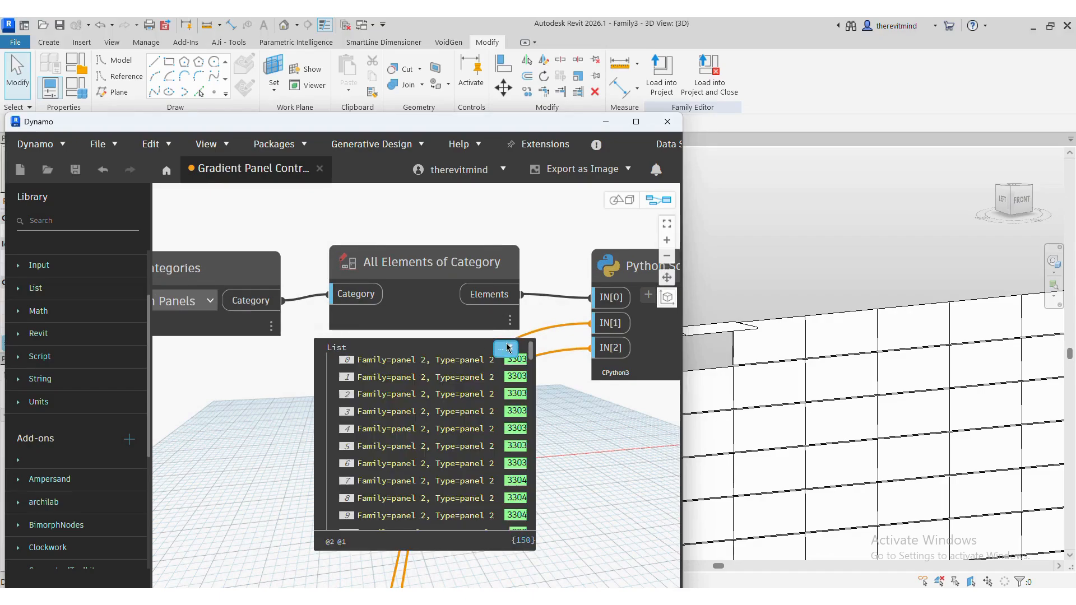
scroll(291, 401, down, 6)
scroll(386, 469, up, 1)
scroll(387, 472, up, 2)
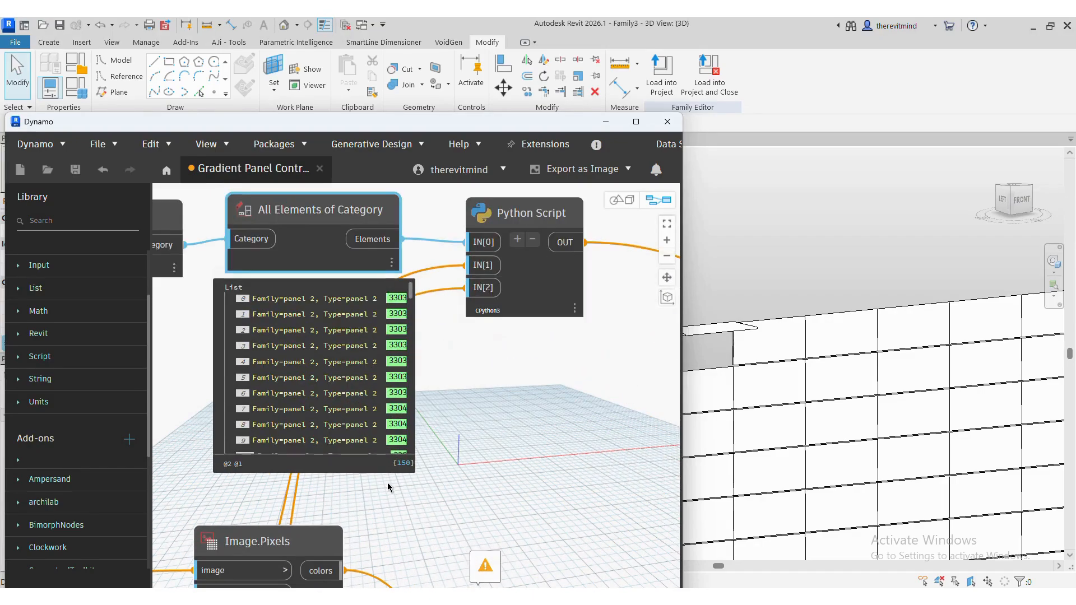
scroll(286, 339, down, 6)
scroll(285, 339, down, 5)
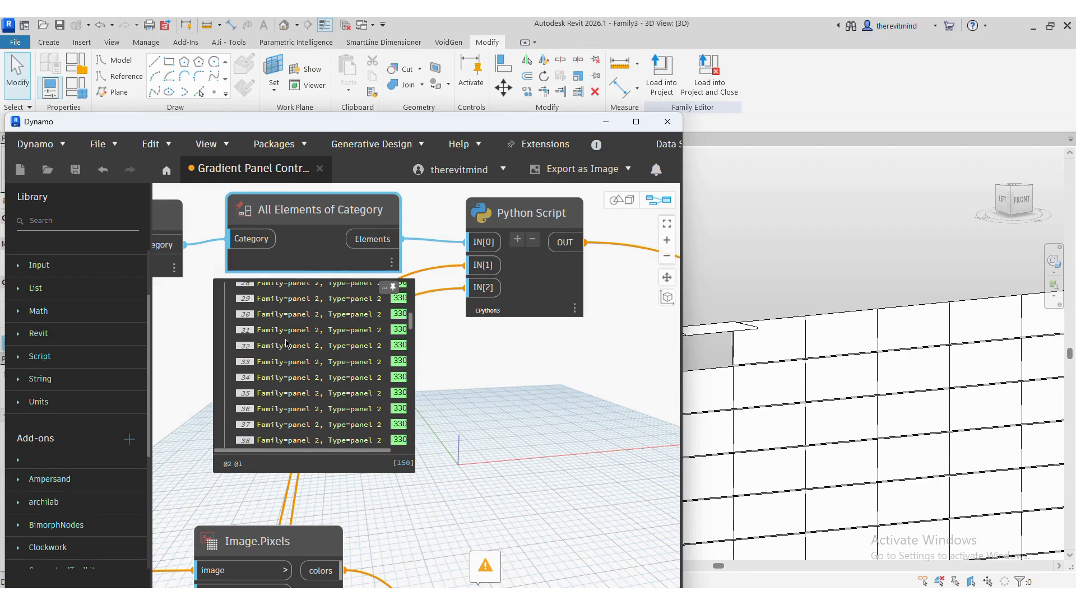
scroll(604, 425, down, 3)
scroll(572, 416, up, 4)
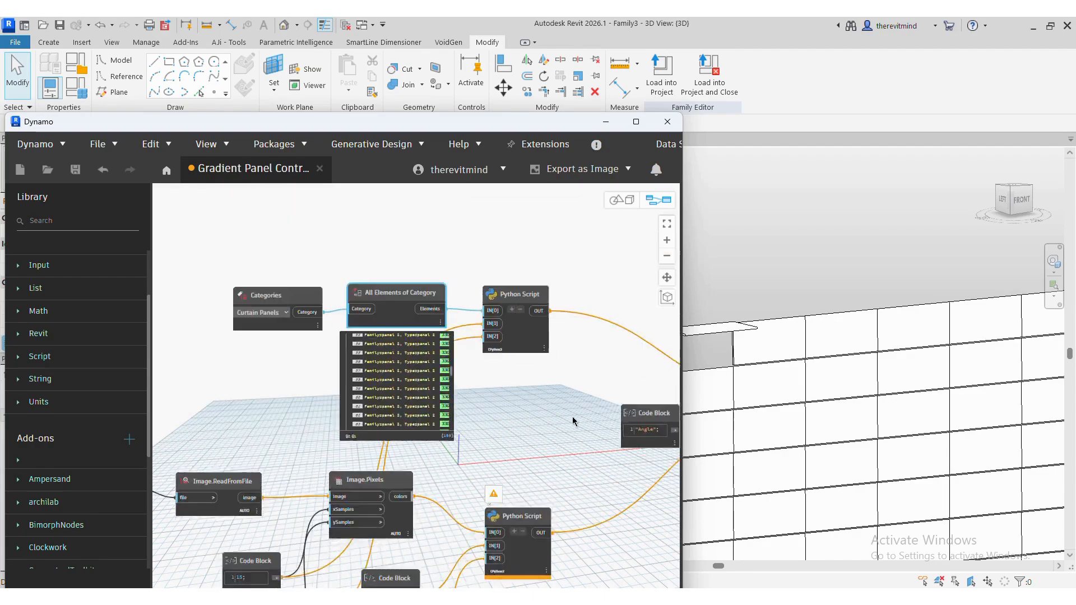
Pin the output preview of the Python Script node that receives the category elements and examine its panel list
click(528, 329)
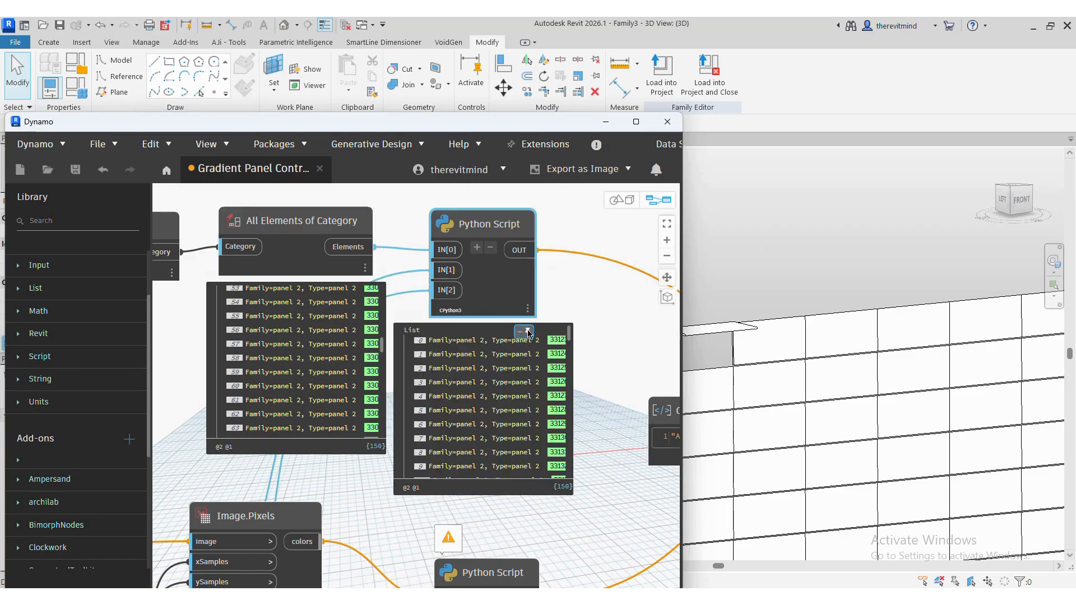
scroll(600, 414, up, 5)
scroll(577, 462, down, 4)
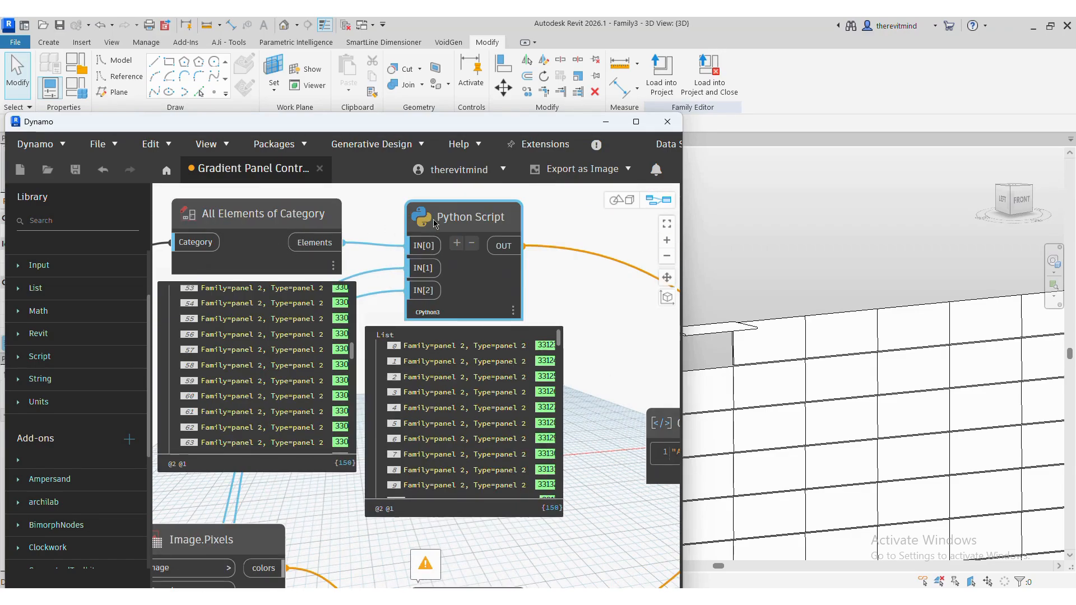
Move the "Angle" Code Block closer to the Element.SetParameterByName node
scroll(432, 235, down, 5)
scroll(501, 285, up, 6)
scroll(501, 286, down, 3)
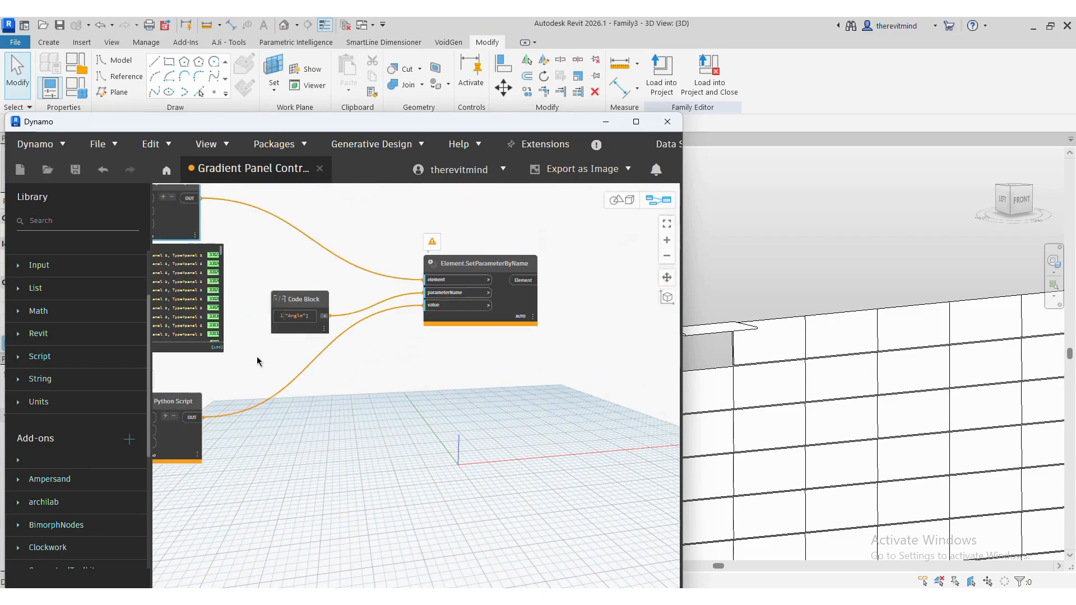
scroll(367, 300, up, 3)
drag(247, 297, 340, 270)
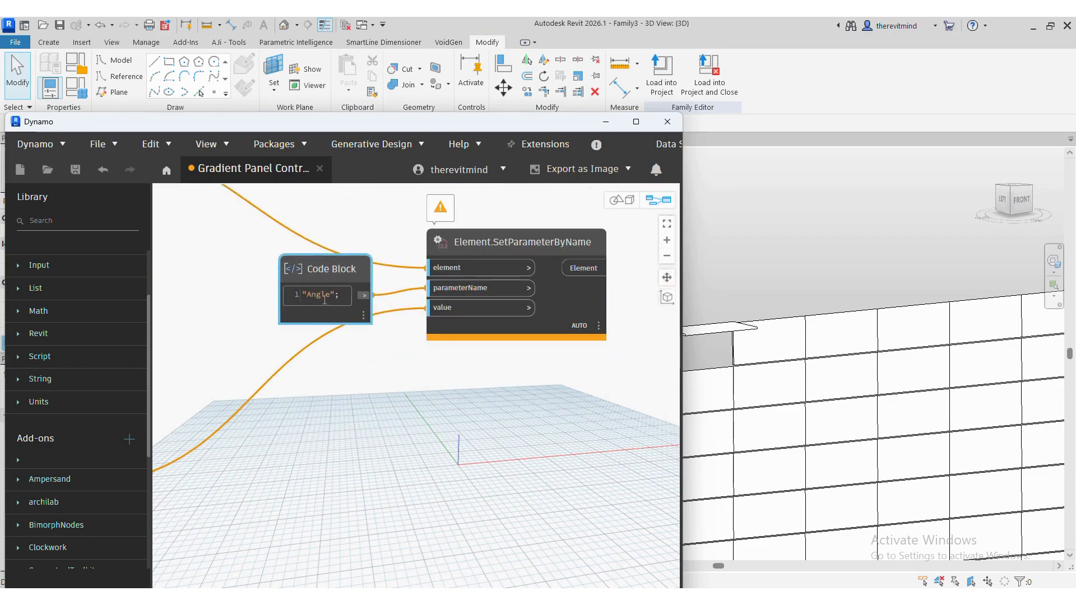
mouse_move(578, 297)
scroll(579, 297, down, 4)
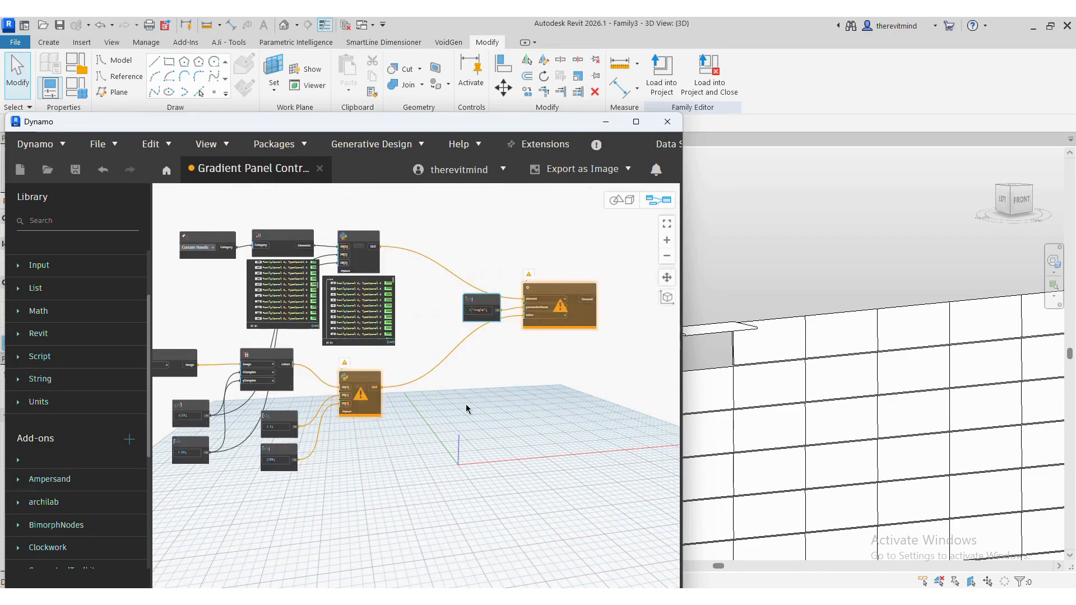
Examine how Image.Pixels and the angle-limit Code Blocks feed the second Python Script, and compare the whole graph with the panel surface
scroll(364, 421, up, 4)
scroll(365, 421, down, 3)
scroll(409, 421, up, 3)
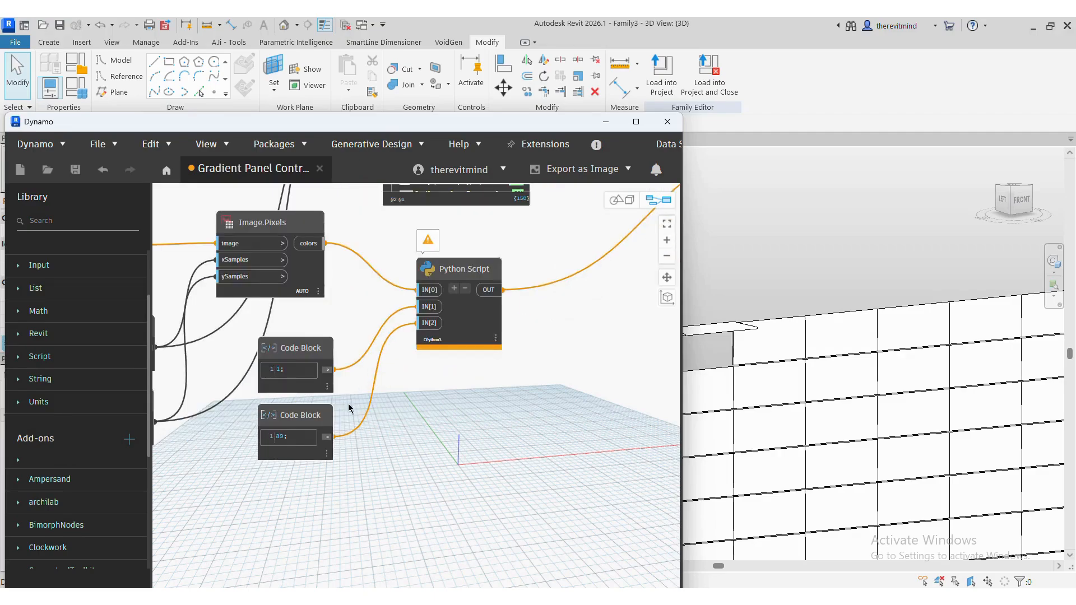
scroll(487, 408, down, 4)
scroll(939, 297, down, 4)
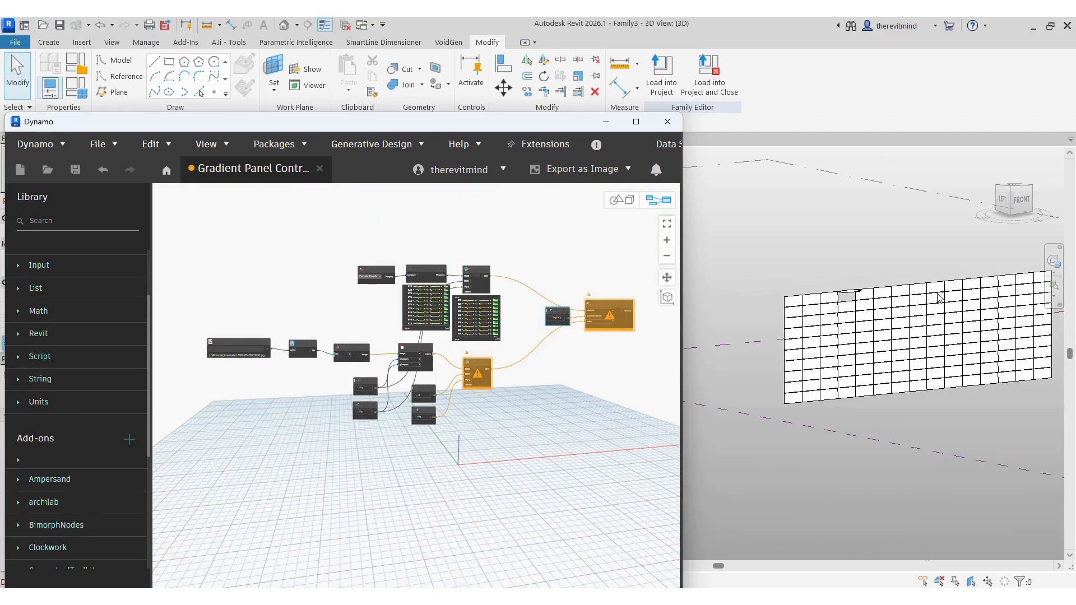
Run the graph to apply the image-driven angles to the curtain panels, keeping the Revit panel surface in view
scroll(516, 350, up, 2)
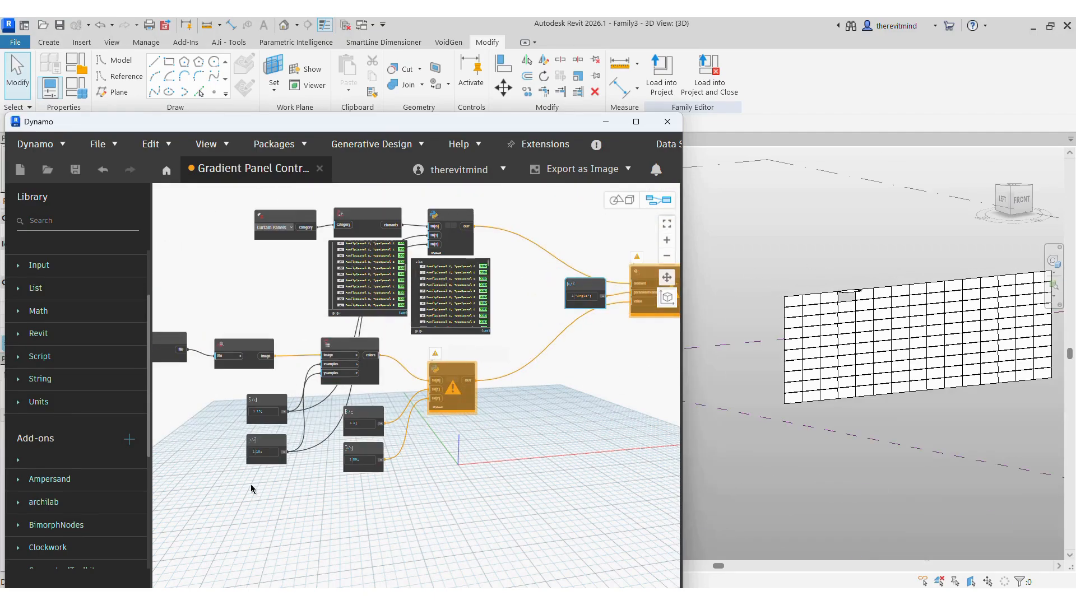
drag(333, 124, 323, 71)
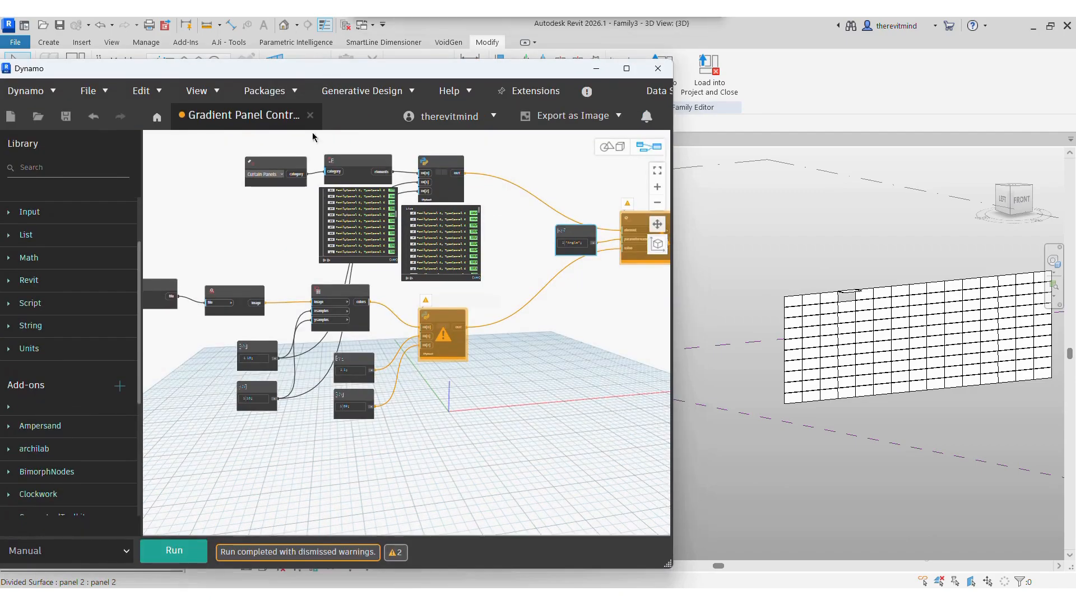
click(152, 550)
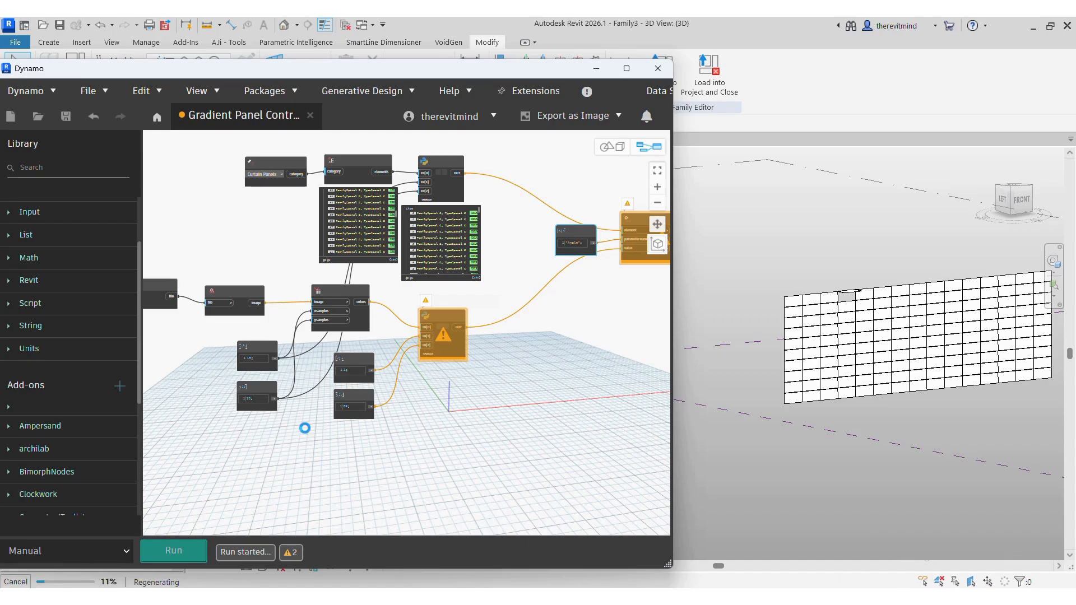
scroll(574, 362, down, 2)
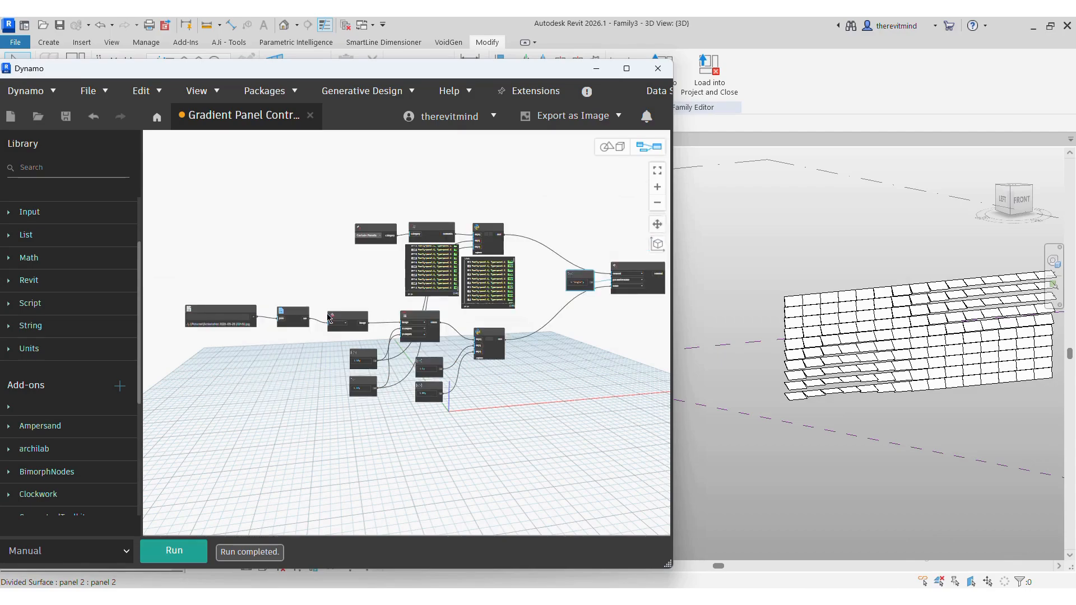
scroll(1027, 303, up, 2)
scroll(1026, 302, down, 2)
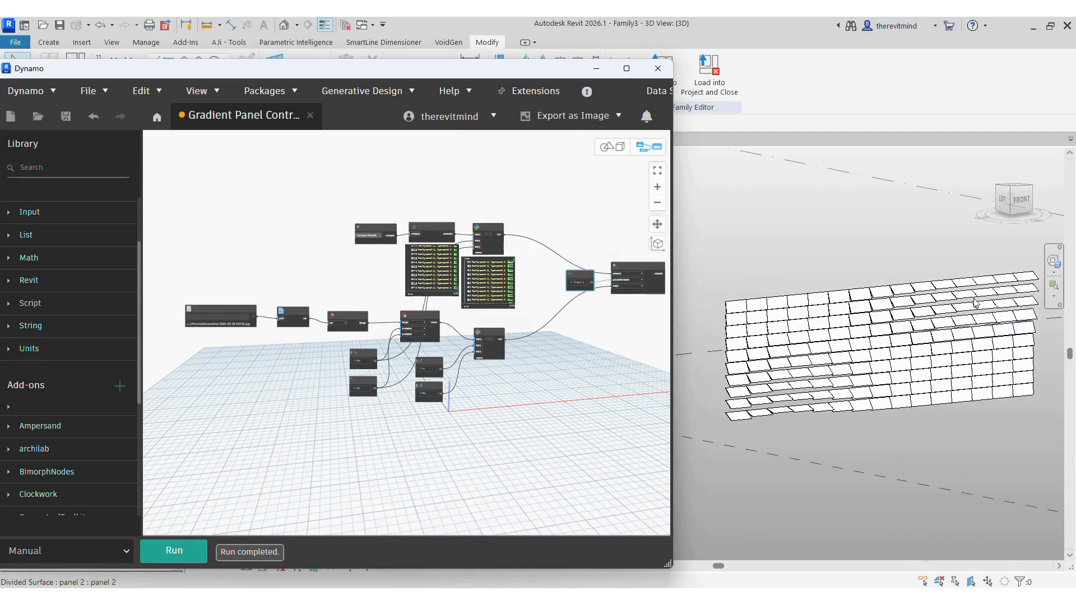
Add a Watch Image node above Image.ReadFromFile, connect it to that node's image output, and run the graph
scroll(282, 323, up, 3)
scroll(282, 323, up, 1)
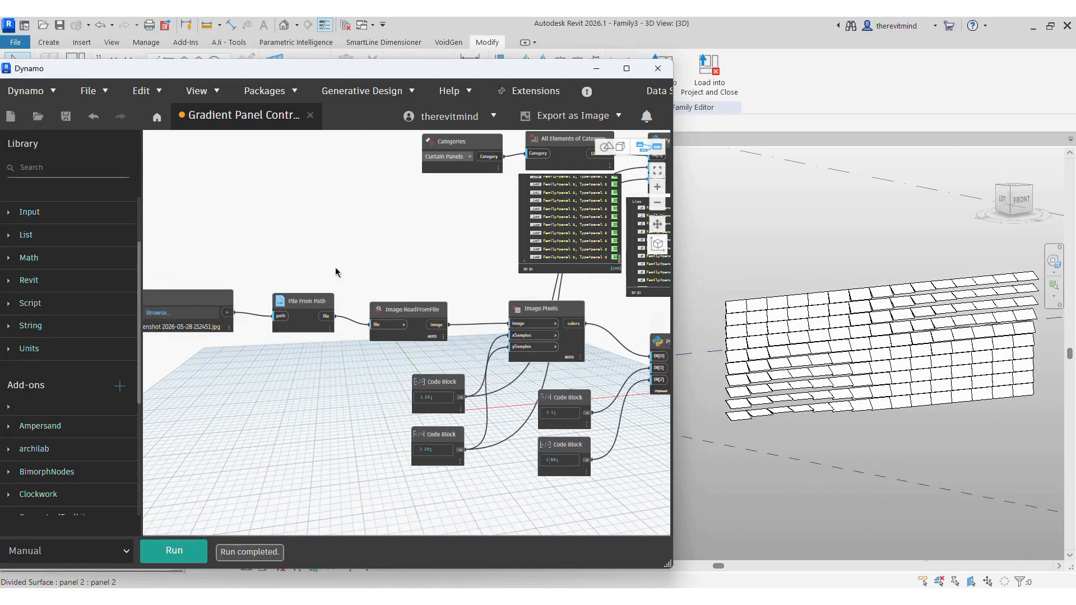
right_click(353, 263)
text(im)
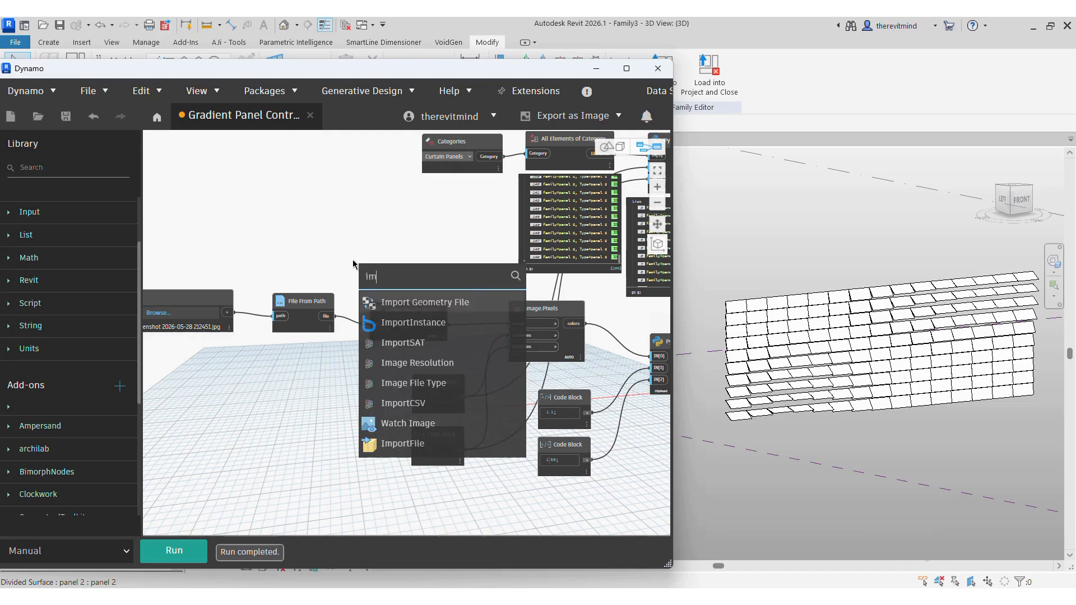
text(a)
click(413, 342)
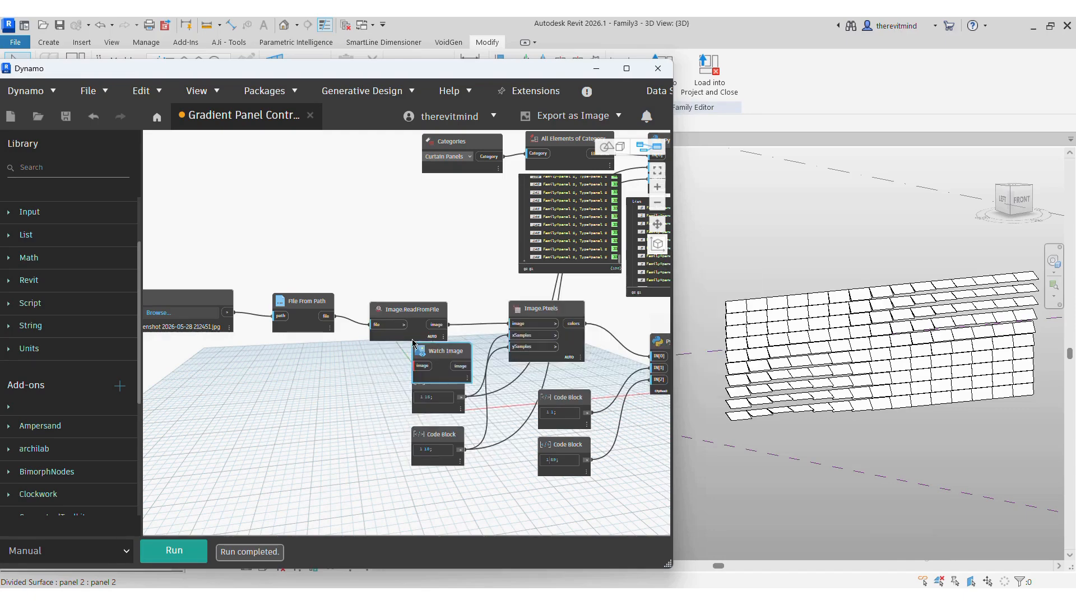
drag(433, 352, 395, 247)
click(448, 325)
click(370, 263)
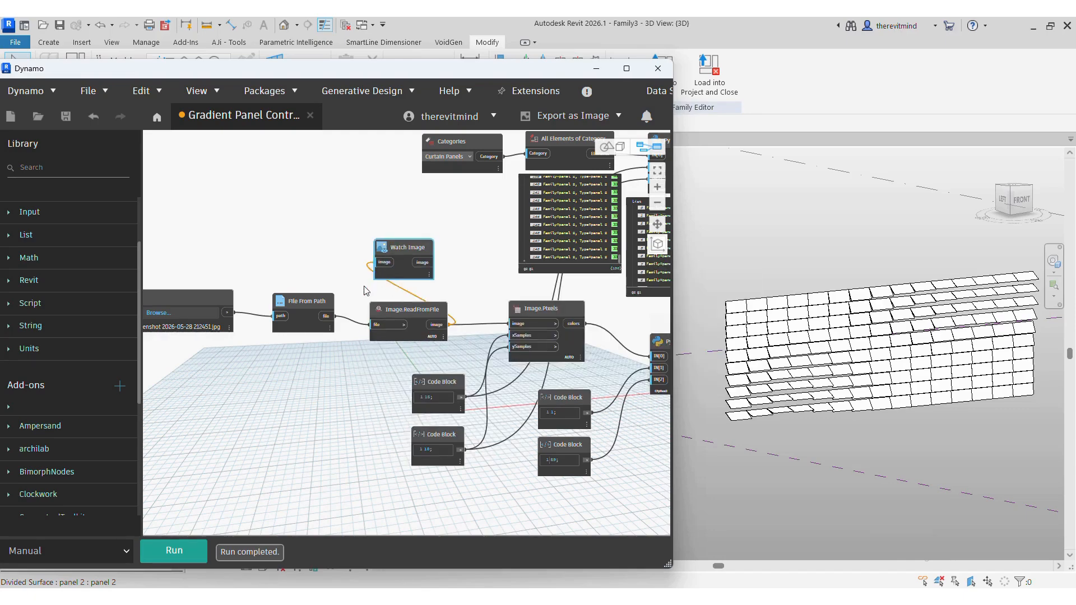
click(193, 545)
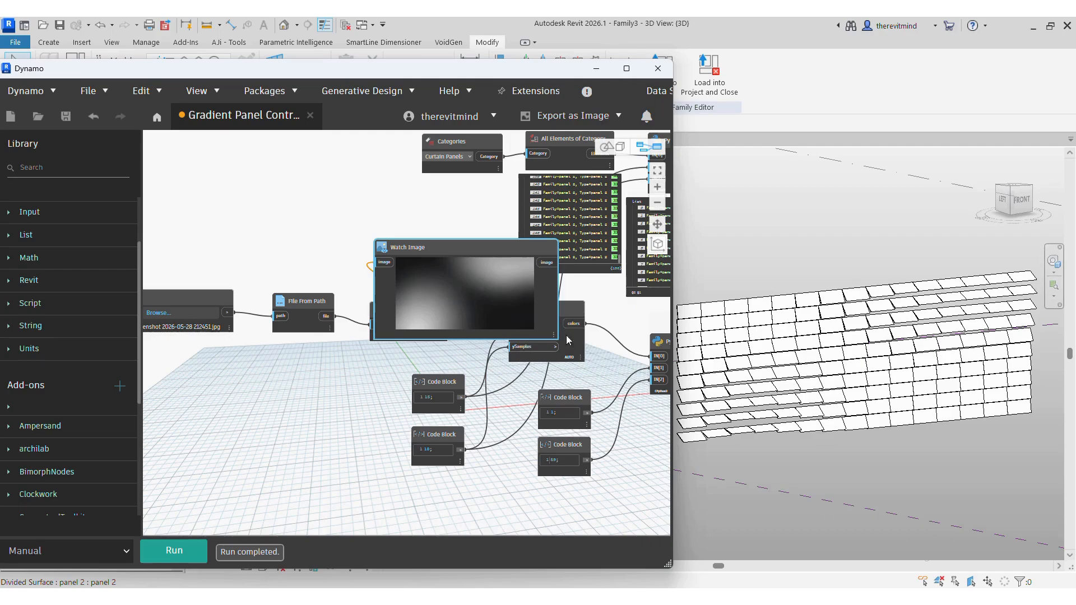
Load images (1).jpg from the Pictures folder in the File Path node and rerun the graph
click(187, 314)
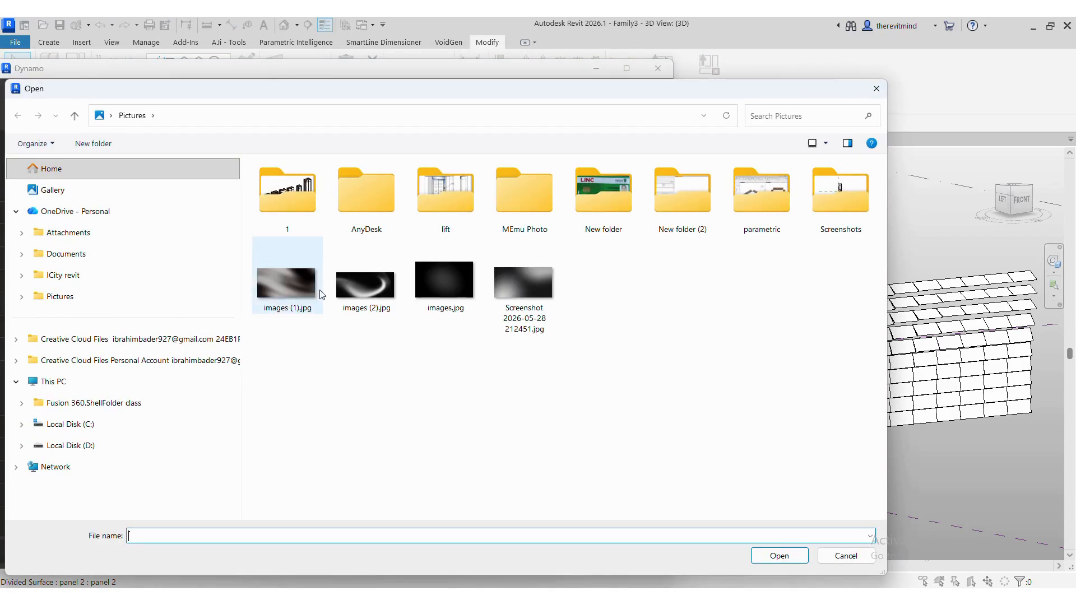
click(288, 283)
click(779, 555)
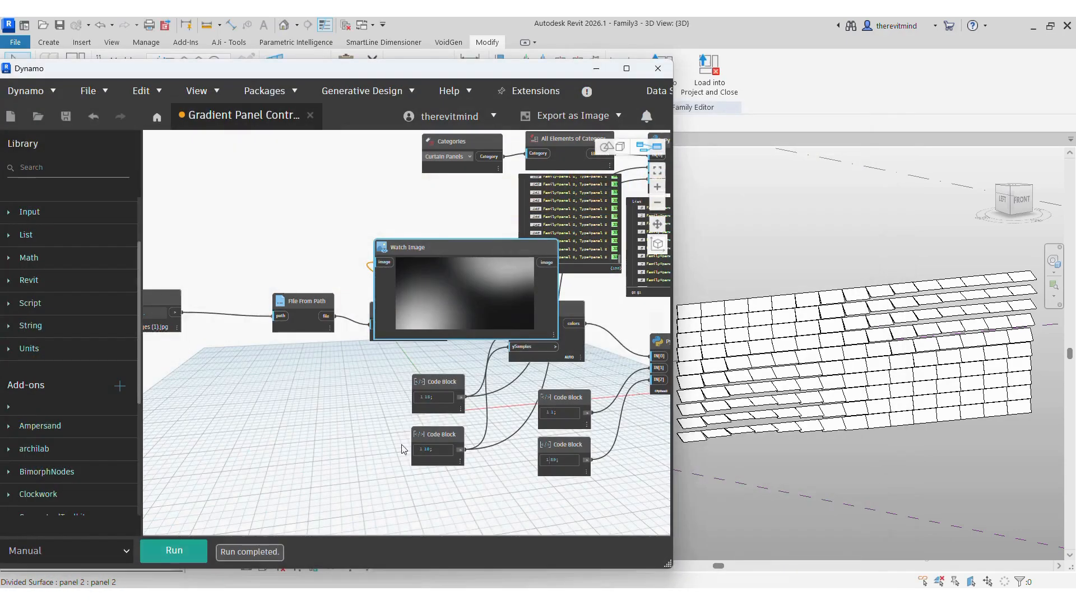
click(189, 549)
click(189, 549)
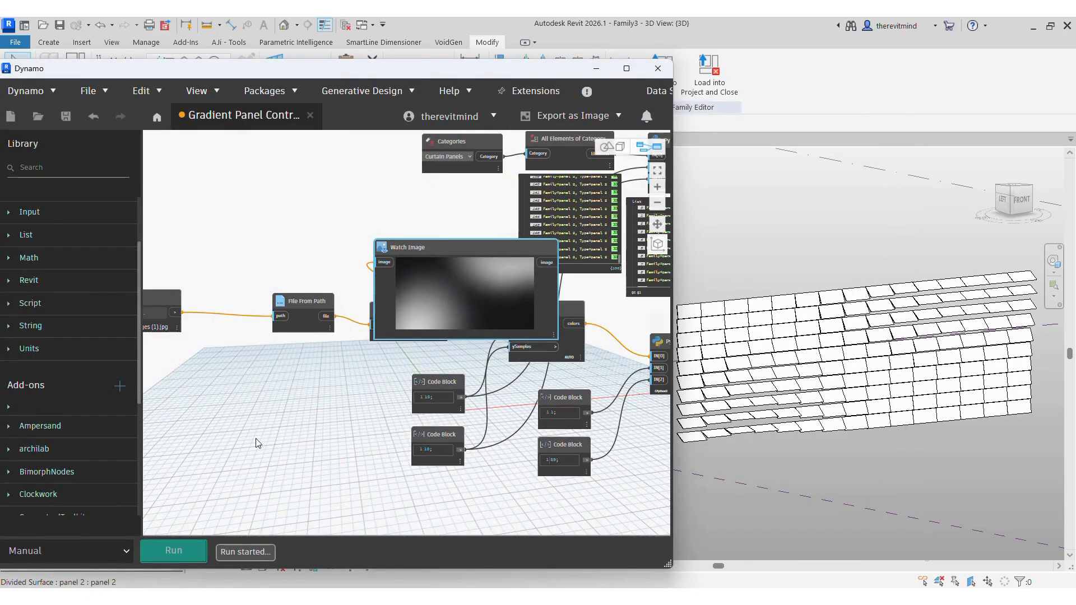
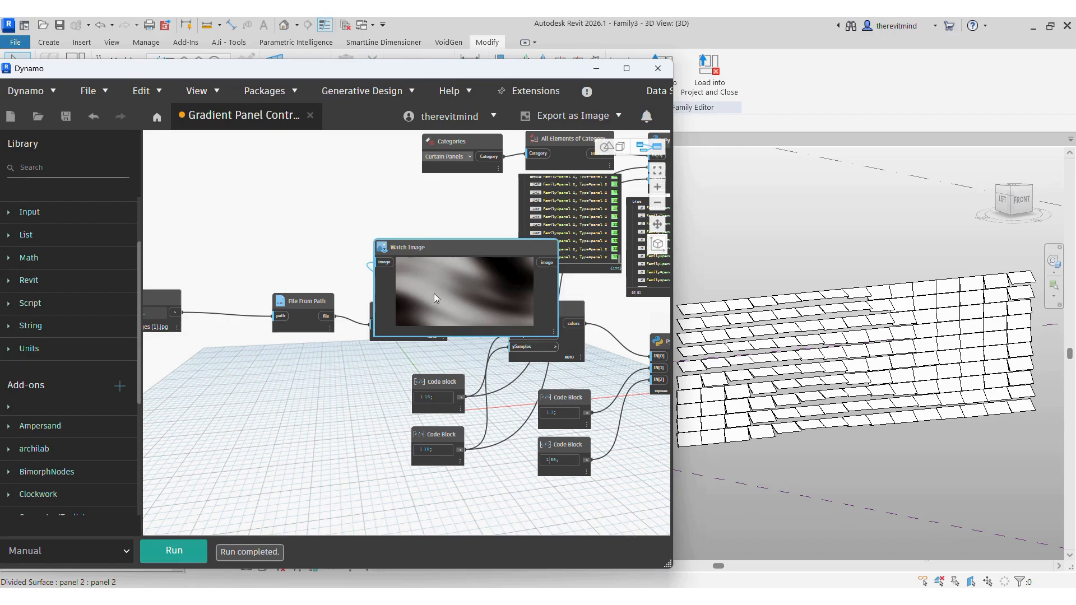
Move the File Path node clear of its neighbours, switch it to images (2).jpg, and rerun the graph
scroll(332, 263, down, 5)
scroll(227, 278, up, 3)
drag(231, 283, 283, 282)
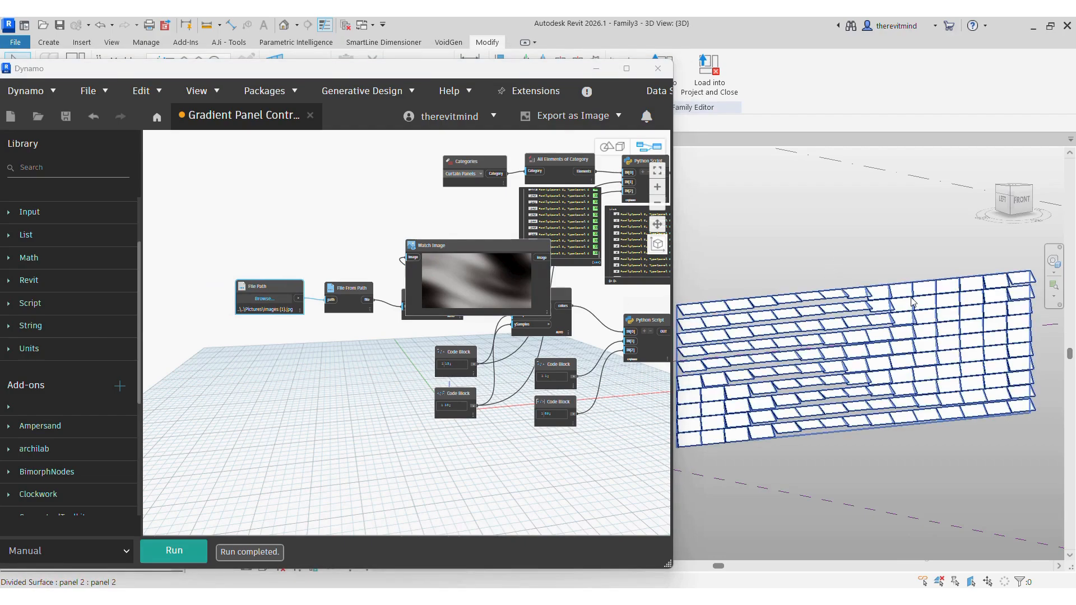
click(270, 298)
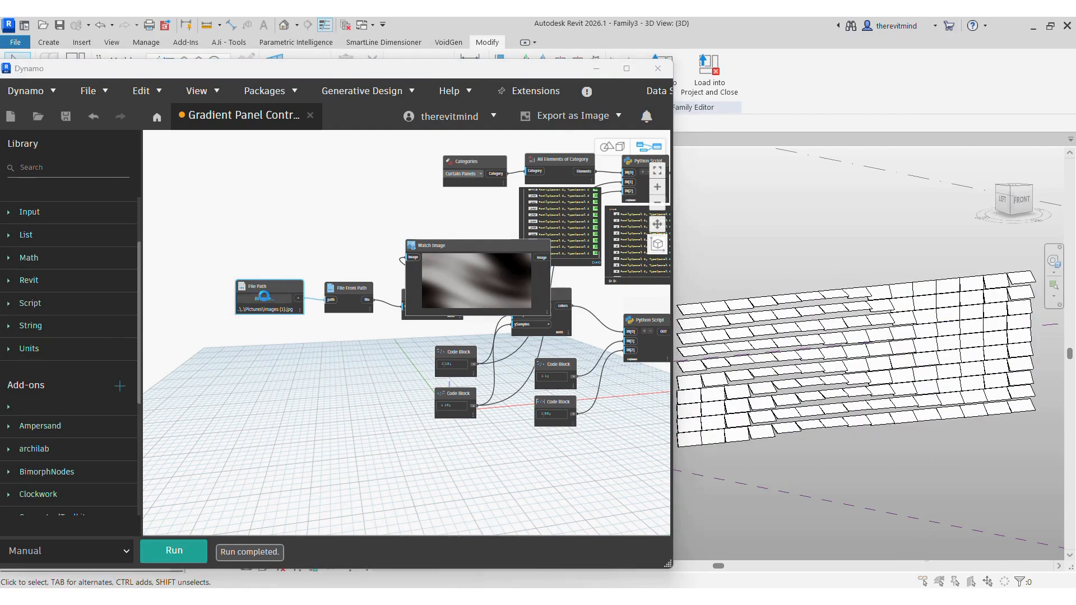
click(360, 287)
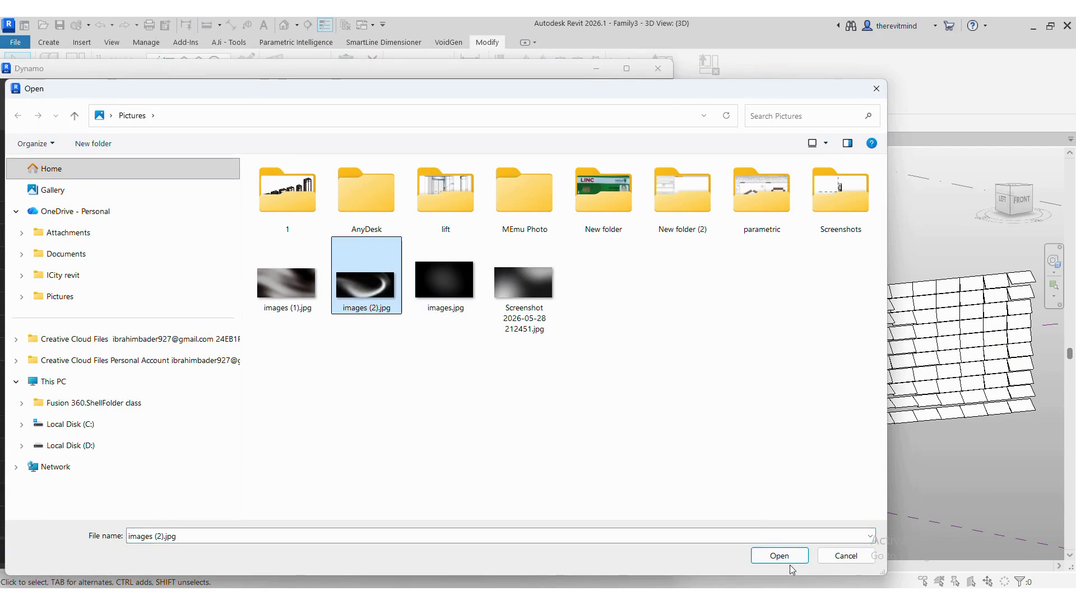
click(754, 551)
click(189, 549)
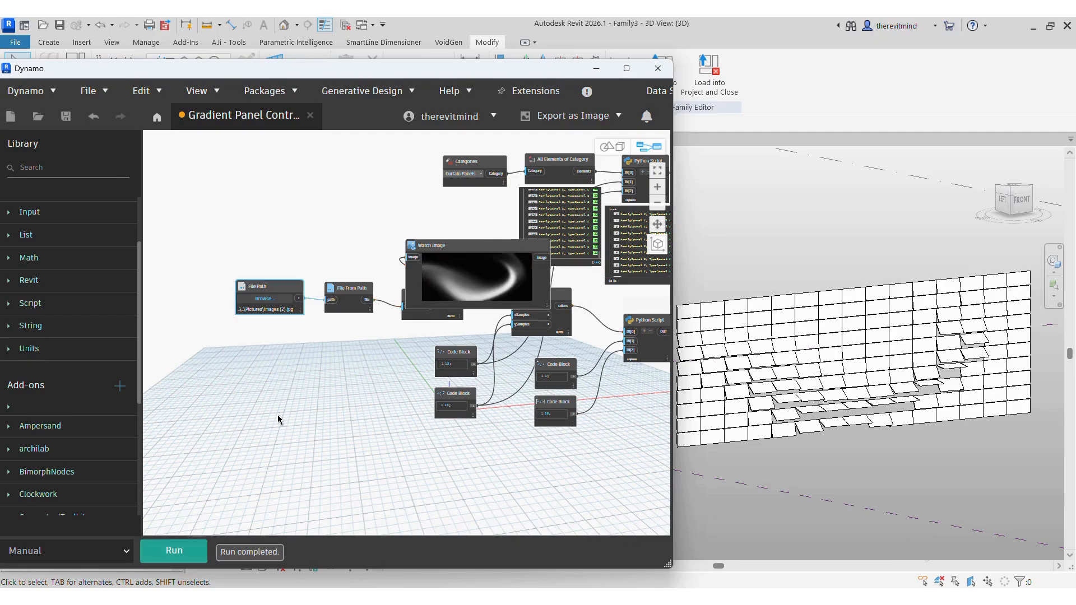
Select the top edge of the form behind the panels and raise it to double the surface's height
scroll(278, 414, down, 2)
scroll(996, 452, up, 3)
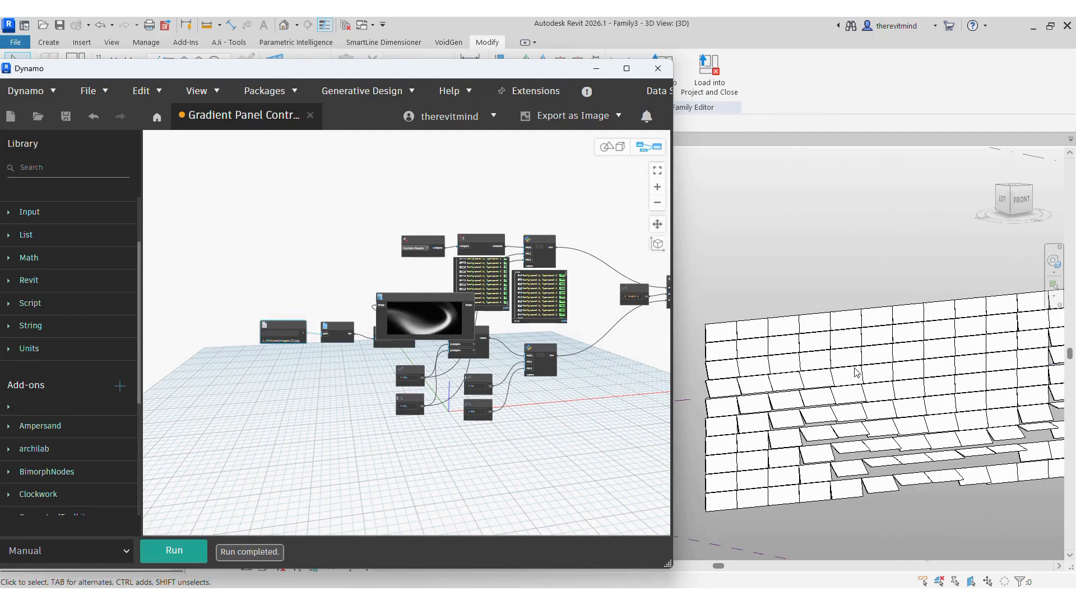
click(840, 310)
click(867, 281)
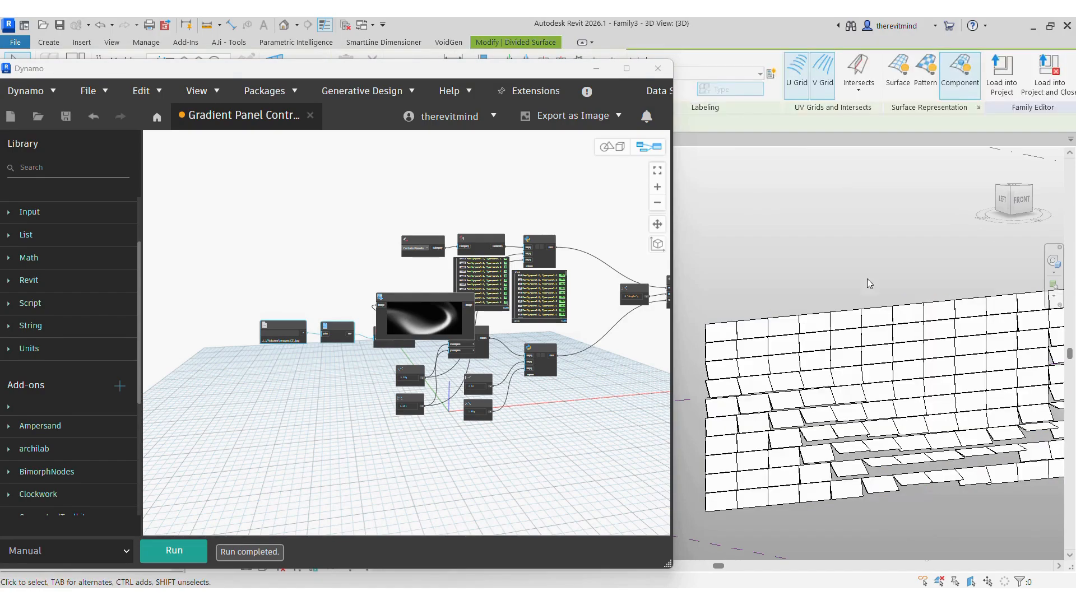
key(Tab)
click(855, 319)
click(870, 294)
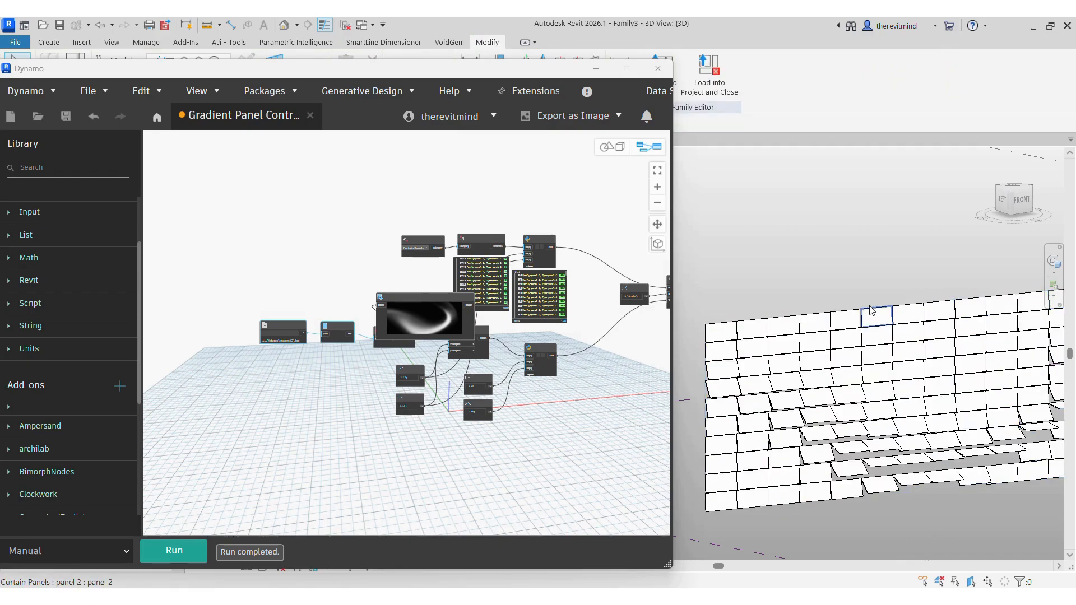
key(Tab)
click(870, 307)
scroll(869, 307, down, 5)
scroll(731, 378, up, 2)
click(749, 368)
text(10)
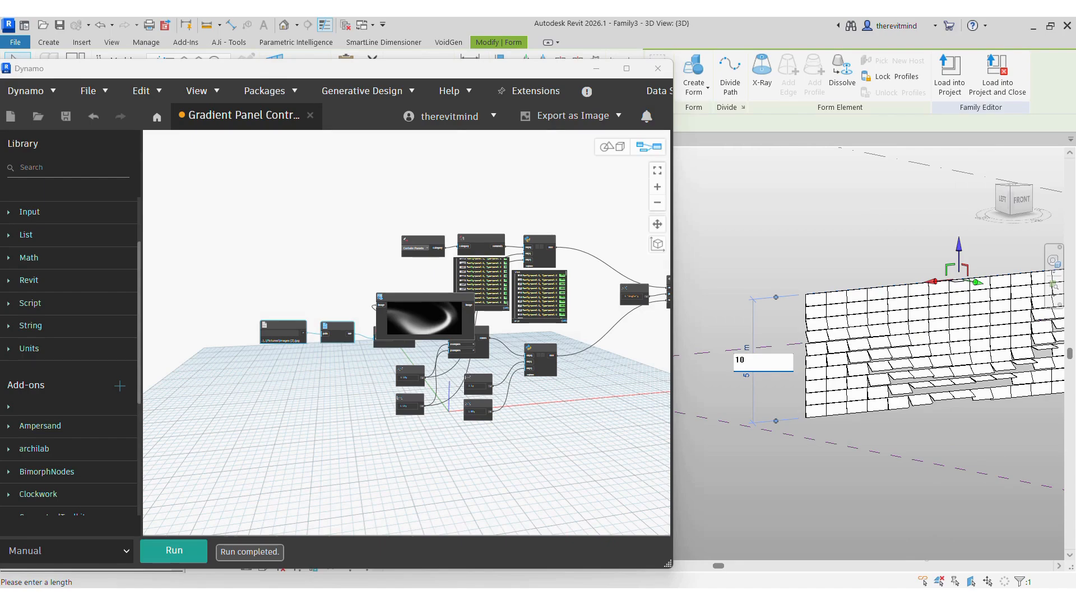
key(Return)
click(742, 463)
Select the vertical edge at the far end of the form and set the surface's width to 30 m
scroll(743, 462, down, 3)
scroll(957, 367, up, 1)
scroll(742, 386, down, 2)
scroll(916, 388, up, 1)
key(Tab)
click(931, 392)
click(976, 401)
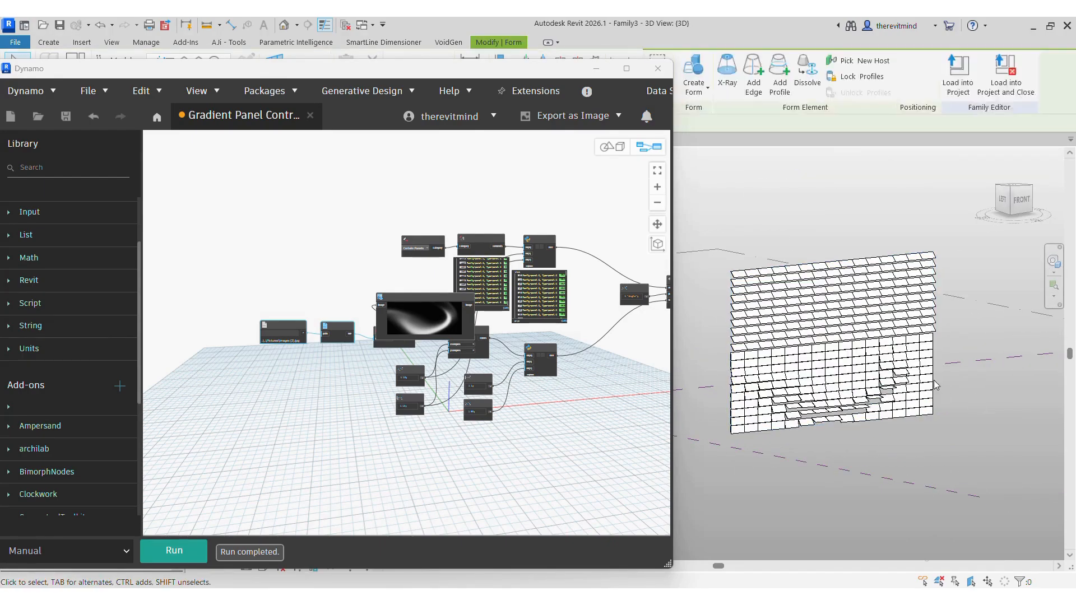
key(Tab)
click(934, 380)
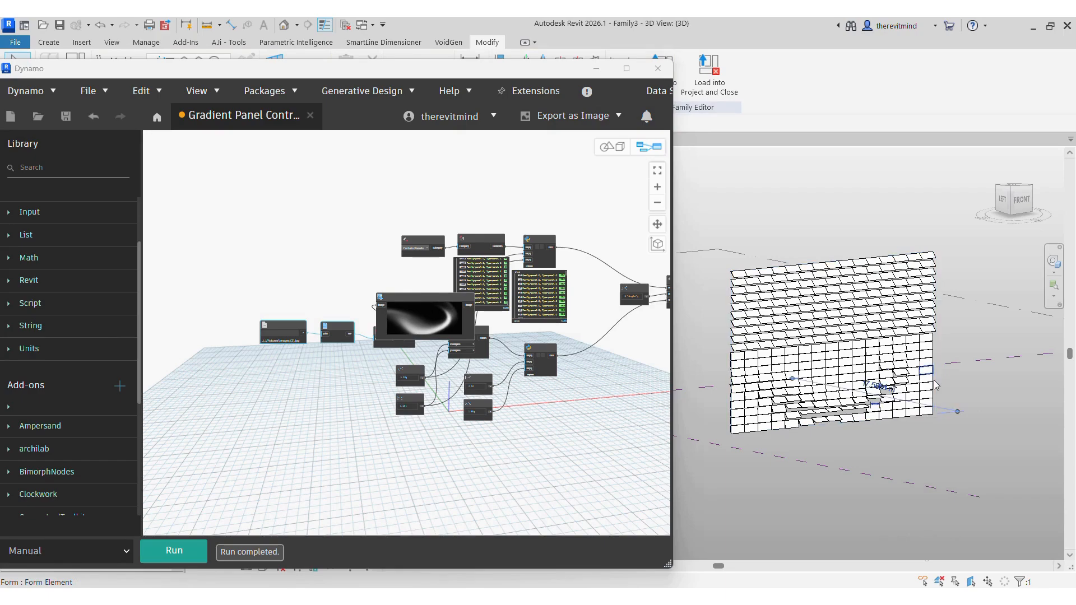
click(934, 379)
click(824, 211)
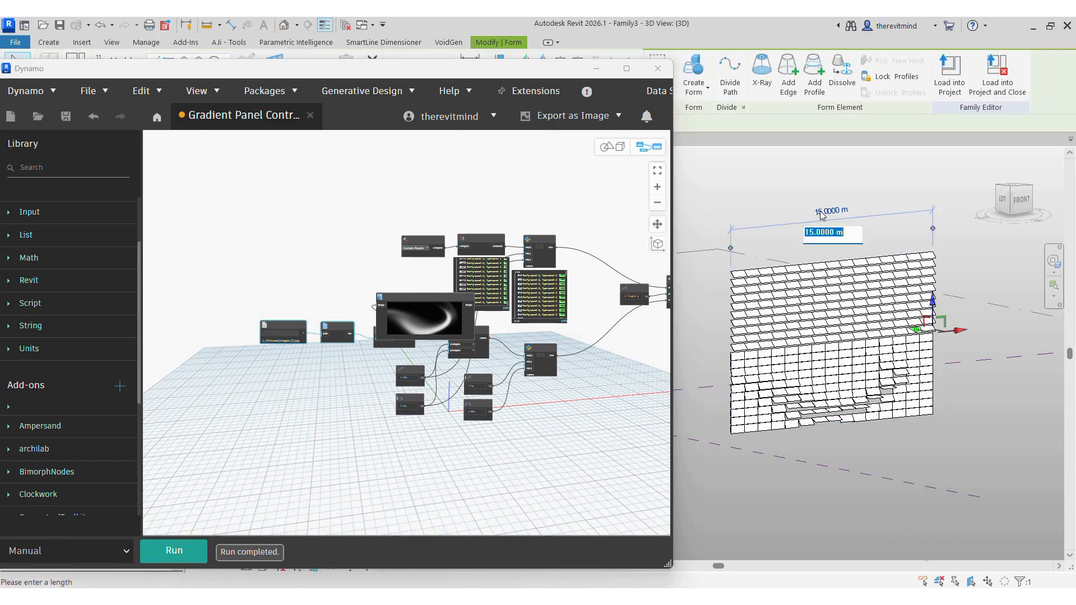
text(30)
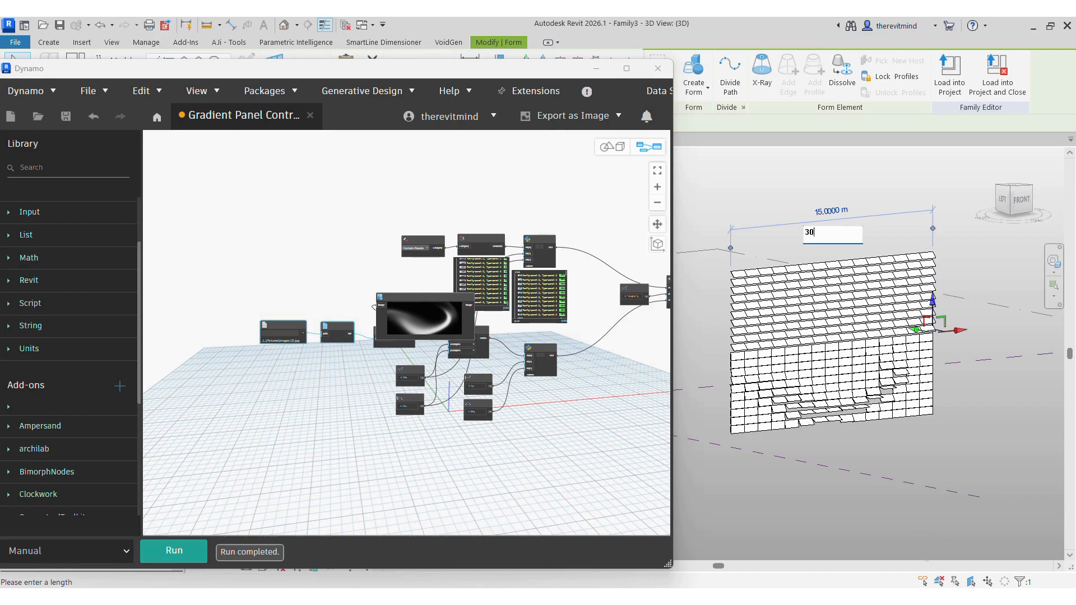
key(Return)
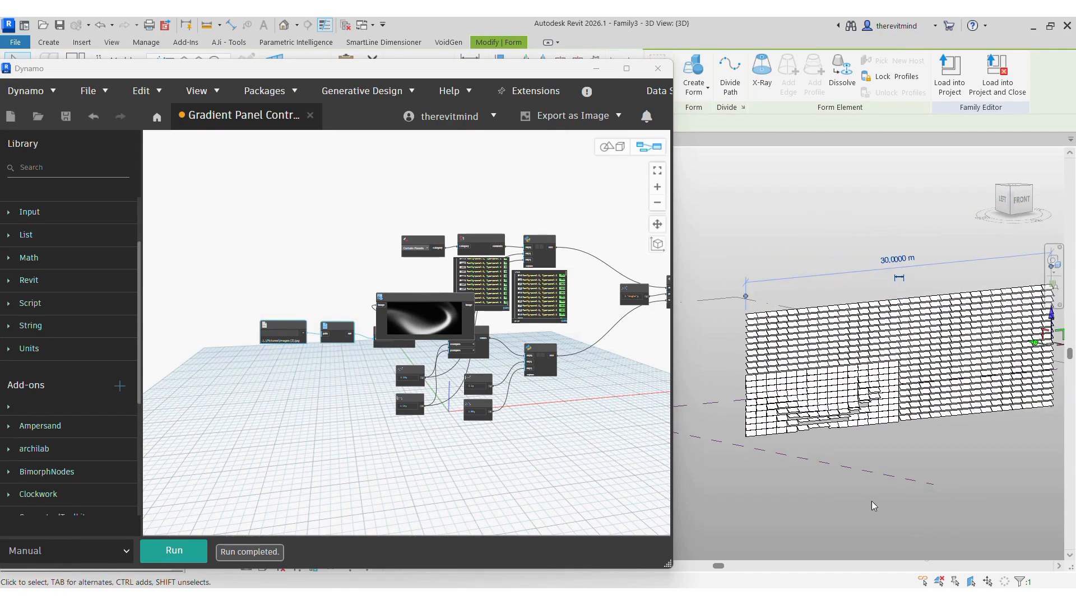
Set the two Code Blocks feeding the Image.Pixels sample counts to 30 and 20
click(830, 535)
scroll(423, 339, up, 10)
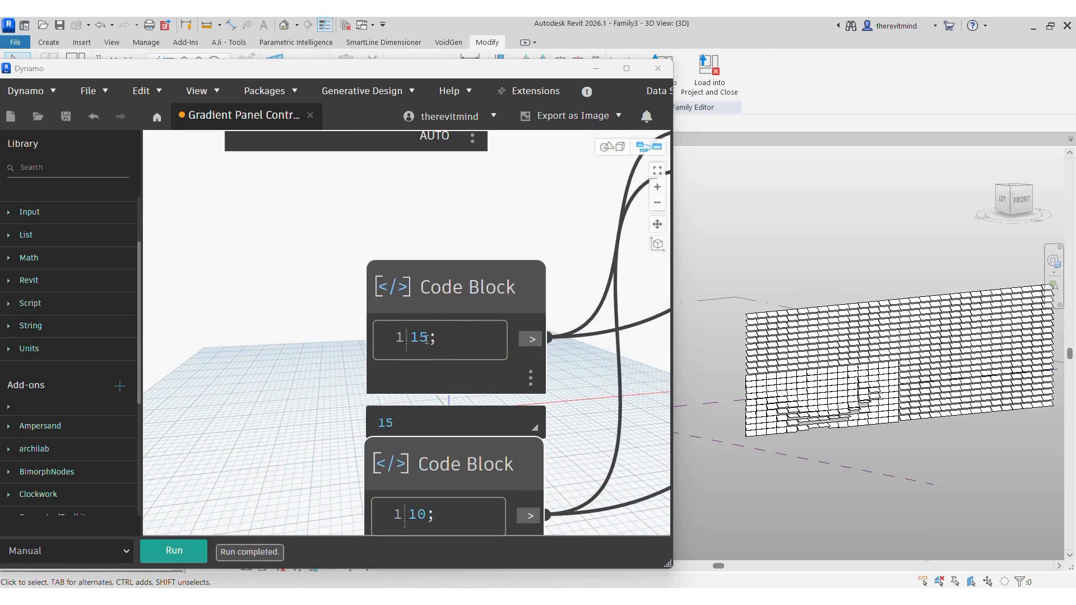
double_click(426, 338)
text(30;)
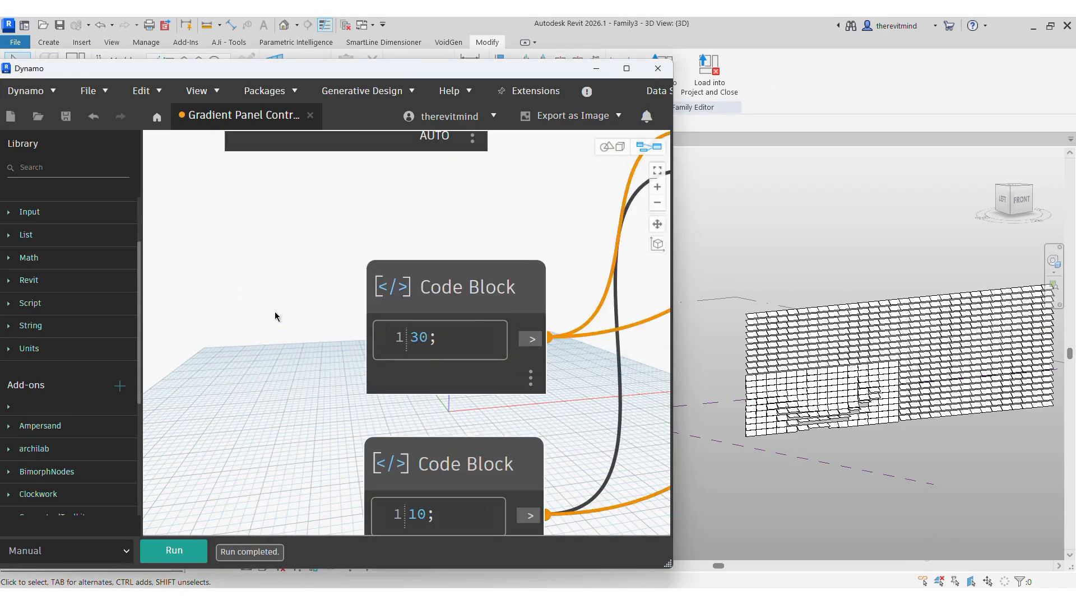
scroll(276, 312, down, 5)
scroll(318, 264, up, 5)
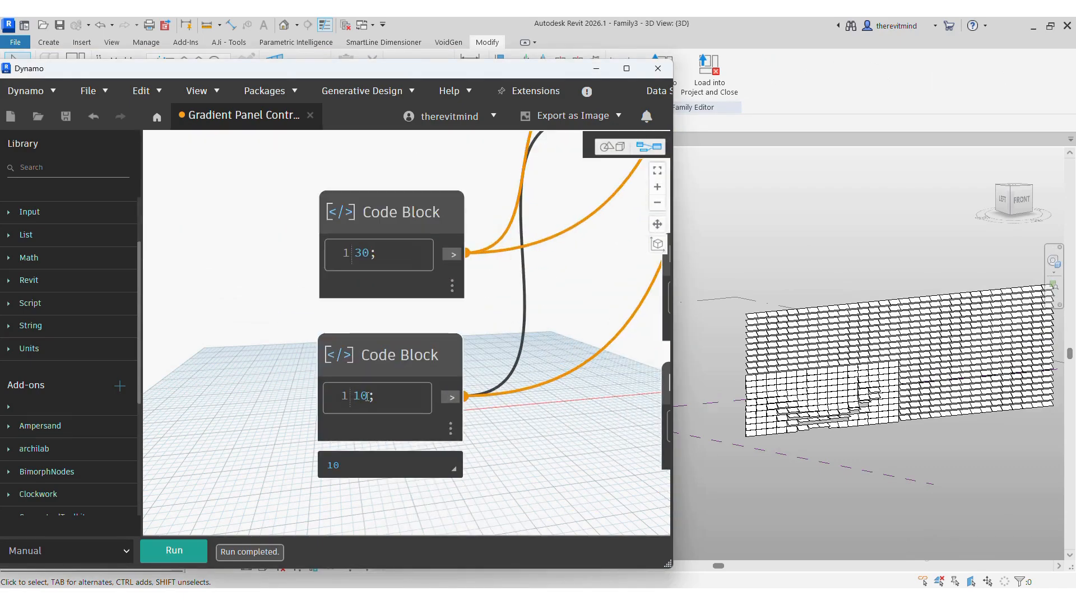
double_click(357, 397)
text(20)
scroll(240, 402, down, 5)
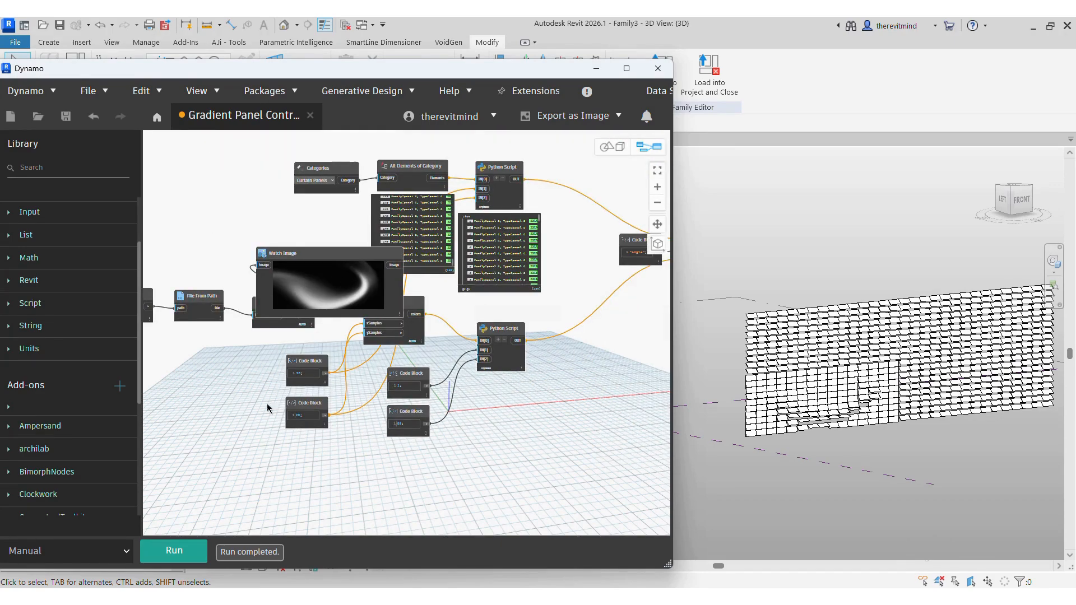
Run the graph on the enlarged surface and inspect the panel angles against the gradient image
click(174, 546)
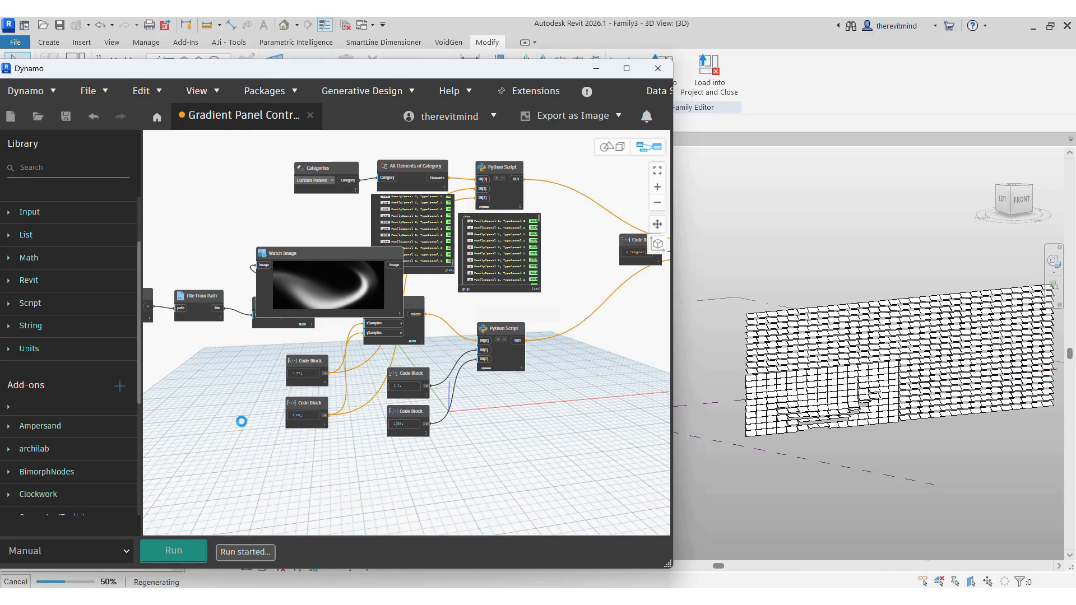
scroll(941, 441, up, 2)
scroll(941, 441, down, 2)
shift+middle_drag(970, 476, 896, 474)
shift+middle_drag(804, 379, 995, 454)
scroll(744, 537, down, 3)
scroll(885, 426, up, 3)
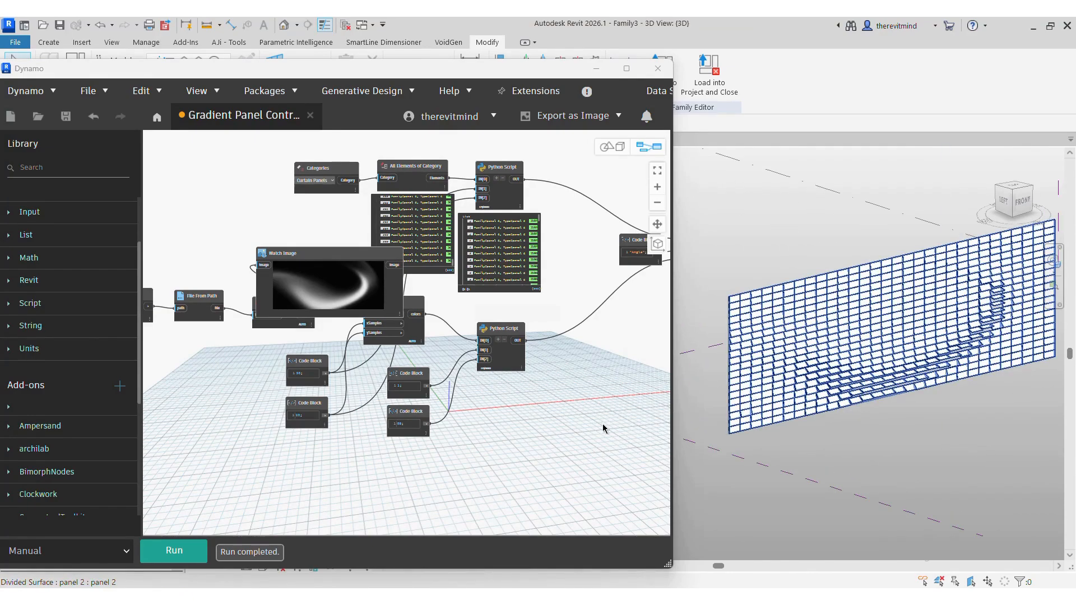
Switch the File Path node's image to Screenshot 2026-05-28 212451.jpg from the Pictures folder
scroll(603, 429, down, 3)
scroll(892, 445, up, 1)
scroll(284, 367, up, 7)
click(254, 327)
click(524, 286)
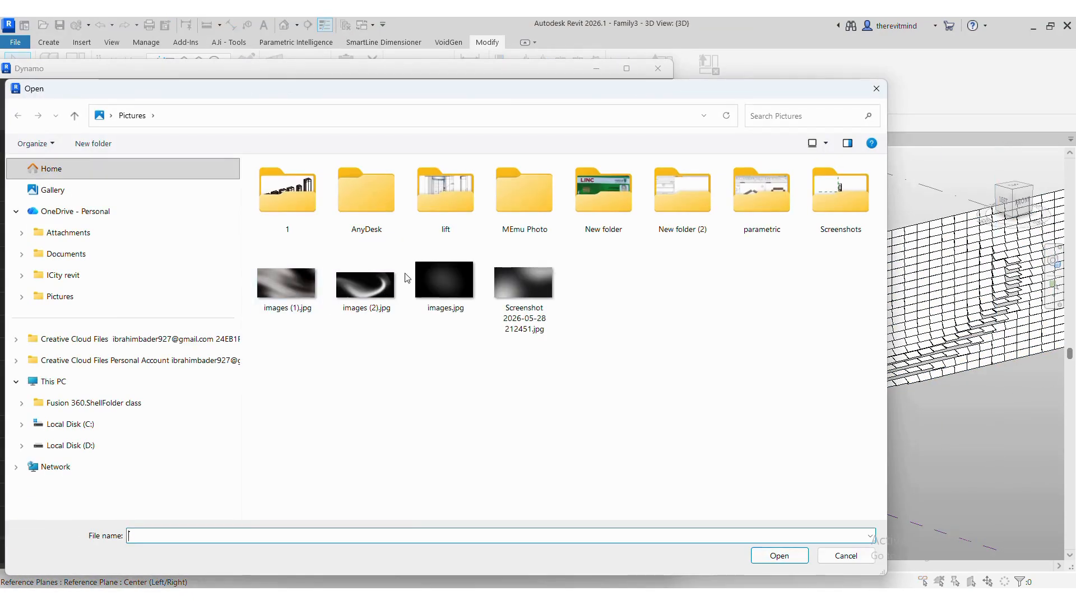
click(782, 557)
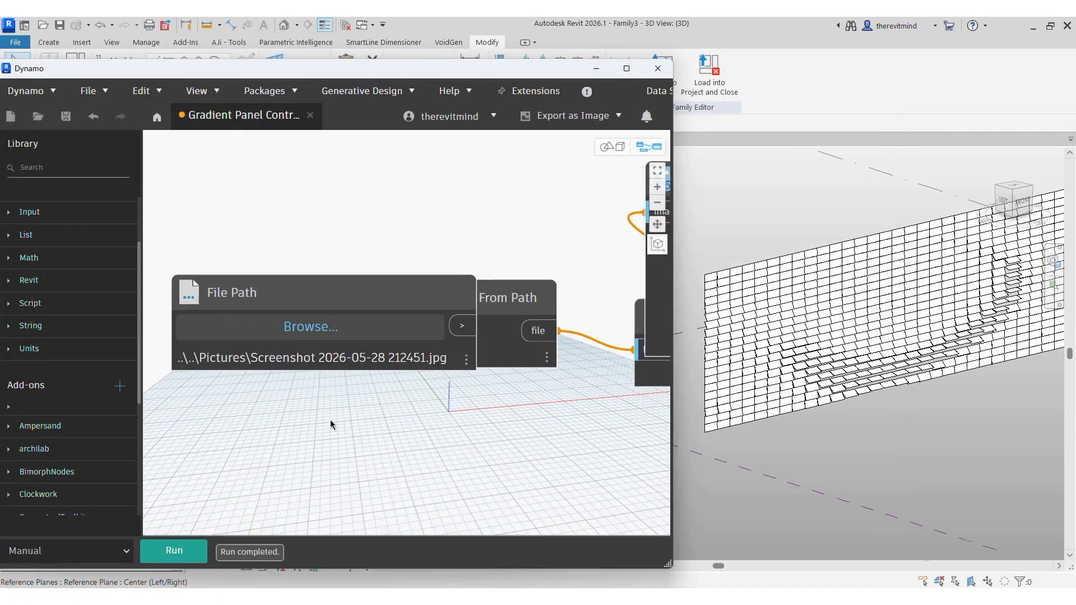
Move the File Path node clear of the File From Path node and run the graph with the selected screenshot image
drag(368, 305, 237, 307)
scroll(324, 423, down, 6)
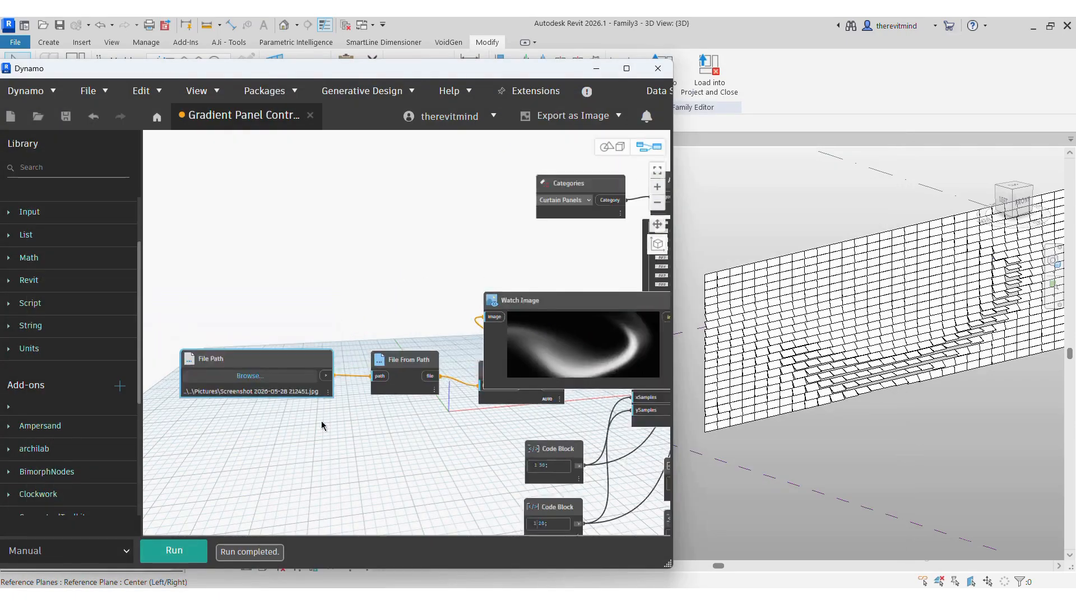
click(198, 549)
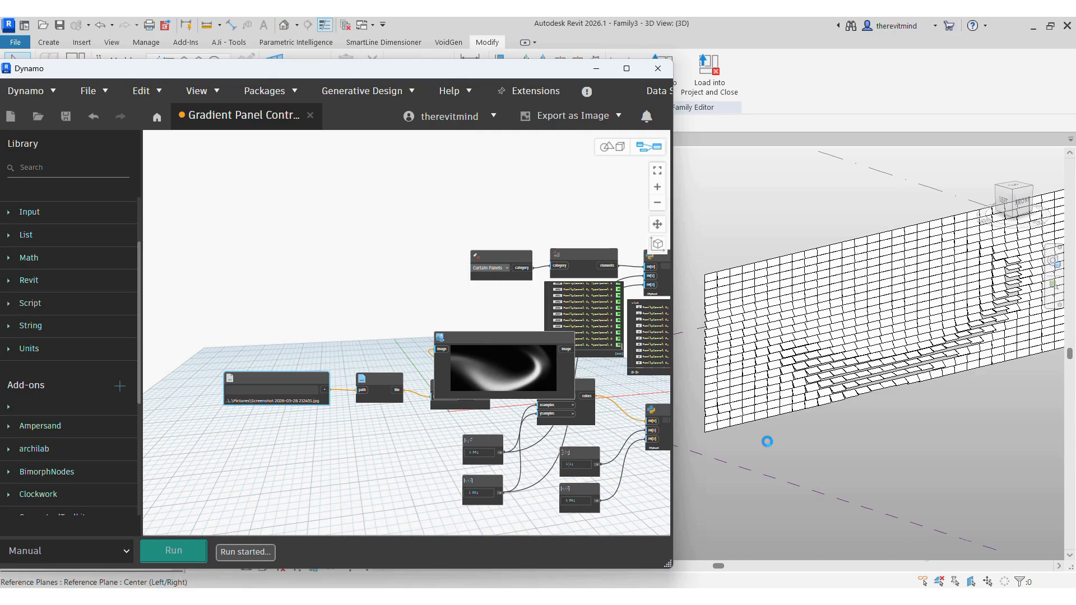
Examine the curtain panel angles on the surface from several sides against the two-spot gradient image
shift+middle_drag(768, 441, 903, 426)
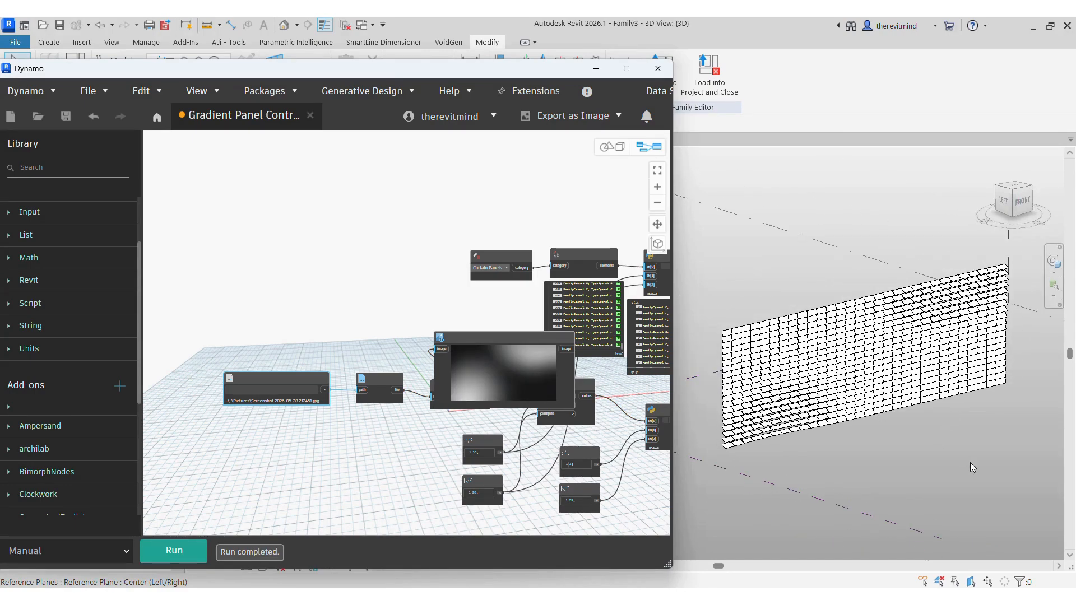
shift+middle_drag(808, 441, 849, 411)
scroll(875, 304, down, 1)
shift+middle_drag(893, 500, 842, 430)
scroll(984, 410, down, 1)
shift+middle_drag(984, 408, 922, 399)
scroll(922, 399, up, 1)
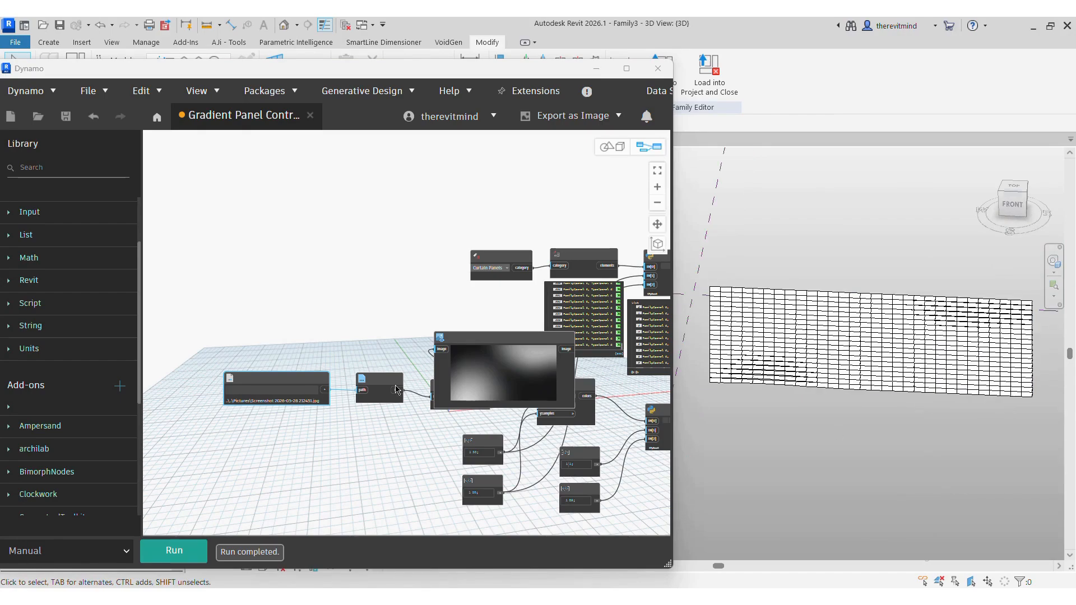
Switch the File Path node's image to images (1).jpg from the Pictures folder and run the graph
click(323, 389)
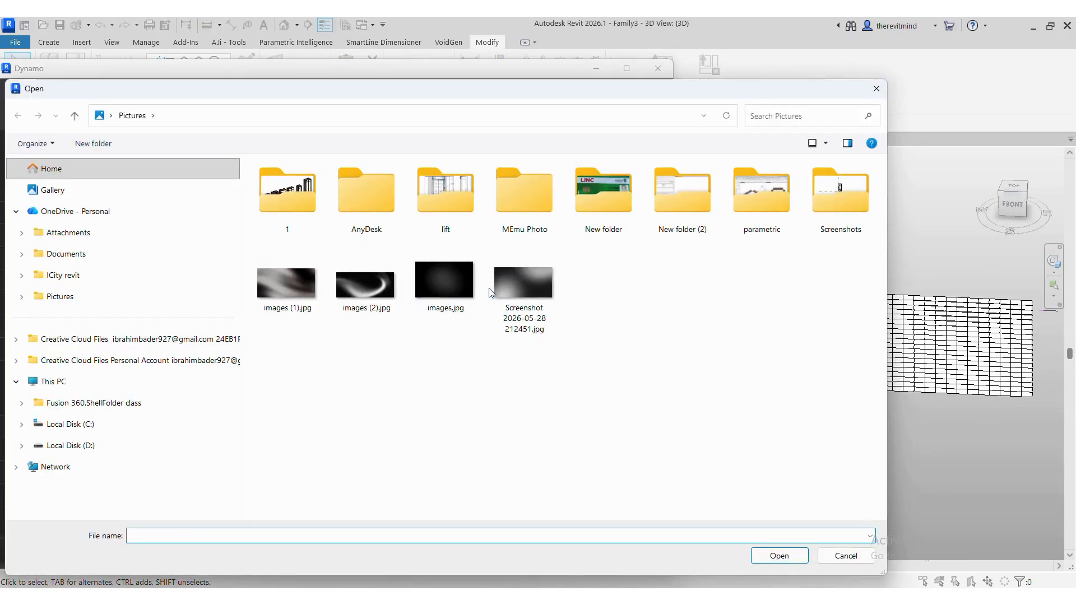
click(291, 271)
click(789, 560)
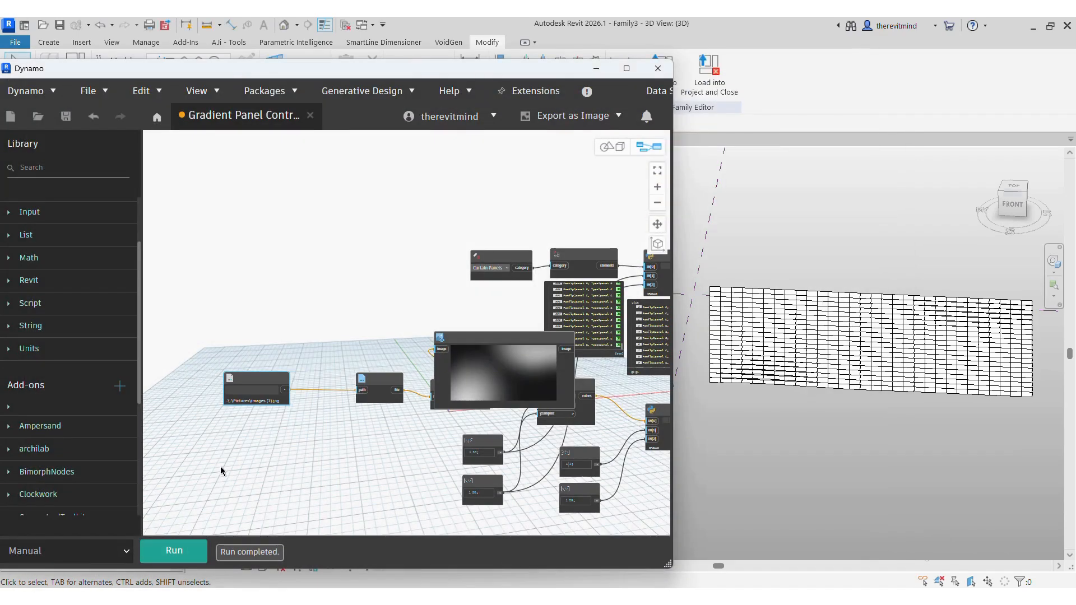
click(174, 550)
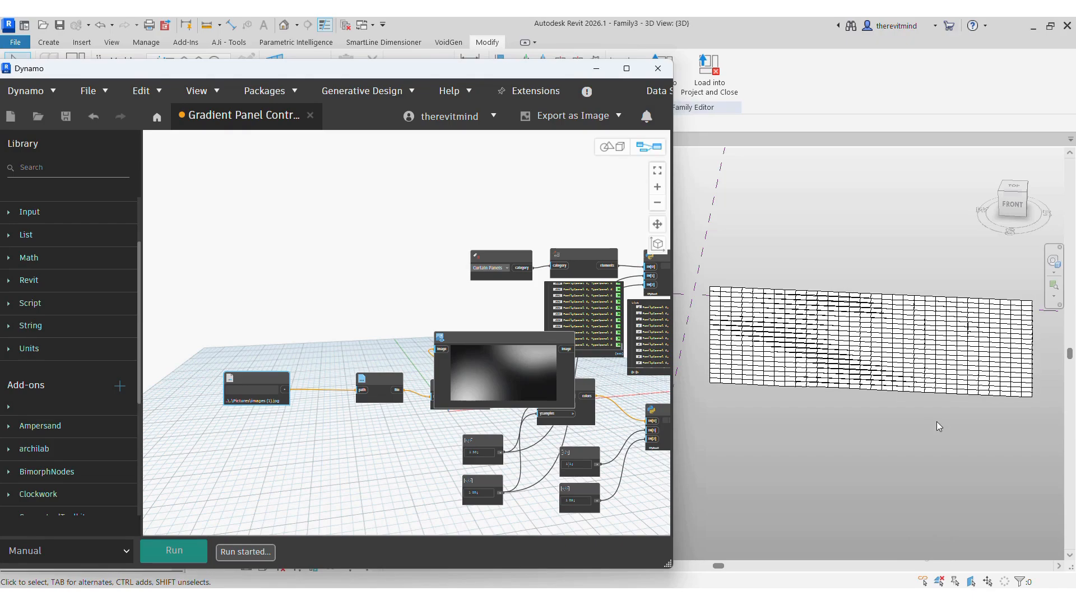
Inspect the panel angles produced from images (1).jpg, minimizing Dynamo to examine the whole surface in Revit
scroll(936, 421, up, 1)
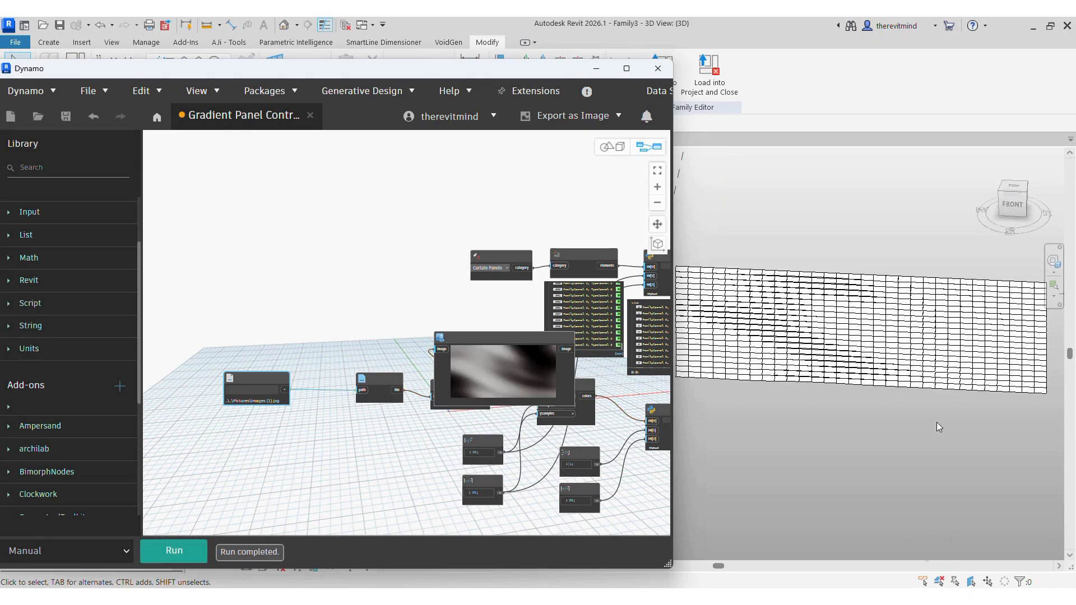
shift+middle_drag(936, 422, 981, 362)
scroll(735, 442, down, 1)
scroll(904, 485, up, 1)
shift+middle_drag(903, 482, 918, 470)
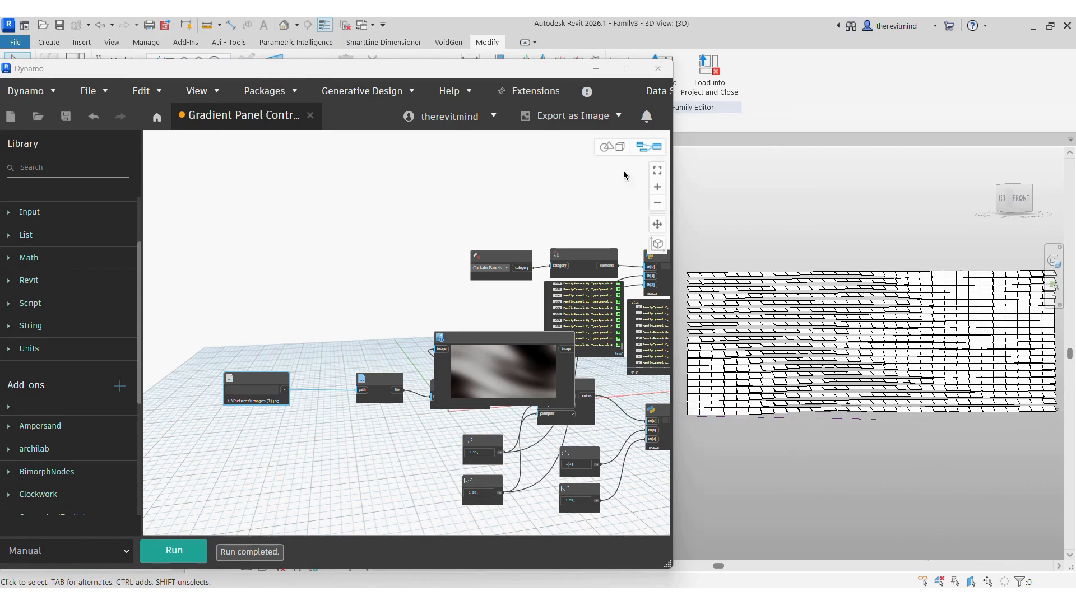
click(596, 68)
shift+middle_drag(862, 302, 803, 404)
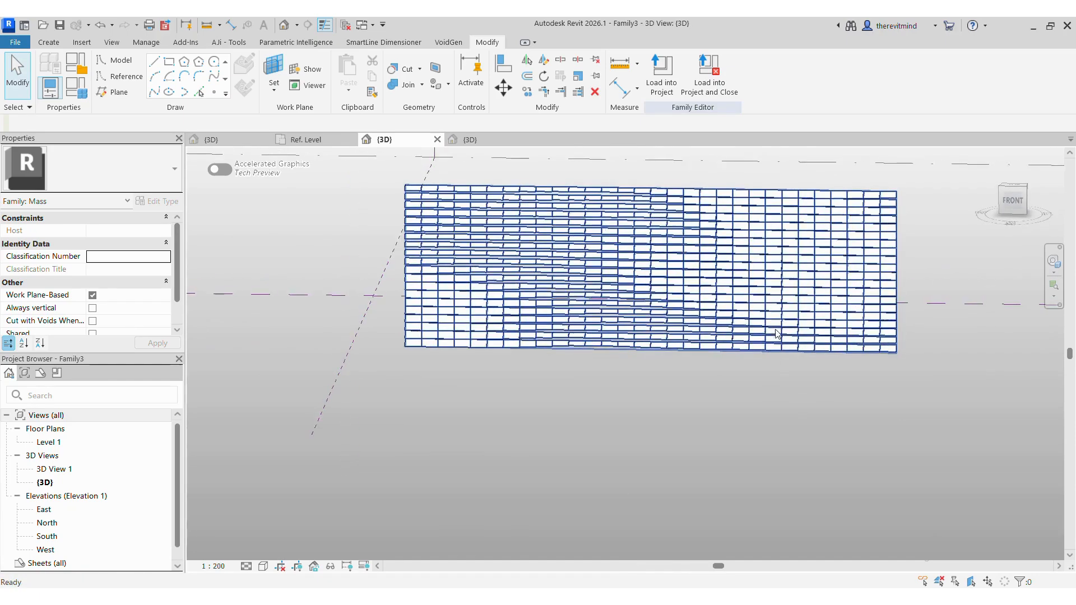
scroll(758, 171, up, 2)
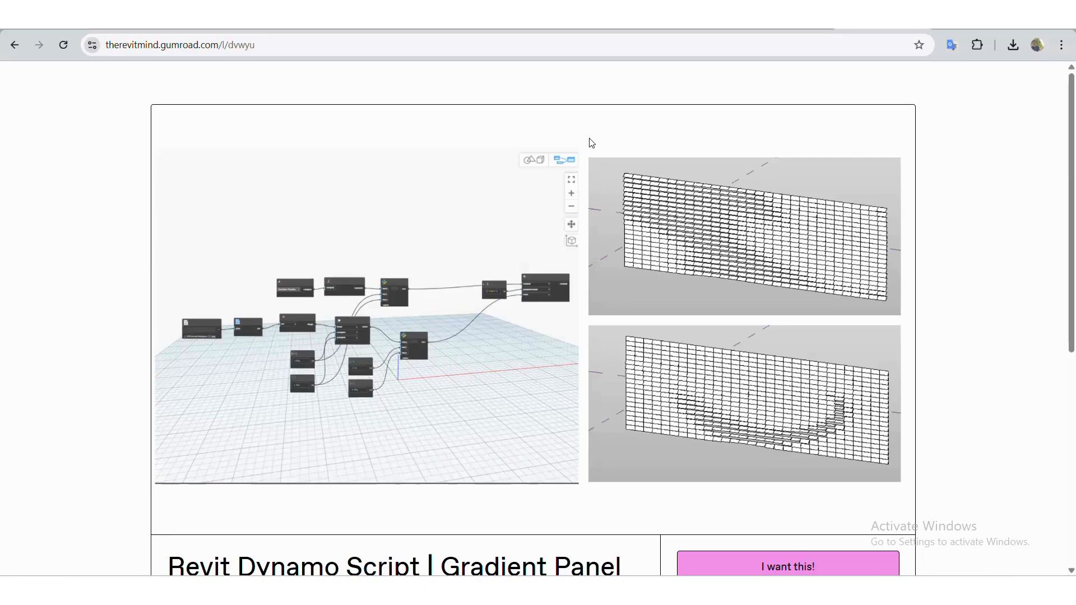
Review the preview images and description of the Gradient Panel Controller script on its Gumroad page in the browser
scroll(592, 144, down, 1)
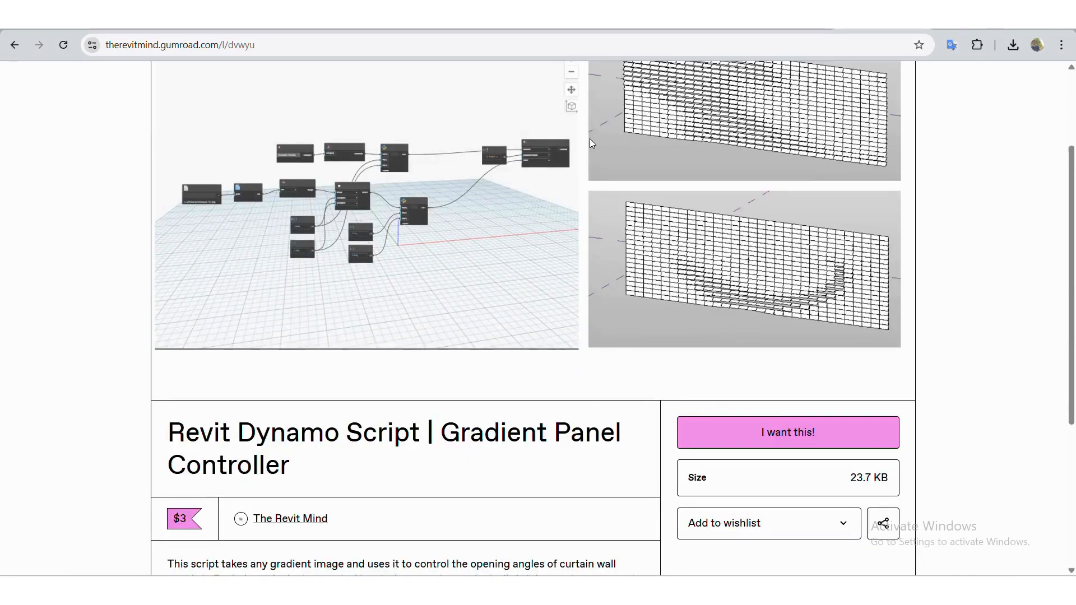
scroll(590, 139, down, 2)
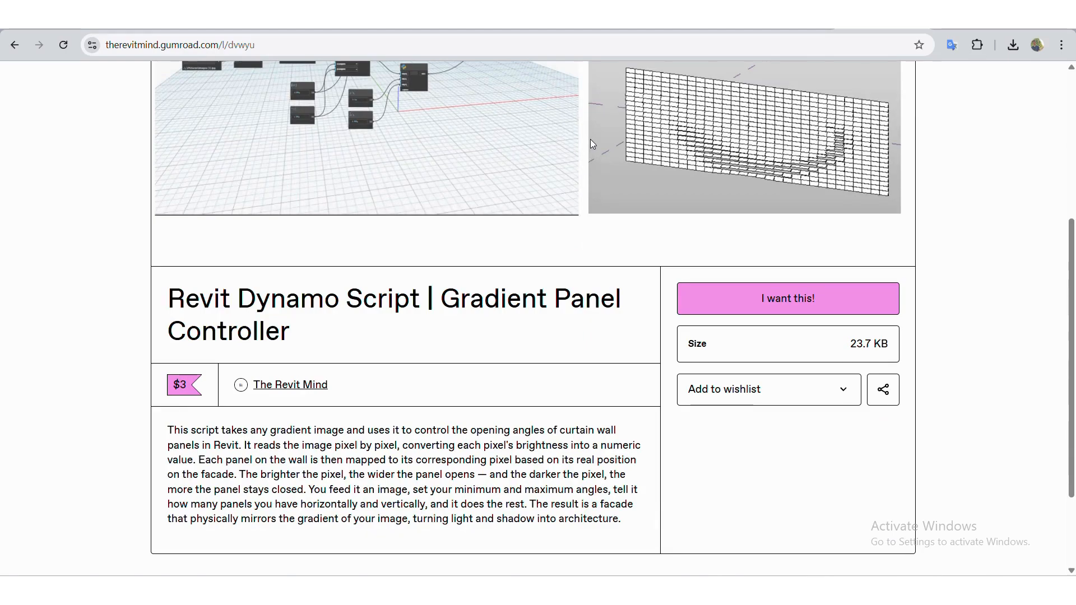
scroll(591, 141, up, 4)
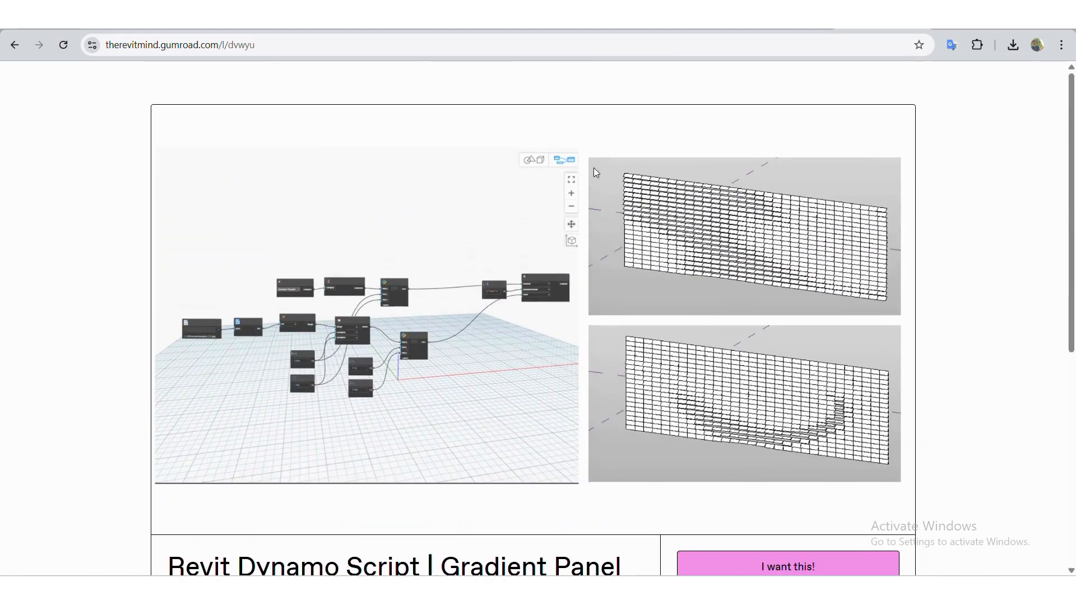